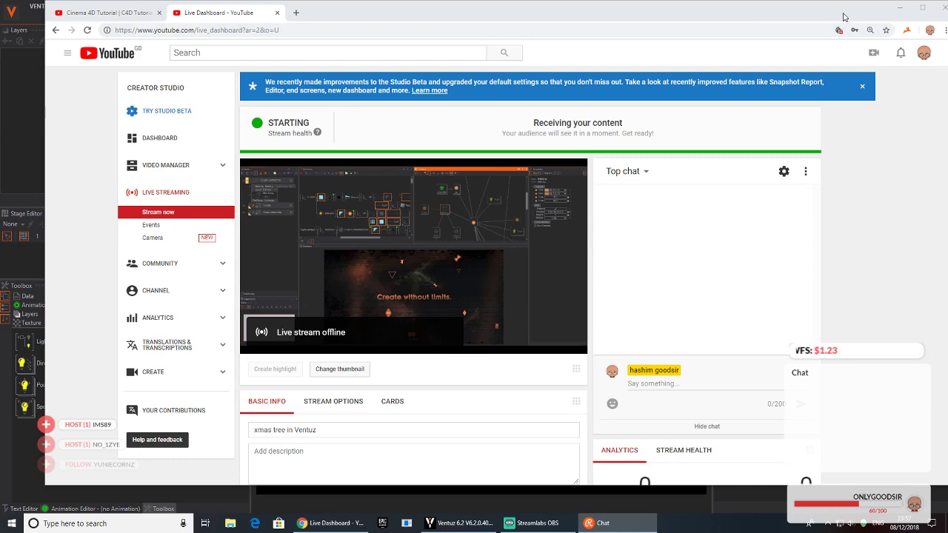
Step: Watch the opening of the Cinema 4D Christmas tree tutorial video, pause it and return to Ventuz
{"action": "left_click_drag", "start_coordinate": [860, 15], "coordinate": [838, 22]}
{"action": "left_click", "coordinate": [100, 20]}
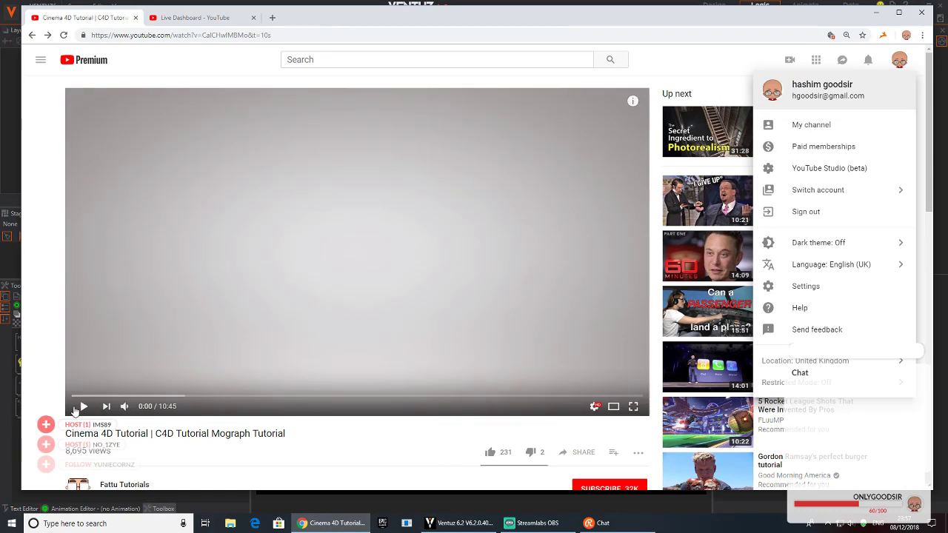
{"action": "left_click", "coordinate": [75, 411]}
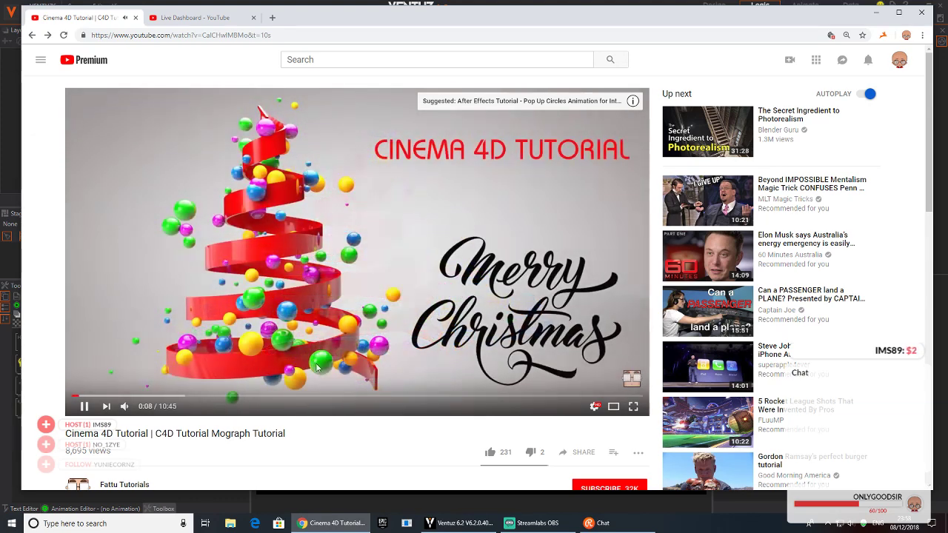
{"action": "left_click", "coordinate": [369, 310]}
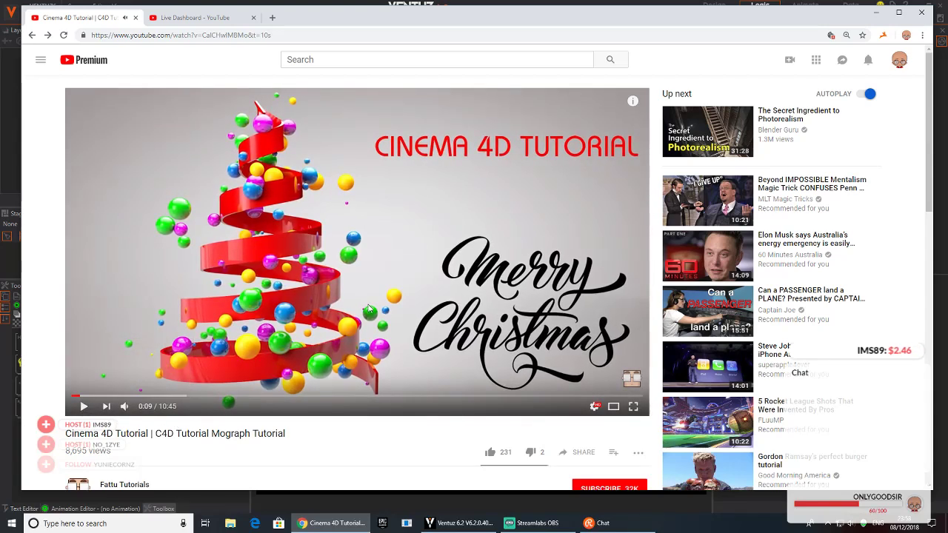
{"action": "left_click", "coordinate": [876, 13]}
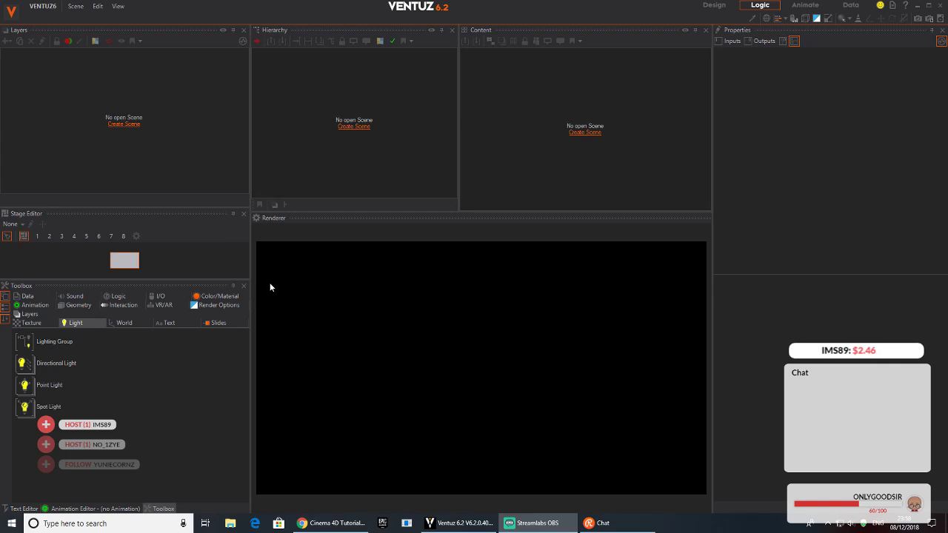
Step: Create a new scene with a 3D layer and open the layer's hierarchy for editing
{"action": "left_click", "coordinate": [321, 281]}
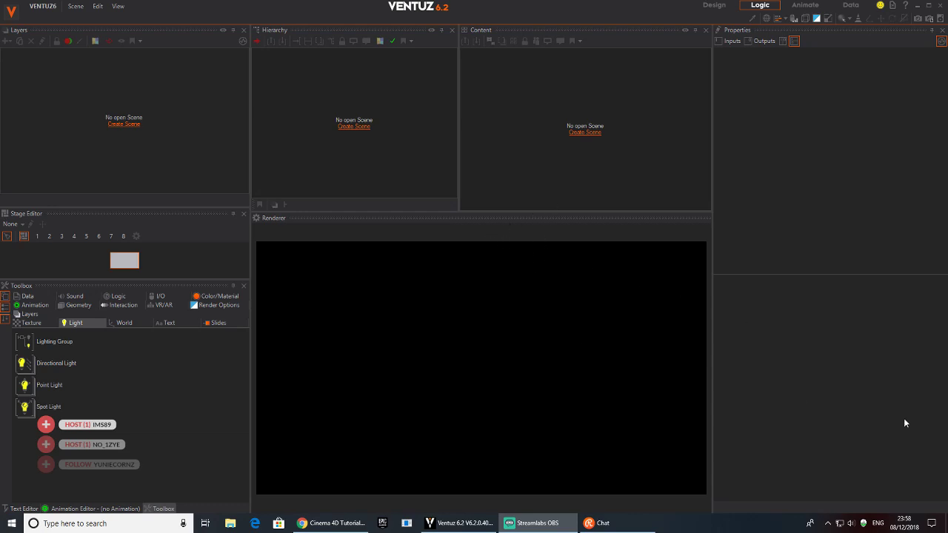
{"action": "left_click", "coordinate": [445, 233]}
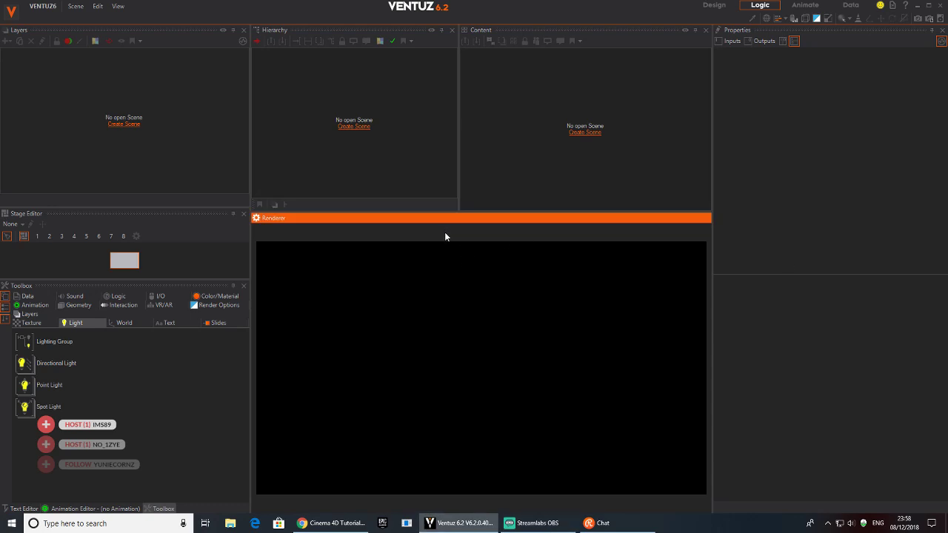
{"action": "left_click", "coordinate": [120, 124]}
{"action": "left_click", "coordinate": [166, 141]}
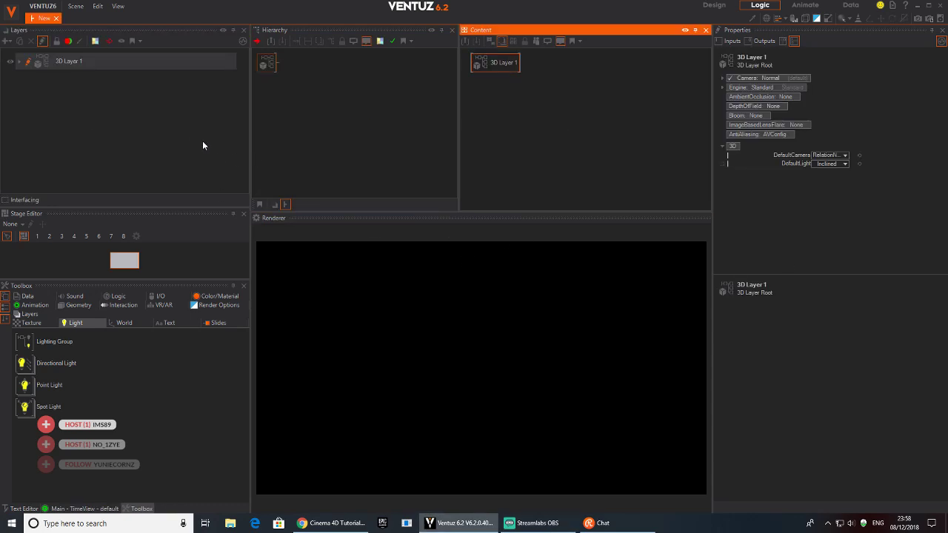
{"action": "left_click", "coordinate": [355, 102]}
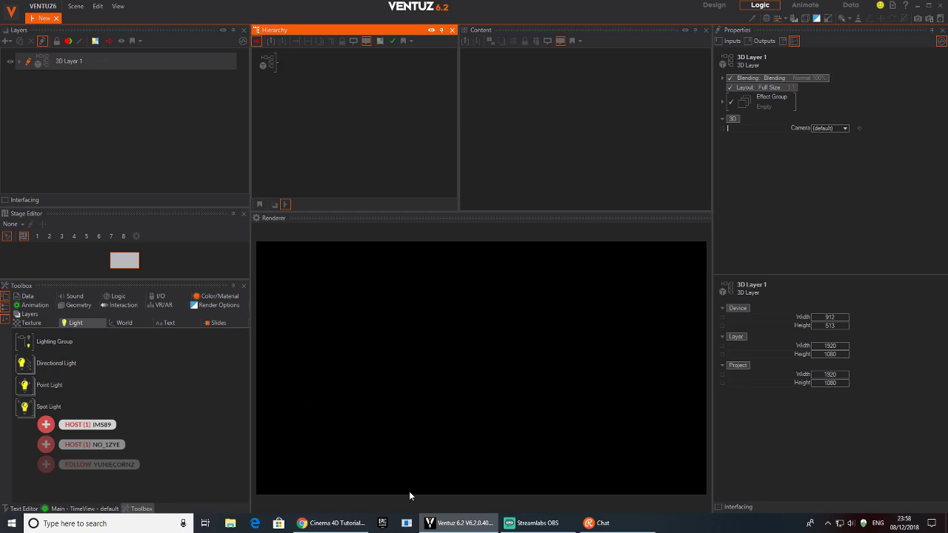
Step: Review the paused Christmas tree reference video in the browser, then return to Ventuz
{"action": "left_click", "coordinate": [333, 523]}
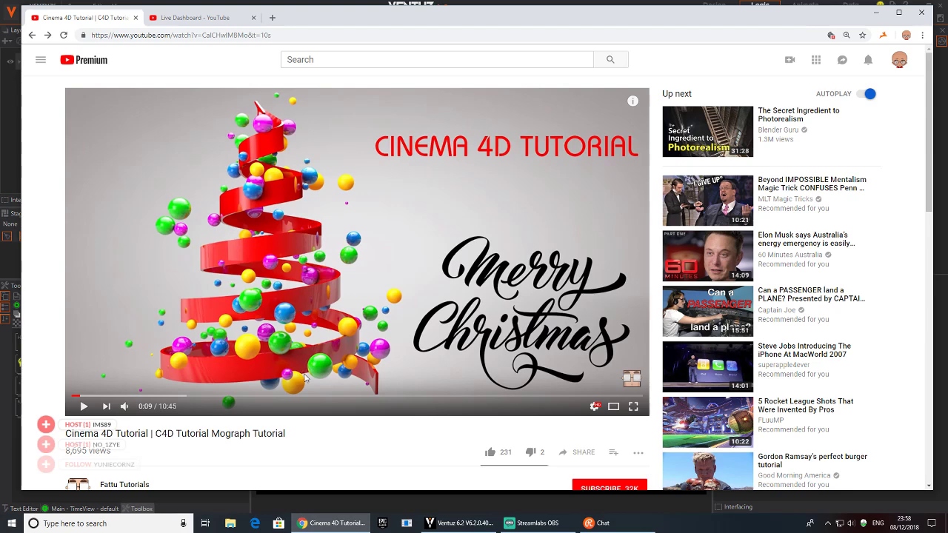
{"action": "left_click", "coordinate": [875, 13]}
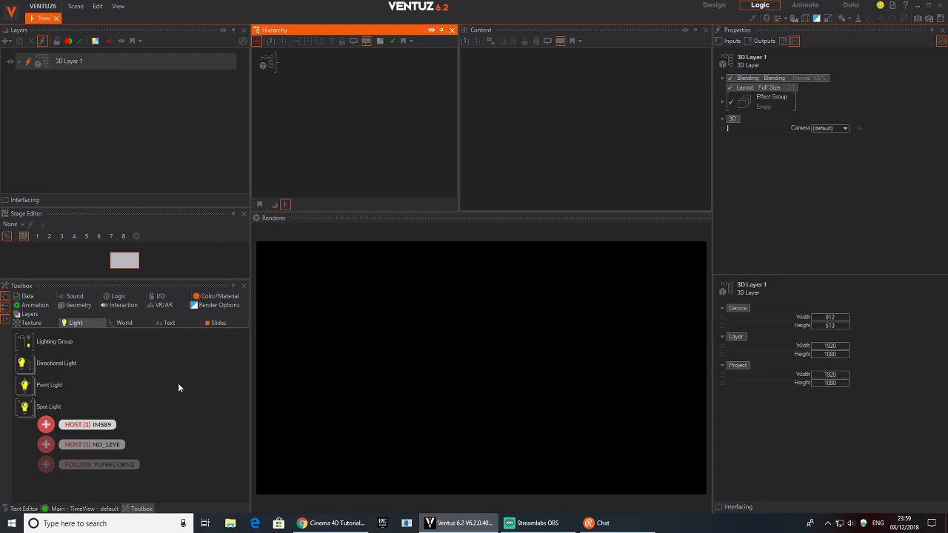
{"action": "left_click", "coordinate": [122, 323]}
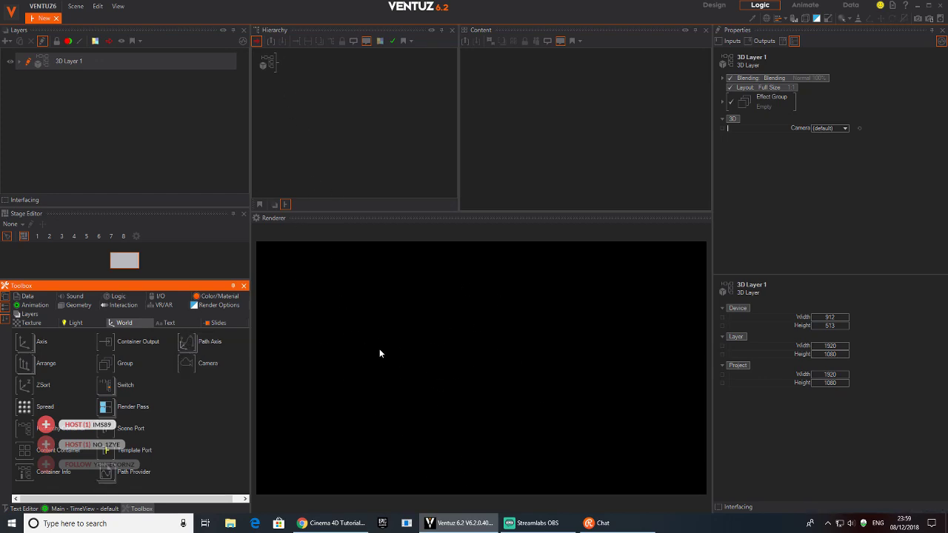
{"action": "left_click", "coordinate": [309, 126]}
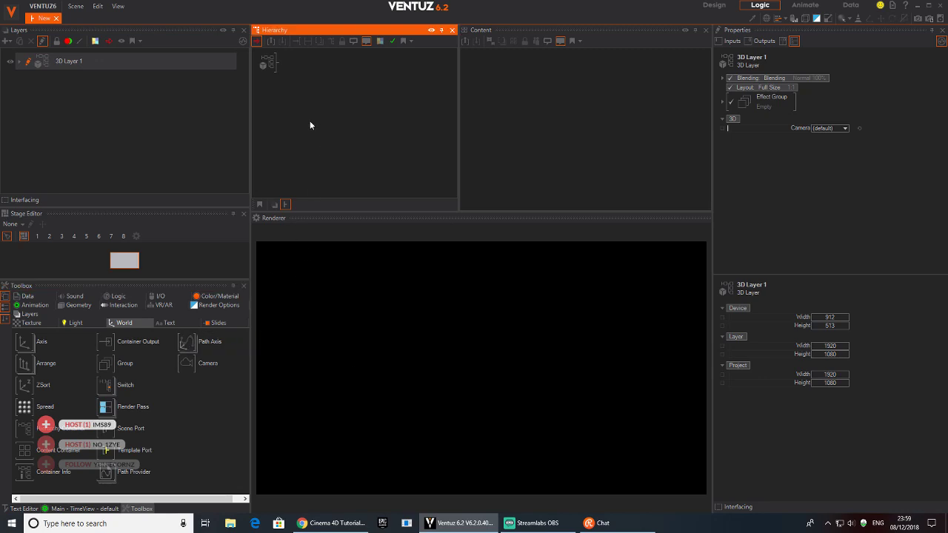
{"action": "type", "text": "ax"}
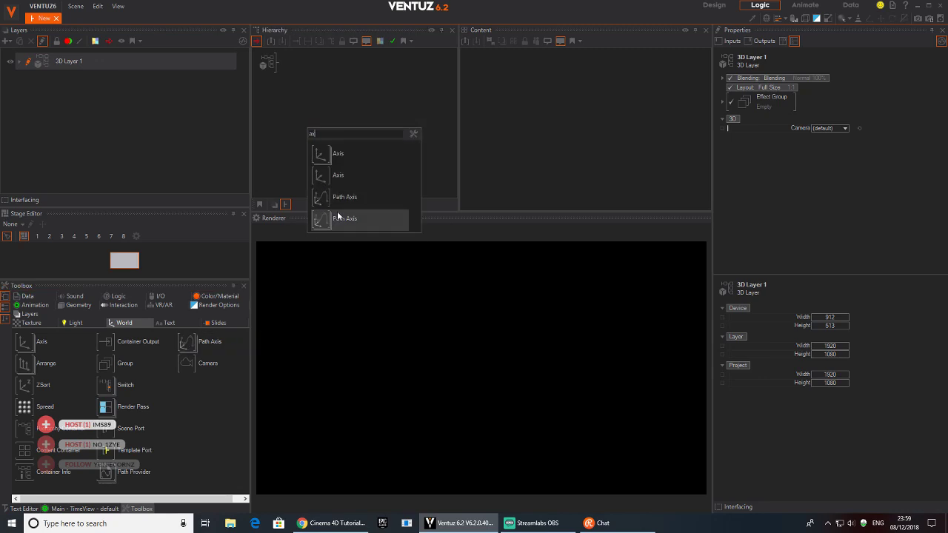
{"action": "left_click", "coordinate": [287, 90]}
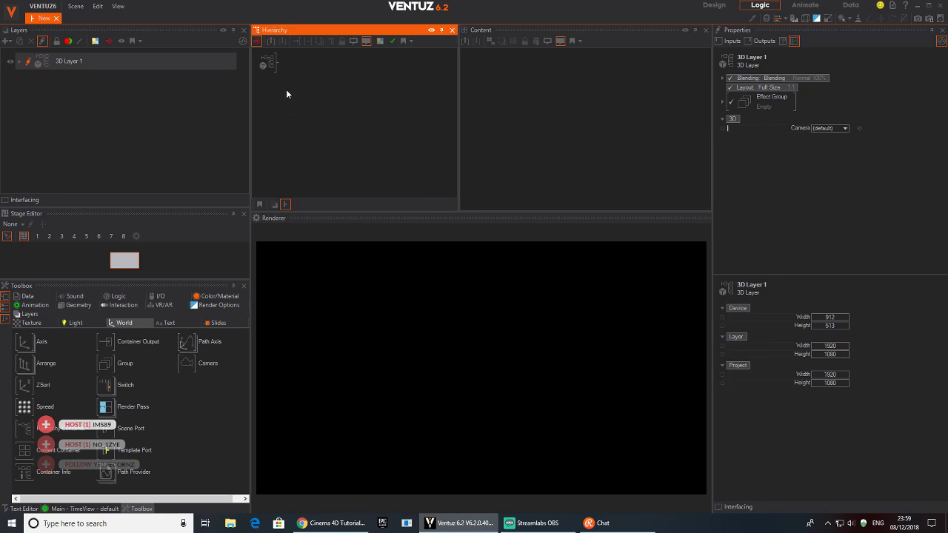
Step: Find the Arrow node and attach it to the 3D layer root in the hierarchy
{"action": "type", "text": "arr"}
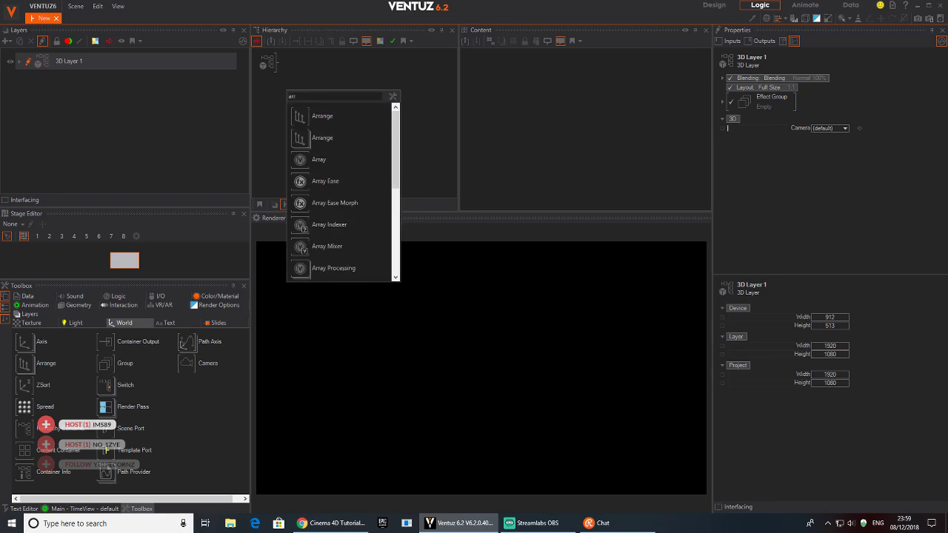
{"action": "type", "text": "ow"}
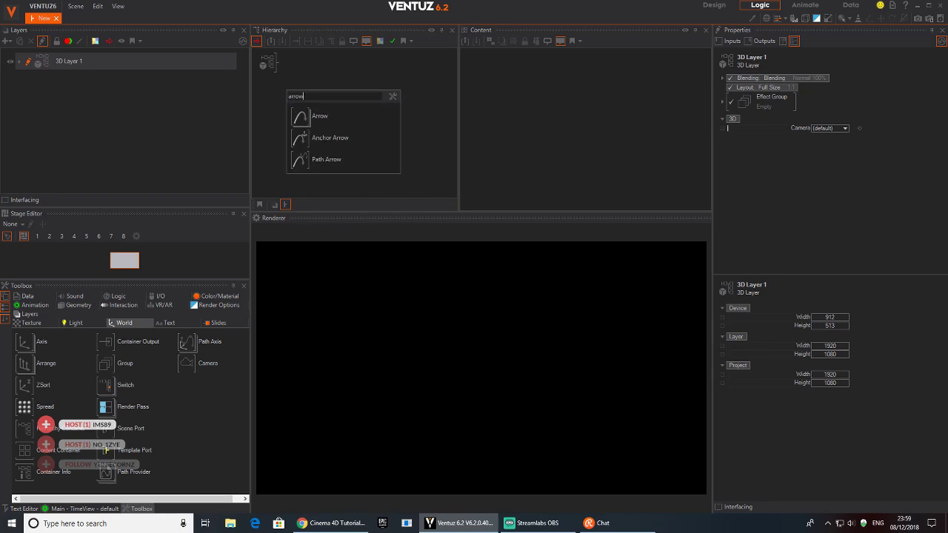
{"action": "left_click", "coordinate": [300, 161]}
{"action": "left_click", "coordinate": [300, 64]}
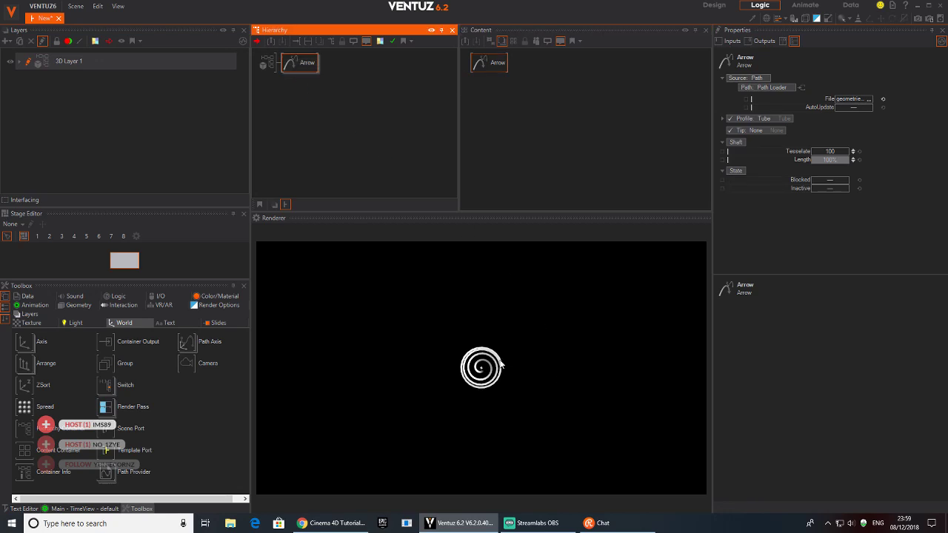
Step: Insert an Axis node between the 3D layer root and the Arrow in the hierarchy
{"action": "double_click", "coordinate": [315, 108]}
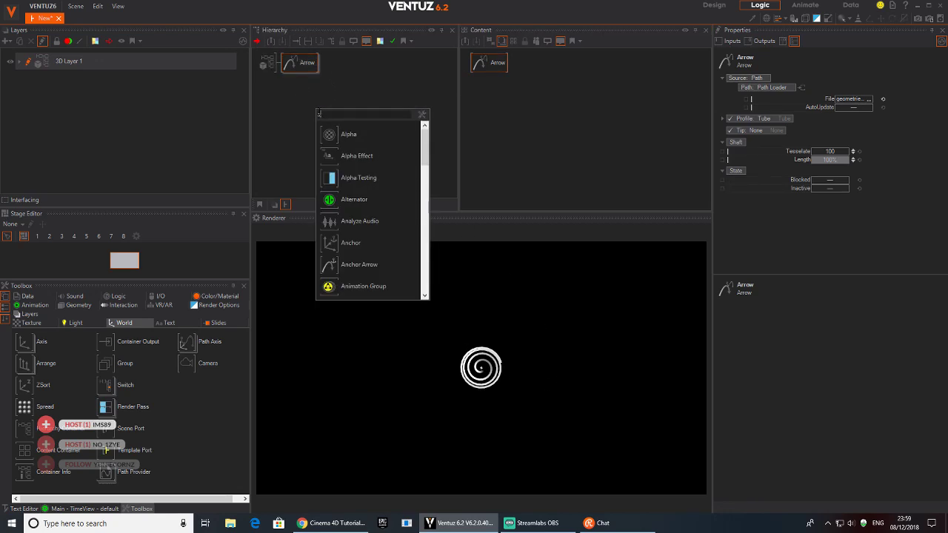
{"action": "type", "text": "ax"}
{"action": "left_click_drag", "start_coordinate": [329, 138], "coordinate": [287, 65]}
Step: Set the Axis to X rotation 90, overall scaling factor about 5.3, Y position about -8 and Z position about 15.4
{"action": "left_click_drag", "start_coordinate": [835, 125], "coordinate": [848, 128]}
{"action": "left_click_drag", "start_coordinate": [827, 218], "coordinate": [844, 211]}
{"action": "mouse_move", "coordinate": [826, 96]}
{"action": "left_mouse_down"}
{"action": "mouse_move", "coordinate": [811, 97]}
{"action": "mouse_move", "coordinate": [826, 106]}
{"action": "left_mouse_up"}
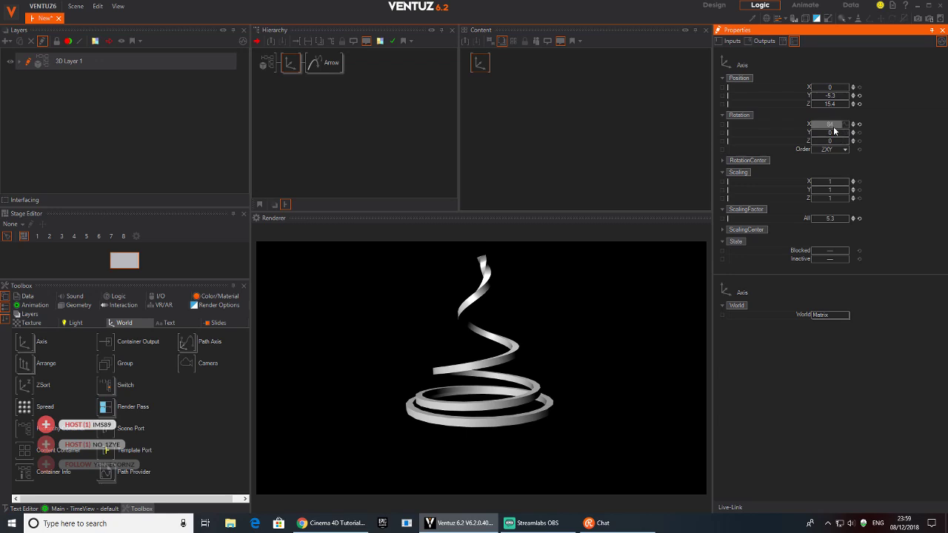
{"action": "type", "text": "90"}
{"action": "key", "text": "Return"}
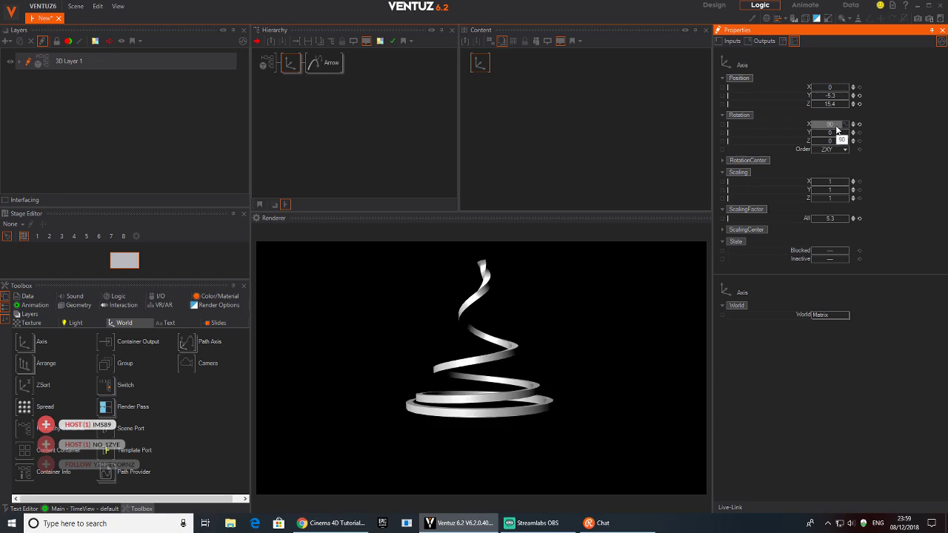
{"action": "left_click_drag", "start_coordinate": [824, 95], "coordinate": [818, 96]}
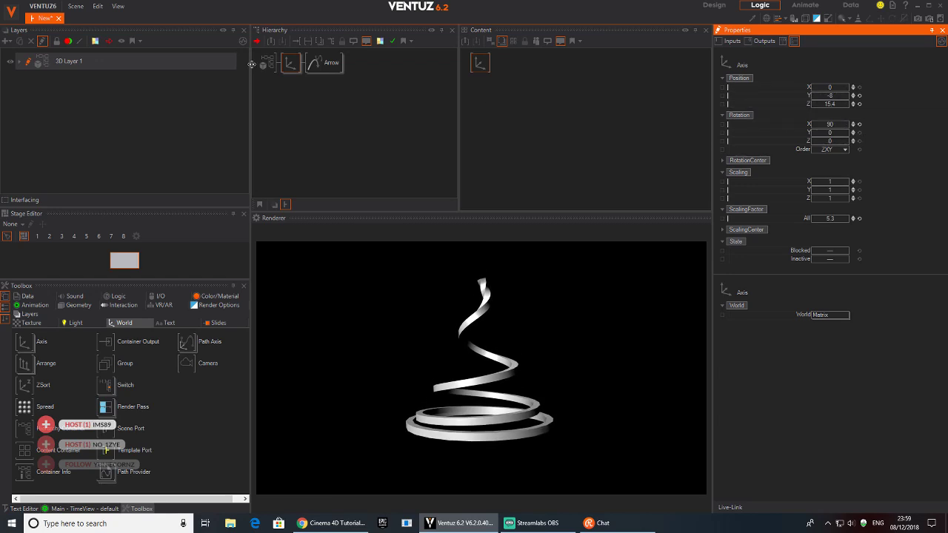
Step: Expand the Arrow's Tube profile settings and increase the tube diameter to about 0.359
{"action": "left_click", "coordinate": [324, 63]}
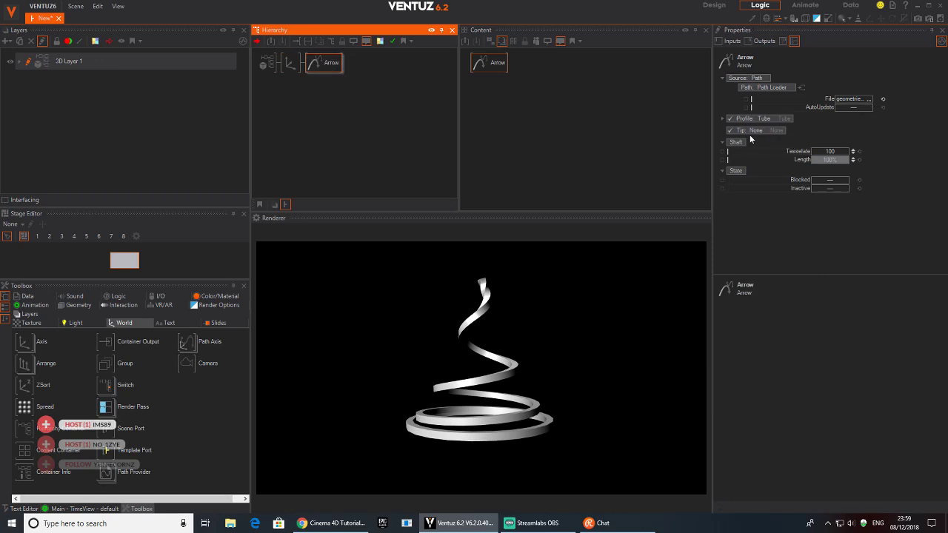
{"action": "left_click", "coordinate": [771, 120]}
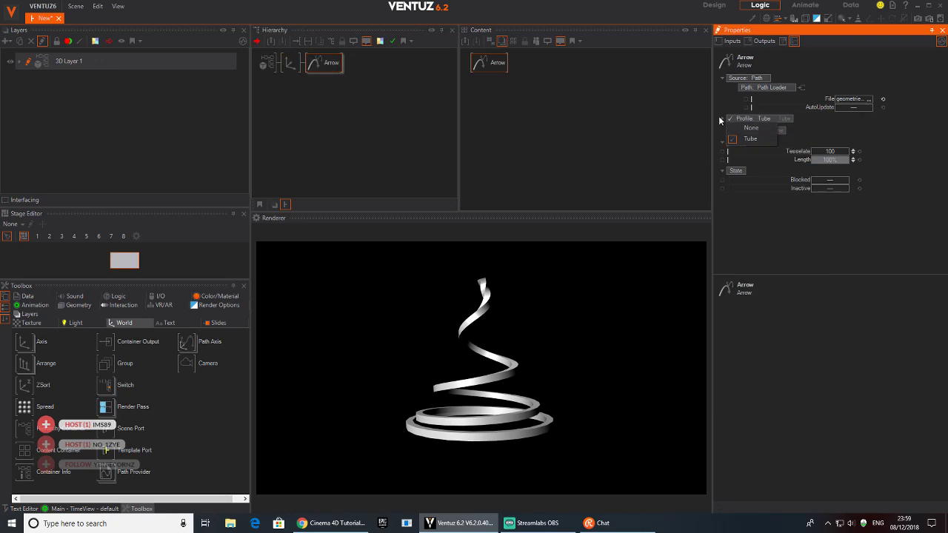
{"action": "left_click", "coordinate": [721, 119]}
{"action": "left_click", "coordinate": [721, 120]}
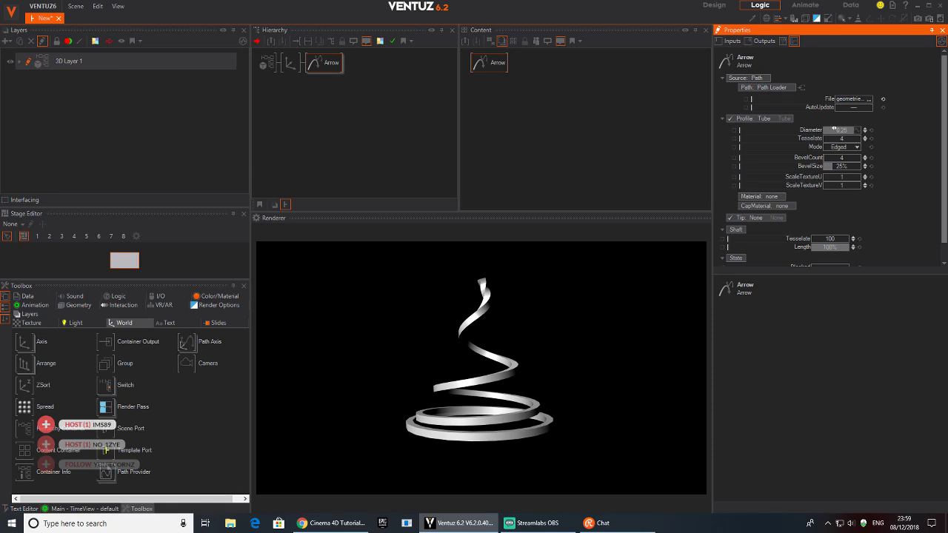
{"action": "mouse_move", "coordinate": [838, 131]}
{"action": "left_mouse_down"}
{"action": "mouse_move", "coordinate": [860, 131]}
{"action": "mouse_move", "coordinate": [825, 132]}
{"action": "mouse_move", "coordinate": [860, 131]}
{"action": "mouse_move", "coordinate": [842, 131]}
{"action": "left_mouse_up"}
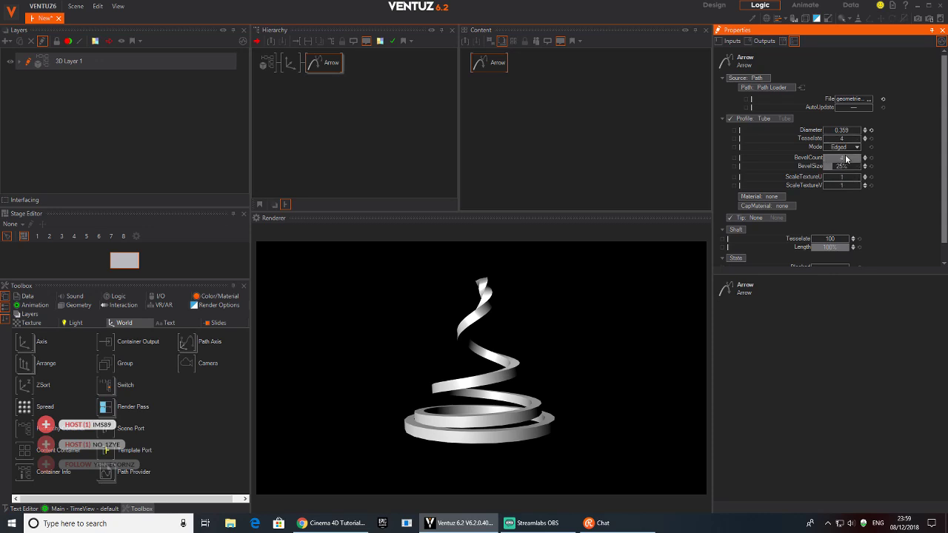
Step: Try the Round mode on the Arrow's Tube profile and switch it back to Edged
{"action": "left_click", "coordinate": [849, 147]}
{"action": "left_click", "coordinate": [820, 167]}
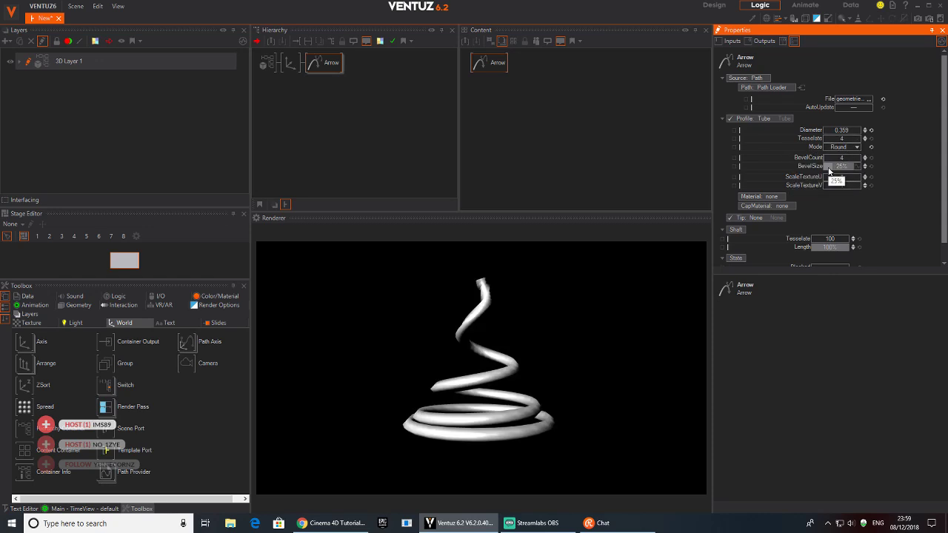
{"action": "left_click", "coordinate": [842, 147]}
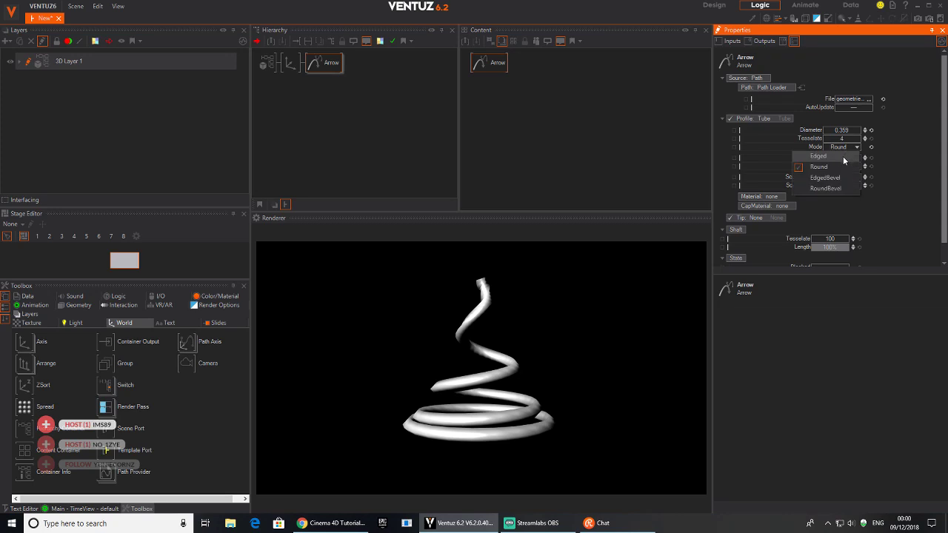
{"action": "left_click", "coordinate": [834, 158]}
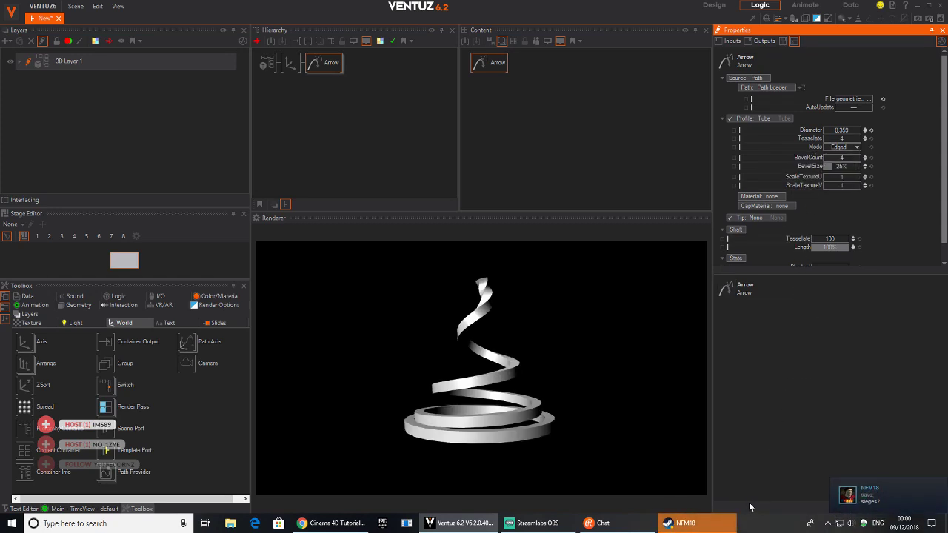
Step: Switch to the incoming Steam chat, move its window aside and reply "about 15mins"
{"action": "left_click", "coordinate": [677, 523]}
{"action": "left_click_drag", "start_coordinate": [449, 116], "coordinate": [626, 109]}
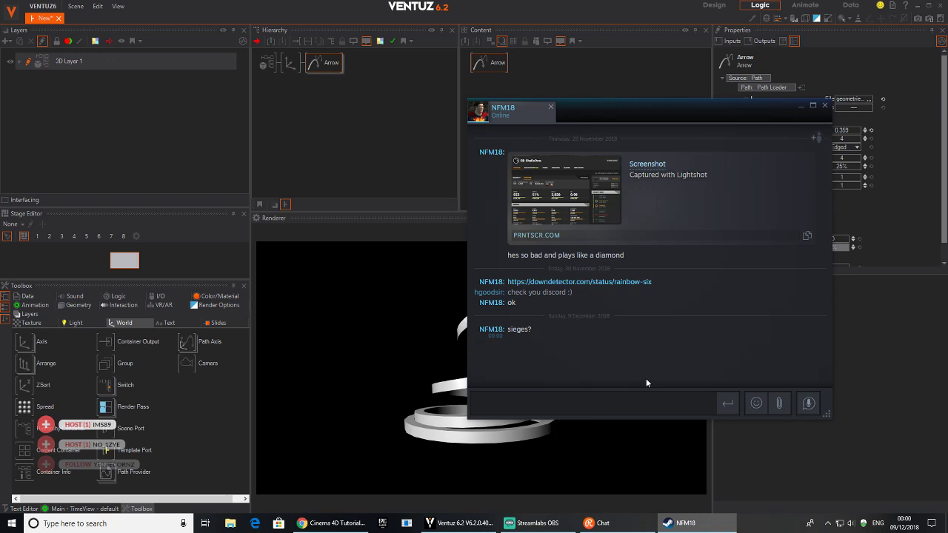
{"action": "type", "text": "abou"}
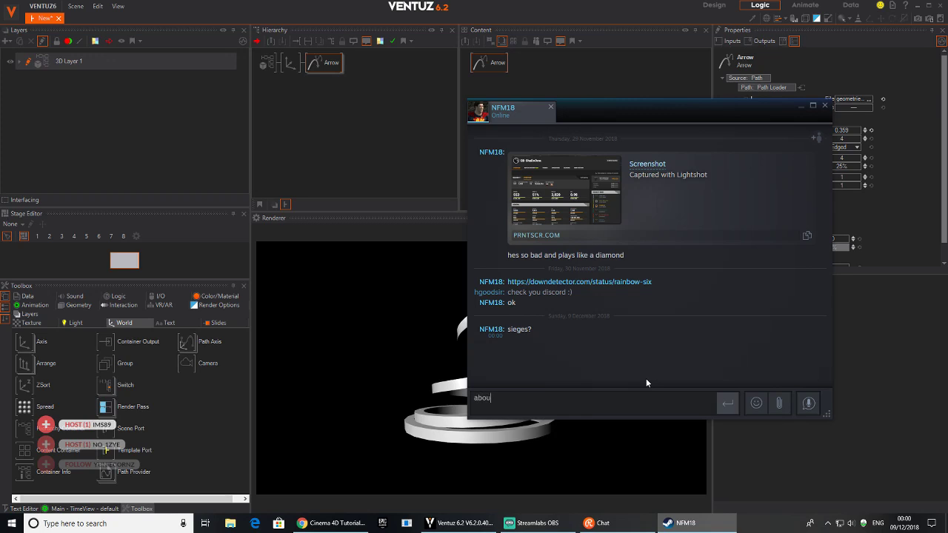
{"action": "type", "text": "t 15mins"}
{"action": "key", "text": "Return"}
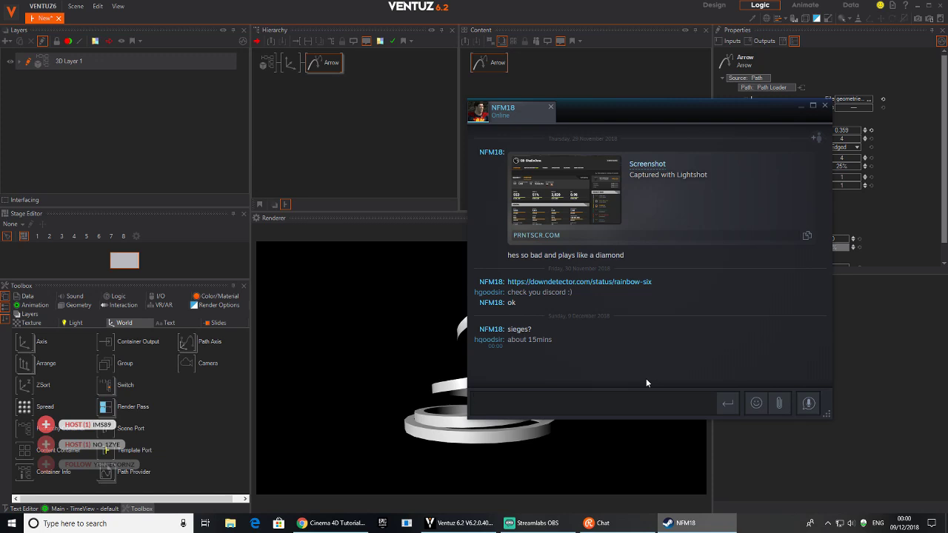
Step: Send the follow-up chat messages "just fininshing a tutorial video" and ":)"
{"action": "type", "text": "Just fin"}
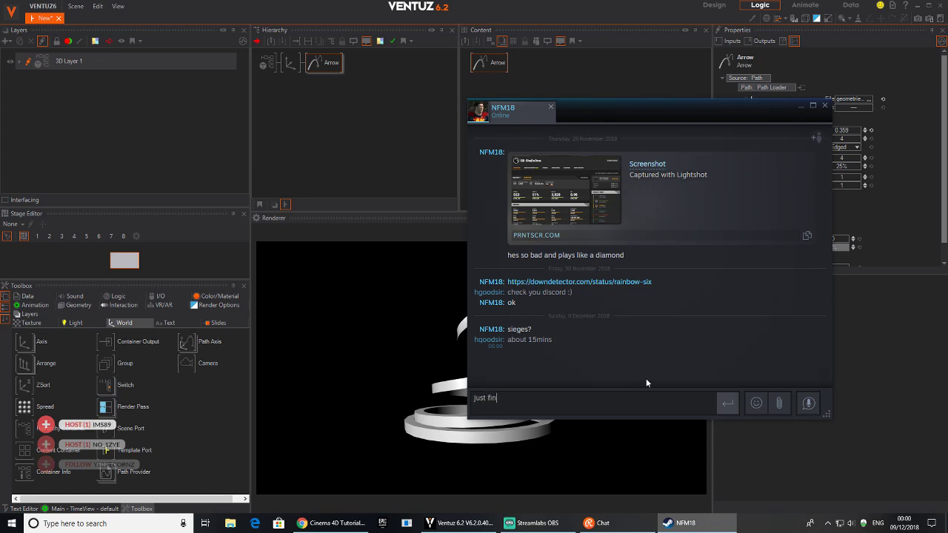
{"action": "type", "text": "inshing a tutorial video"}
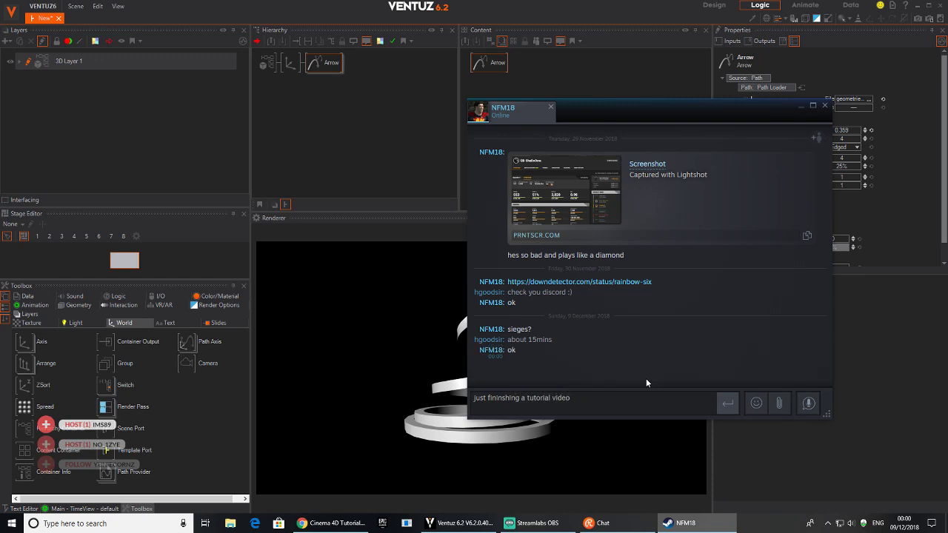
{"action": "key", "text": "Return"}
{"action": "type", "text": ":)"}
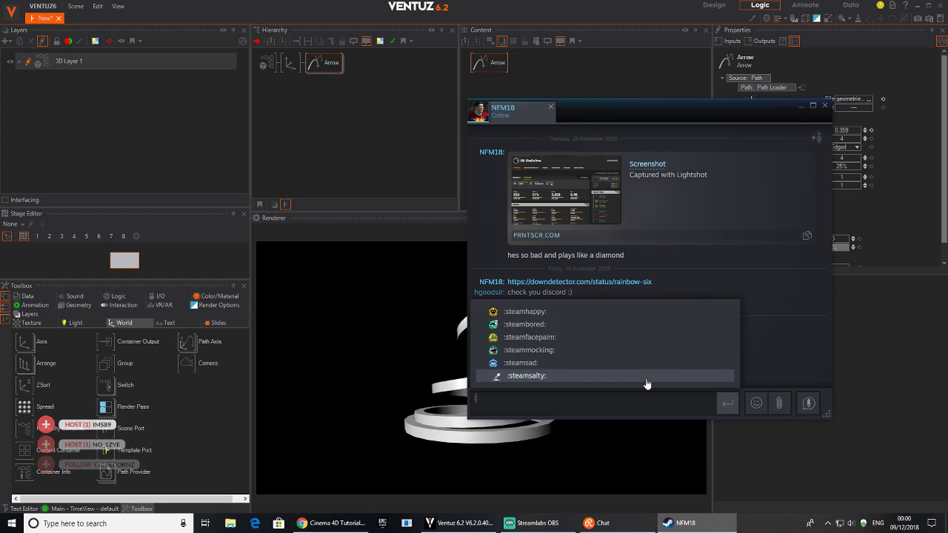
{"action": "key", "text": "Return"}
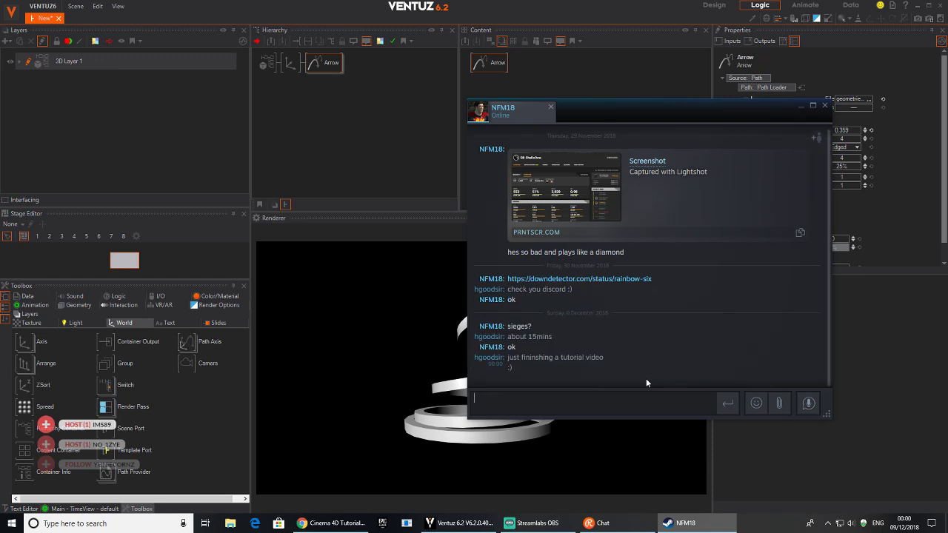
Step: Minimize the Steam chat to return to Ventuz and insert a color Material node between the Axis and Arrow nodes in the Hierarchy
{"action": "left_click", "coordinate": [799, 105]}
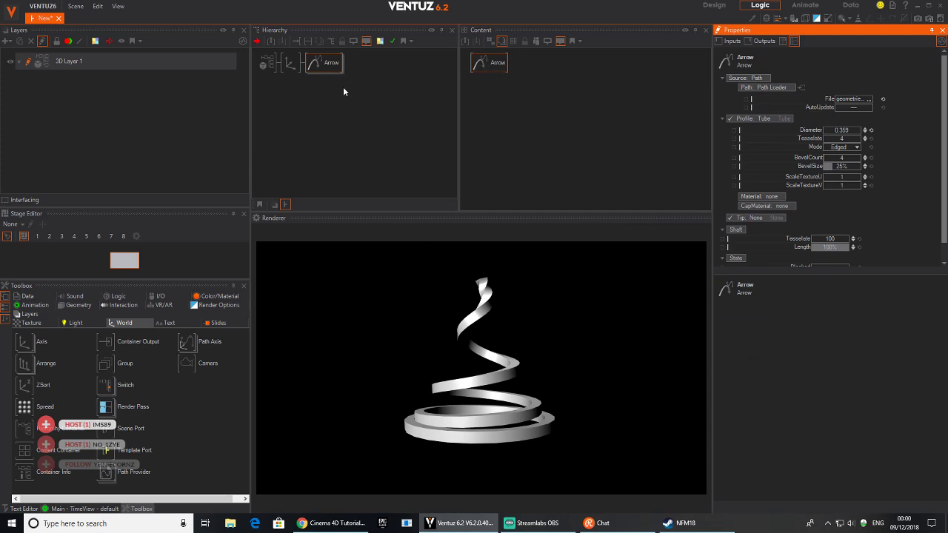
{"action": "left_click", "coordinate": [330, 67]}
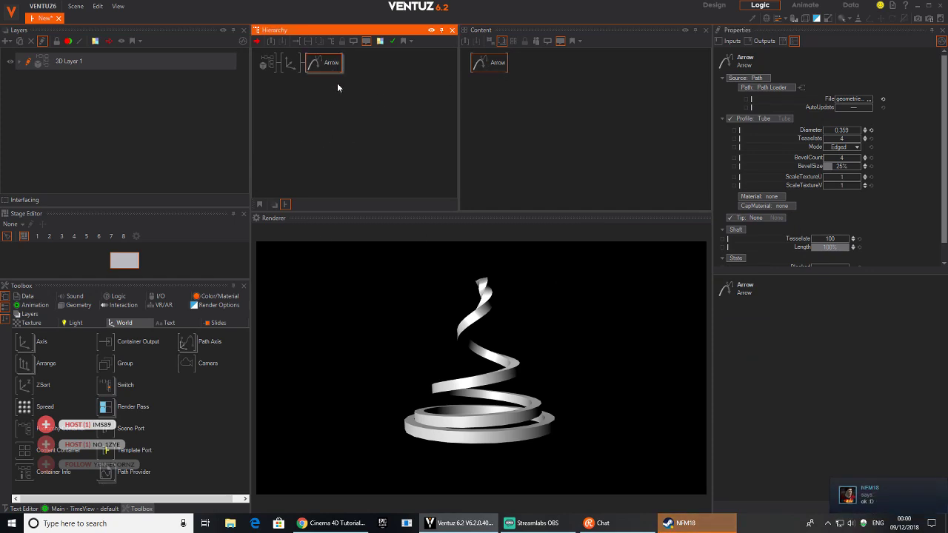
{"action": "left_click", "coordinate": [340, 94]}
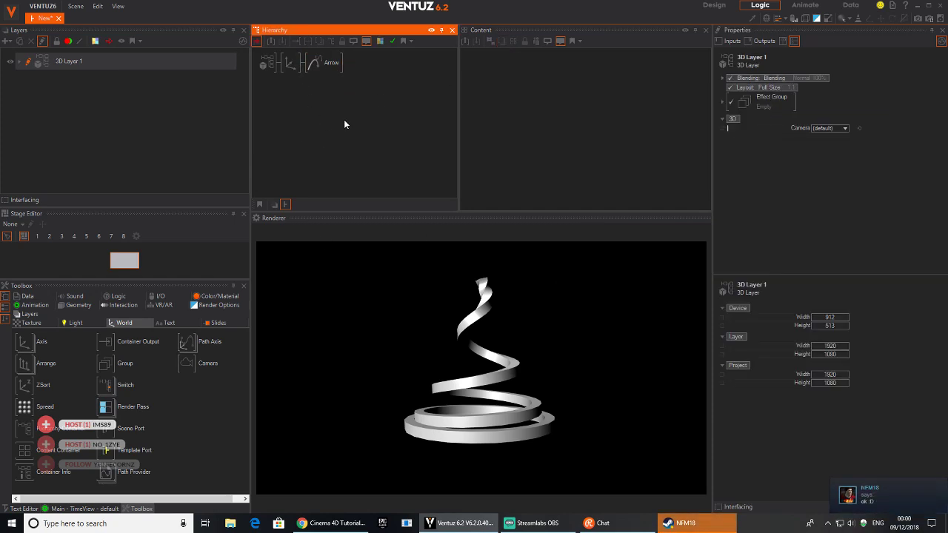
{"action": "left_click", "coordinate": [216, 297]}
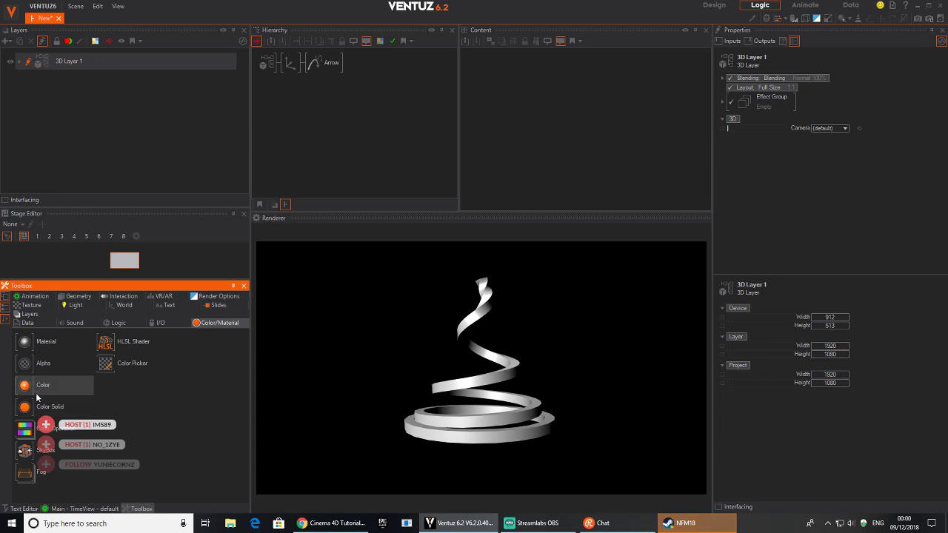
{"action": "left_click_drag", "start_coordinate": [26, 386], "coordinate": [313, 64]}
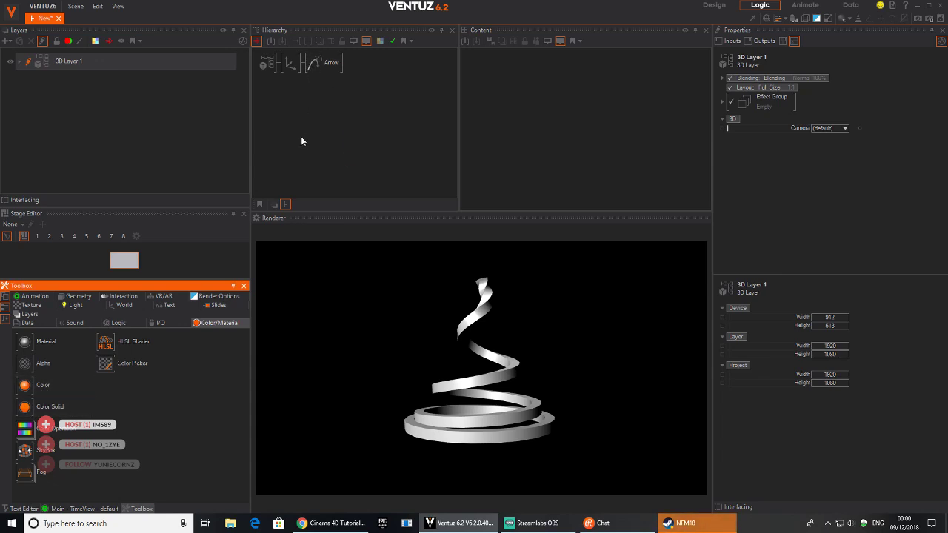
{"action": "left_click_drag", "start_coordinate": [152, 237], "coordinate": [313, 95]}
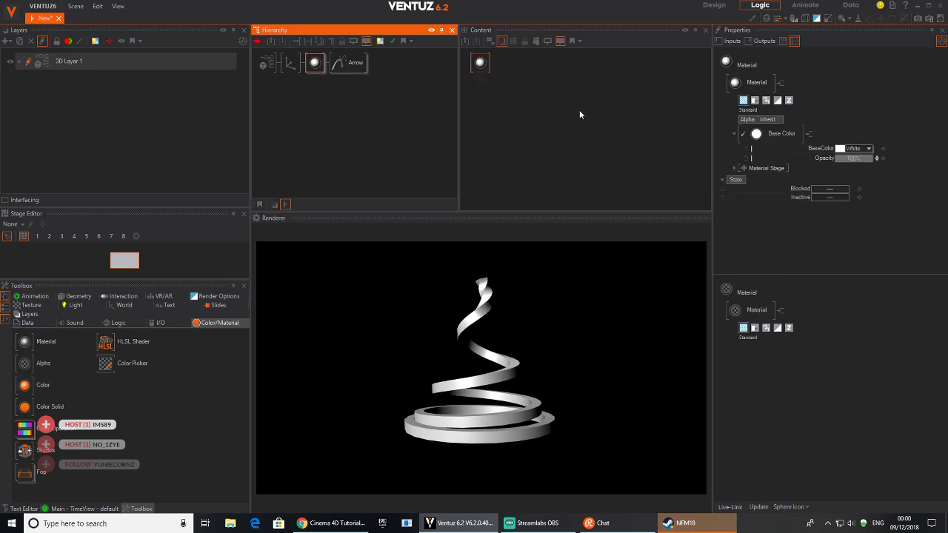
Step: Set the Material's base color to red with RGB 239, 0, 0
{"action": "left_click", "coordinate": [486, 66]}
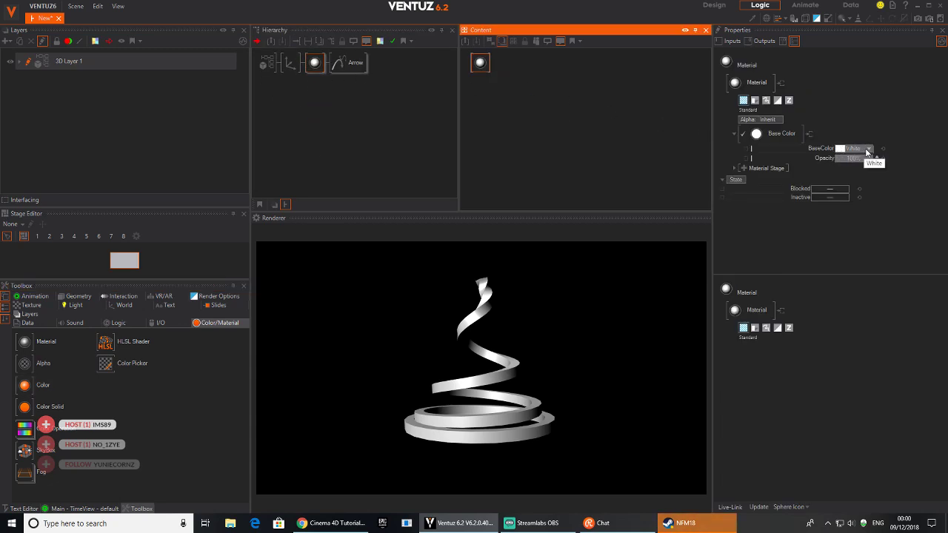
{"action": "left_click", "coordinate": [869, 148]}
{"action": "left_click_drag", "start_coordinate": [850, 178], "coordinate": [892, 178]}
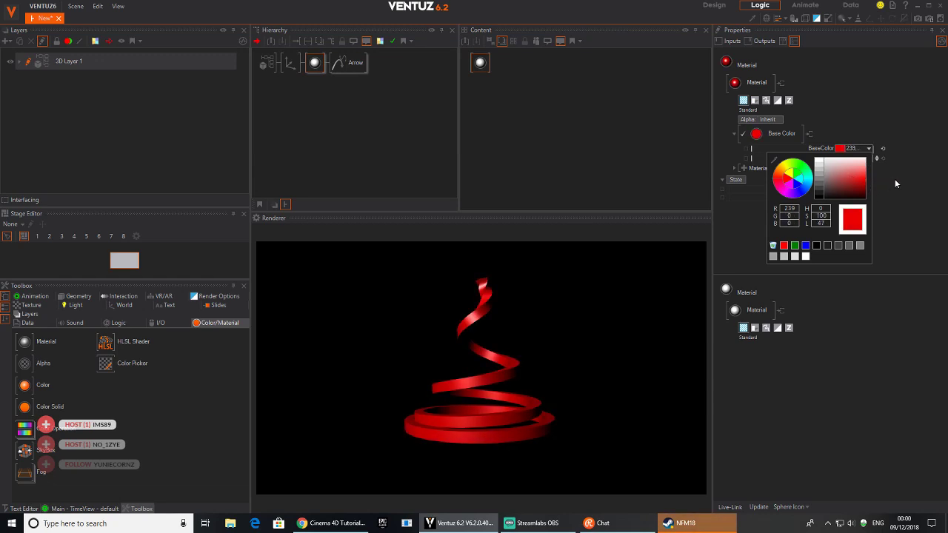
{"action": "left_click", "coordinate": [895, 178]}
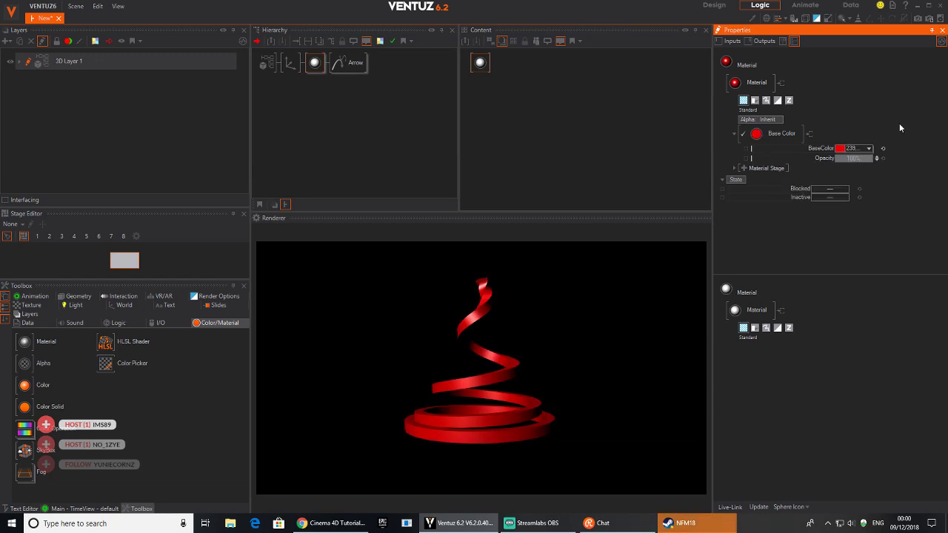
Step: Add a Base texture stage to the red Material and load Basic_2K_03.dds as its image
{"action": "left_click", "coordinate": [743, 168]}
{"action": "mouse_move", "coordinate": [740, 177]}
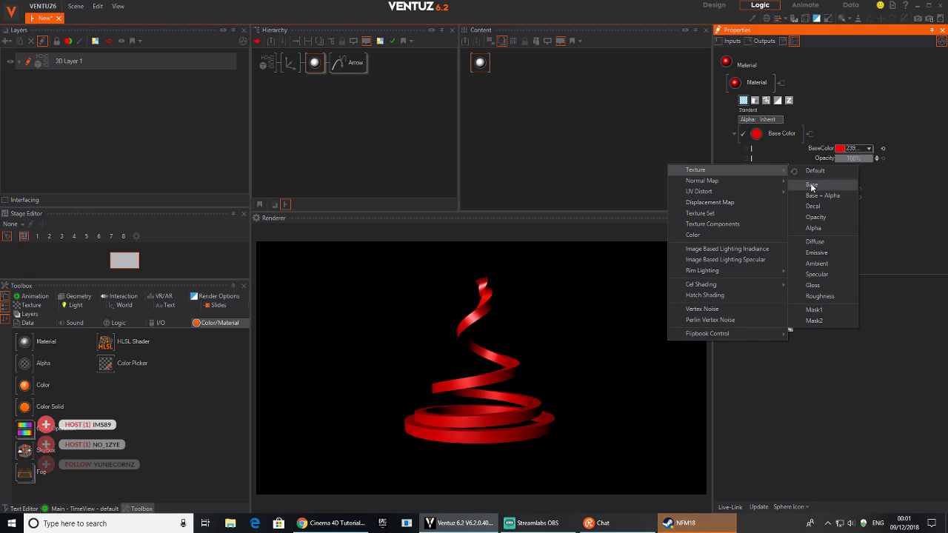
{"action": "left_click", "coordinate": [808, 186]}
{"action": "left_click", "coordinate": [767, 206]}
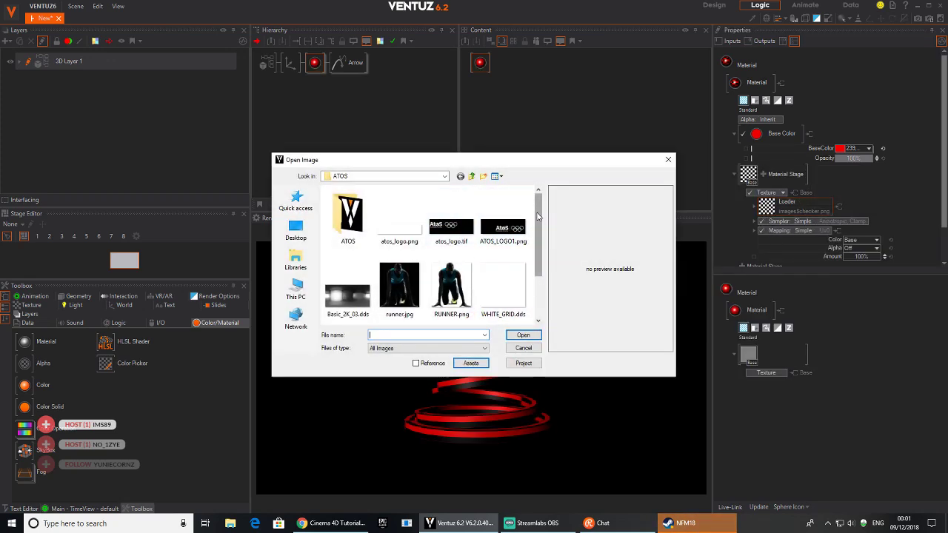
{"action": "scroll", "coordinate": [415, 266], "scroll_direction": "down", "scroll_amount": 2}
{"action": "scroll", "coordinate": [385, 294], "scroll_direction": "up", "scroll_amount": 2}
{"action": "left_click", "coordinate": [344, 295]}
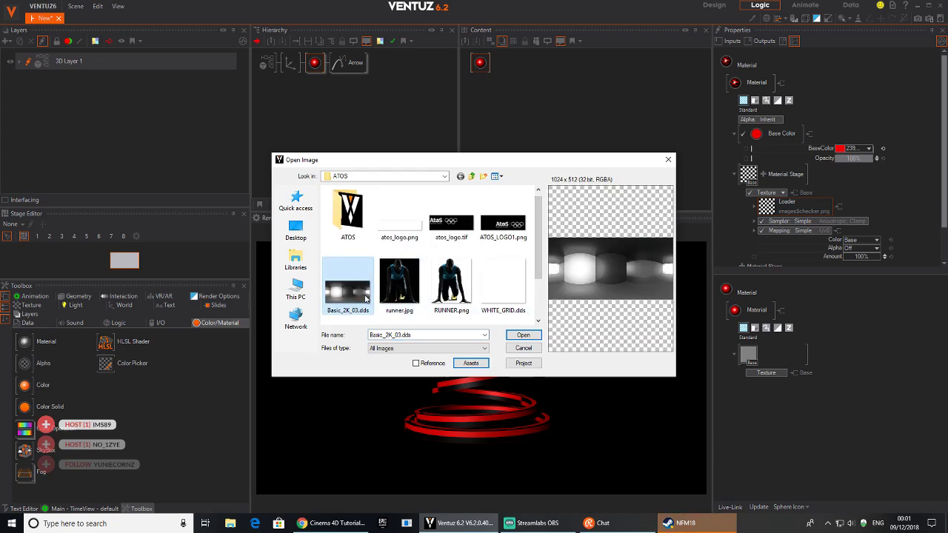
{"action": "left_click", "coordinate": [522, 335]}
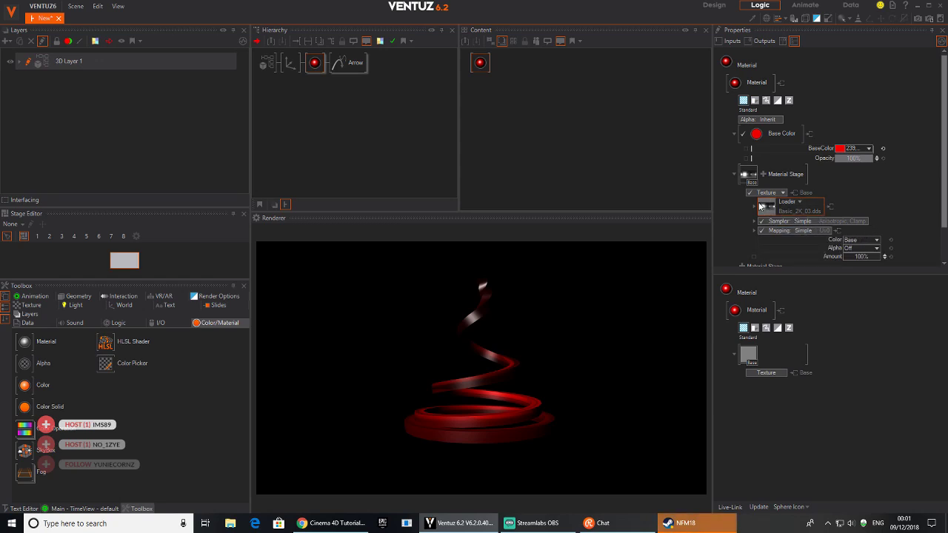
Step: Change the texture's mapping to 3D Spherical and raise its ScalingFactorAll to about 1.76
{"action": "middle_click_drag", "start_coordinate": [852, 210], "coordinate": [865, 168]}
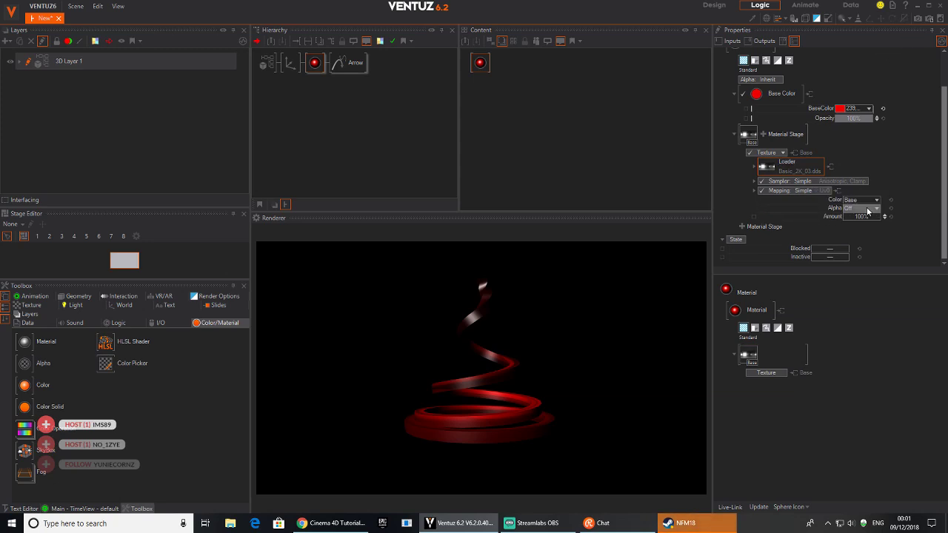
{"action": "left_click", "coordinate": [817, 191]}
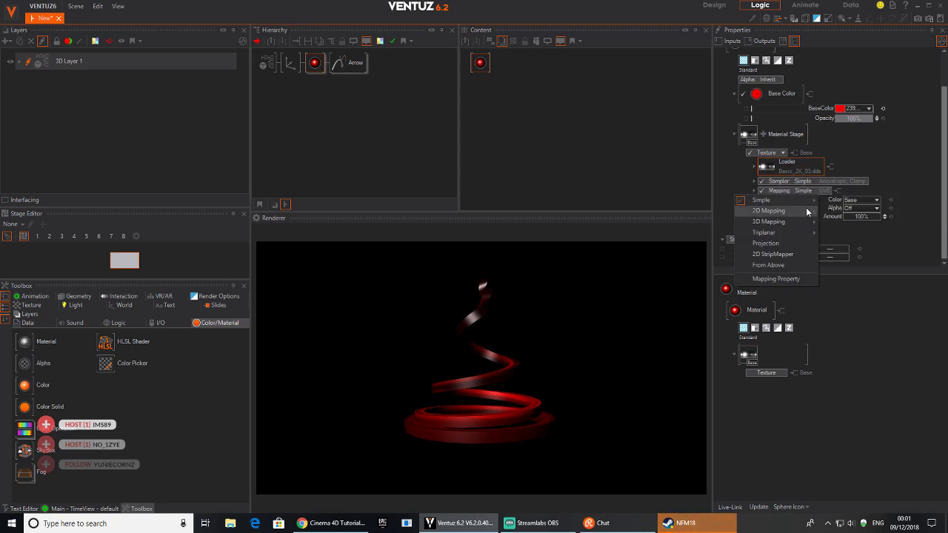
{"action": "mouse_move", "coordinate": [802, 211]}
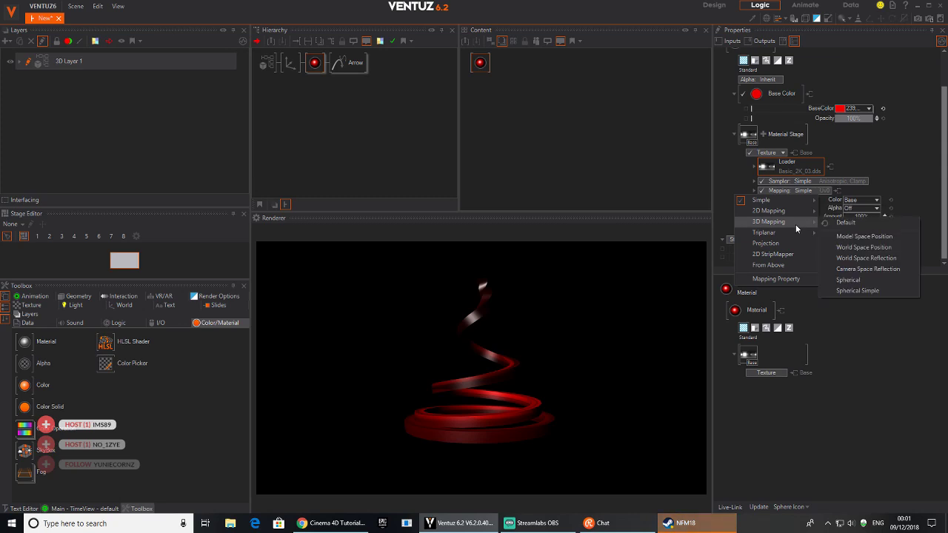
{"action": "left_click", "coordinate": [859, 279]}
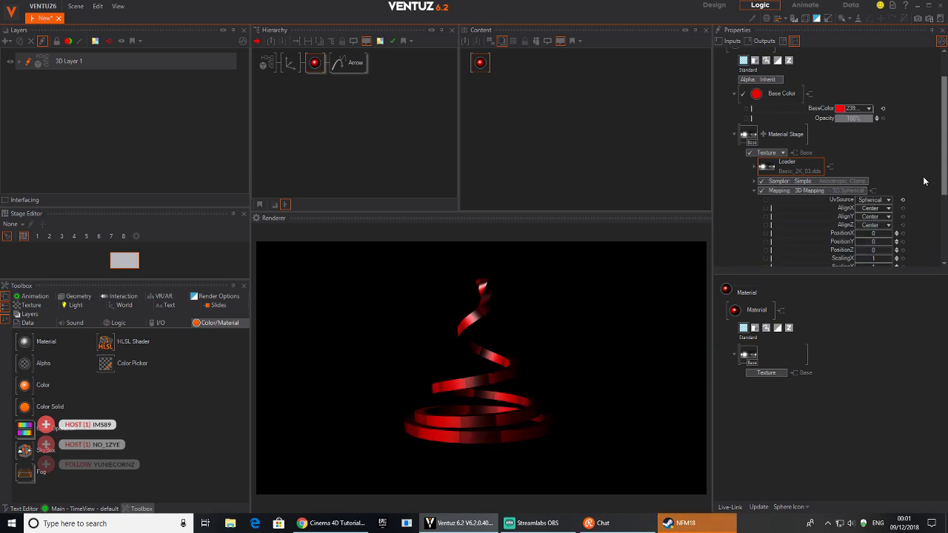
{"action": "scroll", "coordinate": [918, 196], "scroll_direction": "down", "scroll_amount": 2}
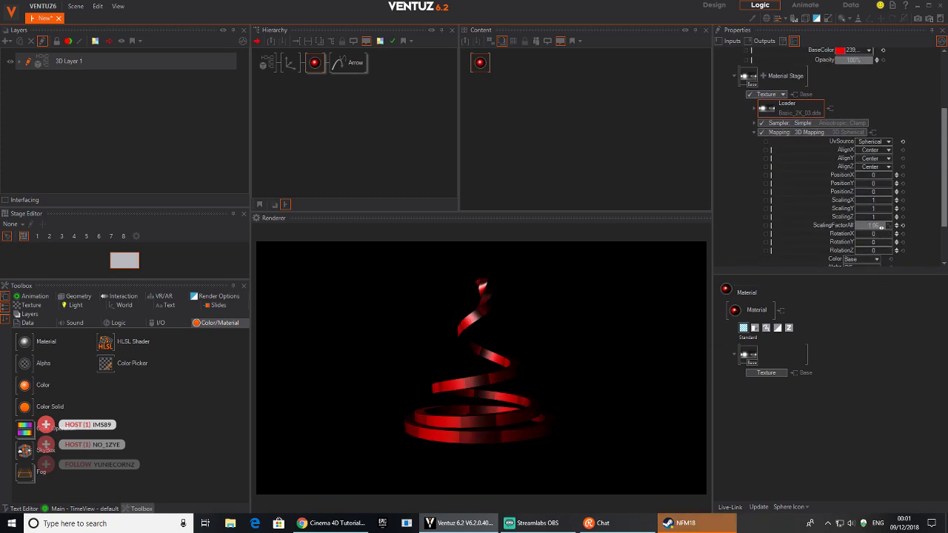
{"action": "mouse_move", "coordinate": [881, 227]}
{"action": "left_mouse_down"}
{"action": "mouse_move", "coordinate": [890, 227]}
{"action": "mouse_move", "coordinate": [868, 227]}
{"action": "mouse_move", "coordinate": [881, 226]}
{"action": "left_mouse_up"}
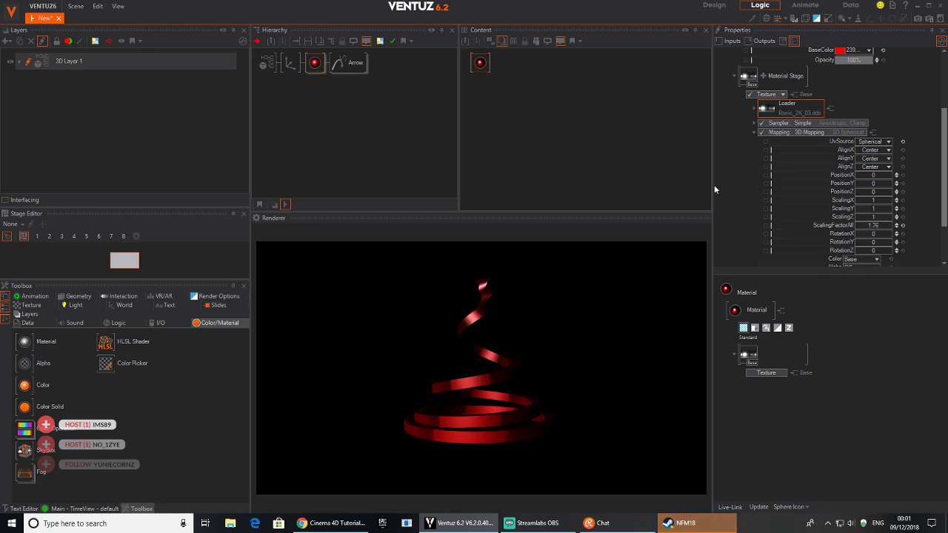
Step: Set the texture's color blend operation to Screen (AddSmooth) and reduce its amount to about 51.6%
{"action": "scroll", "coordinate": [871, 202], "scroll_direction": "down", "scroll_amount": 2}
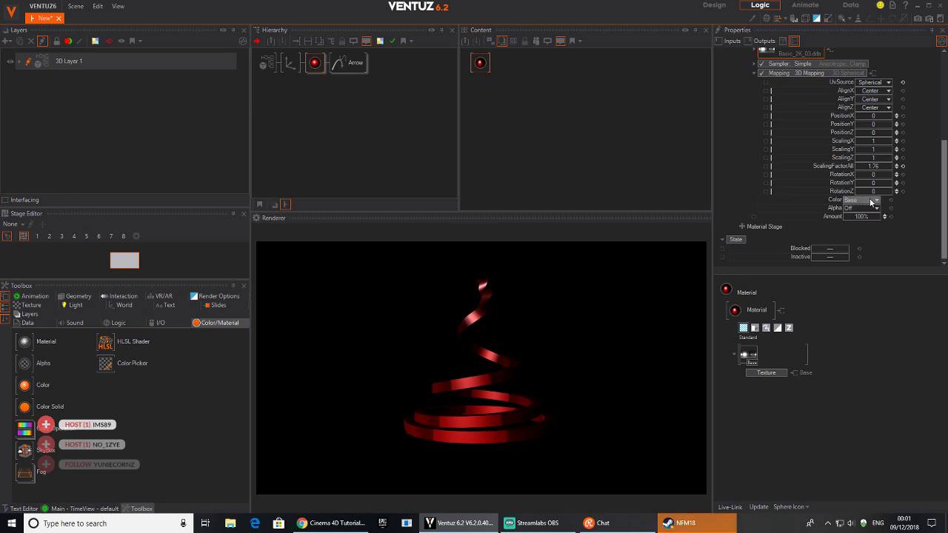
{"action": "left_click", "coordinate": [879, 202]}
{"action": "mouse_move", "coordinate": [837, 221]}
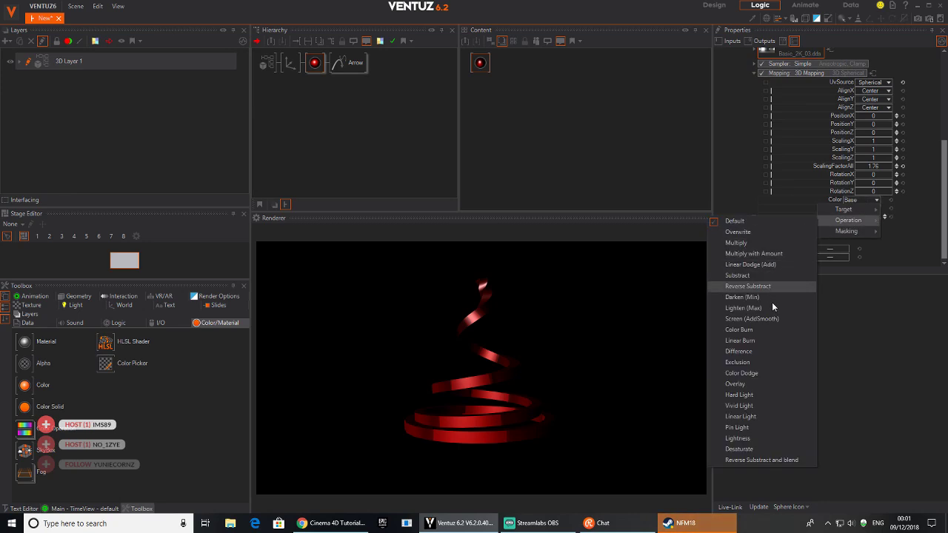
{"action": "left_click", "coordinate": [757, 319]}
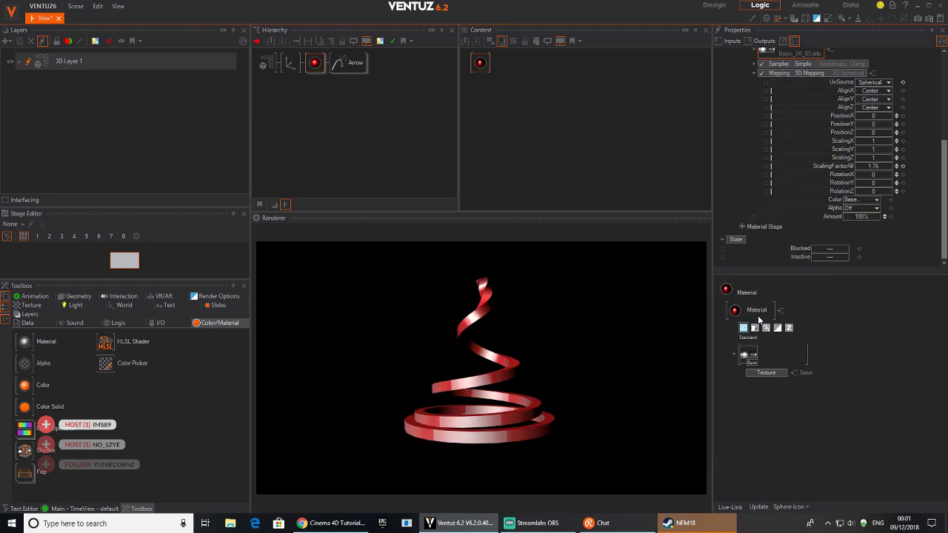
{"action": "mouse_move", "coordinate": [863, 216]}
{"action": "left_mouse_down"}
{"action": "mouse_move", "coordinate": [842, 219]}
{"action": "mouse_move", "coordinate": [856, 218]}
{"action": "left_mouse_up"}
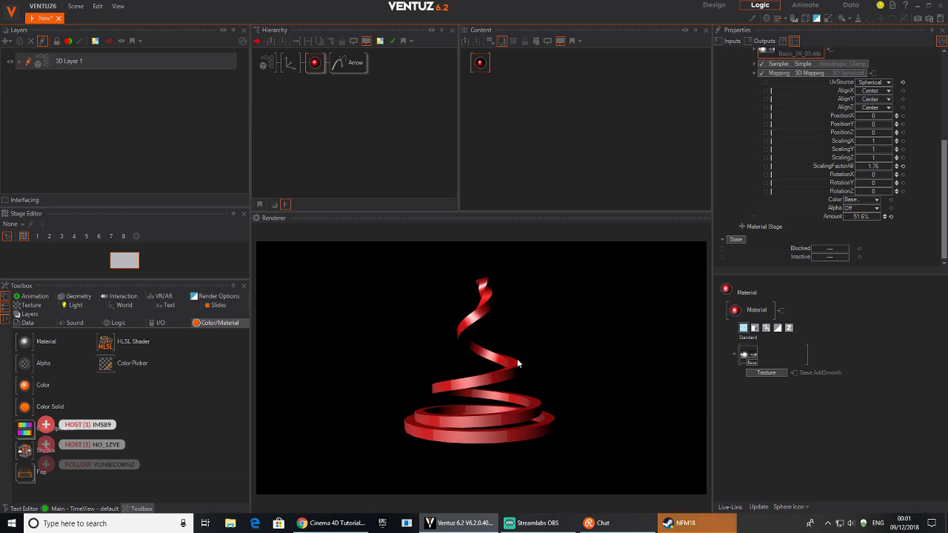
Step: Select the Arrow and try varying its Shaft length to preview the ribbon growing, ending back at 100%
{"action": "left_click", "coordinate": [347, 67]}
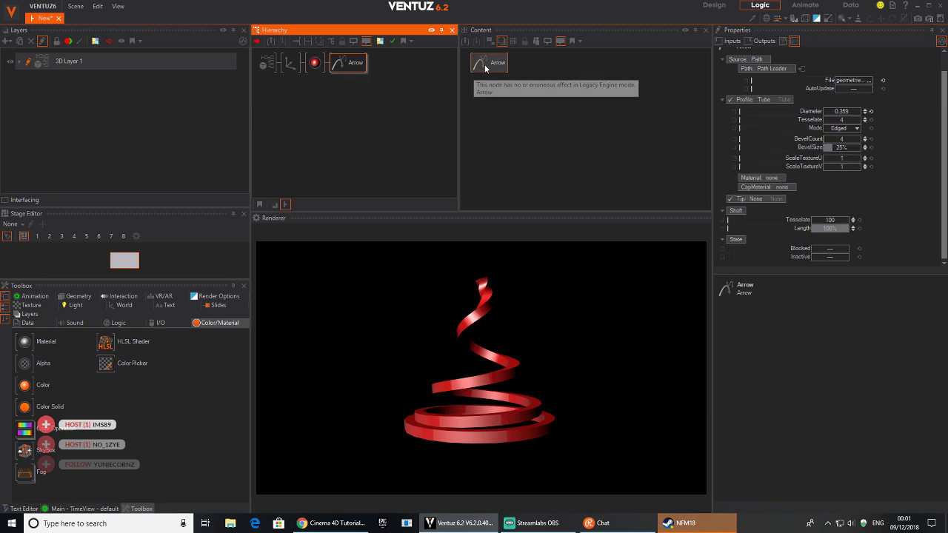
{"action": "left_click_drag", "start_coordinate": [484, 64], "coordinate": [489, 92]}
{"action": "left_click", "coordinate": [881, 163]}
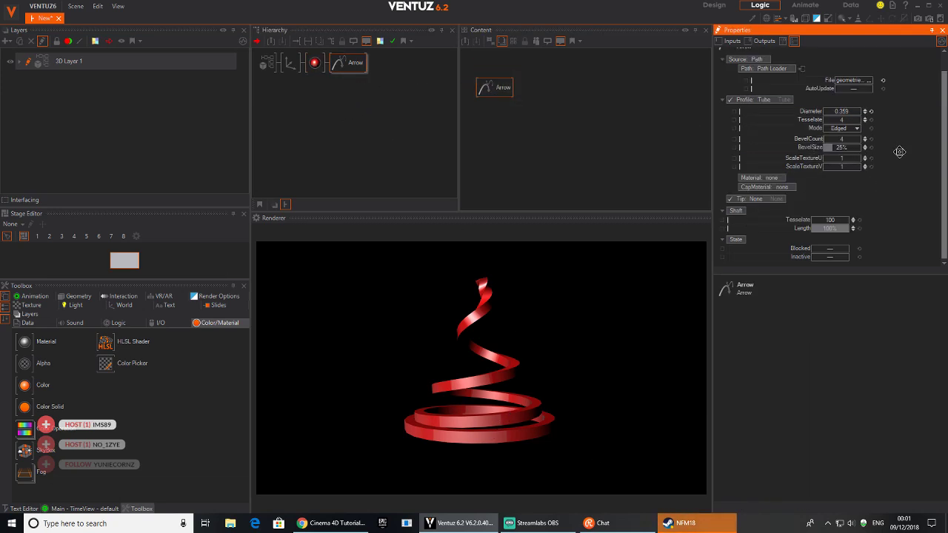
{"action": "scroll", "coordinate": [894, 158], "scroll_direction": "up", "scroll_amount": 2}
{"action": "scroll", "coordinate": [894, 158], "scroll_direction": "down", "scroll_amount": 1}
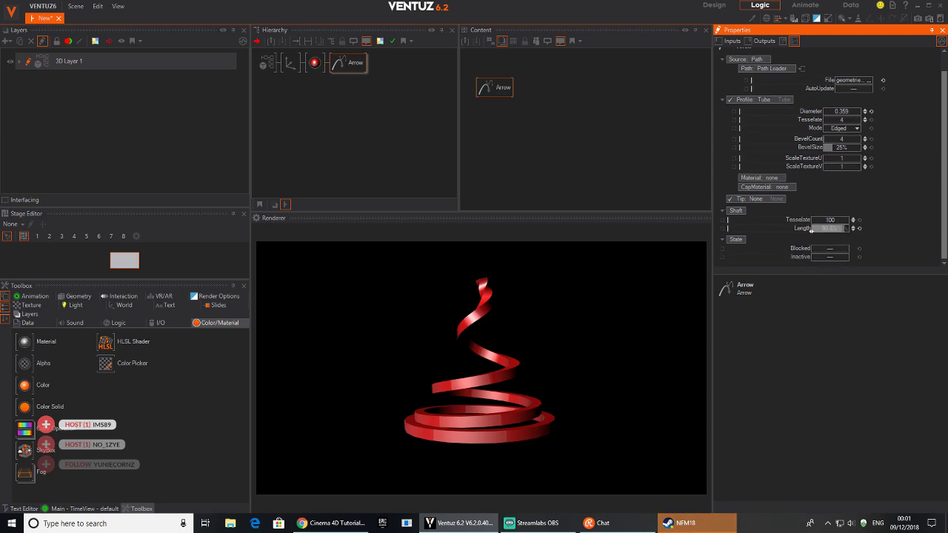
{"action": "left_click_drag", "start_coordinate": [812, 231], "coordinate": [843, 230]}
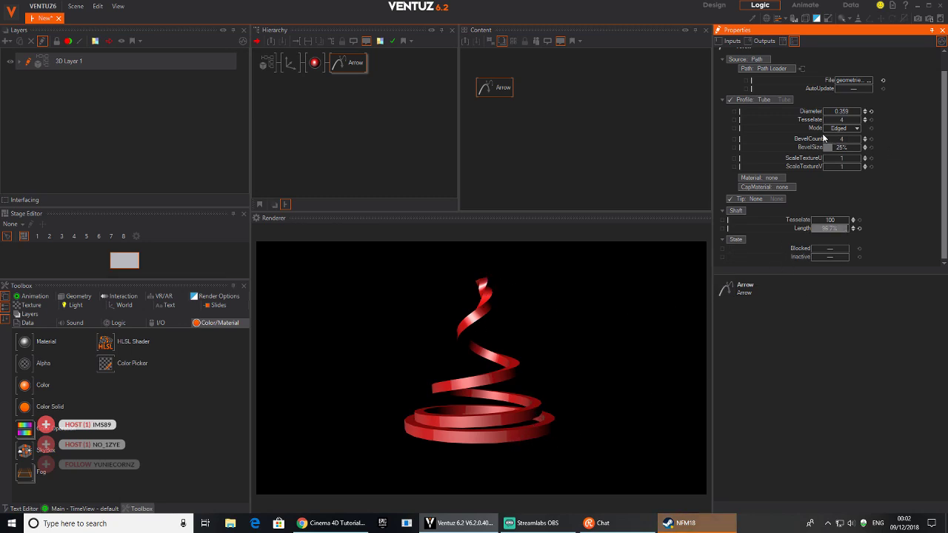
{"action": "scroll", "coordinate": [839, 162], "scroll_direction": "up", "scroll_amount": 1}
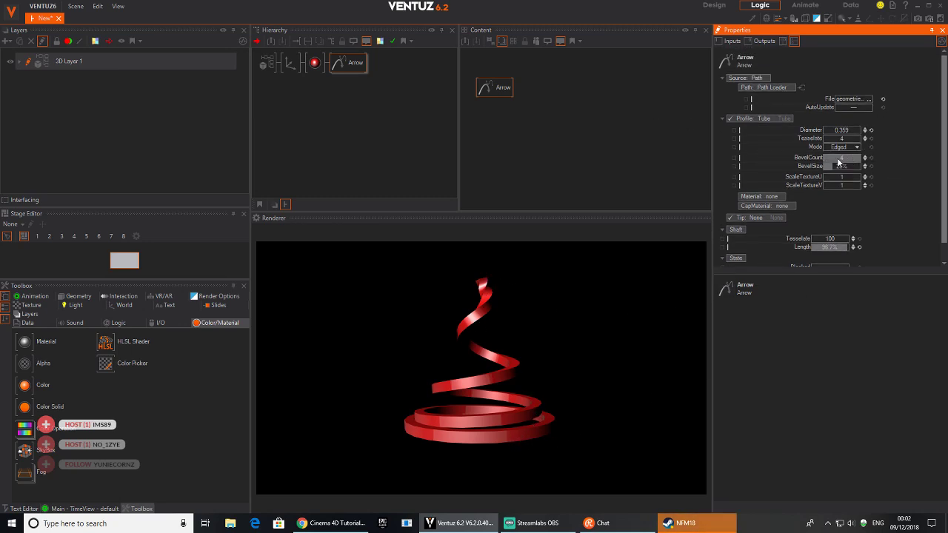
{"action": "left_click", "coordinate": [765, 79]}
{"action": "left_click", "coordinate": [813, 72]}
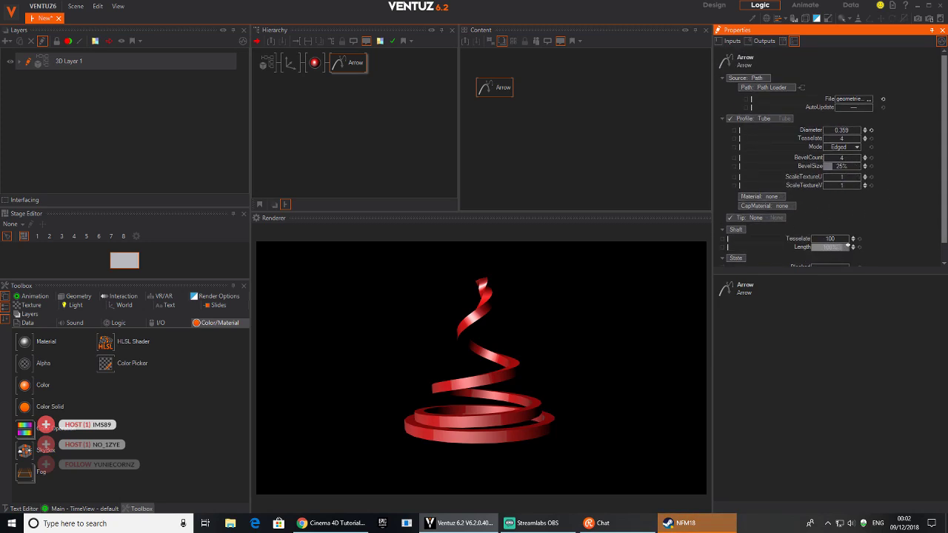
{"action": "mouse_move", "coordinate": [833, 248]}
{"action": "left_mouse_down"}
{"action": "mouse_move", "coordinate": [821, 248]}
{"action": "mouse_move", "coordinate": [848, 247]}
{"action": "left_mouse_up"}
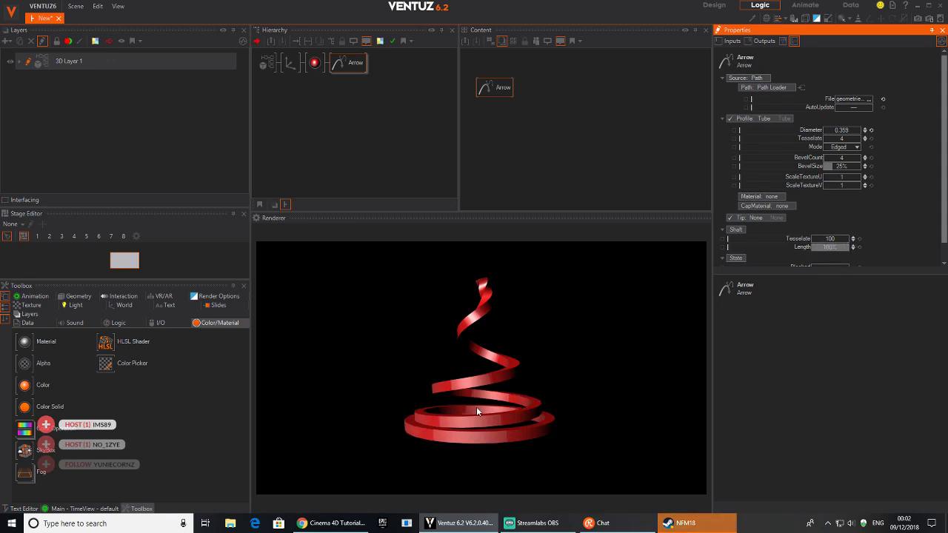
Step: Add a material to the Arrow's Tube profile and give it a material stage with a Base texture
{"action": "scroll", "coordinate": [863, 174], "scroll_direction": "down", "scroll_amount": 1}
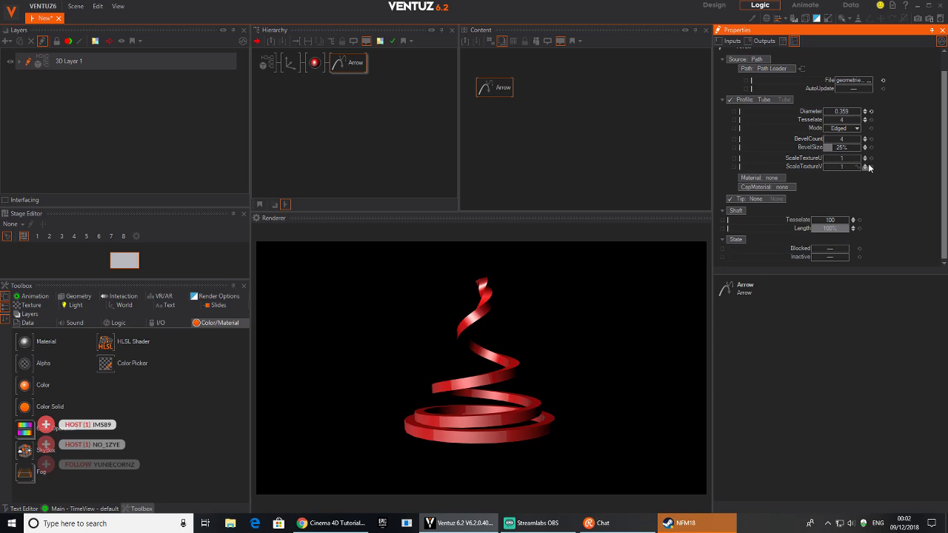
{"action": "left_click", "coordinate": [772, 179]}
{"action": "left_click", "coordinate": [767, 195]}
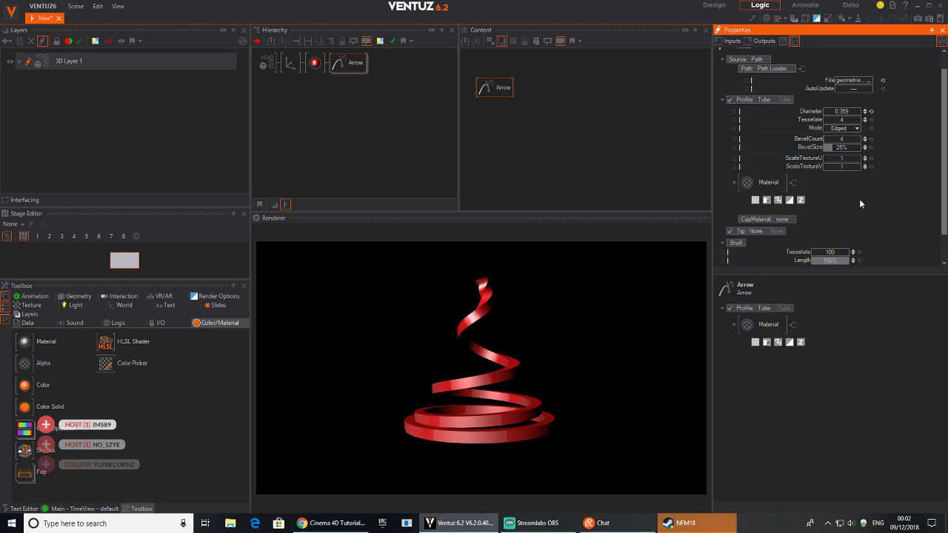
{"action": "scroll", "coordinate": [859, 198], "scroll_direction": "down", "scroll_amount": 2}
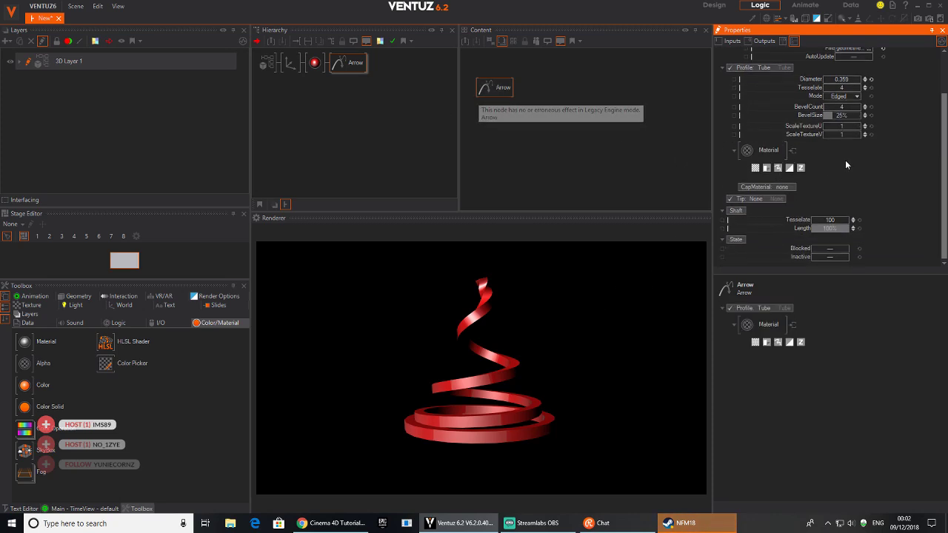
{"action": "left_click", "coordinate": [754, 168]}
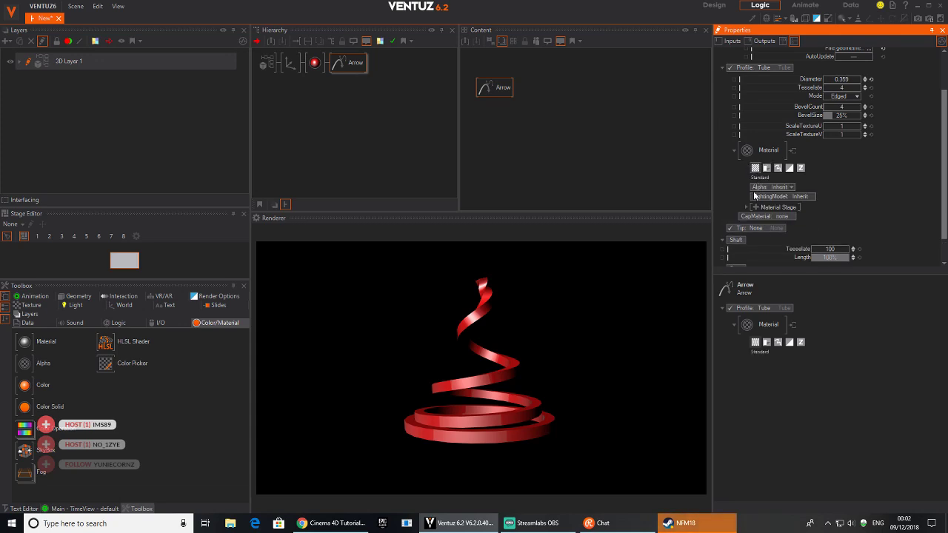
{"action": "left_click", "coordinate": [756, 207]}
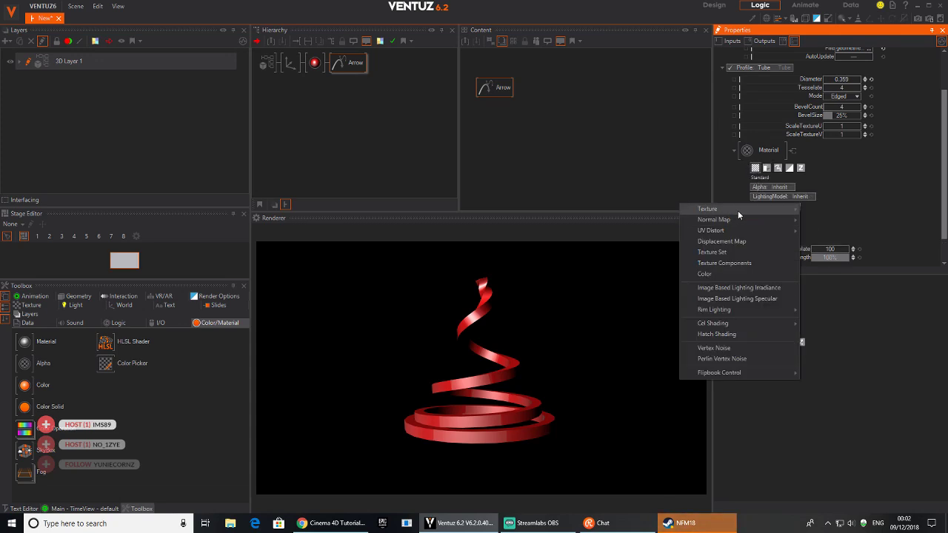
{"action": "mouse_move", "coordinate": [788, 212]}
{"action": "left_click", "coordinate": [822, 224]}
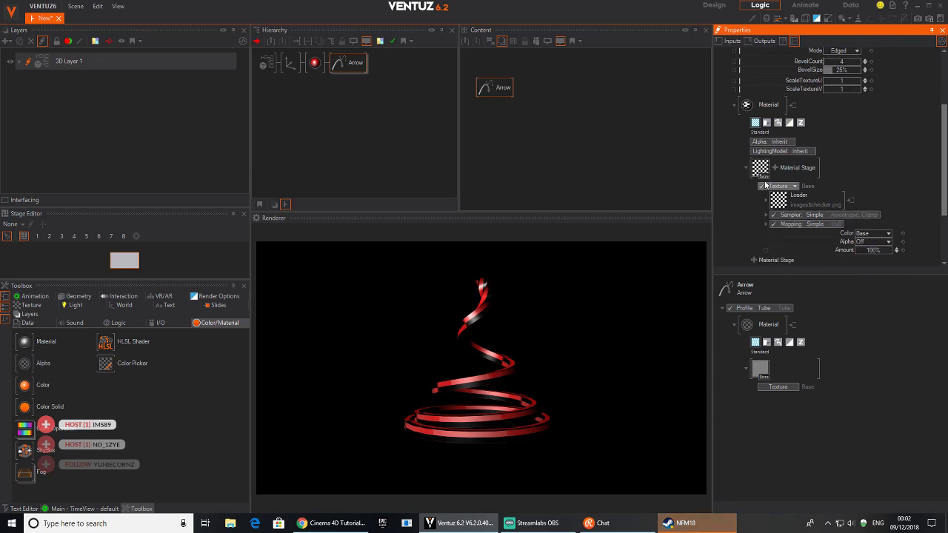
Step: Browse the project's images for the tube texture, previewing candidates such as tree2.png and phoneshadow.png
{"action": "left_click", "coordinate": [760, 170]}
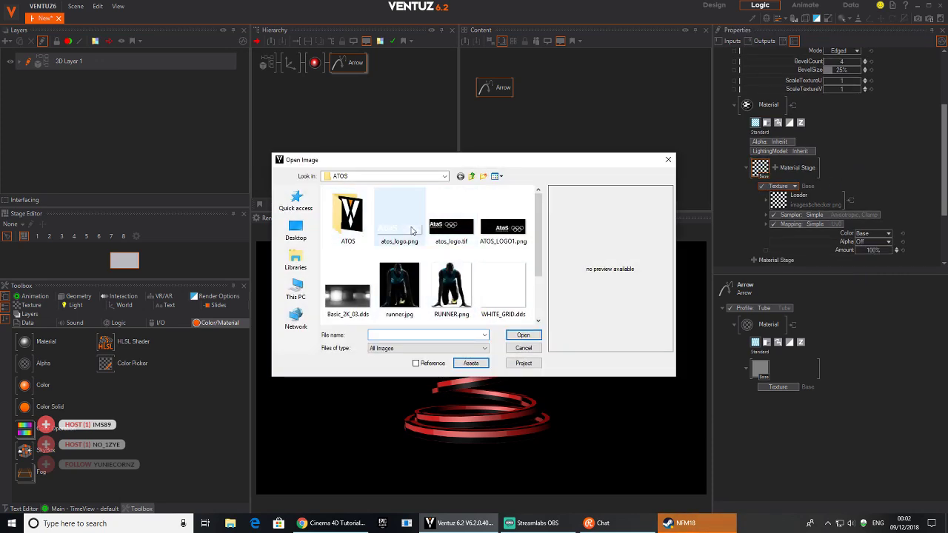
{"action": "left_click", "coordinate": [525, 364]}
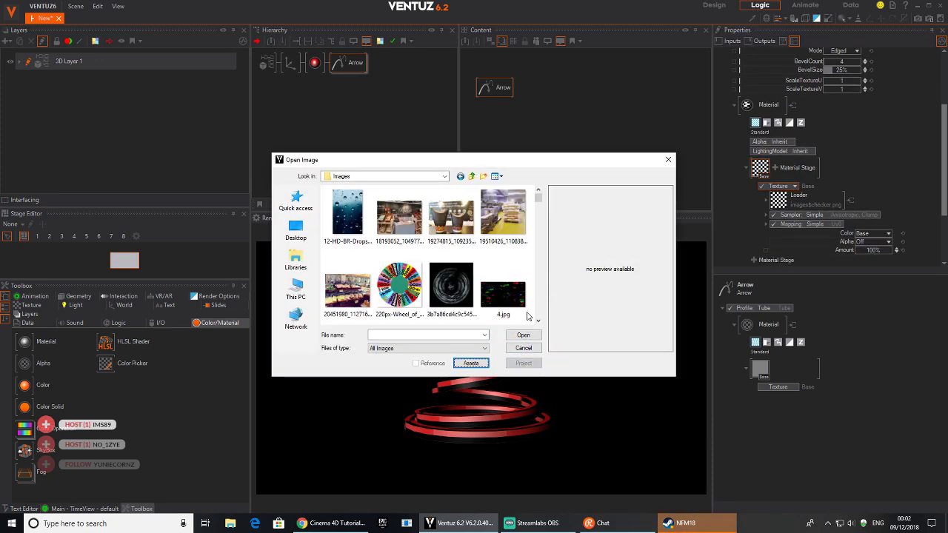
{"action": "left_click_drag", "start_coordinate": [538, 199], "coordinate": [535, 317]}
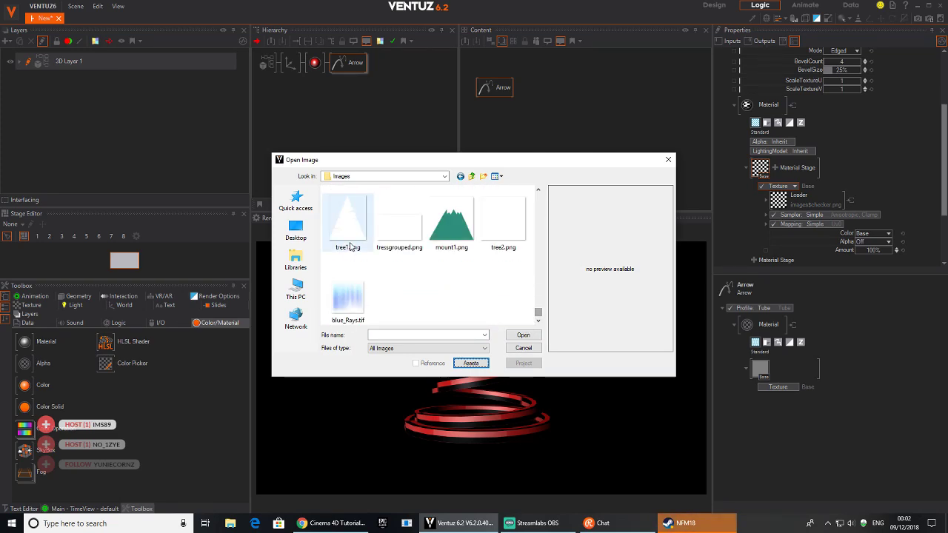
{"action": "left_click", "coordinate": [348, 221]}
{"action": "left_click", "coordinate": [495, 236]}
{"action": "scroll", "coordinate": [537, 320], "scroll_direction": "up", "scroll_amount": 2}
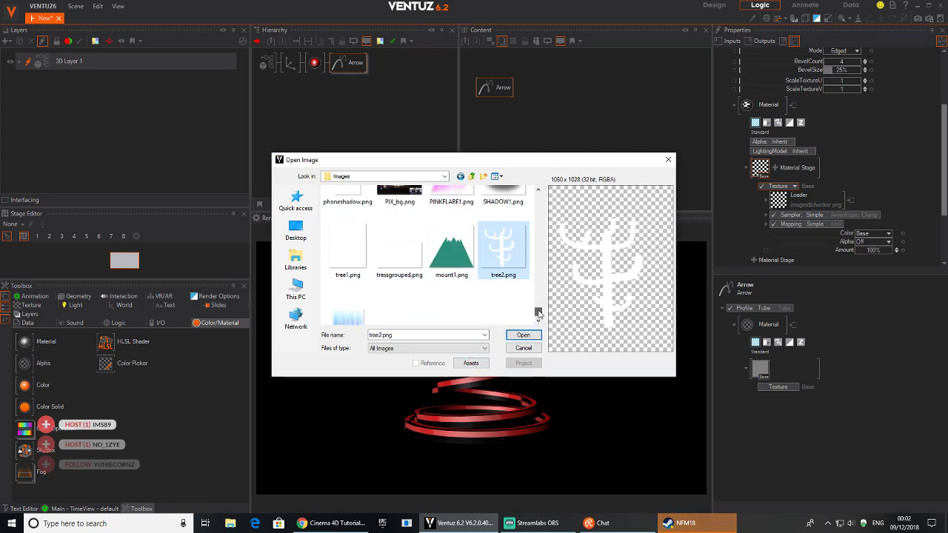
{"action": "left_click", "coordinate": [347, 261]}
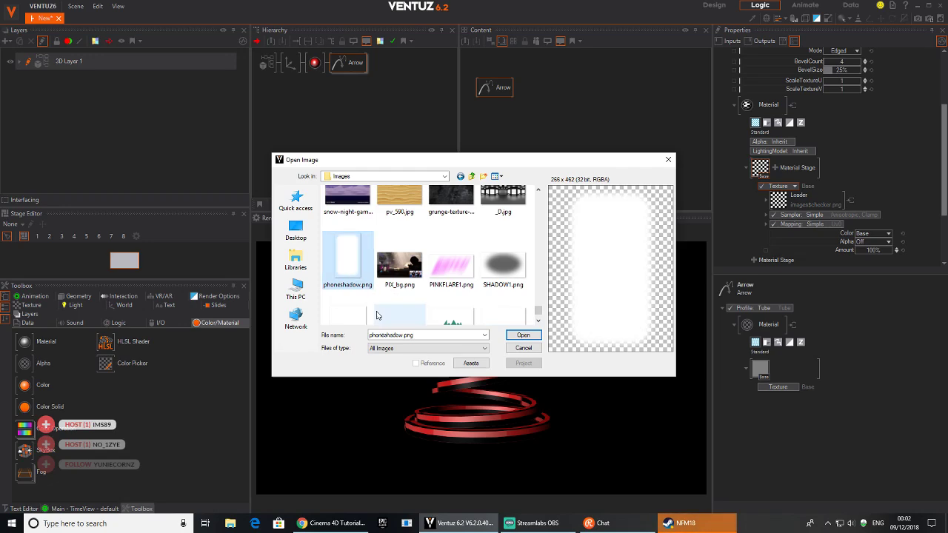
{"action": "left_click", "coordinate": [347, 315]}
{"action": "left_click", "coordinate": [401, 317]}
{"action": "left_click", "coordinate": [503, 294]}
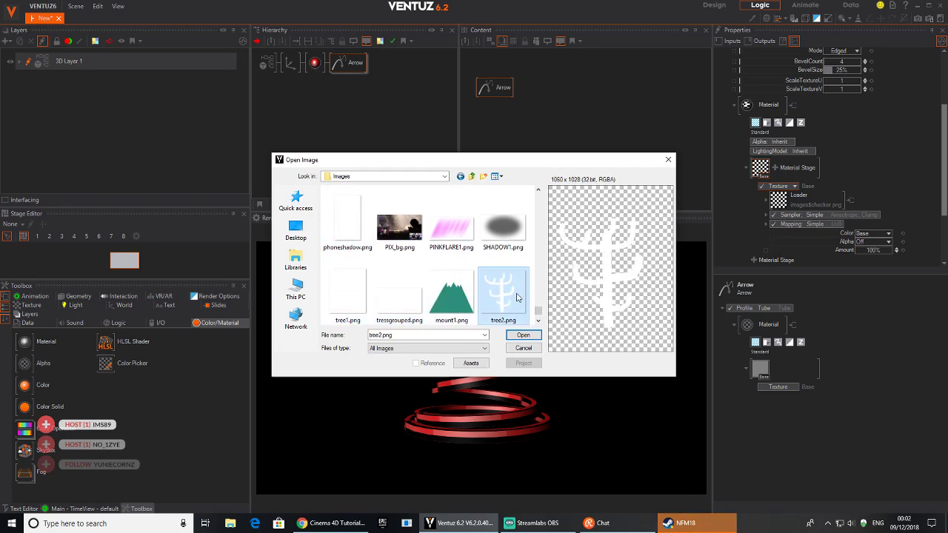
{"action": "left_click", "coordinate": [347, 221]}
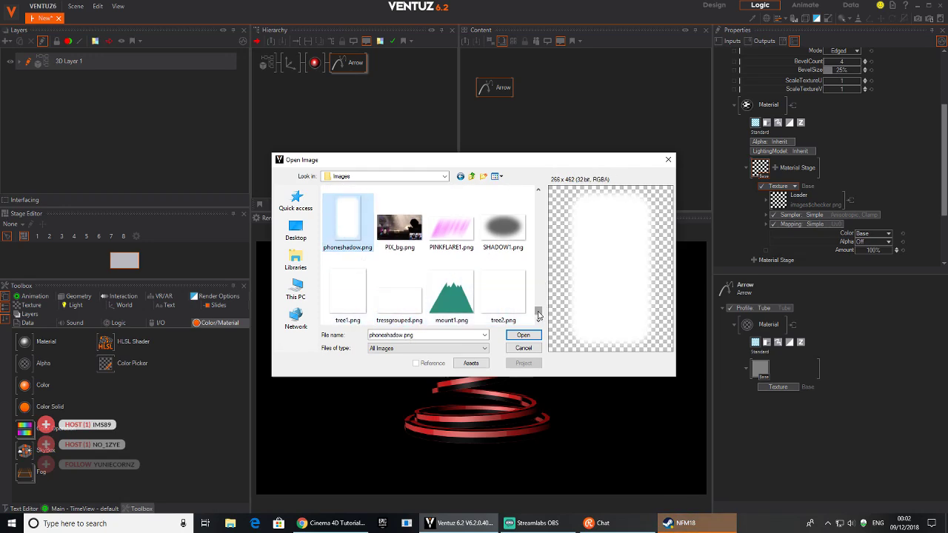
{"action": "scroll", "coordinate": [539, 314], "scroll_direction": "up", "scroll_amount": 2}
{"action": "scroll", "coordinate": [520, 198], "scroll_direction": "down", "scroll_amount": 2}
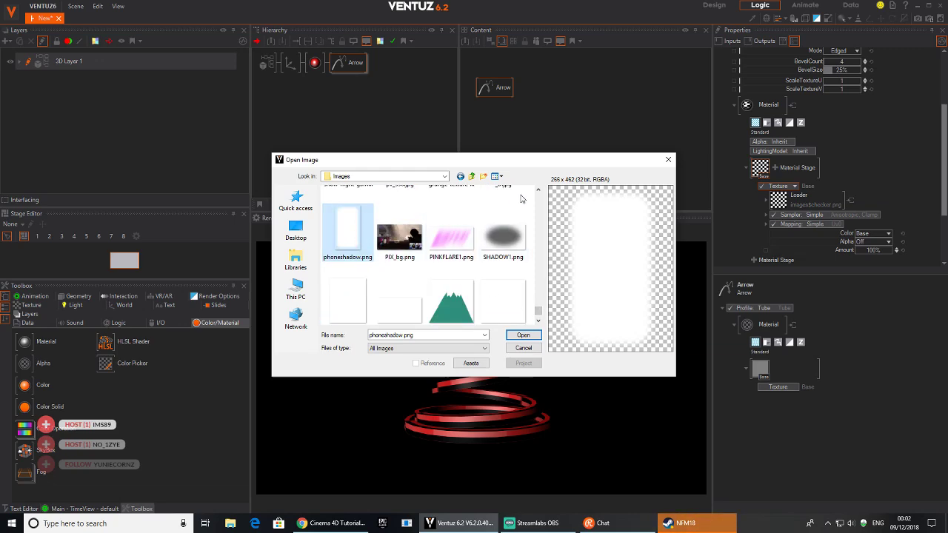
Step: Load glint1.png from the project's Images folder as the tube material's texture
{"action": "scroll", "coordinate": [542, 192], "scroll_direction": "up", "scroll_amount": 5}
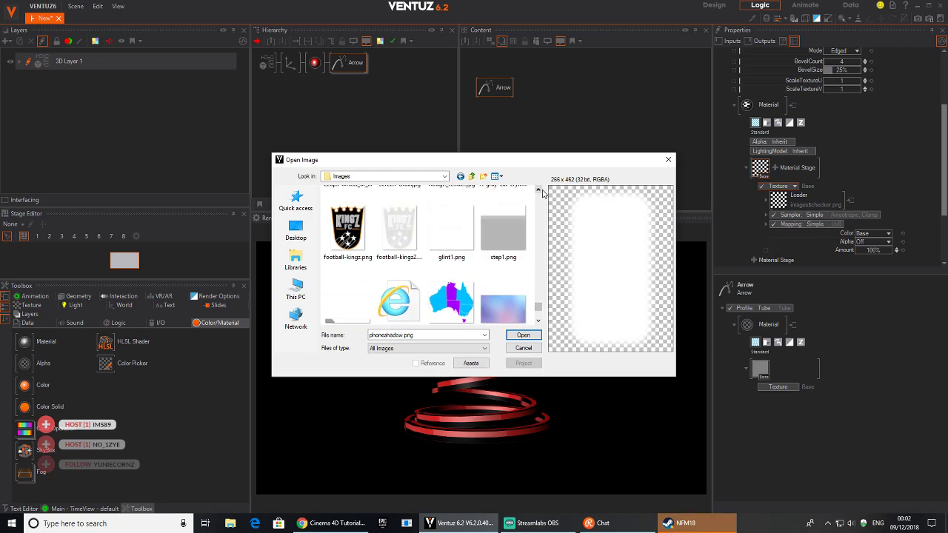
{"action": "left_click", "coordinate": [451, 228]}
{"action": "left_click", "coordinate": [539, 192]}
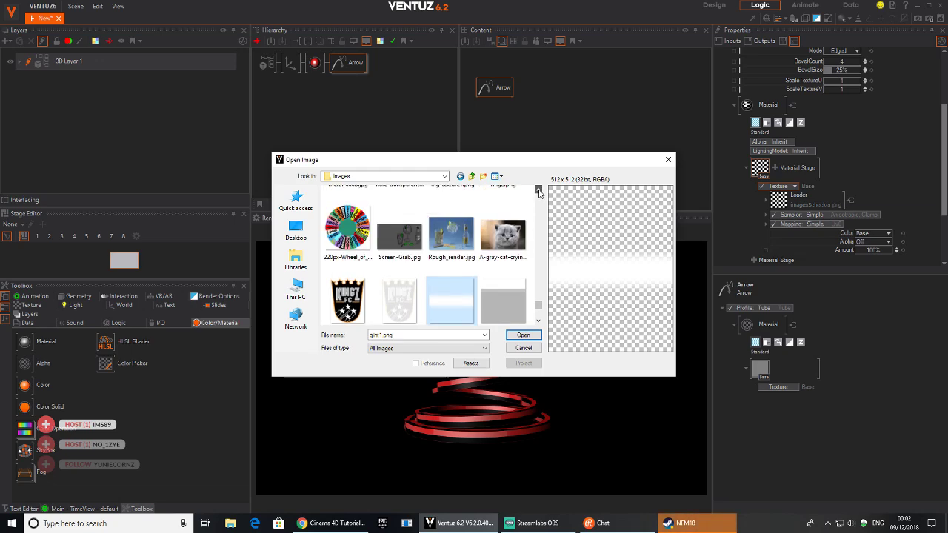
{"action": "left_click", "coordinate": [539, 193]}
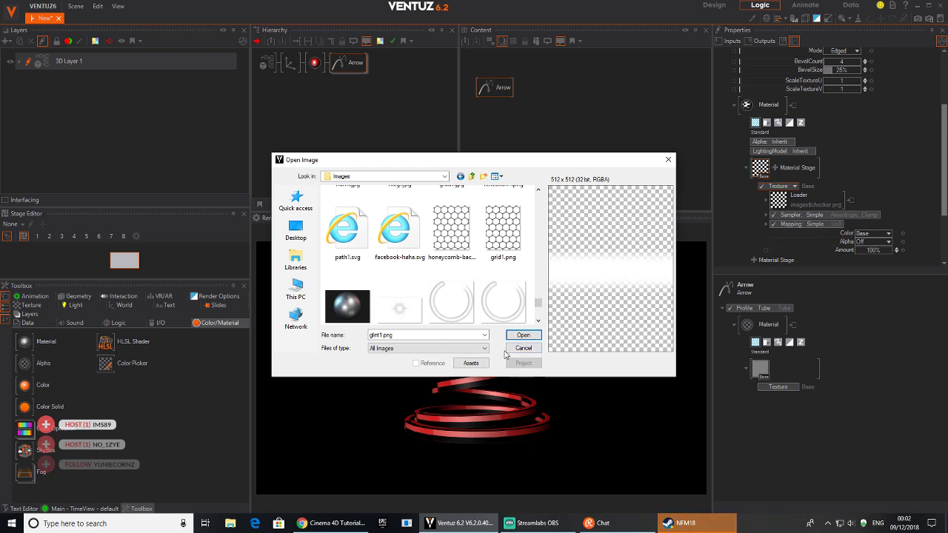
{"action": "left_click", "coordinate": [523, 334]}
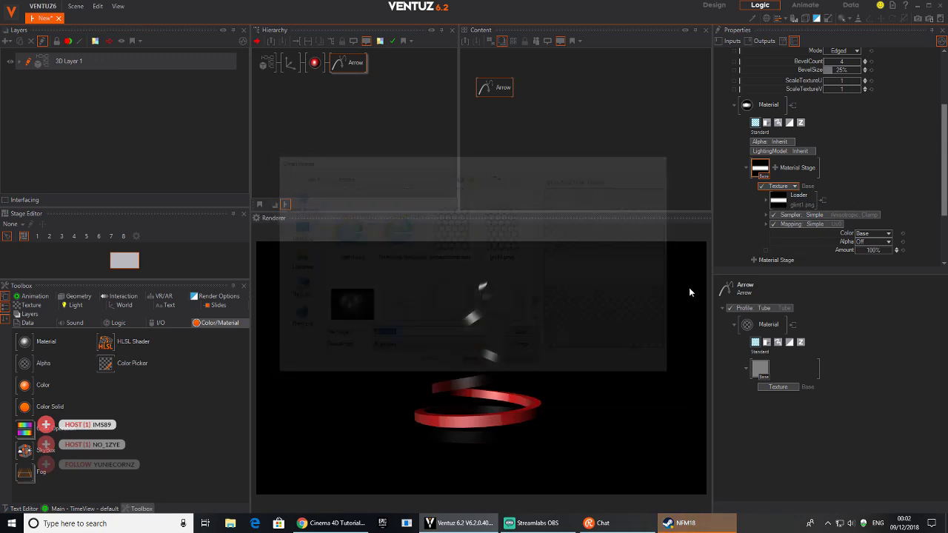
Step: Change the tube material's texture stage type from Base to Base + Alpha
{"action": "scroll", "coordinate": [882, 171], "scroll_direction": "down", "scroll_amount": 3}
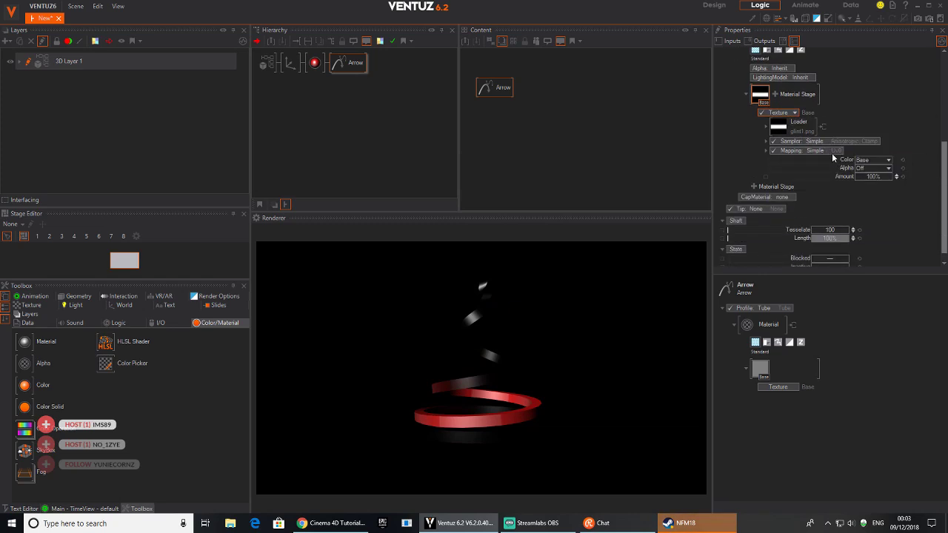
{"action": "left_click", "coordinate": [795, 113]}
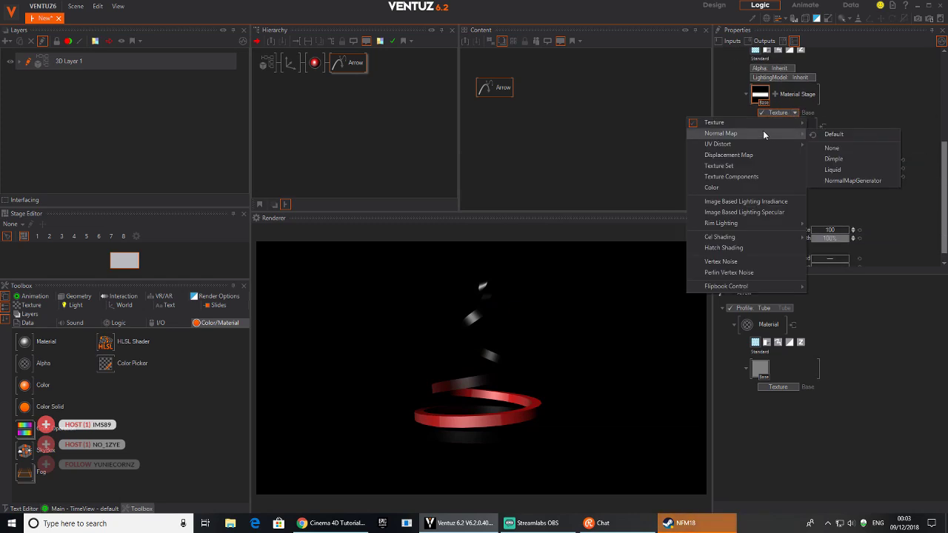
{"action": "mouse_move", "coordinate": [765, 123]}
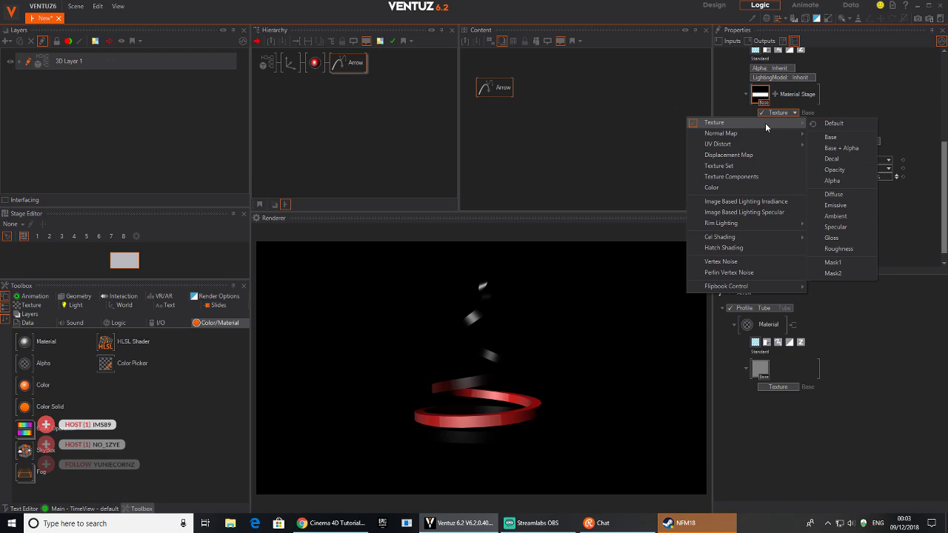
{"action": "left_click", "coordinate": [829, 149]}
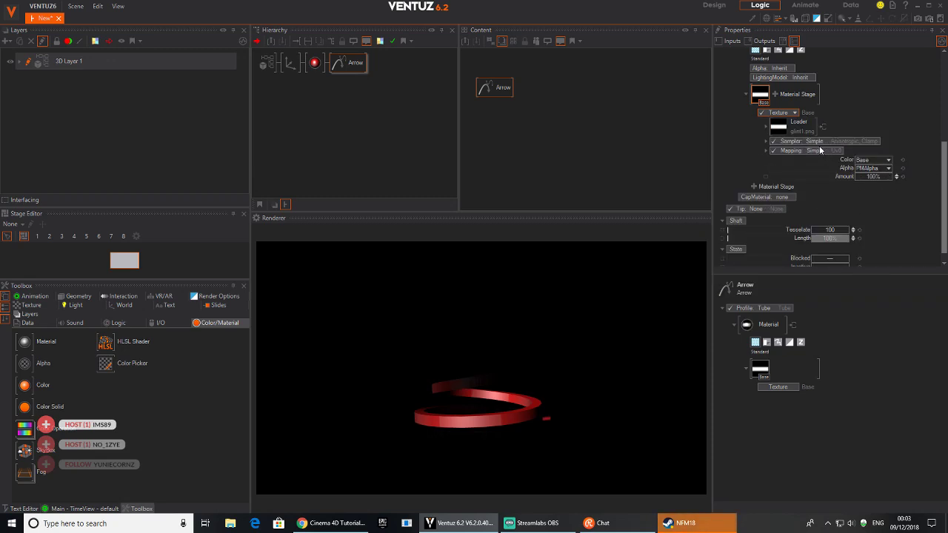
Step: Switch the tube texture's mapping from Simple to 2D Mapping using UV0
{"action": "left_click", "coordinate": [823, 150]}
{"action": "mouse_move", "coordinate": [797, 172]}
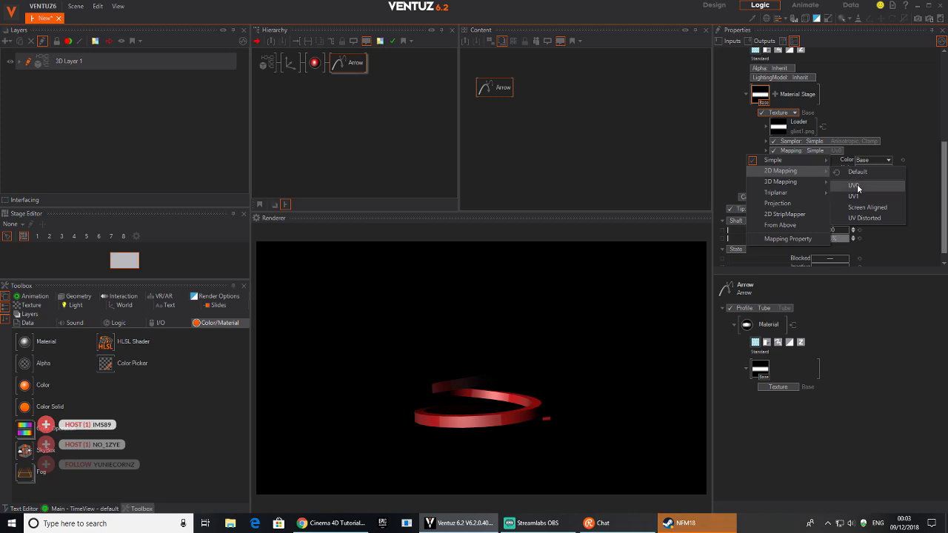
{"action": "left_click", "coordinate": [857, 184]}
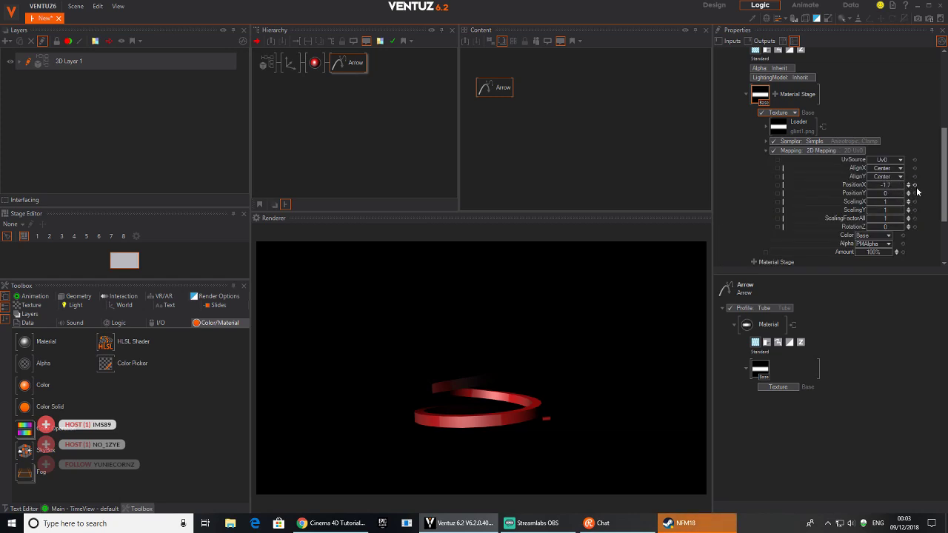
Step: Try different PositionY and ScalingY mapping values to move the glint along the ribbon, ending at about -0.396 and 5.795
{"action": "mouse_move", "coordinate": [887, 194]}
{"action": "left_mouse_down"}
{"action": "mouse_move", "coordinate": [902, 193]}
{"action": "mouse_move", "coordinate": [887, 209]}
{"action": "mouse_move", "coordinate": [902, 208]}
{"action": "mouse_move", "coordinate": [866, 192]}
{"action": "mouse_move", "coordinate": [902, 192]}
{"action": "mouse_move", "coordinate": [866, 209]}
{"action": "mouse_move", "coordinate": [902, 210]}
{"action": "mouse_move", "coordinate": [868, 193]}
{"action": "mouse_move", "coordinate": [890, 194]}
{"action": "left_mouse_up"}
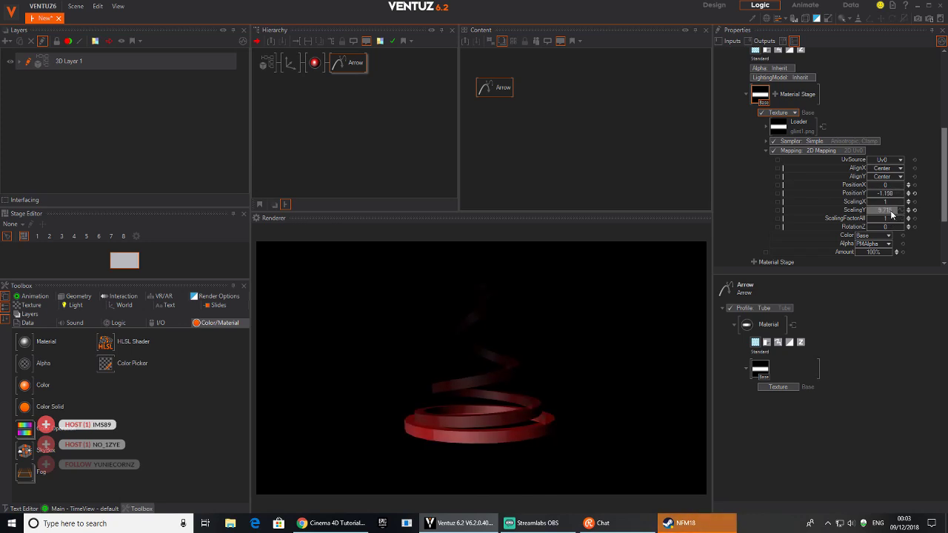
{"action": "left_click", "coordinate": [914, 210]}
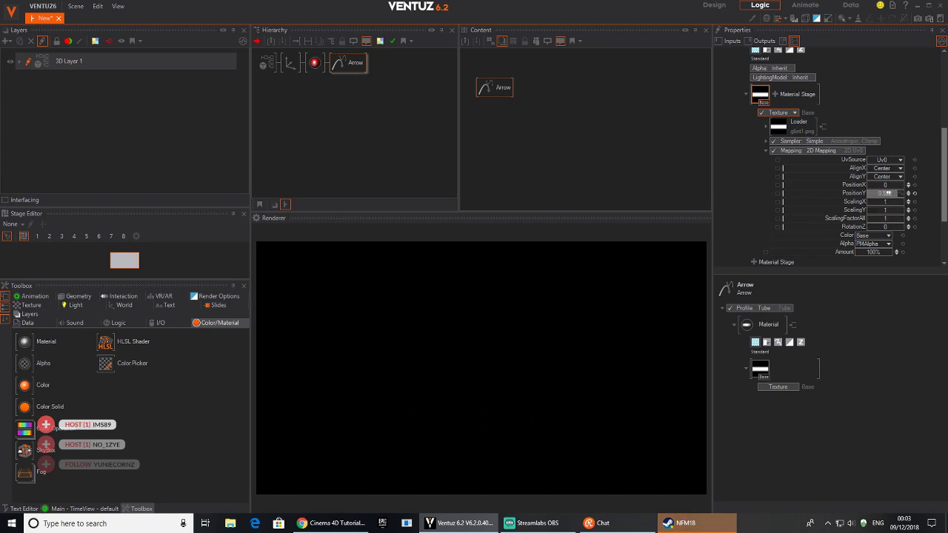
{"action": "left_click_drag", "start_coordinate": [888, 192], "coordinate": [903, 208]}
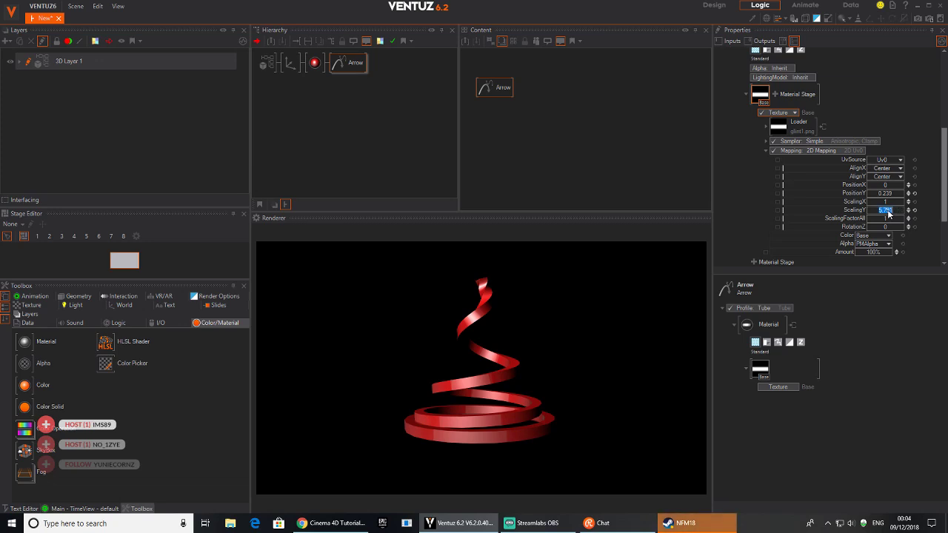
{"action": "type", "text": "2"}
{"action": "key", "text": "Return"}
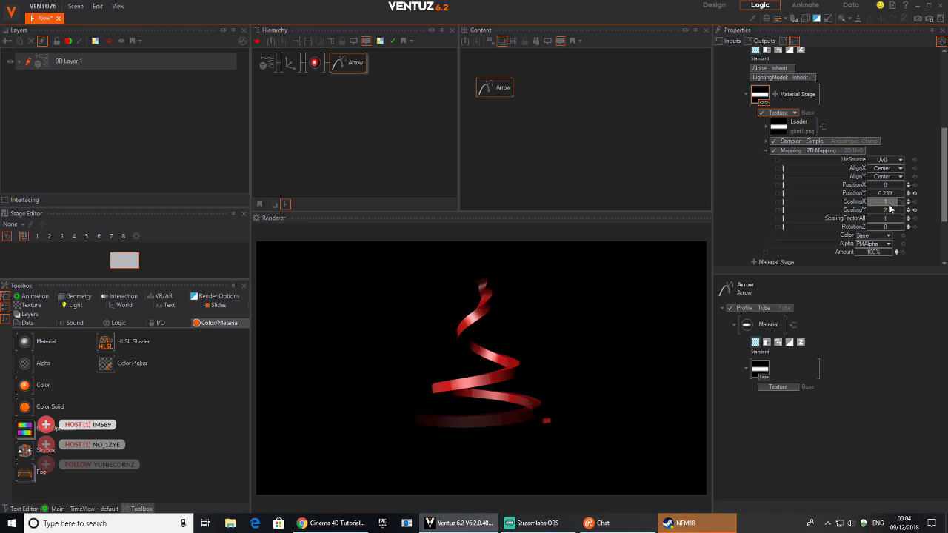
{"action": "left_click_drag", "start_coordinate": [902, 208], "coordinate": [903, 192]}
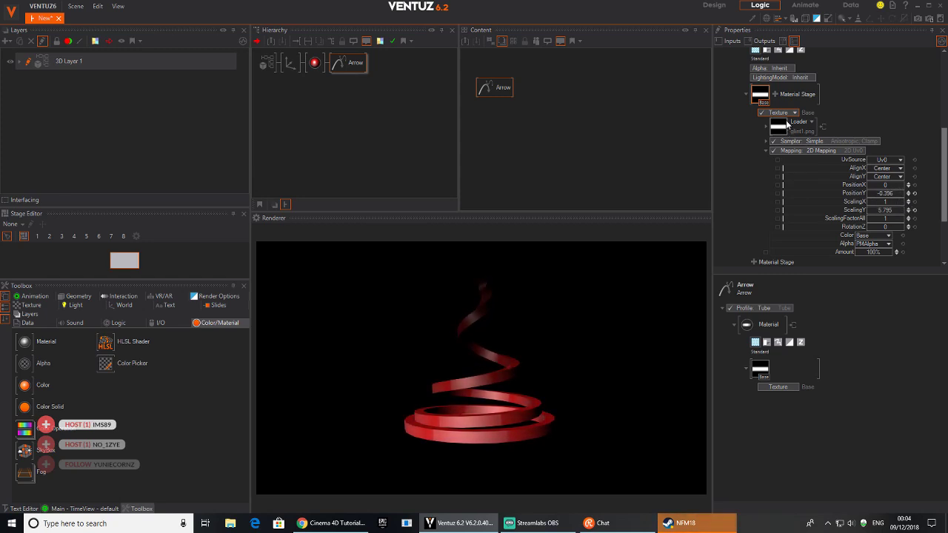
Step: Replace the tube texture's image with phoneshadow.png and reset the mapping's PositionY to 0 and ScalingY to 1
{"action": "left_click", "coordinate": [760, 96]}
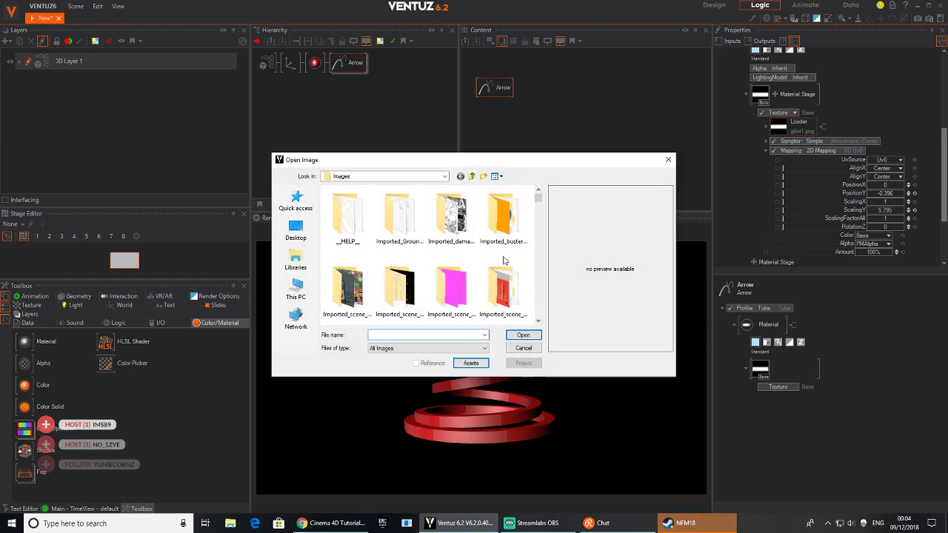
{"action": "scroll", "coordinate": [536, 209], "scroll_direction": "down", "scroll_amount": 5}
{"action": "left_click", "coordinate": [348, 218]}
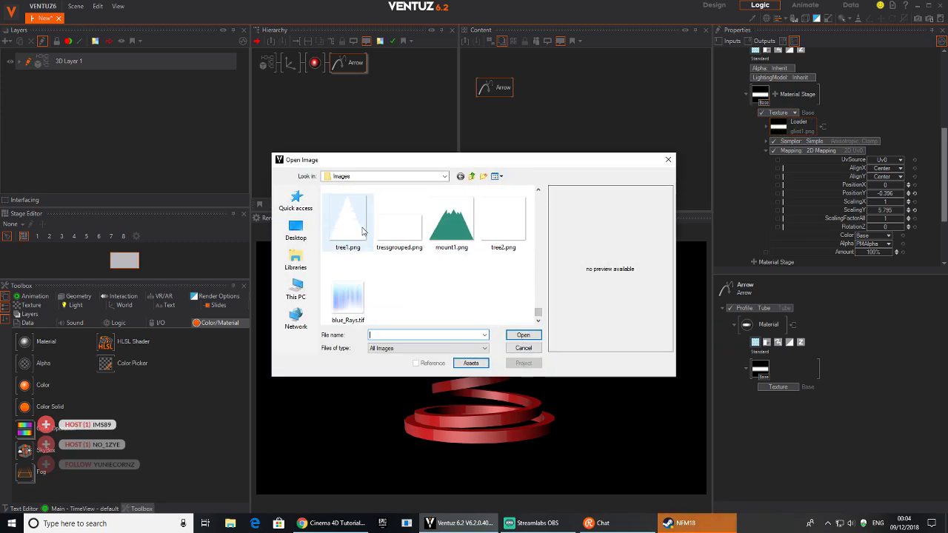
{"action": "left_click", "coordinate": [503, 219]}
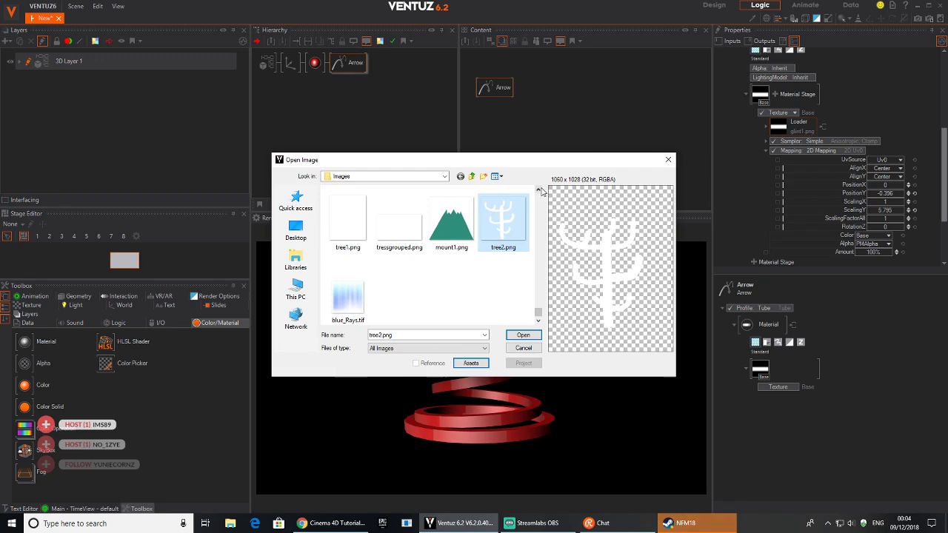
{"action": "scroll", "coordinate": [543, 192], "scroll_direction": "up", "scroll_amount": 1}
{"action": "left_click", "coordinate": [347, 221]}
{"action": "left_click", "coordinate": [523, 334]}
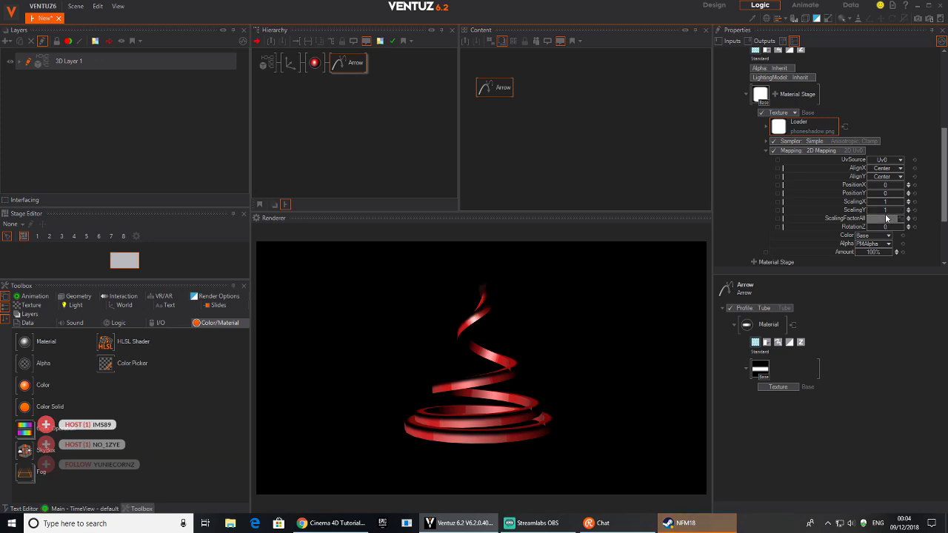
Step: Increase the 2D mapping's ScalingX to about 1.69 so the texture covers the ribbon's width
{"action": "left_click_drag", "start_coordinate": [885, 203], "coordinate": [893, 202]}
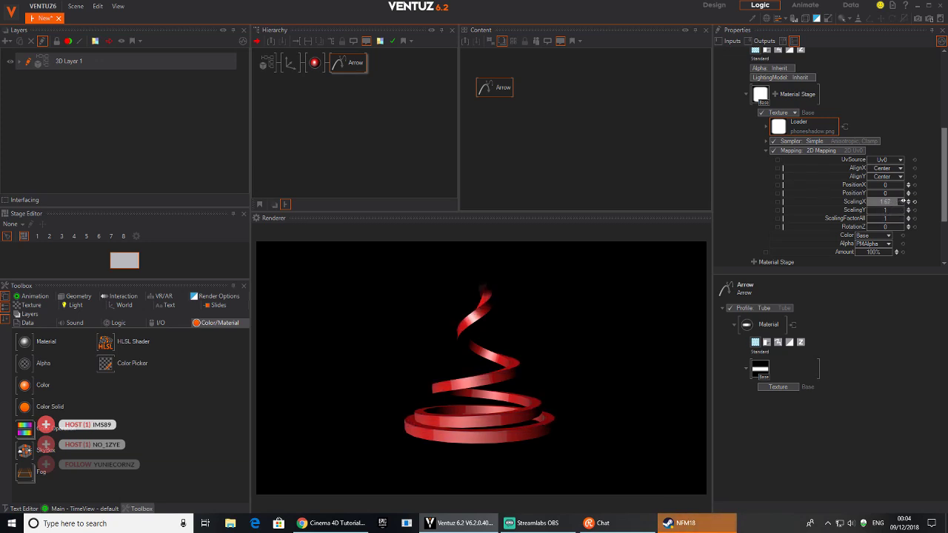
{"action": "key", "text": "Escape"}
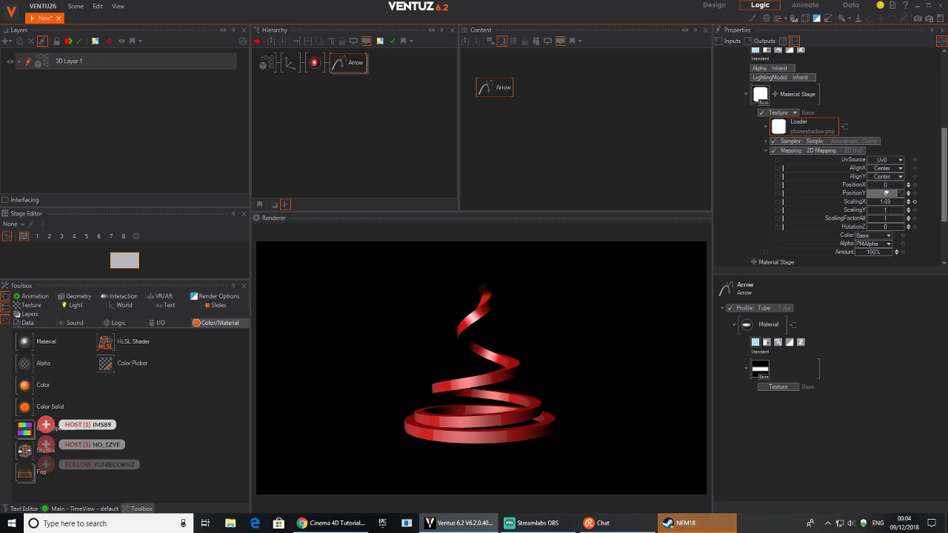
Step: Adjust the 2D mapping's PositionY and ScalingX until the ribbon is fully hidden, ending with ScalingX at 2.645 and PositionY at about -1.271
{"action": "left_click_drag", "start_coordinate": [889, 194], "coordinate": [868, 194]}
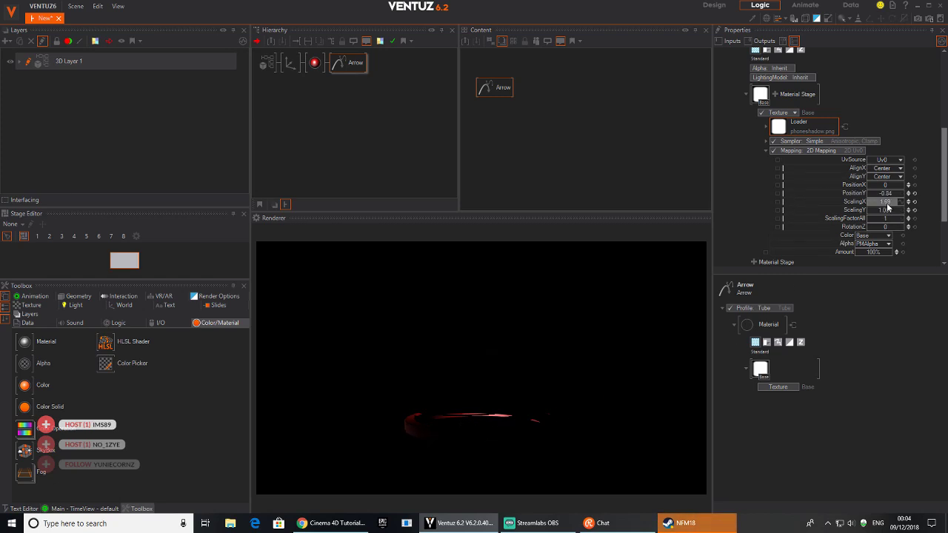
{"action": "left_click_drag", "start_coordinate": [866, 200], "coordinate": [902, 193]}
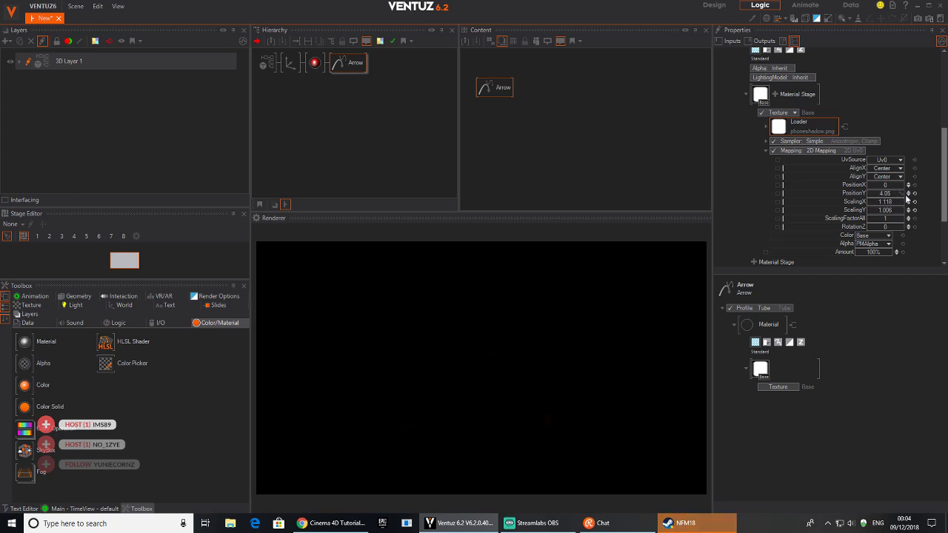
{"action": "left_click", "coordinate": [913, 194]}
{"action": "mouse_move", "coordinate": [887, 202]}
{"action": "left_mouse_down"}
{"action": "mouse_move", "coordinate": [905, 206]}
{"action": "mouse_move", "coordinate": [867, 192]}
{"action": "mouse_move", "coordinate": [905, 193]}
{"action": "mouse_move", "coordinate": [873, 195]}
{"action": "left_mouse_up"}
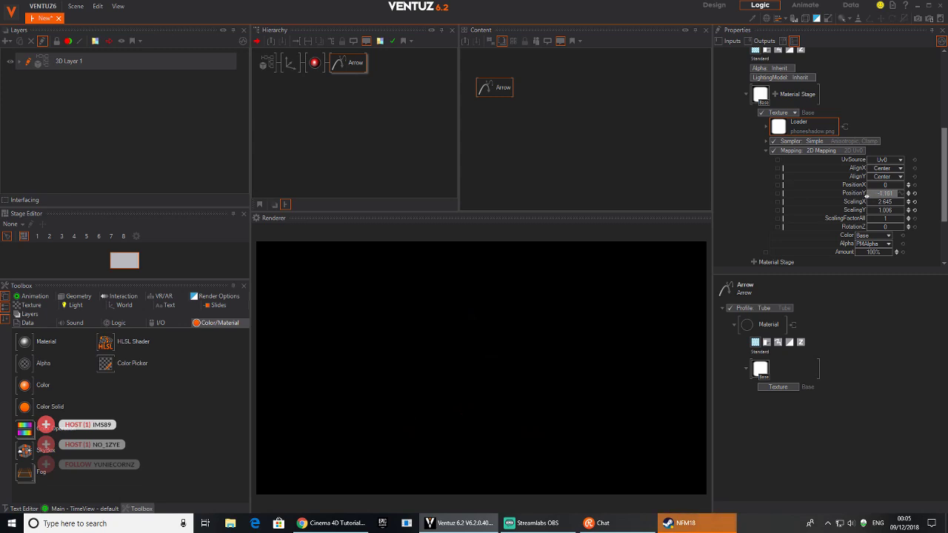
Step: Add a Keyframe Animation node to the Arrow's content
{"action": "left_click", "coordinate": [582, 120]}
{"action": "type", "text": "k"}
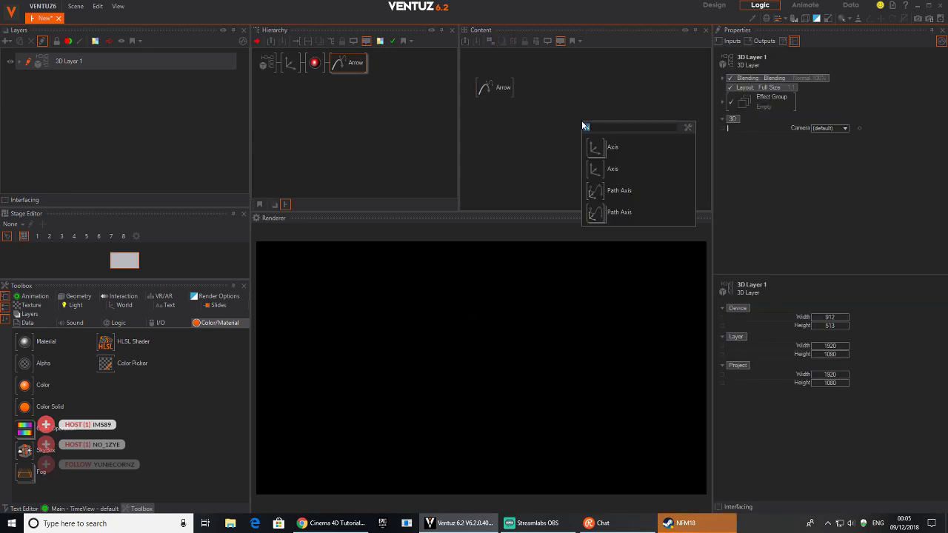
{"action": "type", "text": "ey"}
{"action": "left_click", "coordinate": [597, 169]}
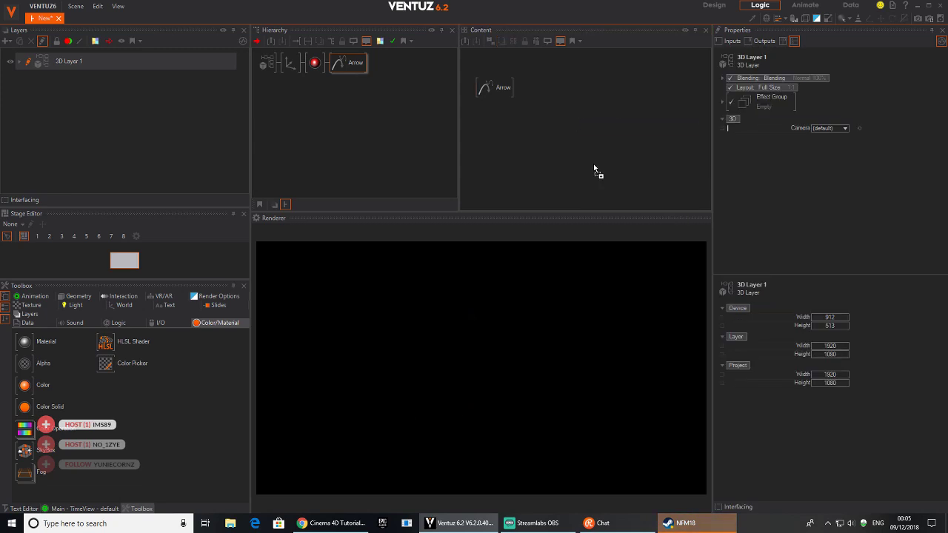
{"action": "left_click", "coordinate": [587, 136]}
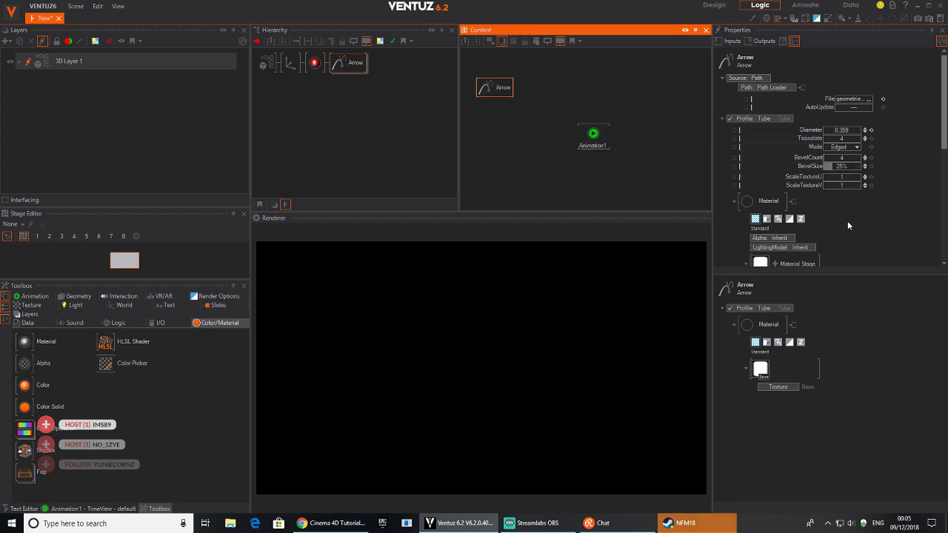
Step: Bind the texture mapping's PositionY property to the keyframe animation node
{"action": "scroll", "coordinate": [849, 225], "scroll_direction": "down", "scroll_amount": 6}
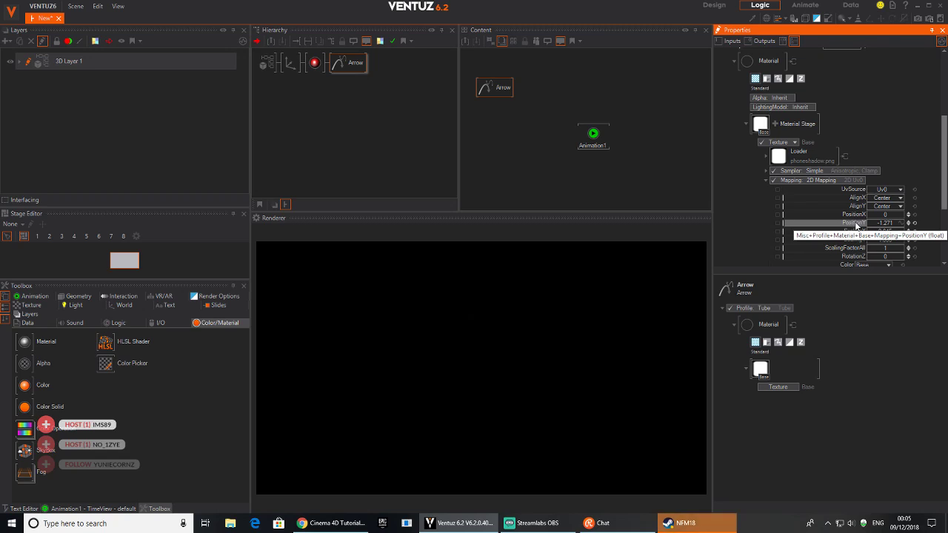
{"action": "left_click_drag", "start_coordinate": [856, 226], "coordinate": [574, 133]}
{"action": "left_click", "coordinate": [566, 137]}
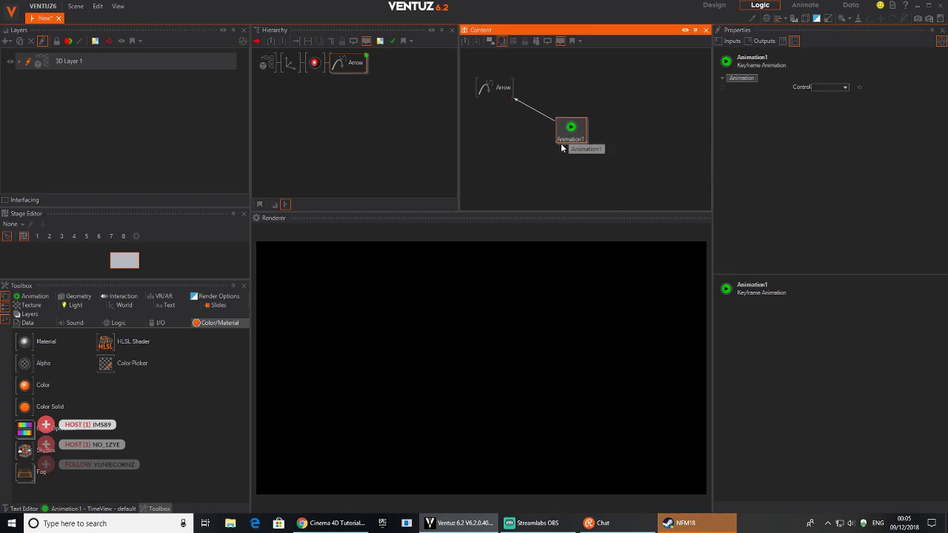
Step: Keyframe PositionY in the animation's timeline at -1.271 at time 0 and about 0.06 at time 5
{"action": "left_click", "coordinate": [77, 509]}
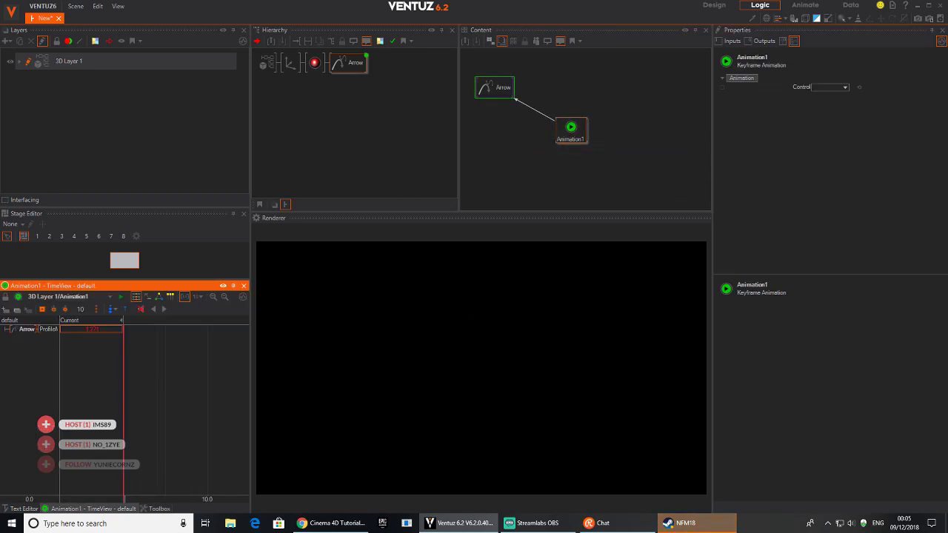
{"action": "left_click", "coordinate": [41, 309]}
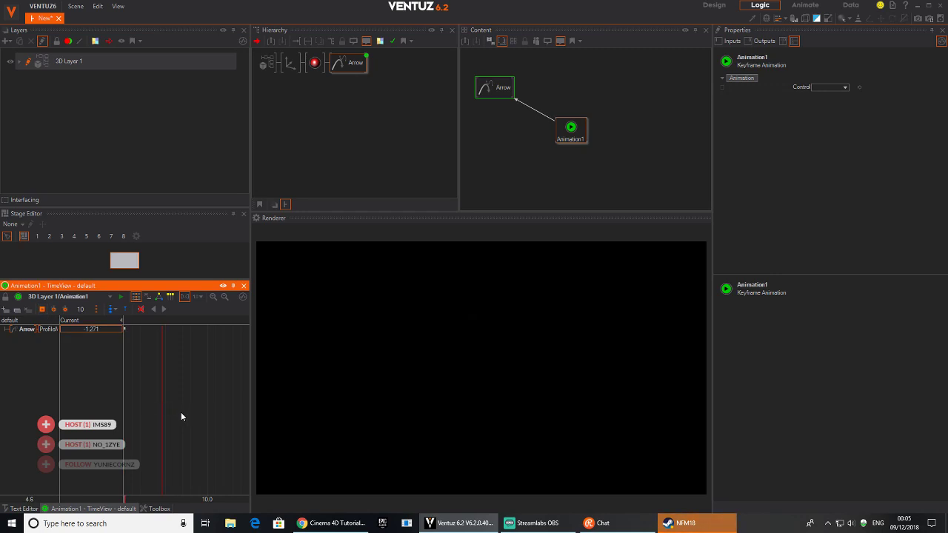
{"action": "left_click_drag", "start_coordinate": [178, 406], "coordinate": [180, 405]}
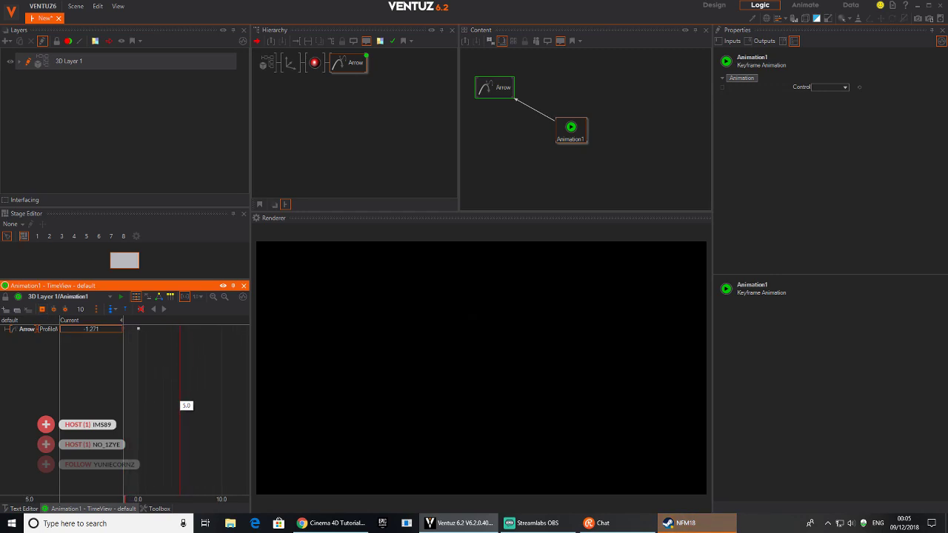
{"action": "left_click", "coordinate": [40, 308]}
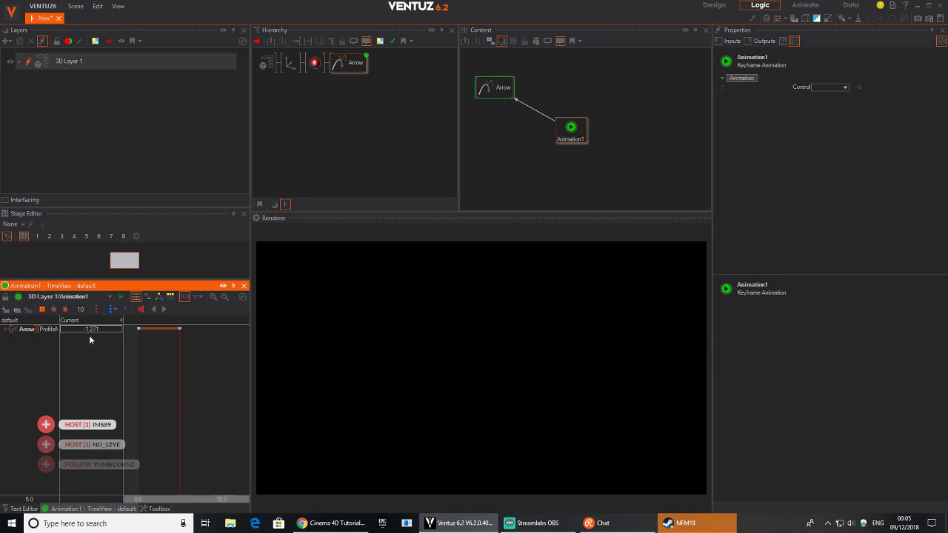
{"action": "mouse_move", "coordinate": [98, 330]}
{"action": "left_mouse_down"}
{"action": "mouse_move", "coordinate": [121, 331]}
{"action": "mouse_move", "coordinate": [97, 331]}
{"action": "left_mouse_up"}
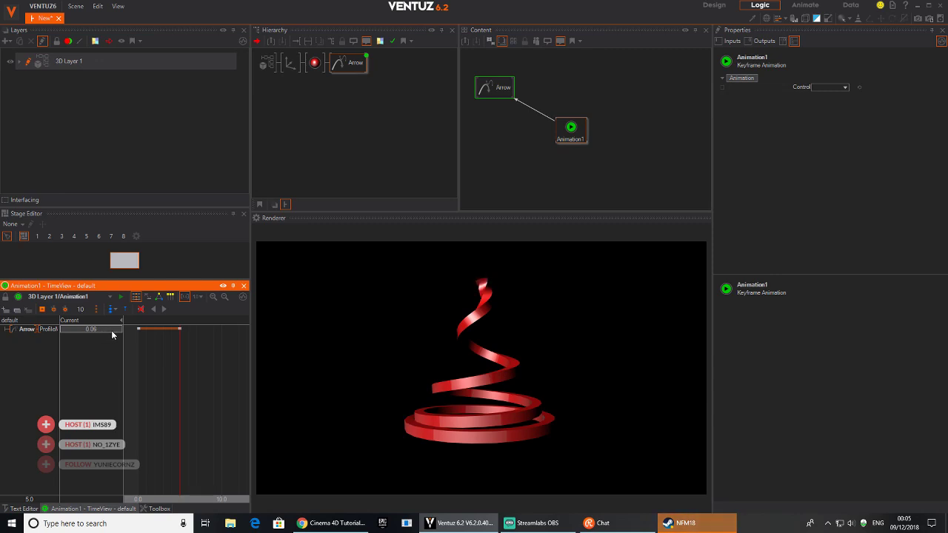
Step: Play the reveal, switch the timeline's units to seconds and lengthen the animation by moving its end keyframe to position 15
{"action": "left_click_drag", "start_coordinate": [180, 364], "coordinate": [138, 368]}
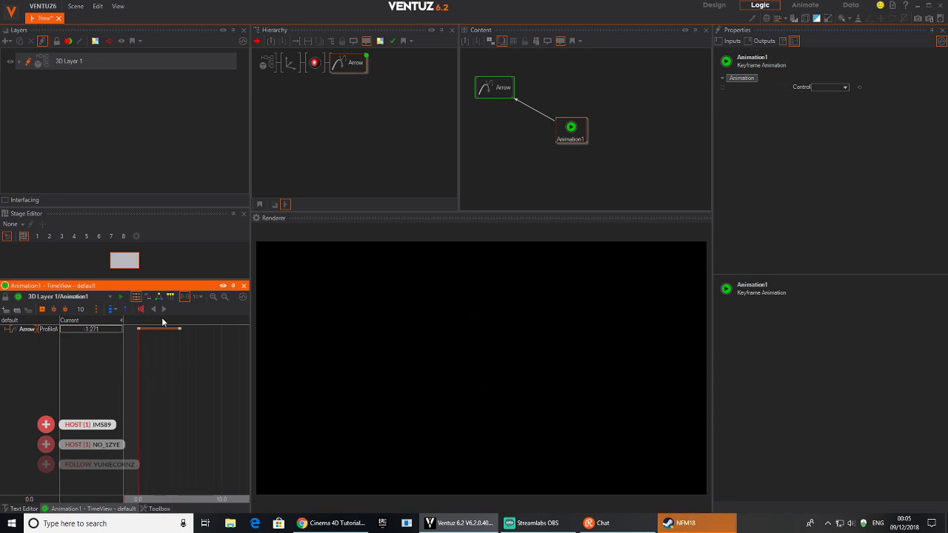
{"action": "left_click", "coordinate": [165, 309]}
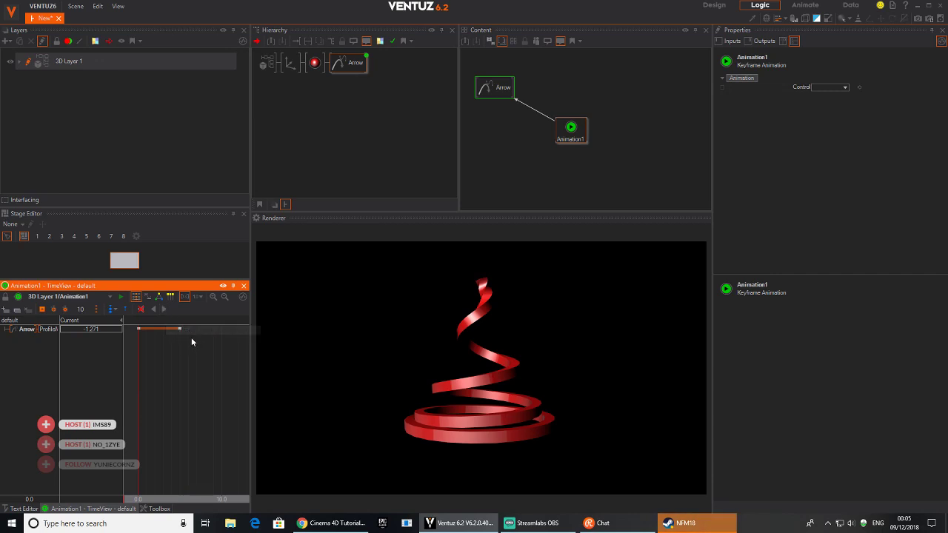
{"action": "left_click_drag", "start_coordinate": [180, 329], "coordinate": [221, 330]}
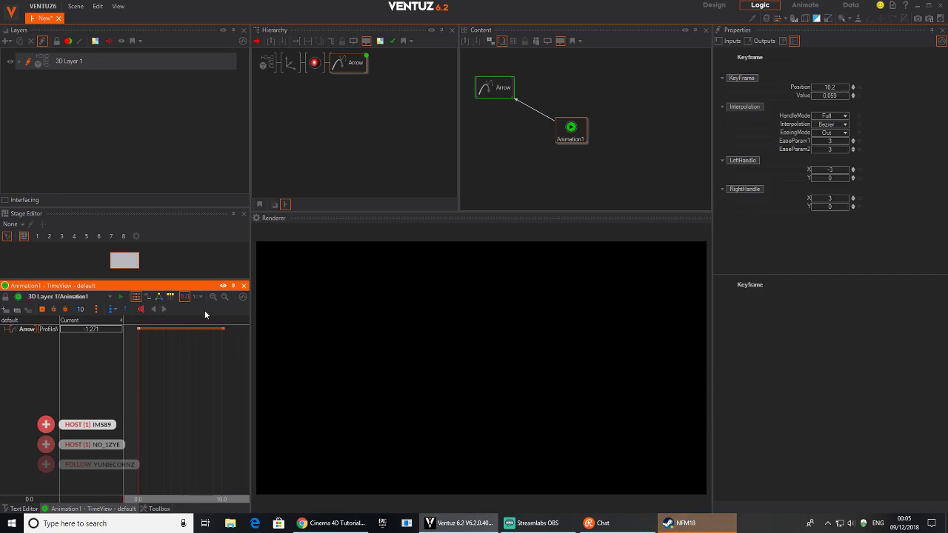
{"action": "right_click", "coordinate": [204, 313]}
{"action": "left_click", "coordinate": [205, 318]}
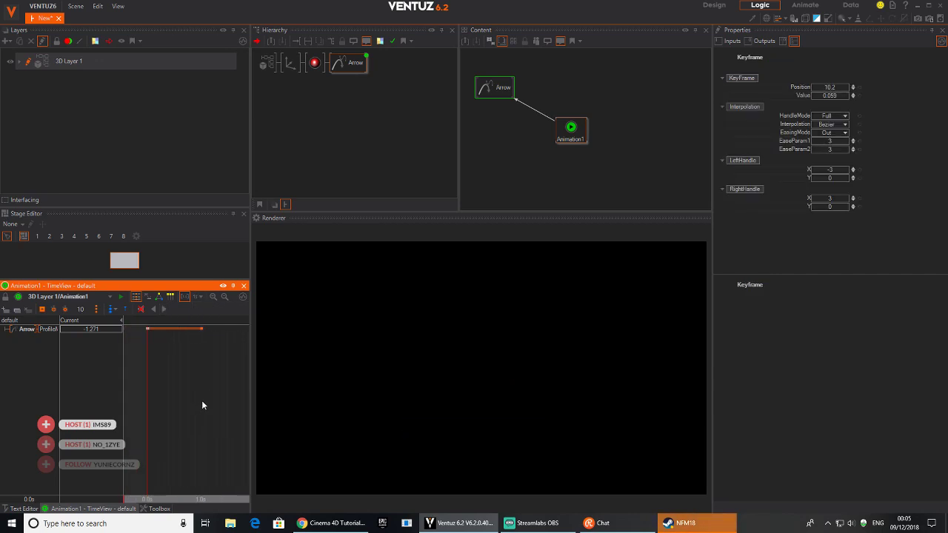
{"action": "left_click_drag", "start_coordinate": [201, 328], "coordinate": [225, 329]}
Step: Play and scrub through the lengthened animation to check how the ribbon is revealed
{"action": "left_click", "coordinate": [164, 309]}
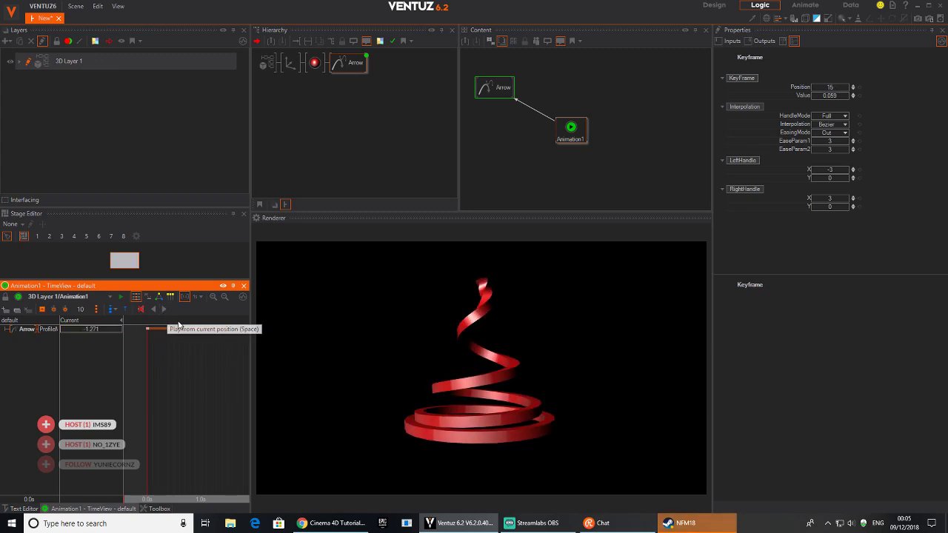
{"action": "mouse_move", "coordinate": [178, 379]}
{"action": "middle_mouse_down"}
{"action": "mouse_move", "coordinate": [169, 385]}
{"action": "mouse_move", "coordinate": [184, 384]}
{"action": "middle_mouse_up"}
{"action": "scroll", "coordinate": [170, 385], "scroll_direction": "down", "scroll_amount": 1}
{"action": "mouse_move", "coordinate": [172, 381]}
{"action": "left_mouse_down"}
{"action": "mouse_move", "coordinate": [138, 373]}
{"action": "mouse_move", "coordinate": [207, 366]}
{"action": "left_mouse_up"}
{"action": "left_click", "coordinate": [591, 157]}
{"action": "left_click", "coordinate": [575, 133]}
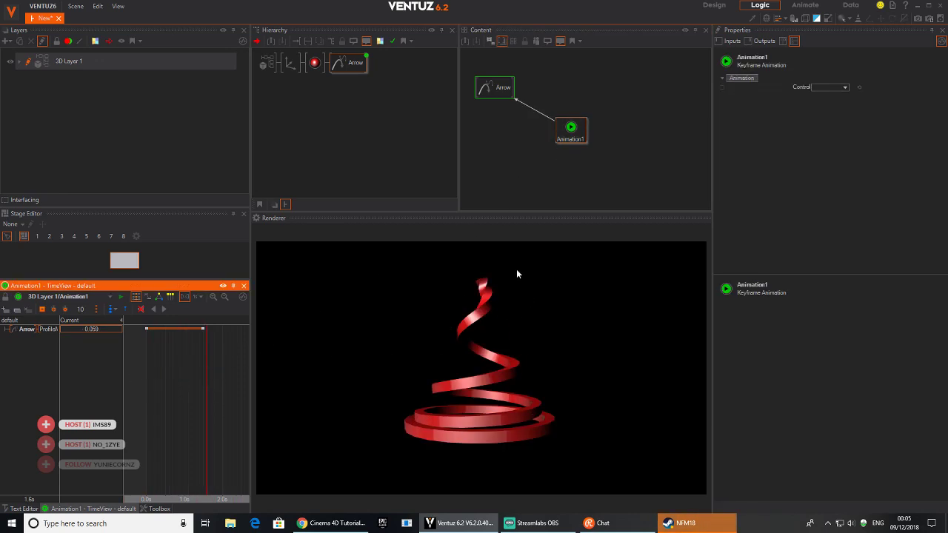
Step: Add a second Axis alongside the red material under the main axis and attach a Particle System to it
{"action": "left_click", "coordinate": [320, 108]}
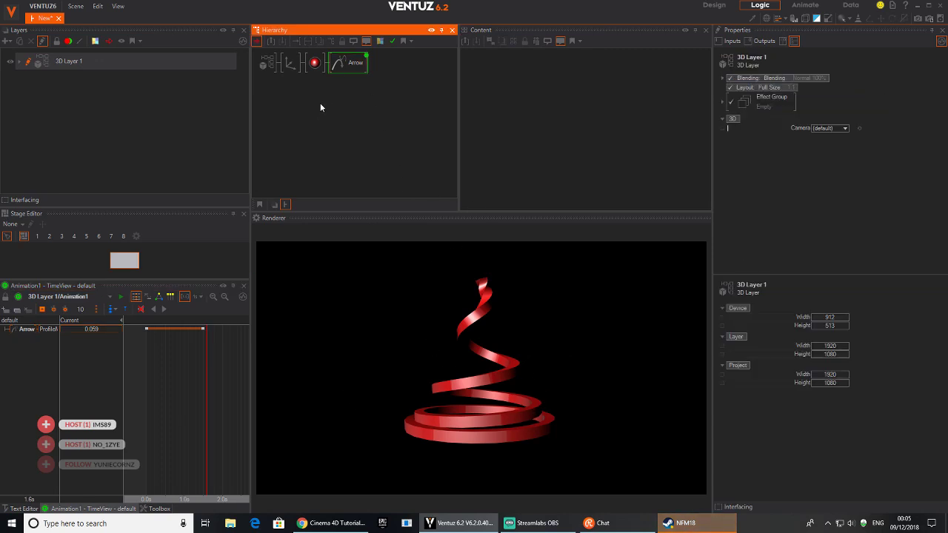
{"action": "key", "text": "Tab"}
{"action": "type", "text": "ax"}
{"action": "left_click_drag", "start_coordinate": [290, 109], "coordinate": [315, 77]}
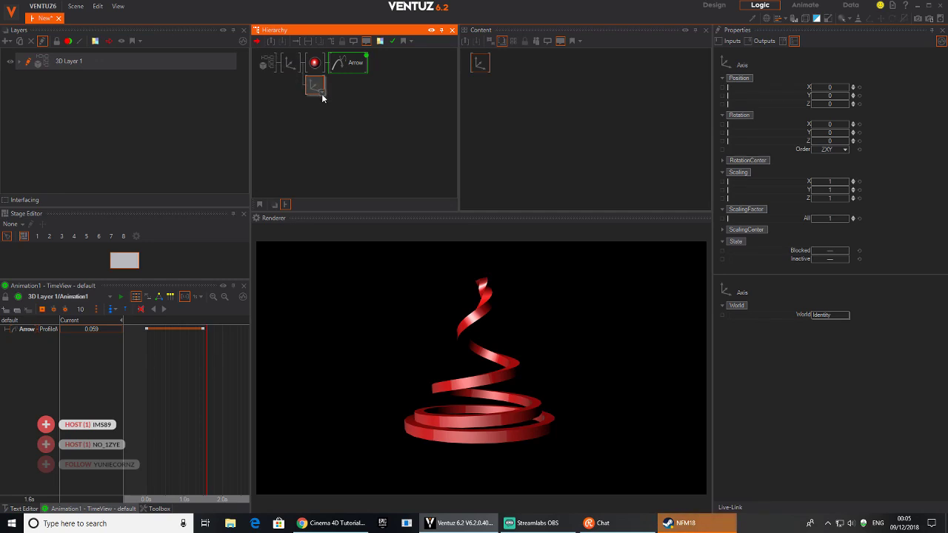
{"action": "key", "text": "Tab"}
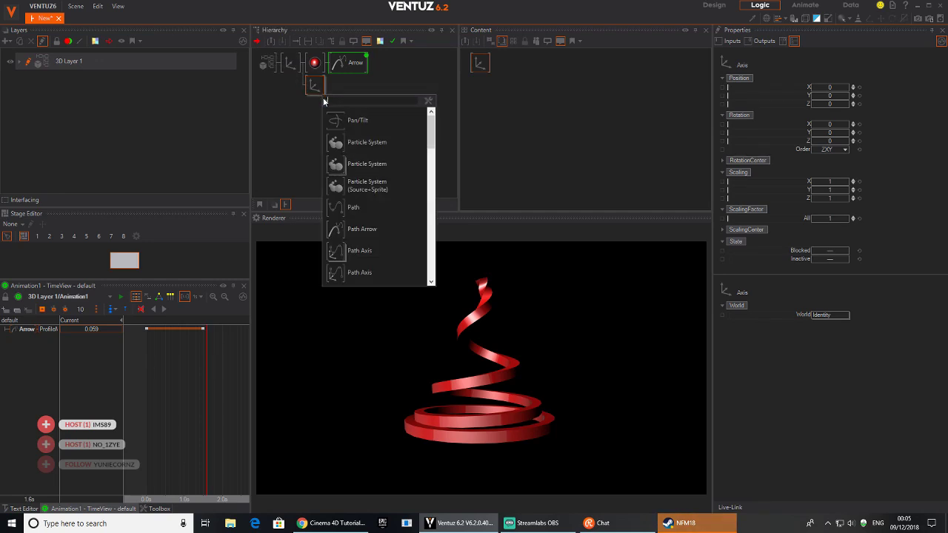
{"action": "left_click_drag", "start_coordinate": [339, 142], "coordinate": [341, 90]}
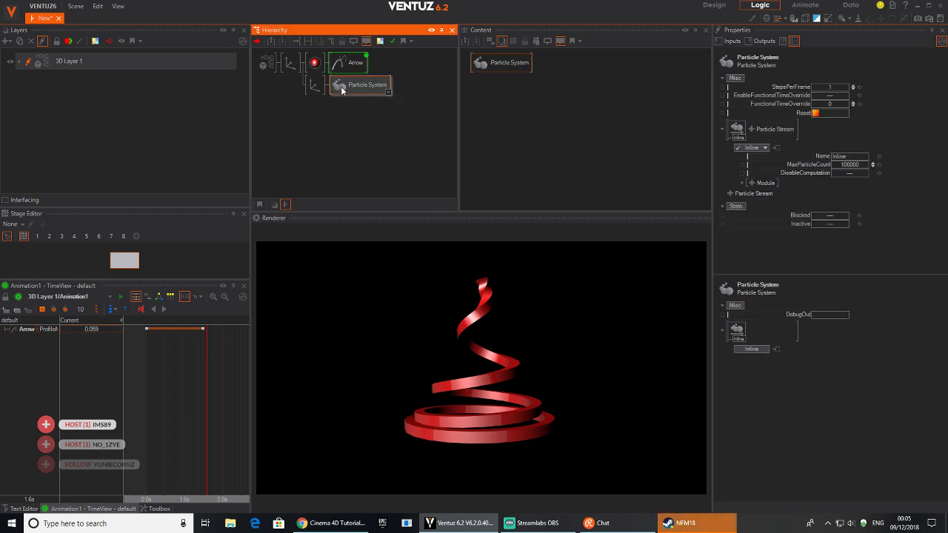
{"action": "left_click_drag", "start_coordinate": [516, 64], "coordinate": [521, 79]}
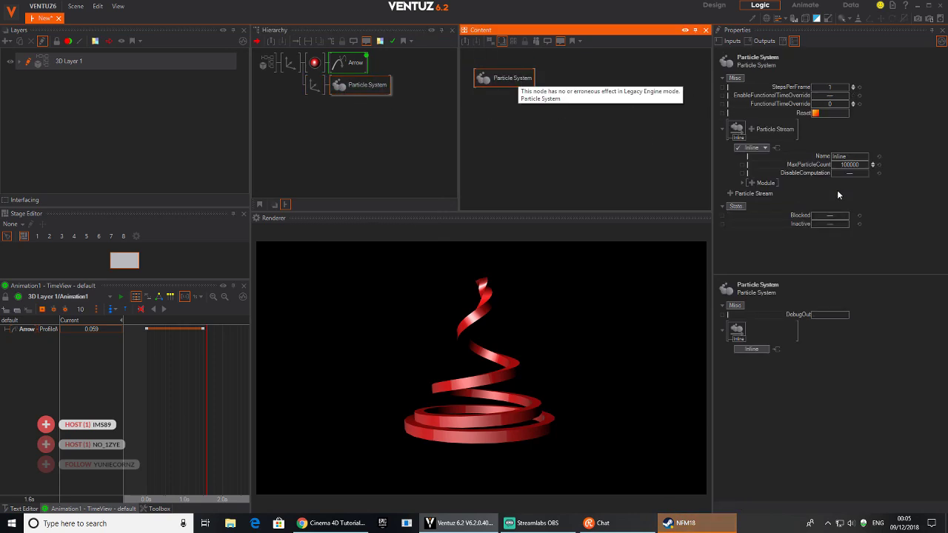
Step: Add a Path emitter module to the Particle System's inline stream and review its Path Loader settings
{"action": "left_click", "coordinate": [756, 184]}
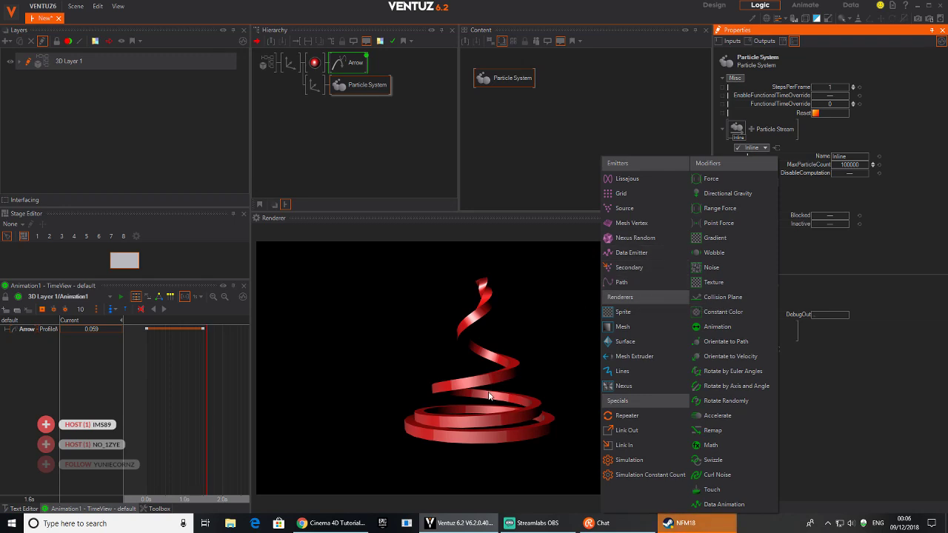
{"action": "left_click", "coordinate": [621, 282]}
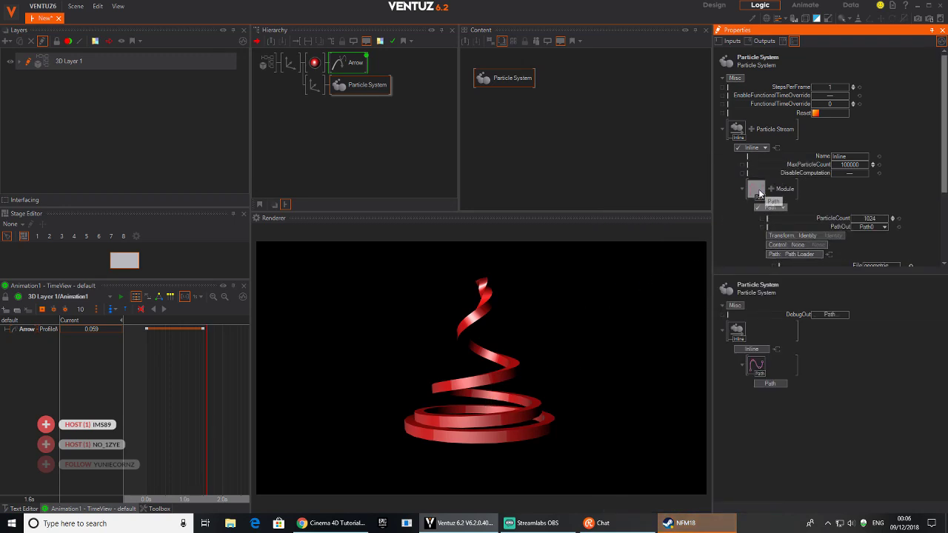
{"action": "scroll", "coordinate": [852, 211], "scroll_direction": "down", "scroll_amount": 2}
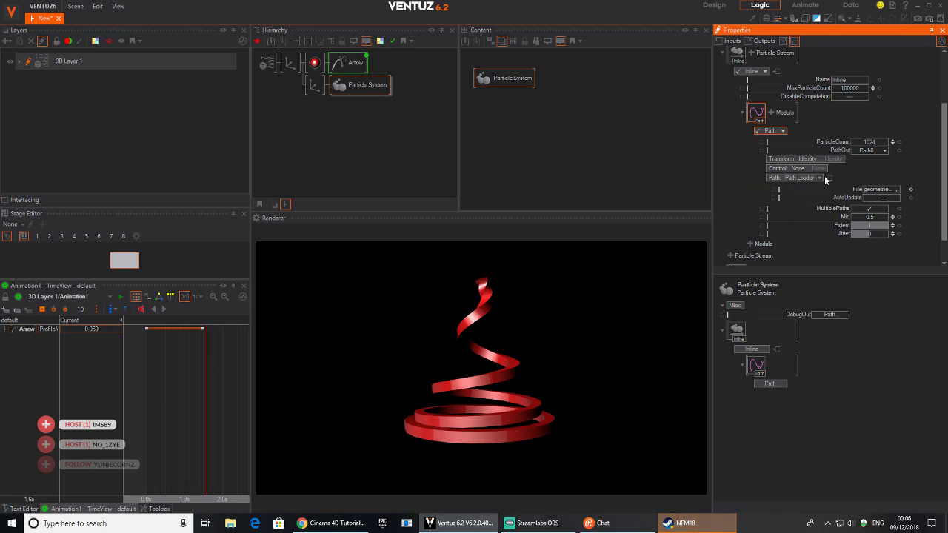
{"action": "left_click", "coordinate": [783, 131]}
{"action": "left_click", "coordinate": [782, 132]}
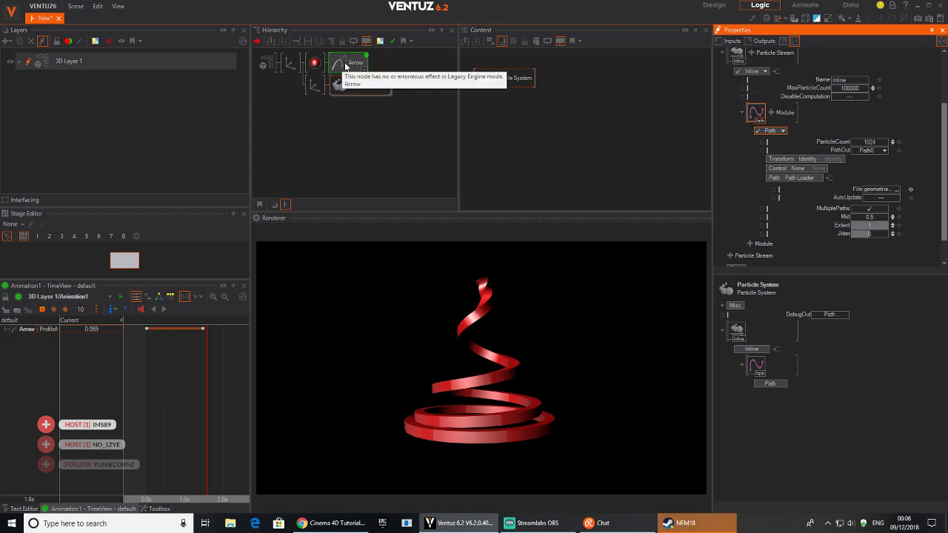
Step: Bring the ribbon's Arrow node into the Particle System's content
{"action": "left_click_drag", "start_coordinate": [345, 65], "coordinate": [505, 127]}
{"action": "left_click", "coordinate": [518, 81]}
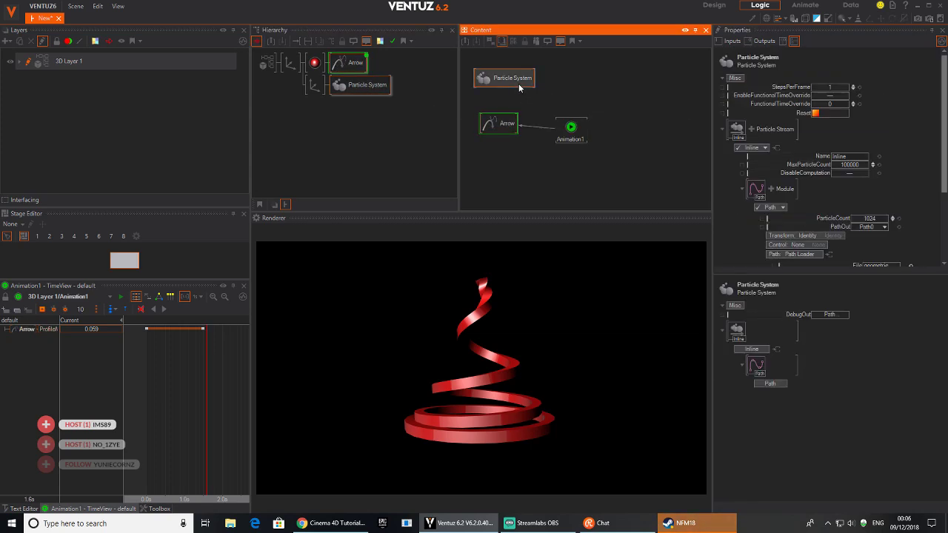
{"action": "left_click", "coordinate": [500, 126]}
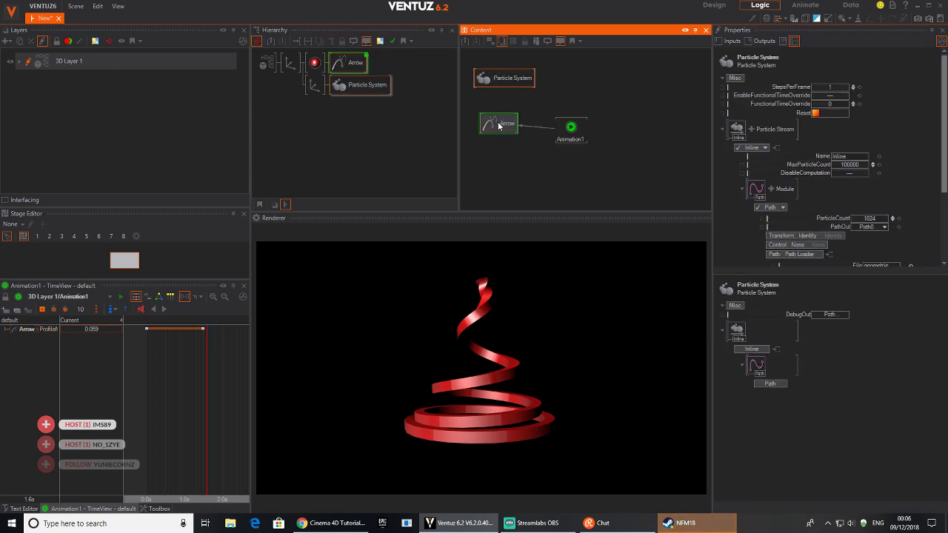
Step: Bind the Path emitter's File property to the Arrow's SourcePath File so both use the same path
{"action": "left_click", "coordinate": [521, 83]}
{"action": "scroll", "coordinate": [853, 157], "scroll_direction": "down", "scroll_amount": 2}
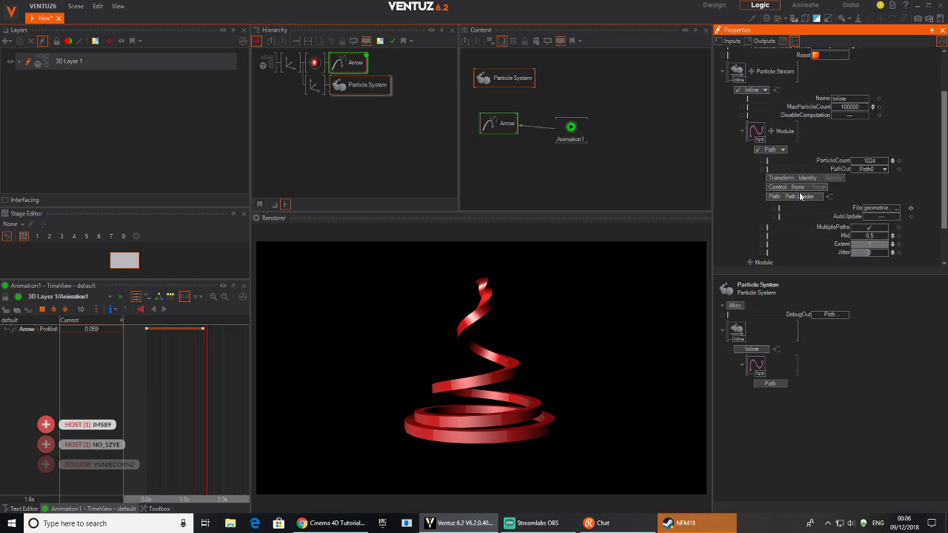
{"action": "left_click_drag", "start_coordinate": [839, 212], "coordinate": [500, 85]}
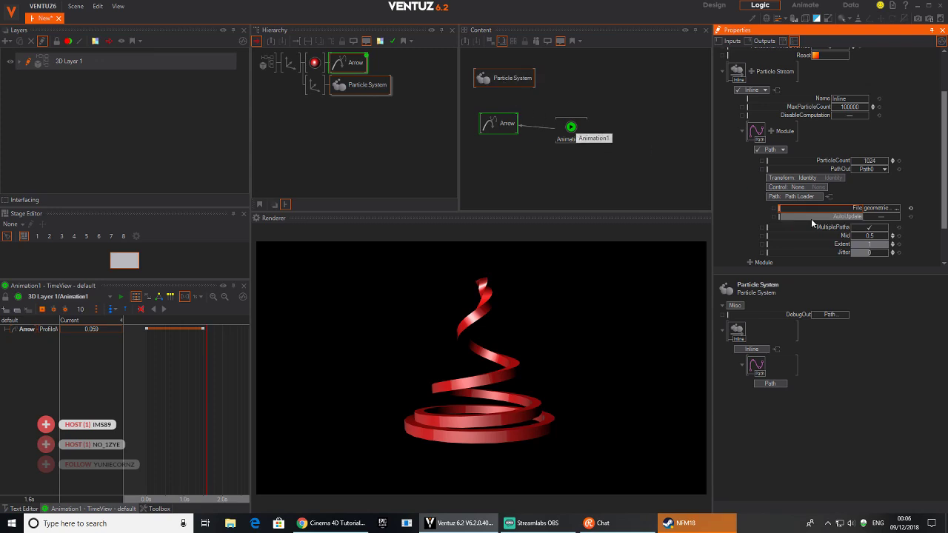
{"action": "left_click", "coordinate": [500, 84]}
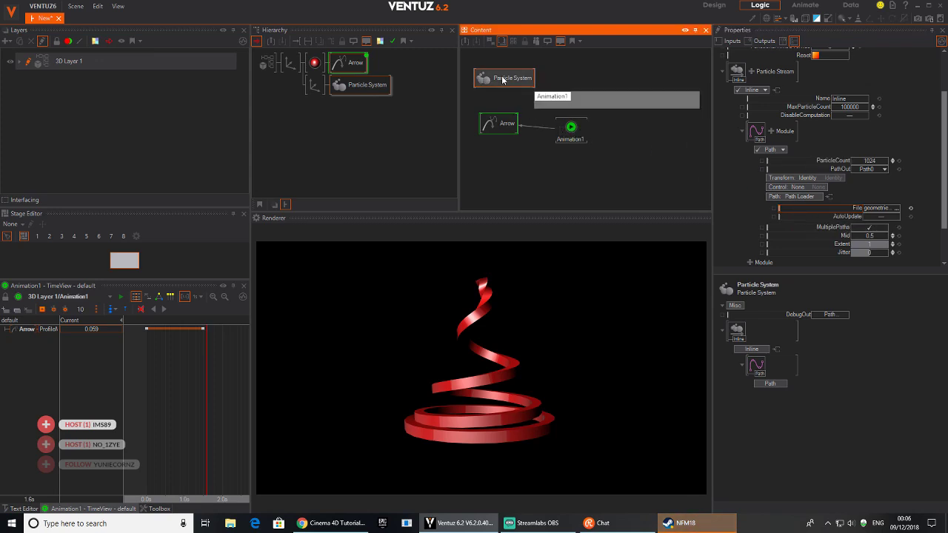
{"action": "left_click_drag", "start_coordinate": [531, 80], "coordinate": [546, 82]}
{"action": "left_click_drag", "start_coordinate": [839, 212], "coordinate": [498, 133]}
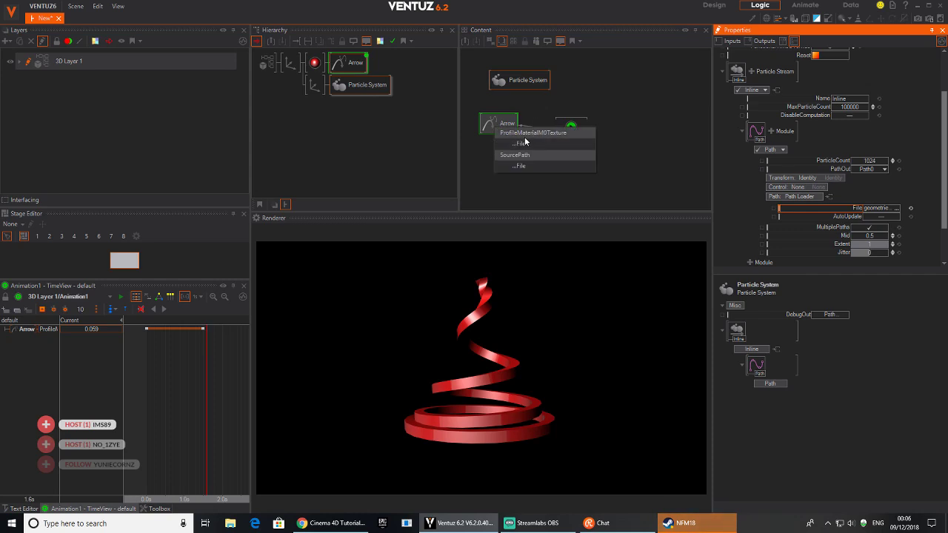
{"action": "left_click", "coordinate": [525, 164]}
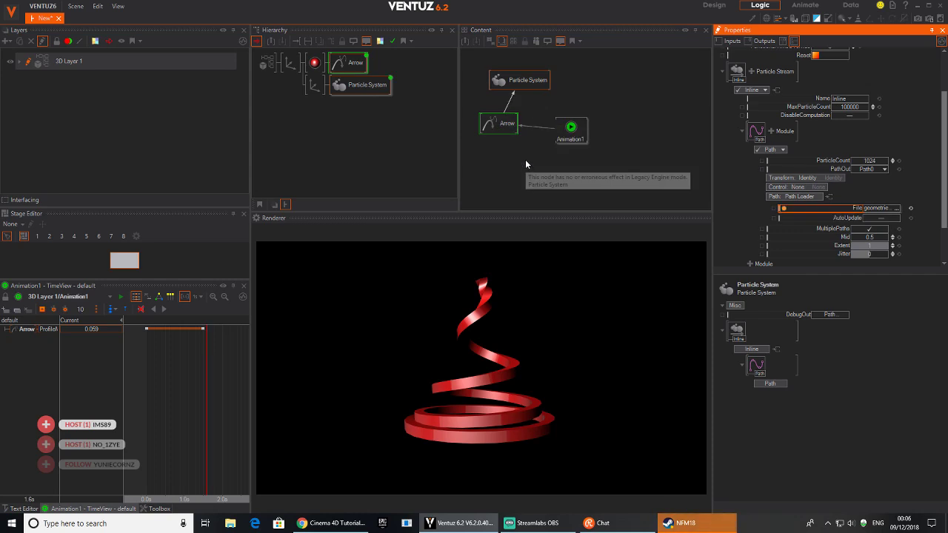
Step: Enable AutoUpdate on the Path Loader and add a Mesh renderer module with Sphere geometry to the particle stream
{"action": "left_click_drag", "start_coordinate": [506, 85], "coordinate": [516, 80]}
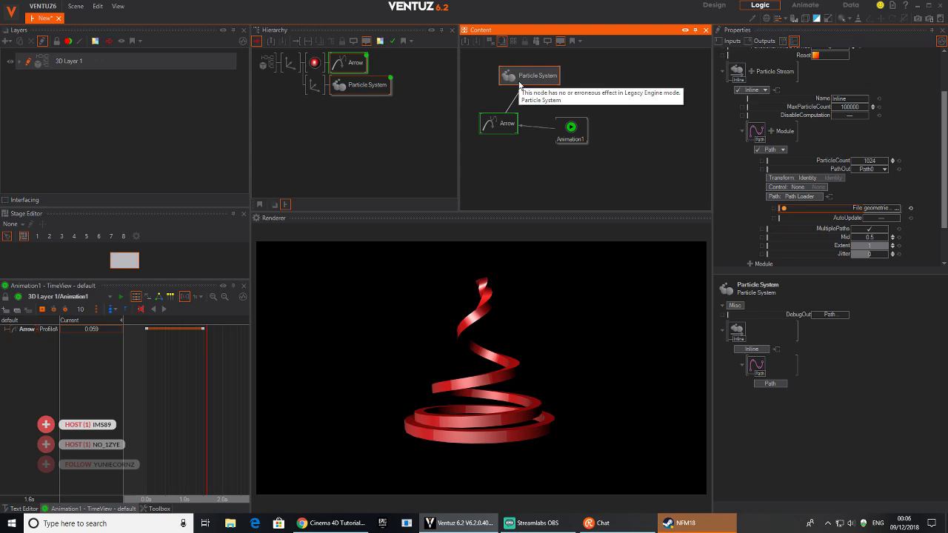
{"action": "left_click", "coordinate": [877, 218]}
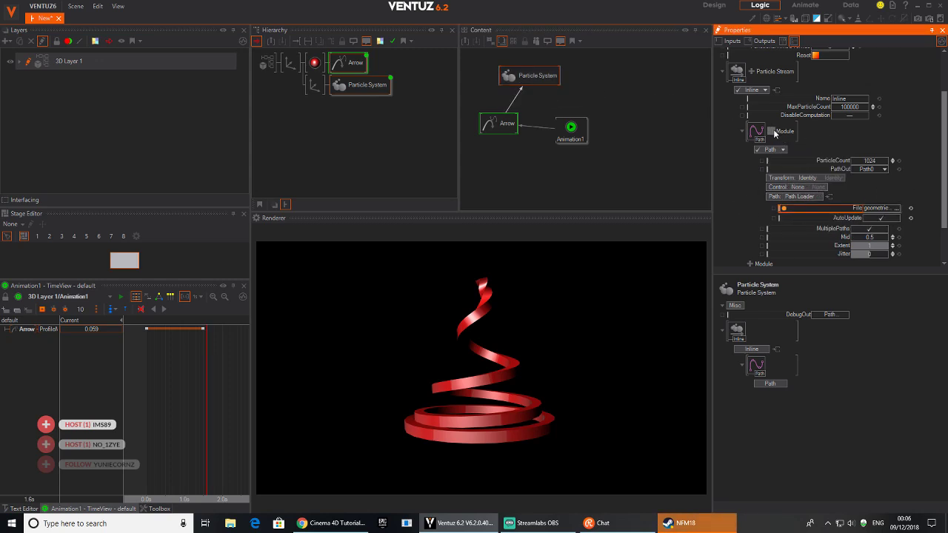
{"action": "left_click", "coordinate": [775, 134]}
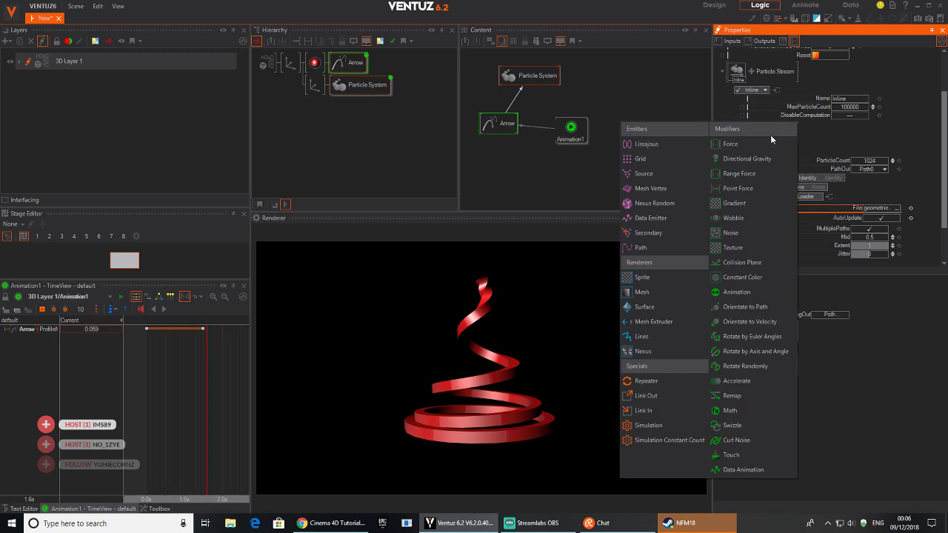
{"action": "left_click", "coordinate": [641, 292]}
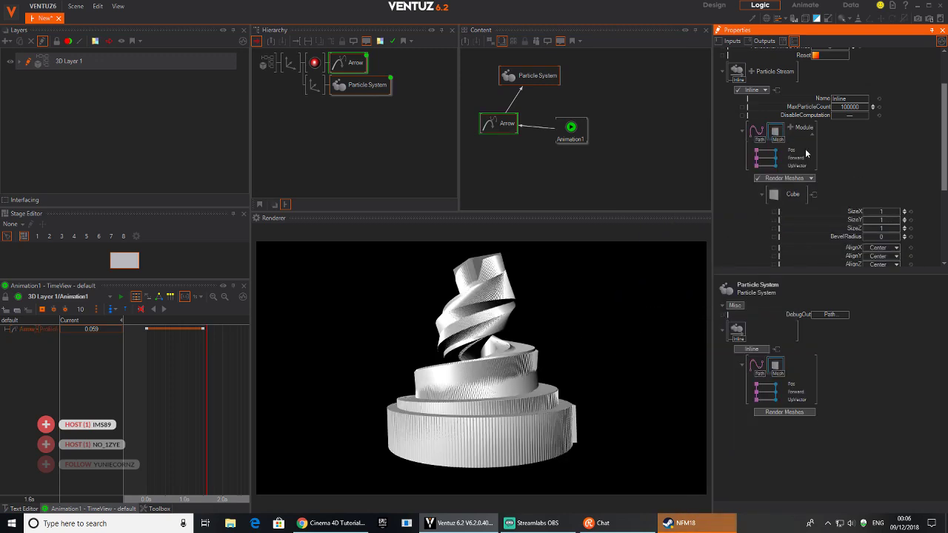
{"action": "left_click", "coordinate": [793, 196]}
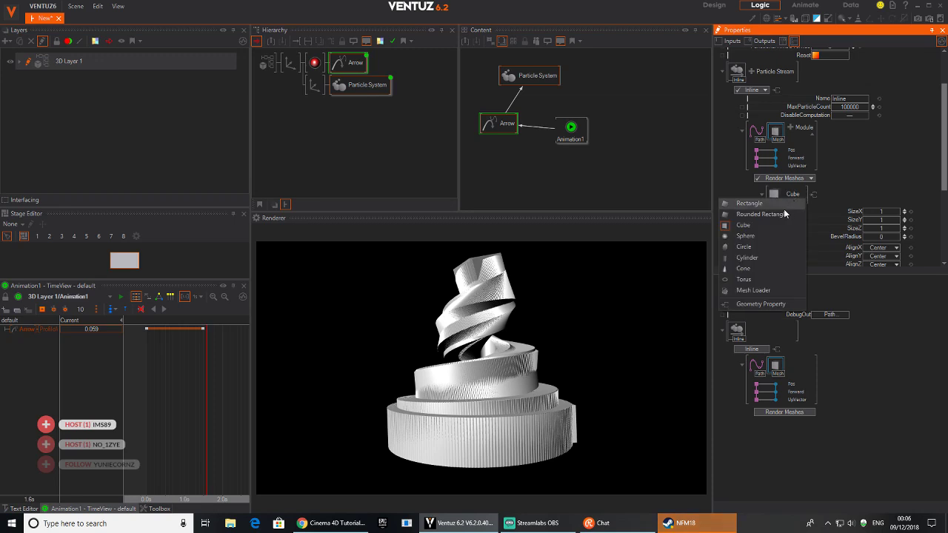
{"action": "left_click", "coordinate": [747, 236]}
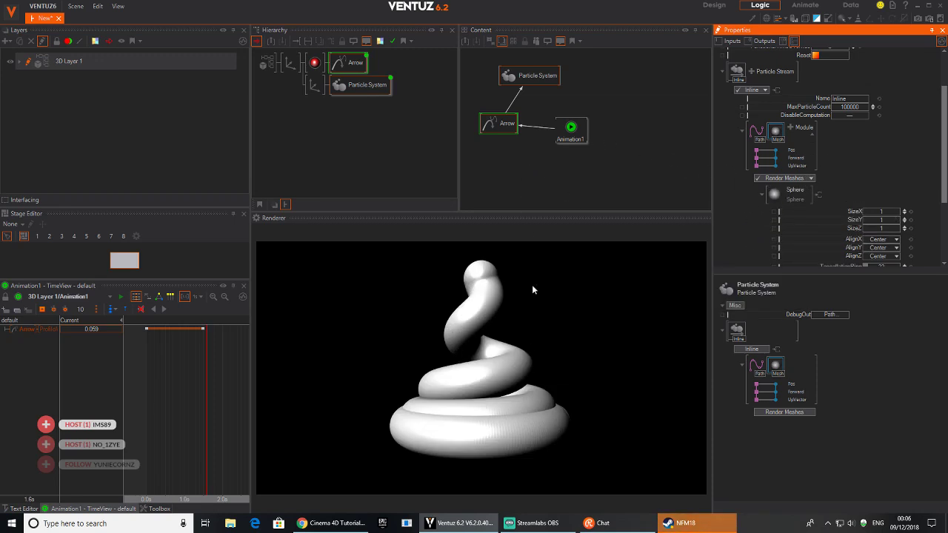
Step: Set the Path emitter's ParticleCount to 56
{"action": "left_click", "coordinate": [756, 133]}
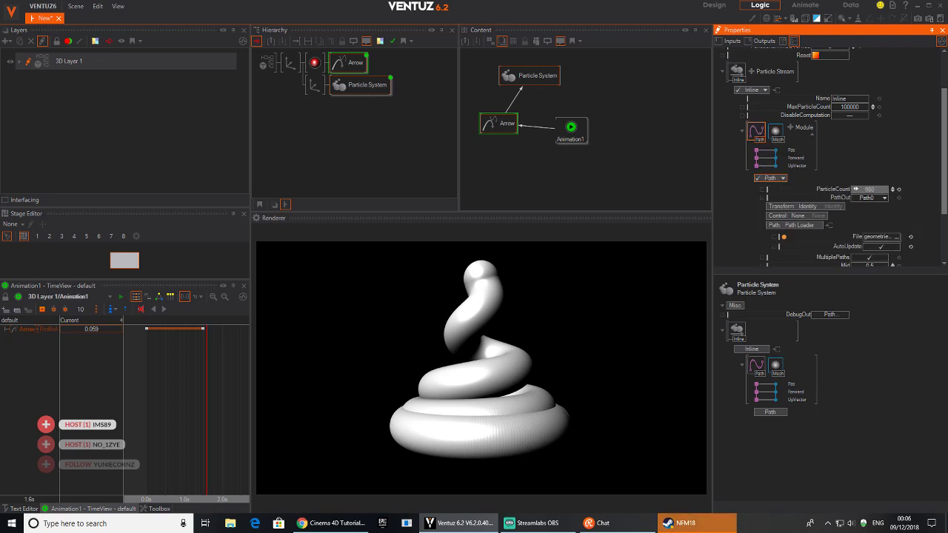
{"action": "left_click_drag", "start_coordinate": [851, 193], "coordinate": [888, 189]}
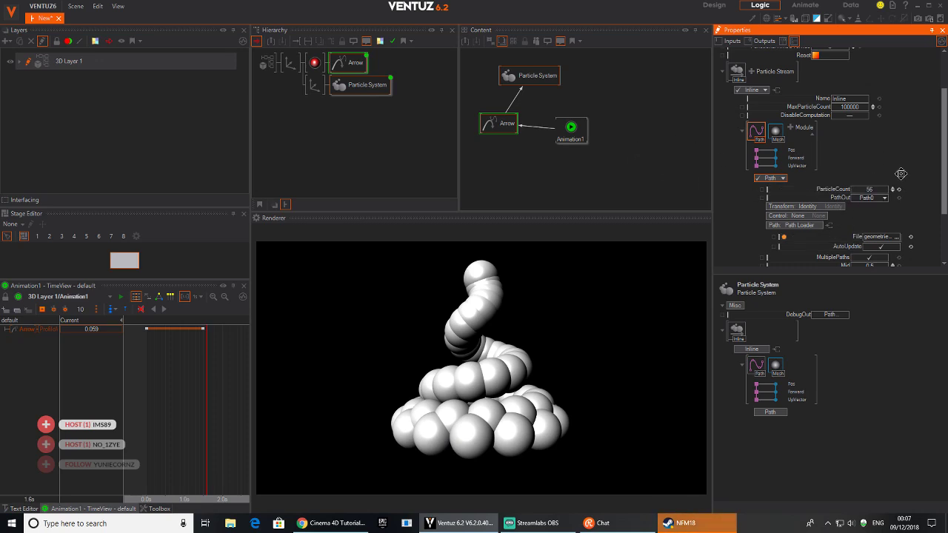
{"action": "scroll", "coordinate": [901, 148], "scroll_direction": "down", "scroll_amount": 1}
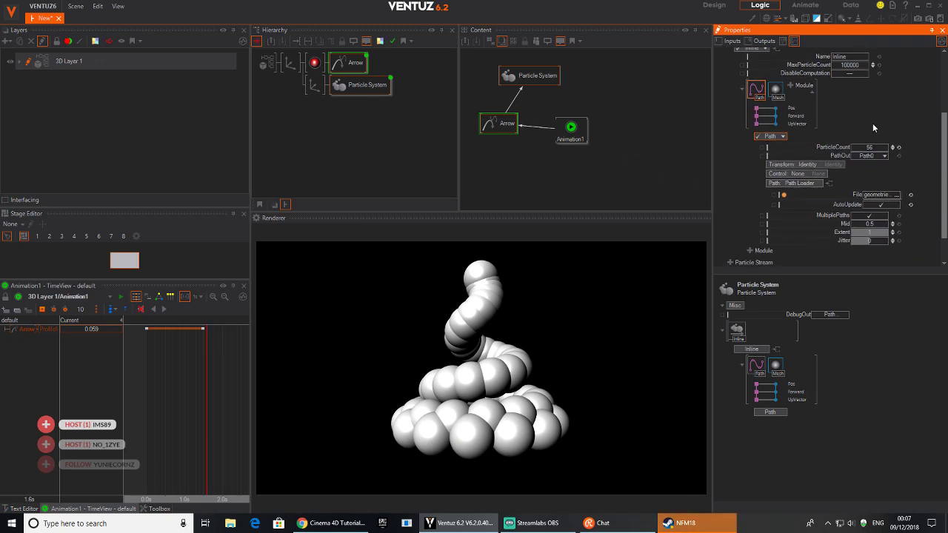
Step: Rearrange the Arrow, Animation1 and Particle System nodes so they are spread further apart in the content graph
{"action": "left_click_drag", "start_coordinate": [499, 124], "coordinate": [491, 140]}
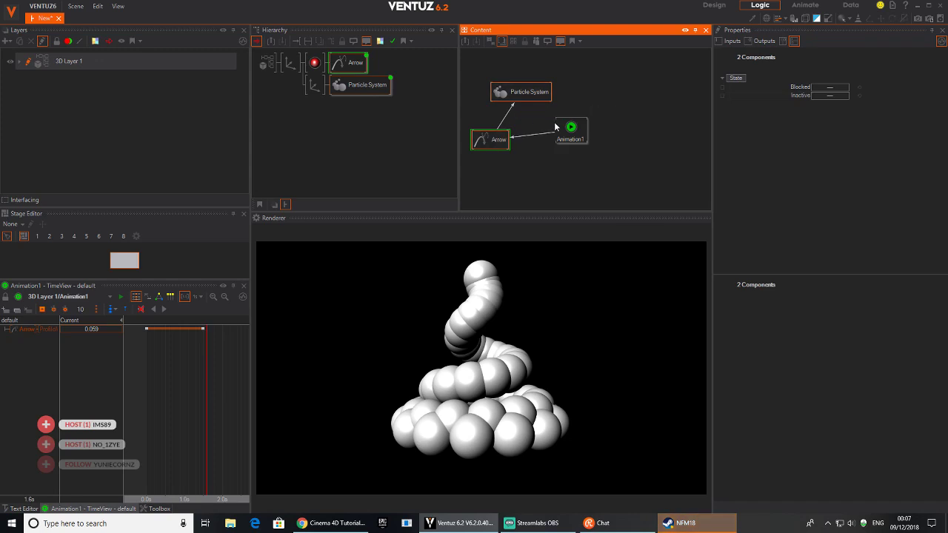
{"action": "left_click_drag", "start_coordinate": [567, 128], "coordinate": [578, 140]}
{"action": "left_click_drag", "start_coordinate": [493, 143], "coordinate": [498, 154]}
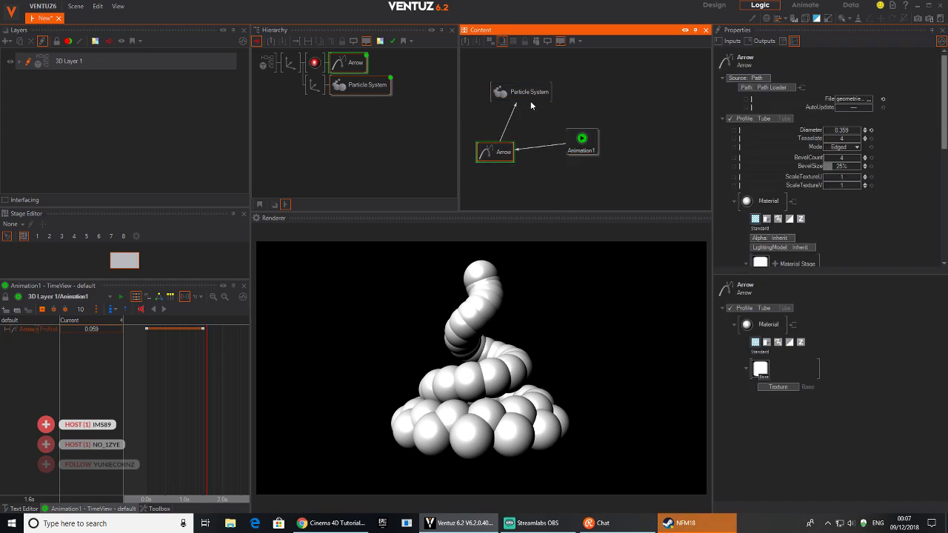
{"action": "left_click_drag", "start_coordinate": [530, 97], "coordinate": [529, 94]}
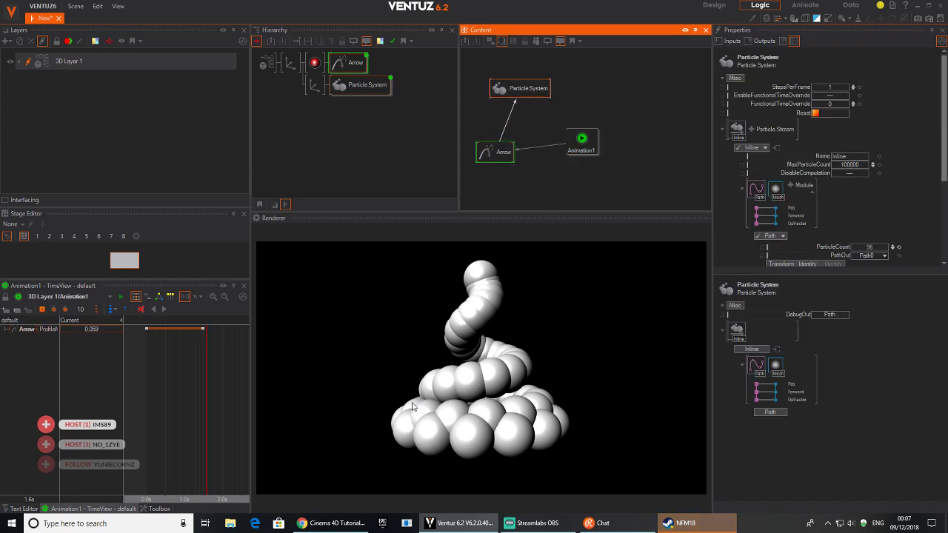
Step: Switch to Chrome to check the Christmas tree reference video, and return to Ventuz to review the Path emitter's settings
{"action": "left_click", "coordinate": [334, 522]}
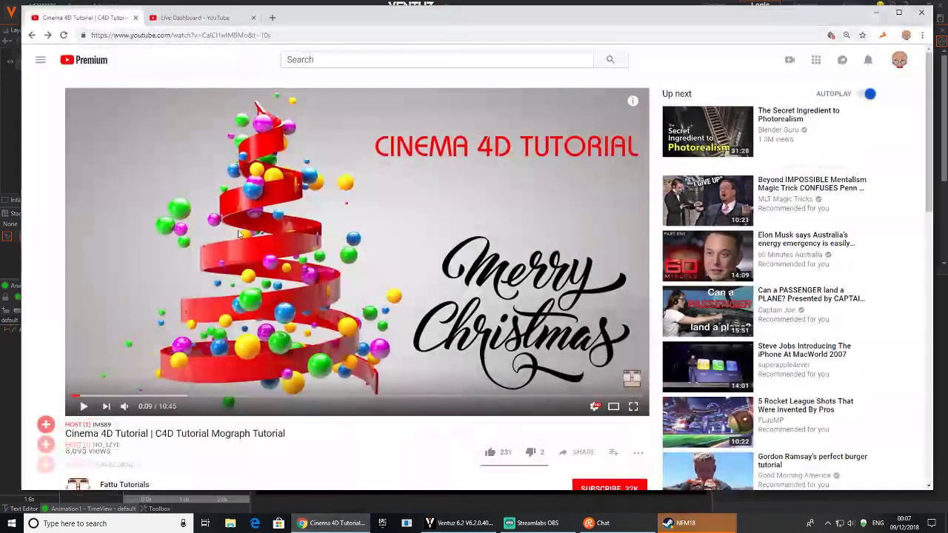
{"action": "left_click", "coordinate": [336, 522]}
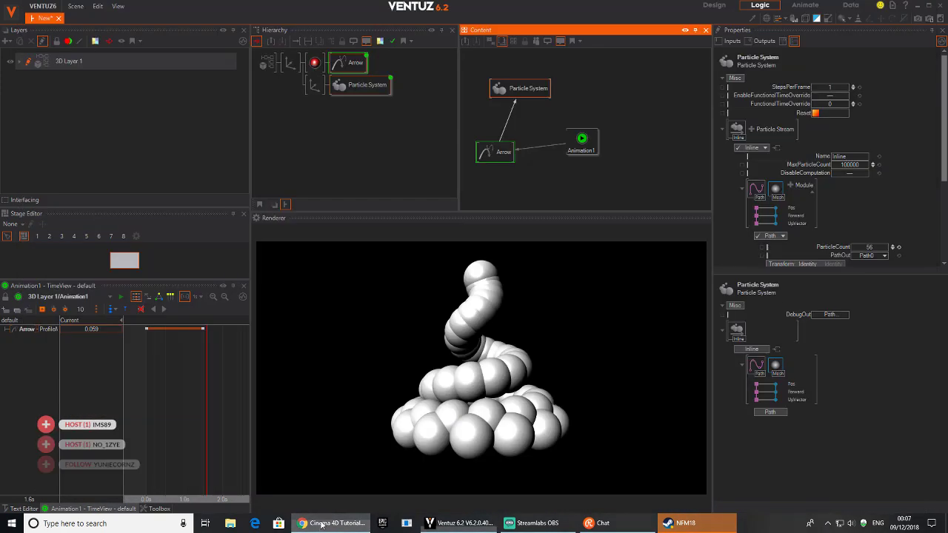
{"action": "scroll", "coordinate": [836, 214], "scroll_direction": "down", "scroll_amount": 2}
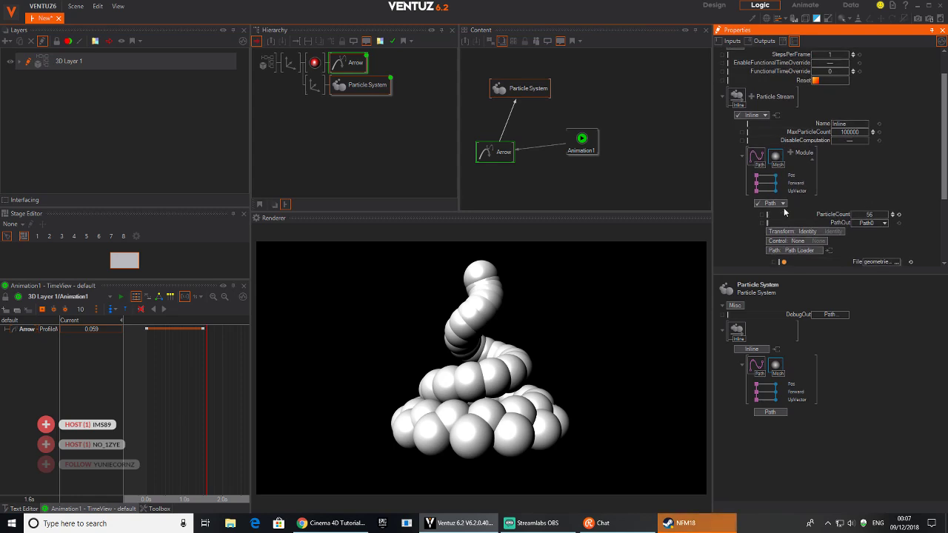
{"action": "scroll", "coordinate": [850, 196], "scroll_direction": "down", "scroll_amount": 3}
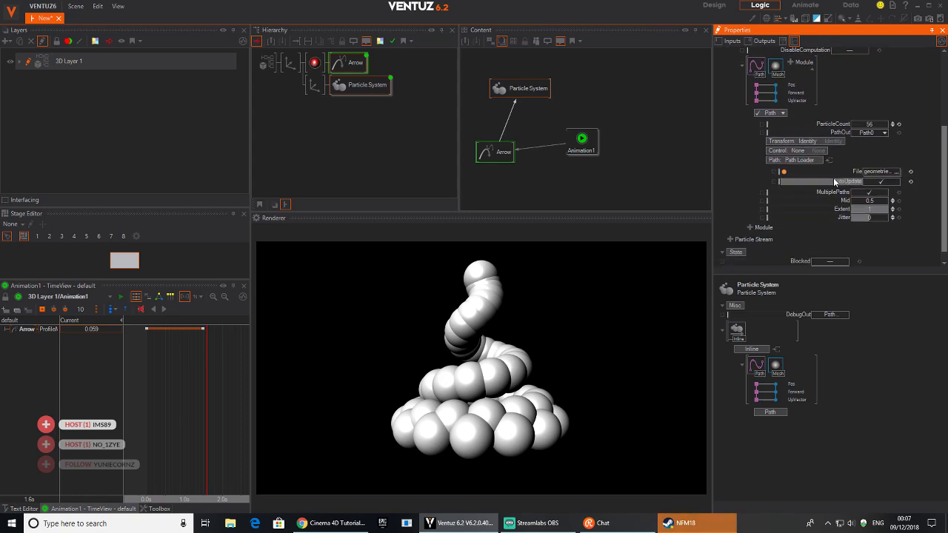
{"action": "scroll", "coordinate": [822, 211], "scroll_direction": "up", "scroll_amount": 1}
{"action": "scroll", "coordinate": [827, 204], "scroll_direction": "down", "scroll_amount": 2}
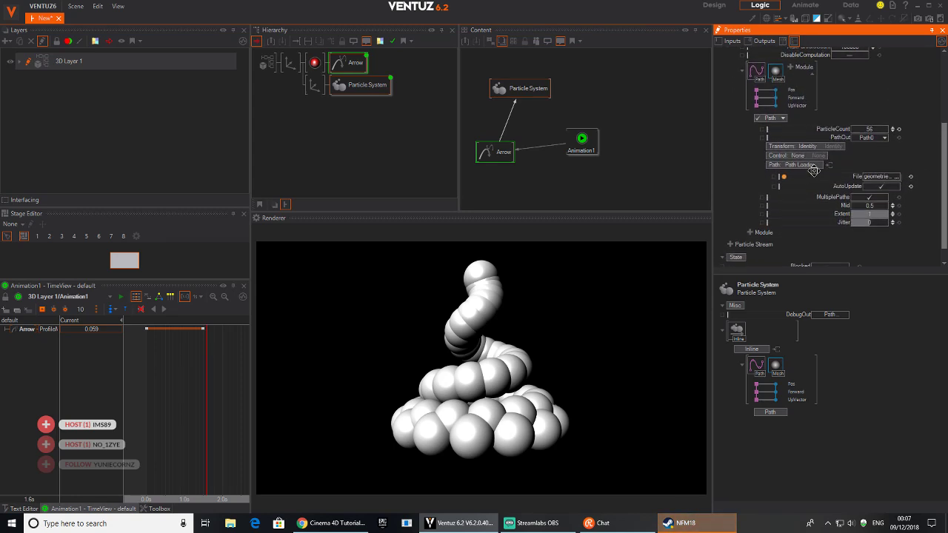
Step: Set the particle sphere's SizeX, SizeY and SizeZ to 0.3 in the Mesh renderer module
{"action": "left_click", "coordinate": [775, 62]}
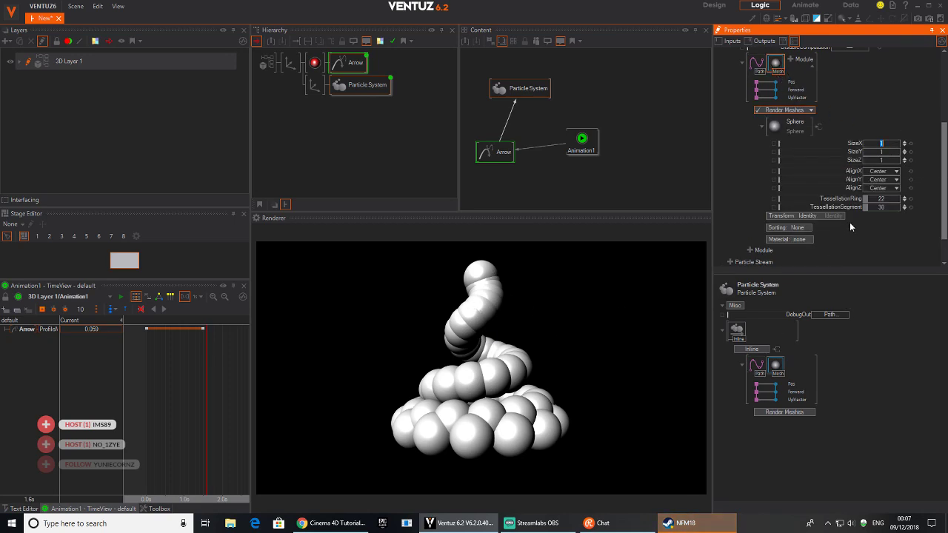
{"action": "key", "text": "BackSpace"}
{"action": "type", "text": "0.3"}
{"action": "key", "text": "Return"}
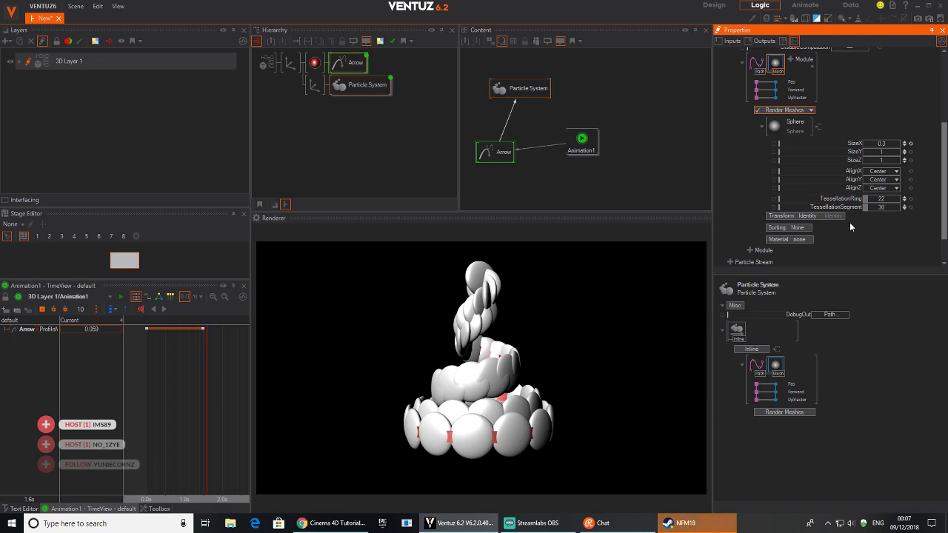
{"action": "left_click", "coordinate": [891, 152]}
{"action": "type", "text": "0.3"}
{"action": "left_click", "coordinate": [888, 160]}
{"action": "type", "text": "0.3"}
{"action": "left_click", "coordinate": [895, 121]}
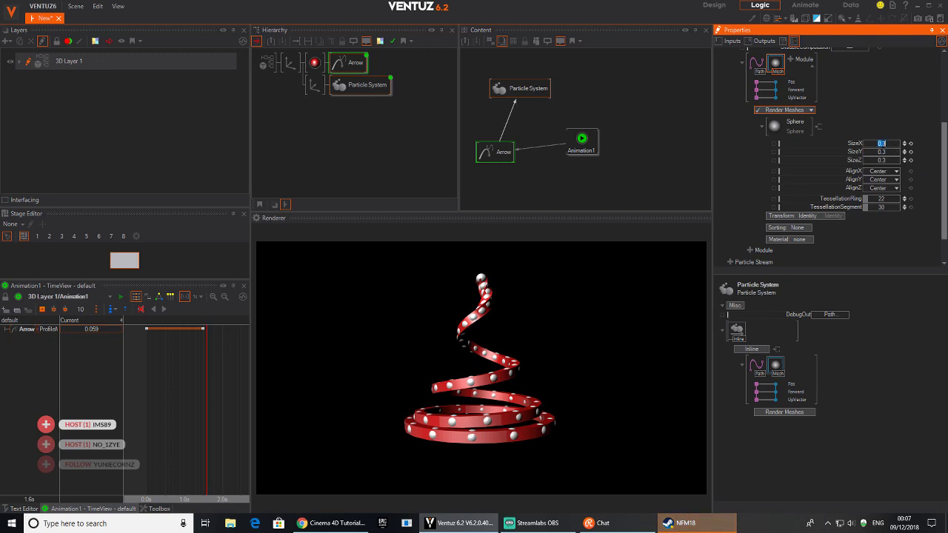
Step: Set the particle sphere's SizeX, SizeY and SizeZ to 0.4
{"action": "type", "text": "0.4"}
{"action": "key", "text": "Return"}
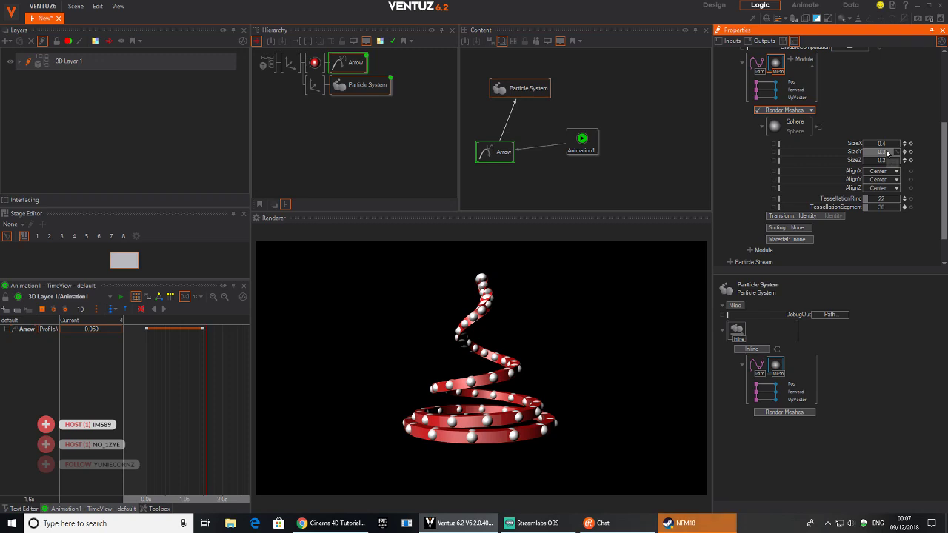
{"action": "left_click", "coordinate": [882, 144]}
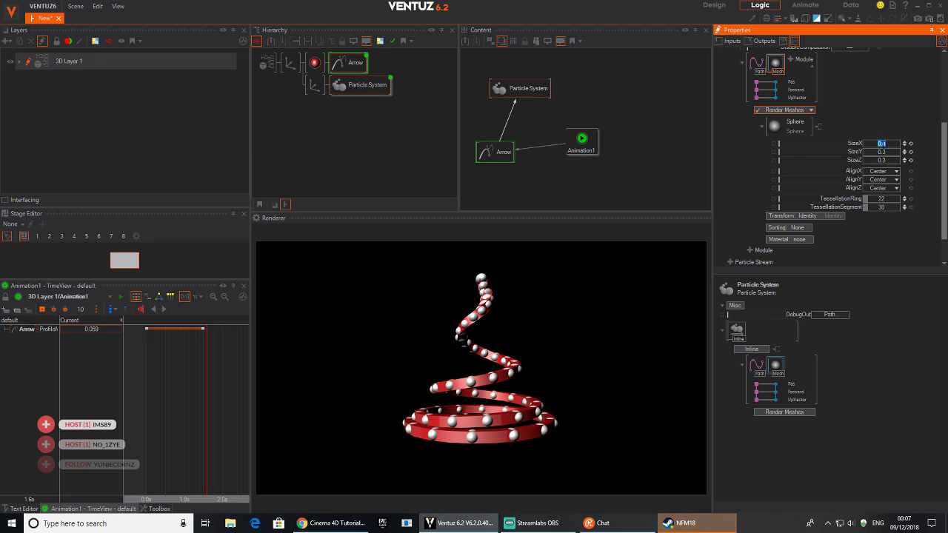
{"action": "type", "text": "0.4"}
{"action": "key", "text": "Return"}
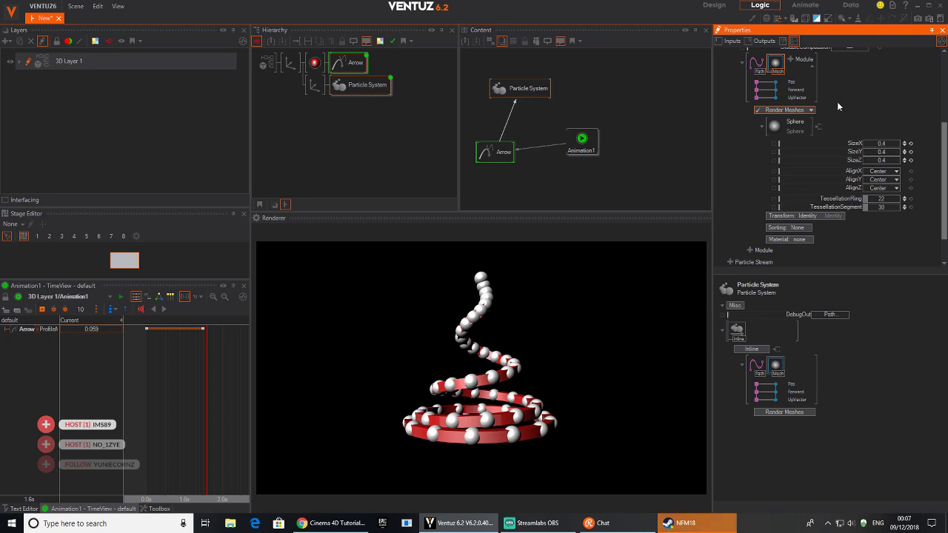
Step: Add a Remap modifier to the particle stream and place it between the Path emitter and the Mesh renderer
{"action": "scroll", "coordinate": [830, 69], "scroll_direction": "up", "scroll_amount": 1}
{"action": "left_click", "coordinate": [789, 101]}
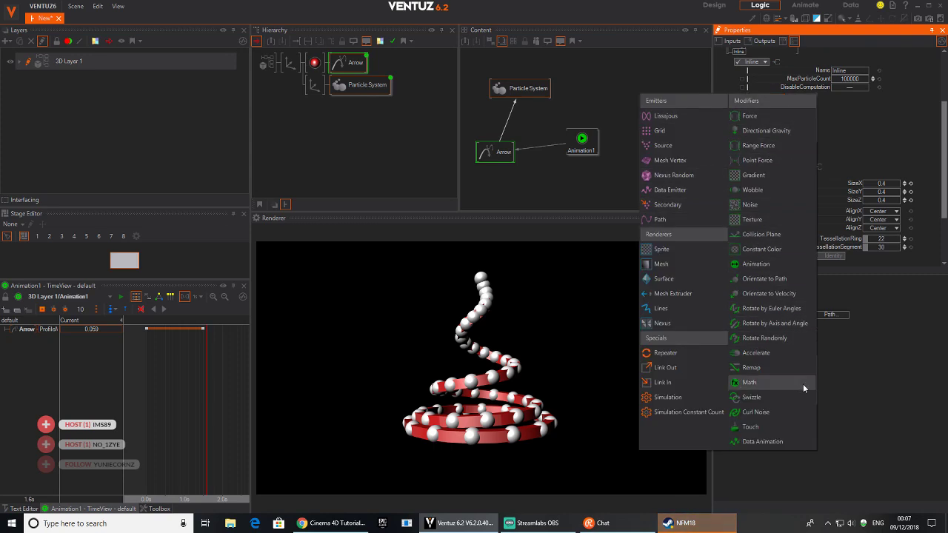
{"action": "left_click", "coordinate": [759, 370]}
{"action": "left_click_drag", "start_coordinate": [794, 101], "coordinate": [767, 104]}
{"action": "left_click", "coordinate": [771, 104]}
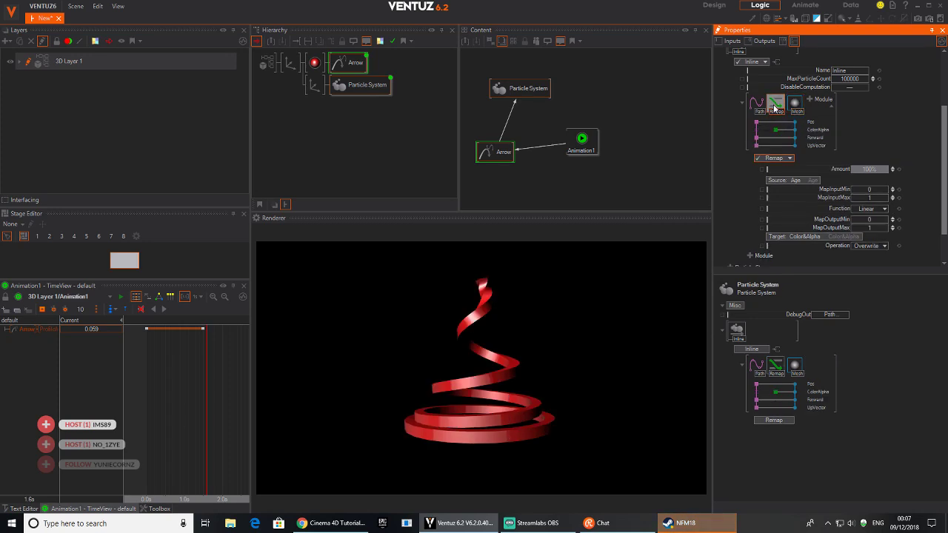
Step: Change the Remap modifier's source from Age to Random
{"action": "left_click", "coordinate": [793, 183]}
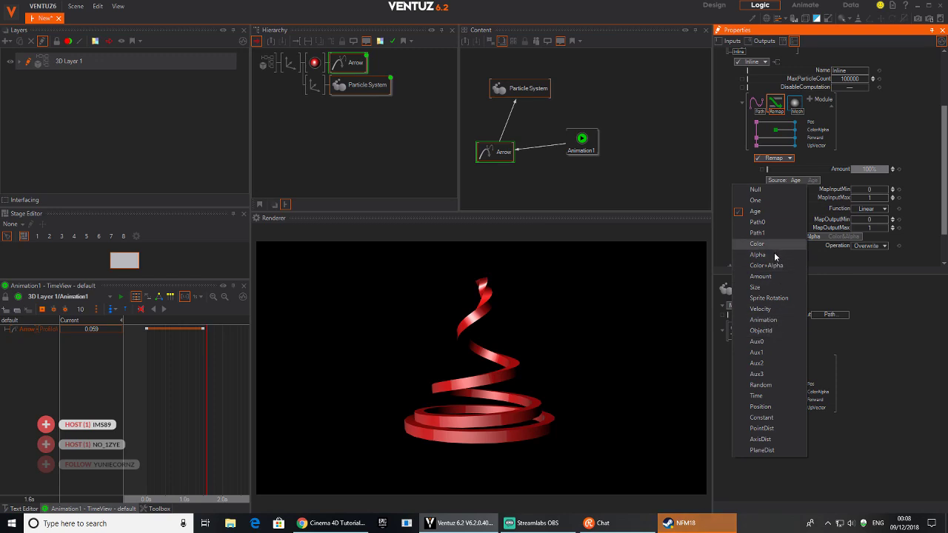
{"action": "left_click", "coordinate": [776, 384]}
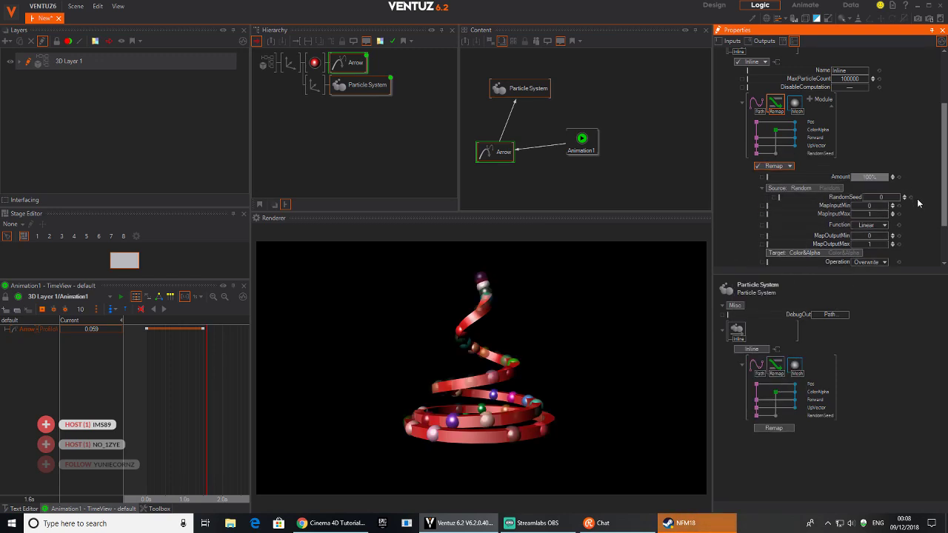
{"action": "scroll", "coordinate": [901, 107], "scroll_direction": "down", "scroll_amount": 2}
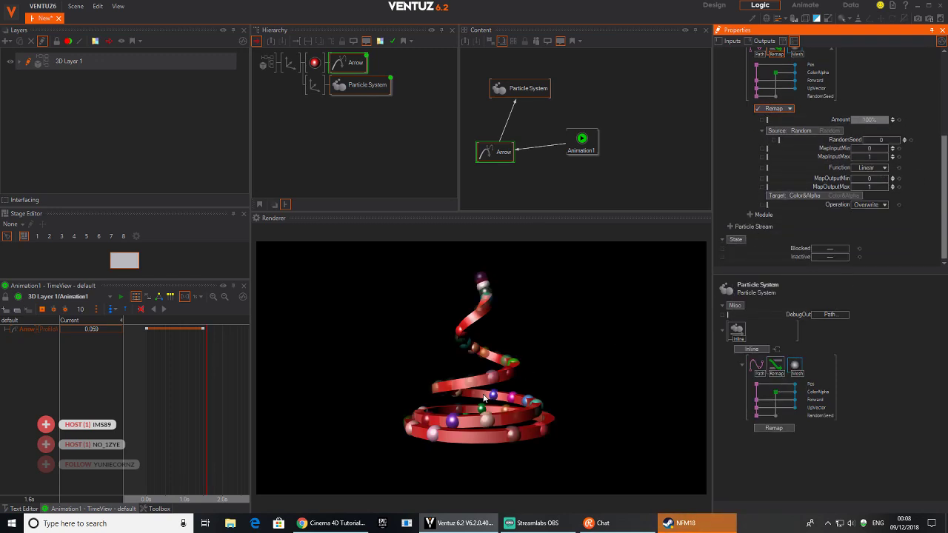
Step: Change the Remap target to Size, with MapInputMax 1.26, MapOutputMax 1.31 and RandomSeed 31
{"action": "left_click", "coordinate": [827, 196]}
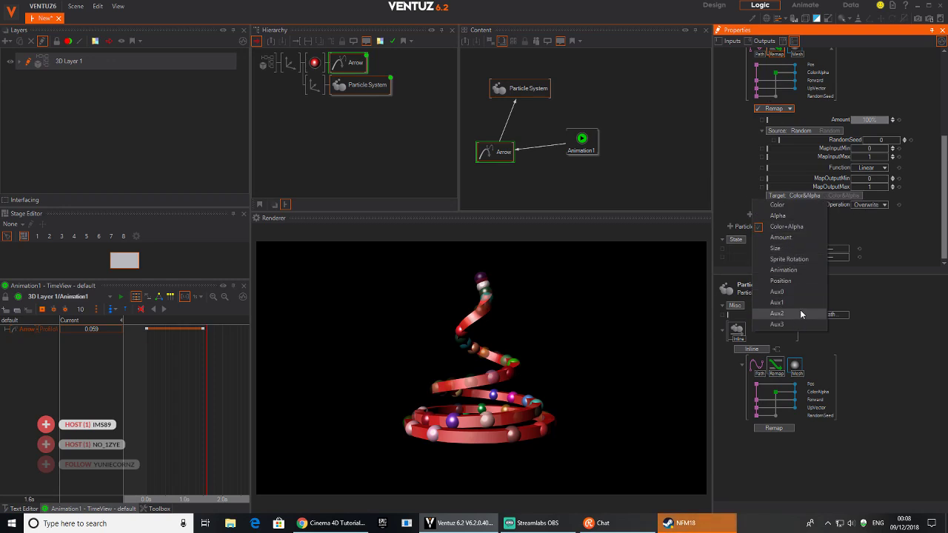
{"action": "left_click", "coordinate": [789, 248]}
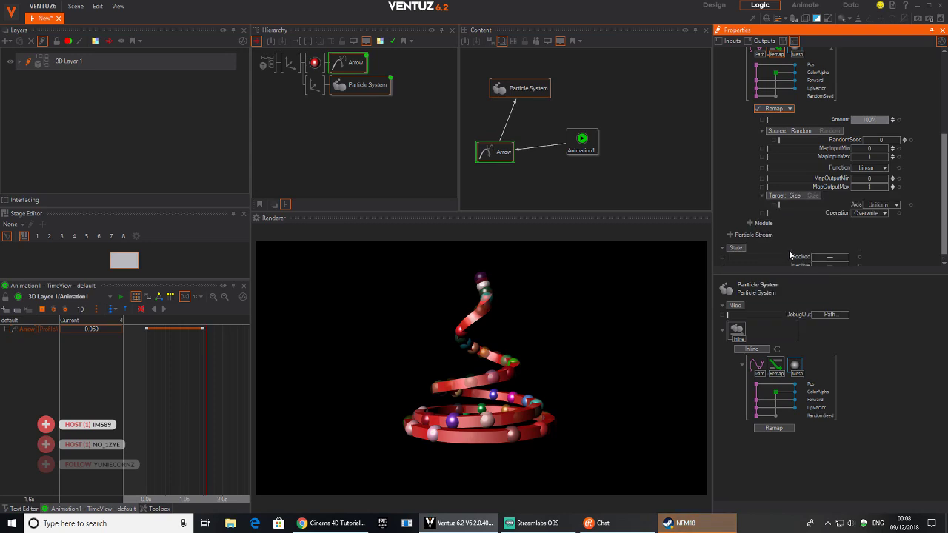
{"action": "left_click_drag", "start_coordinate": [882, 187], "coordinate": [873, 156]}
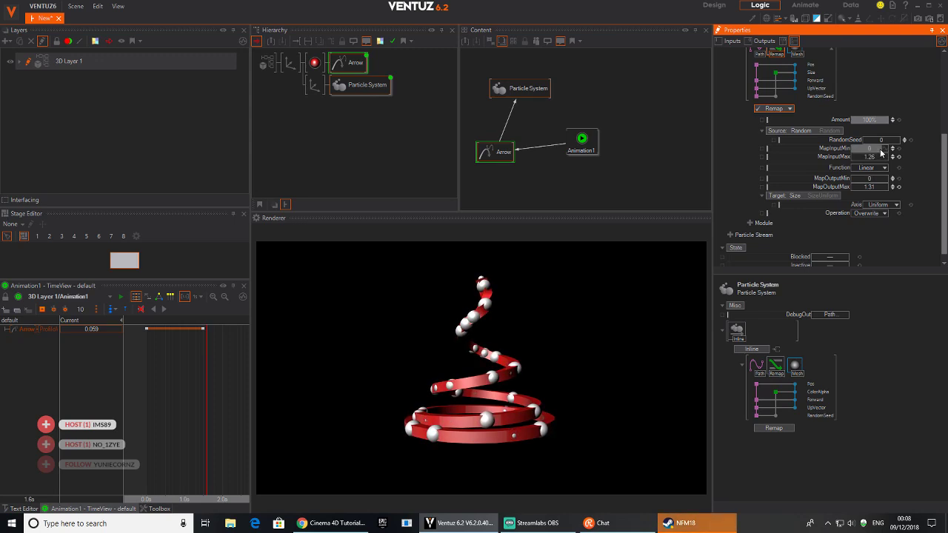
{"action": "left_click_drag", "start_coordinate": [879, 141], "coordinate": [899, 138]}
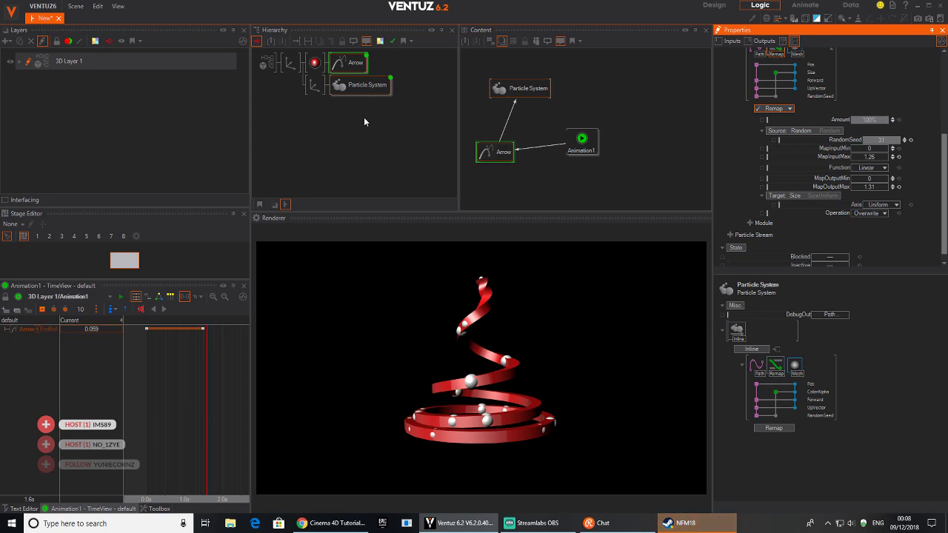
Step: Block the red material node to hide the ribbon, and reselect the Particle System
{"action": "left_click", "coordinate": [318, 66]}
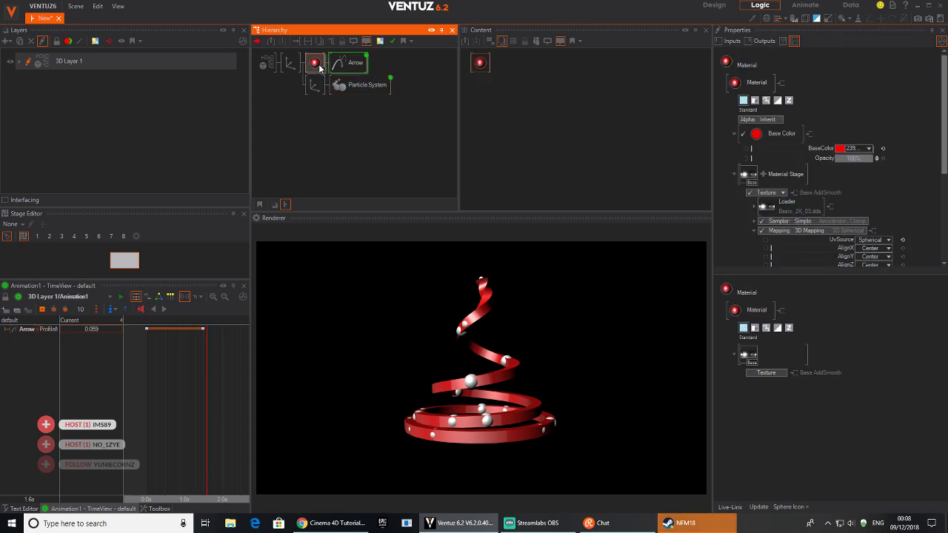
{"action": "key", "text": "b"}
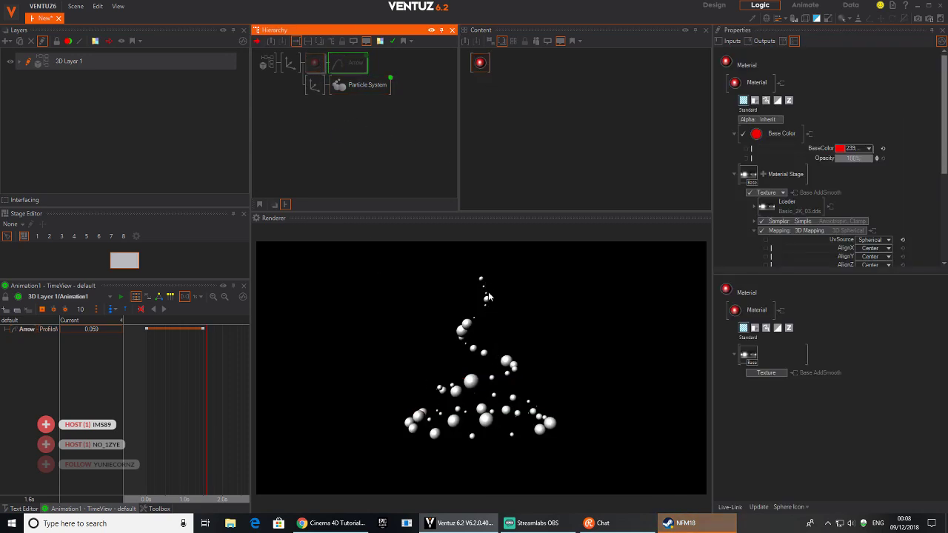
{"action": "left_click", "coordinate": [346, 87]}
{"action": "left_click", "coordinate": [527, 90]}
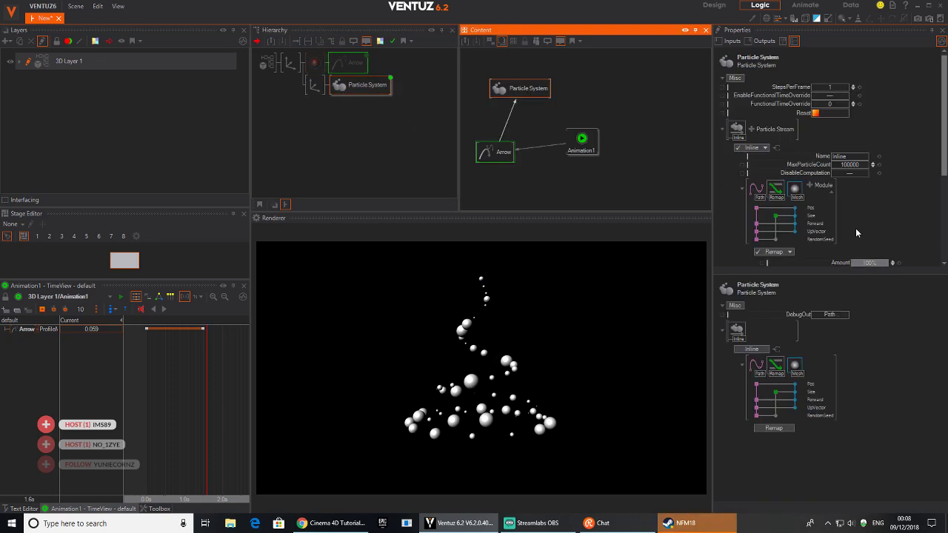
Step: Set the Remap modifier's RandomSeed to 28, MapInputMin to -0.808, MapInputMax to 3.617, MapOutputMin to 0.34 and MapOutputMax to 2.19
{"action": "left_click", "coordinate": [796, 190]}
{"action": "left_click", "coordinate": [776, 189]}
{"action": "scroll", "coordinate": [851, 200], "scroll_direction": "down", "scroll_amount": 4}
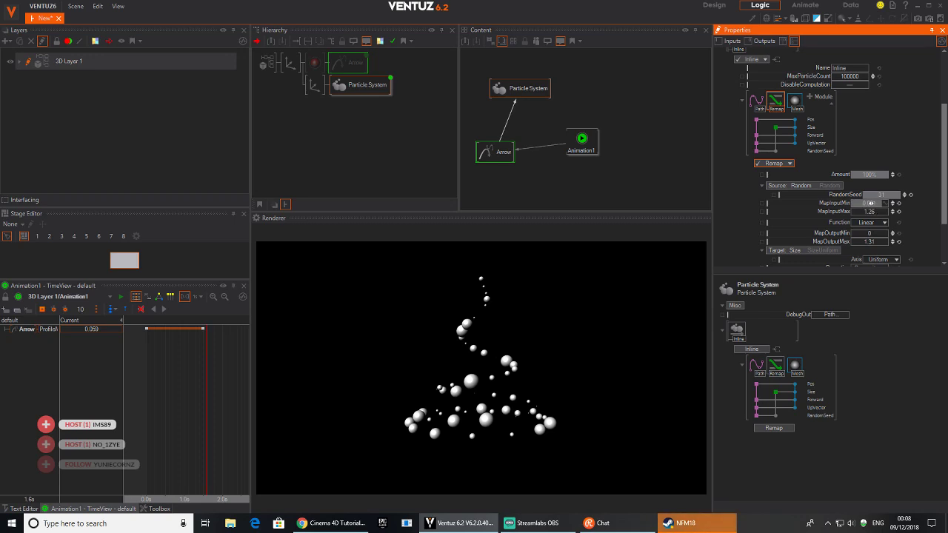
{"action": "left_click_drag", "start_coordinate": [888, 202], "coordinate": [908, 203]}
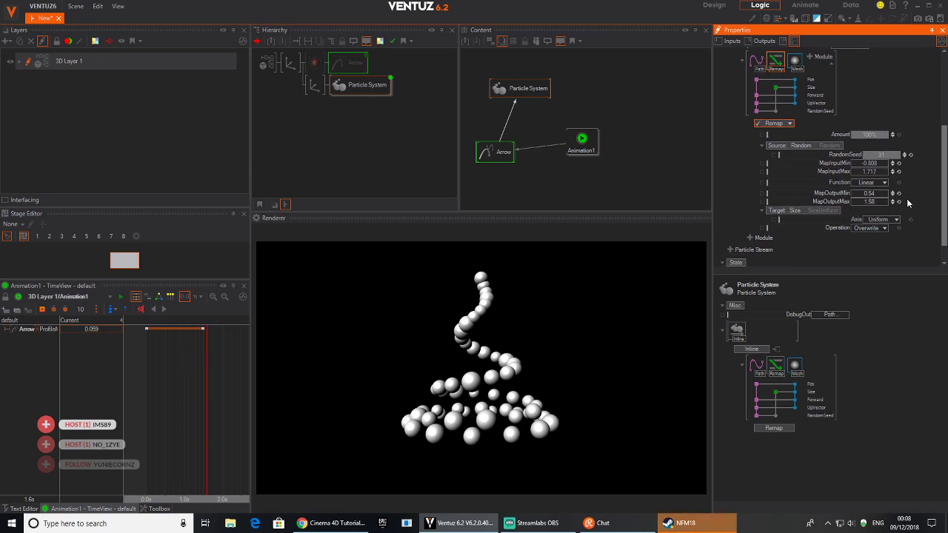
{"action": "mouse_move", "coordinate": [900, 154]}
{"action": "left_mouse_down"}
{"action": "mouse_move", "coordinate": [862, 154]}
{"action": "mouse_move", "coordinate": [899, 155]}
{"action": "left_mouse_up"}
{"action": "left_click_drag", "start_coordinate": [868, 202], "coordinate": [881, 171]}
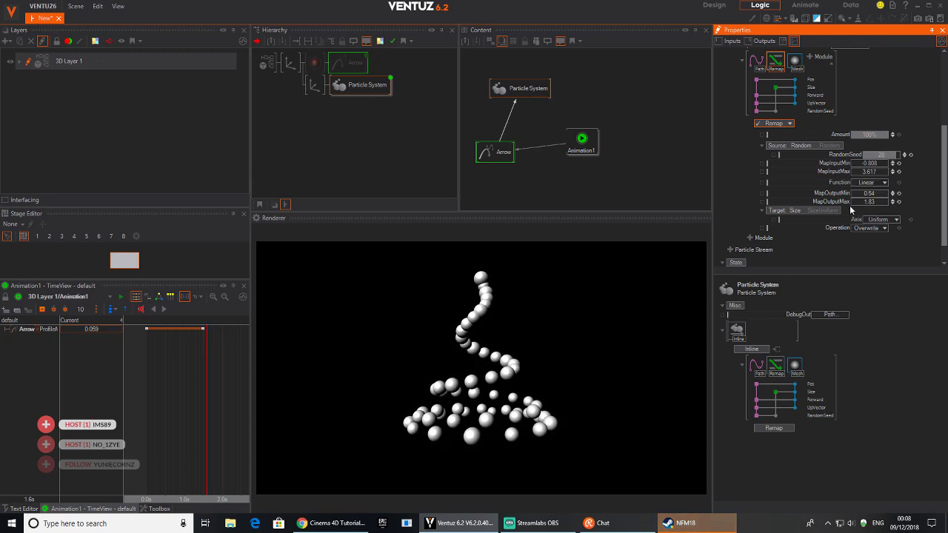
{"action": "mouse_move", "coordinate": [865, 202]}
{"action": "left_mouse_down"}
{"action": "mouse_move", "coordinate": [881, 202]}
{"action": "mouse_move", "coordinate": [859, 193]}
{"action": "left_mouse_up"}
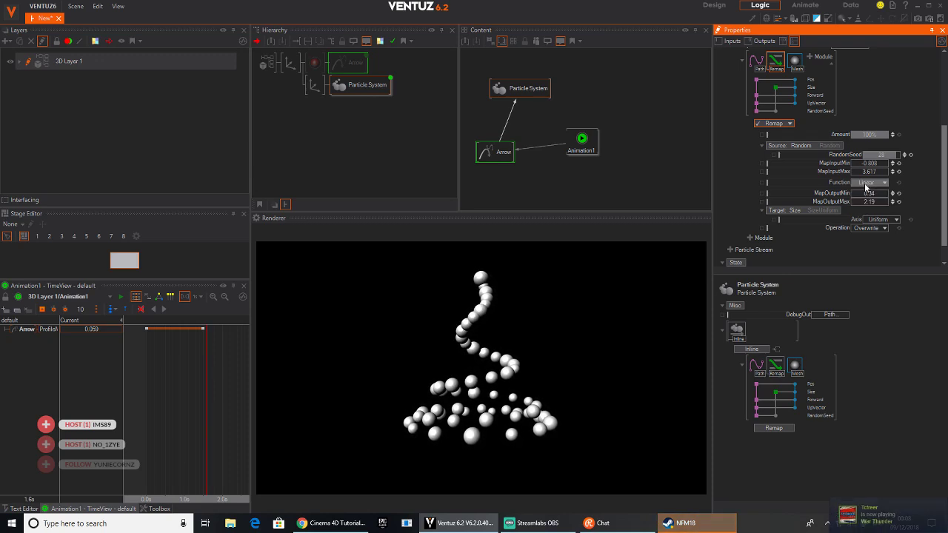
Step: Try the XYZ axis for the Remap modifier's Size target and restore the Uniform axis
{"action": "left_click", "coordinate": [875, 182]}
{"action": "left_click", "coordinate": [940, 187]}
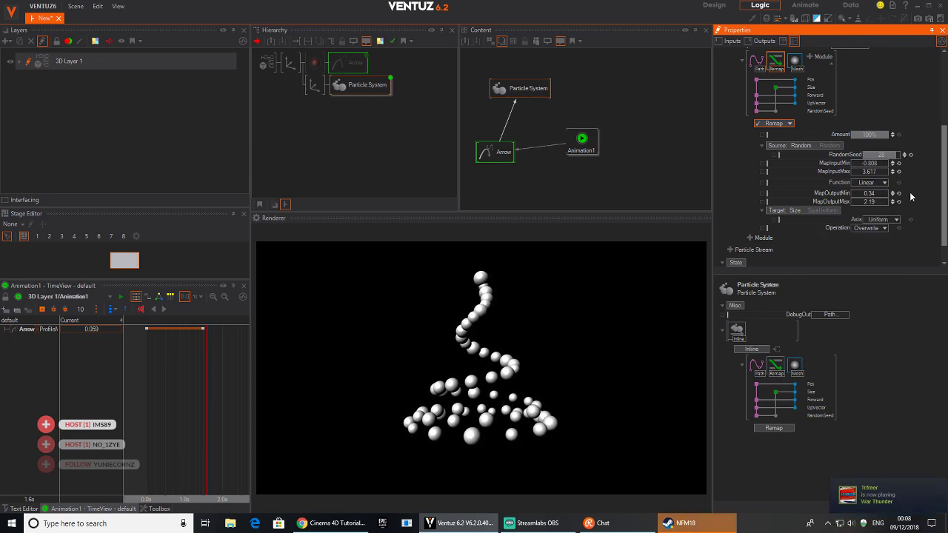
{"action": "left_click_drag", "start_coordinate": [912, 202], "coordinate": [911, 190]}
{"action": "left_click", "coordinate": [895, 209]}
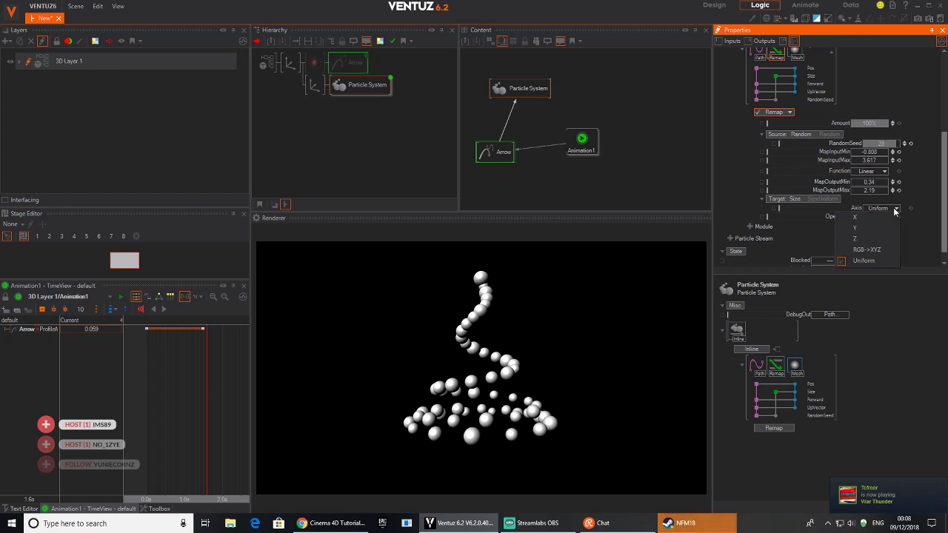
{"action": "left_click", "coordinate": [878, 260]}
{"action": "left_click", "coordinate": [872, 249]}
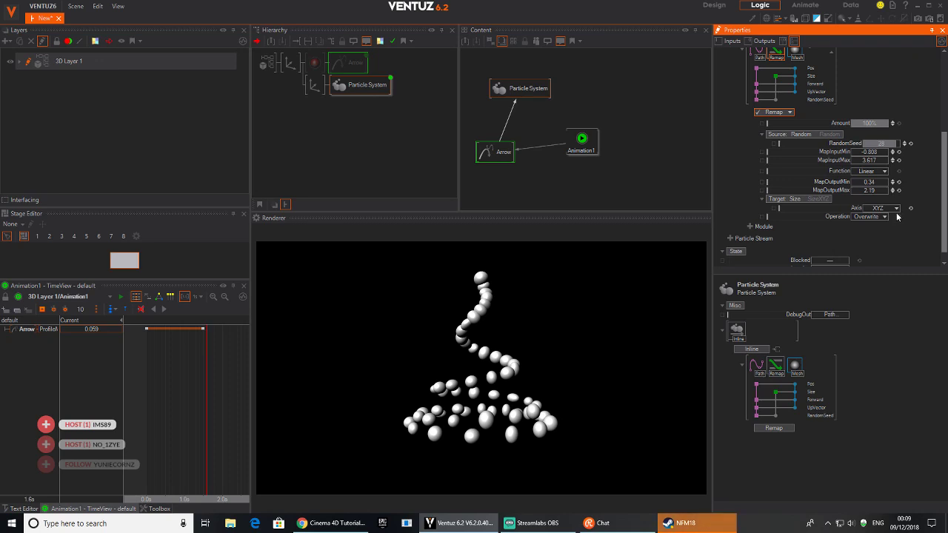
{"action": "left_click", "coordinate": [896, 210]}
{"action": "left_click", "coordinate": [863, 260]}
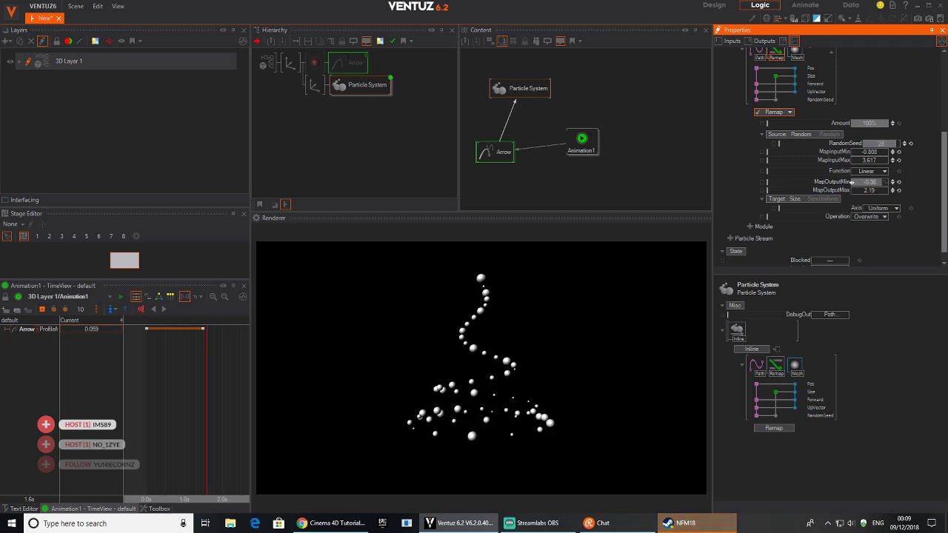
Step: Try the LinearClamped, LinearWrapped, EaseOut, Gamma and Sine functions on the Remap modifier
{"action": "left_click", "coordinate": [870, 171]}
{"action": "left_click", "coordinate": [866, 191]}
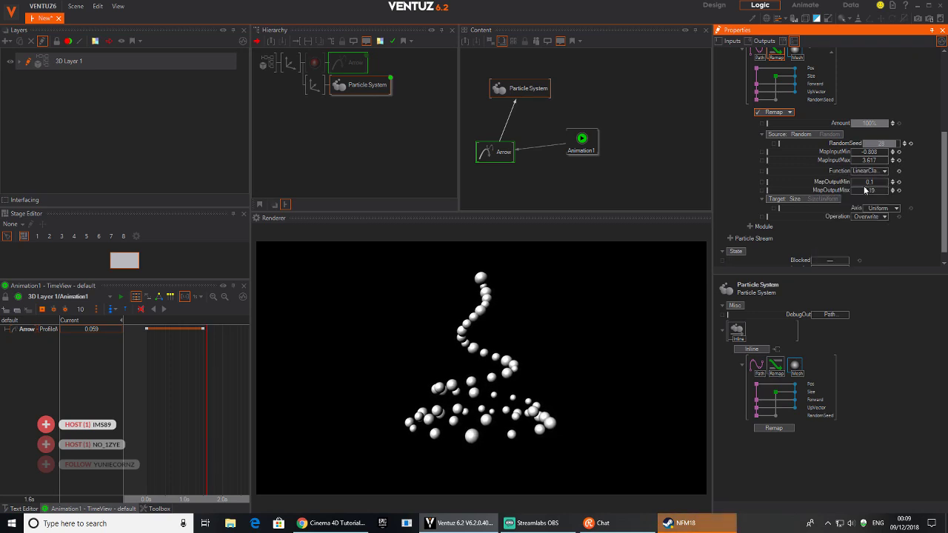
{"action": "left_click", "coordinate": [876, 172]}
{"action": "left_click", "coordinate": [863, 202]}
{"action": "left_click", "coordinate": [868, 171]}
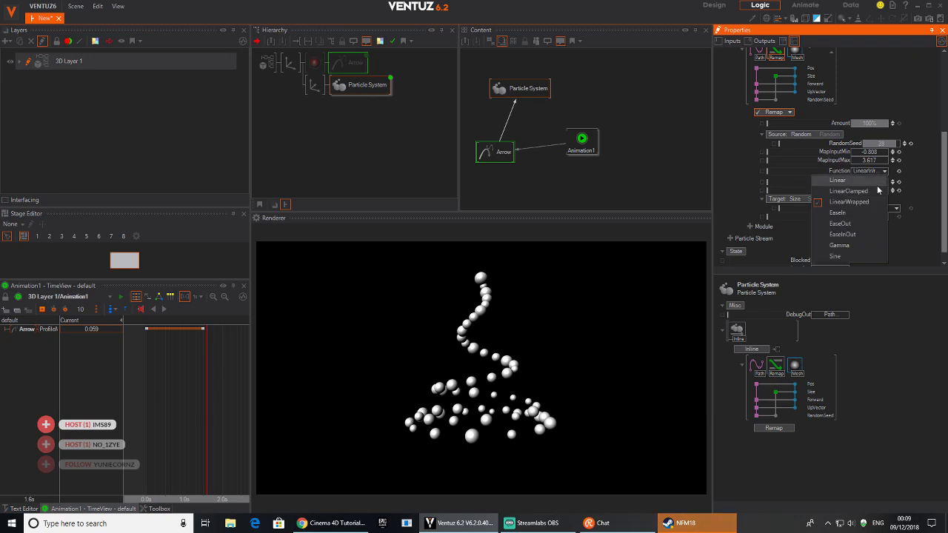
{"action": "left_click", "coordinate": [860, 224]}
{"action": "left_click", "coordinate": [882, 173]}
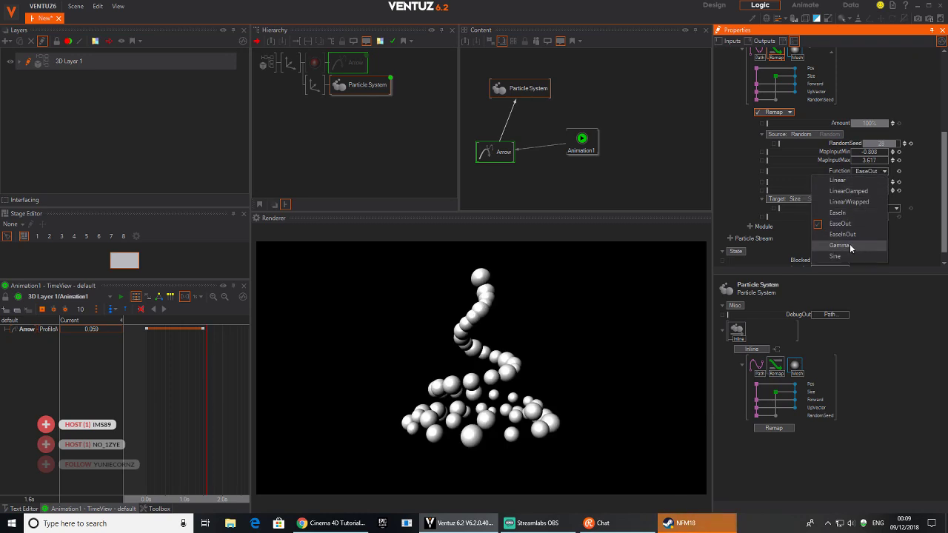
{"action": "left_click", "coordinate": [852, 245]}
{"action": "left_click", "coordinate": [883, 173]}
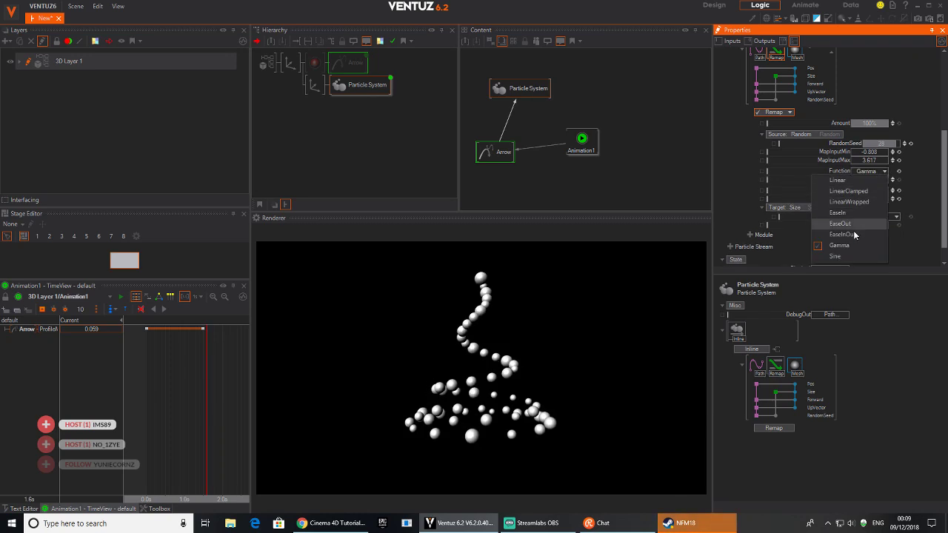
{"action": "left_click", "coordinate": [850, 256]}
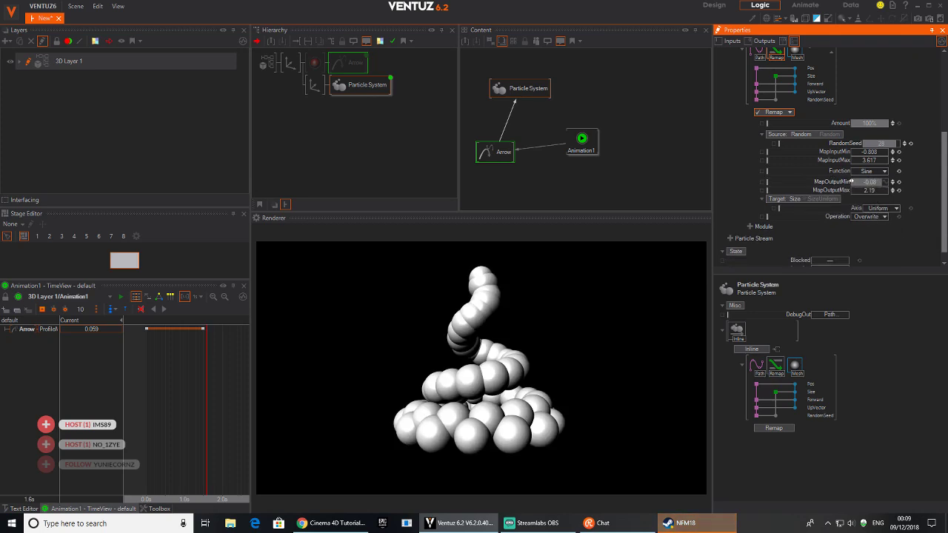
Step: Return the Remap function to Linear and set MapOutputMin to -0.65 and MapOutputMax to 4.15
{"action": "left_click_drag", "start_coordinate": [852, 181], "coordinate": [882, 188]}
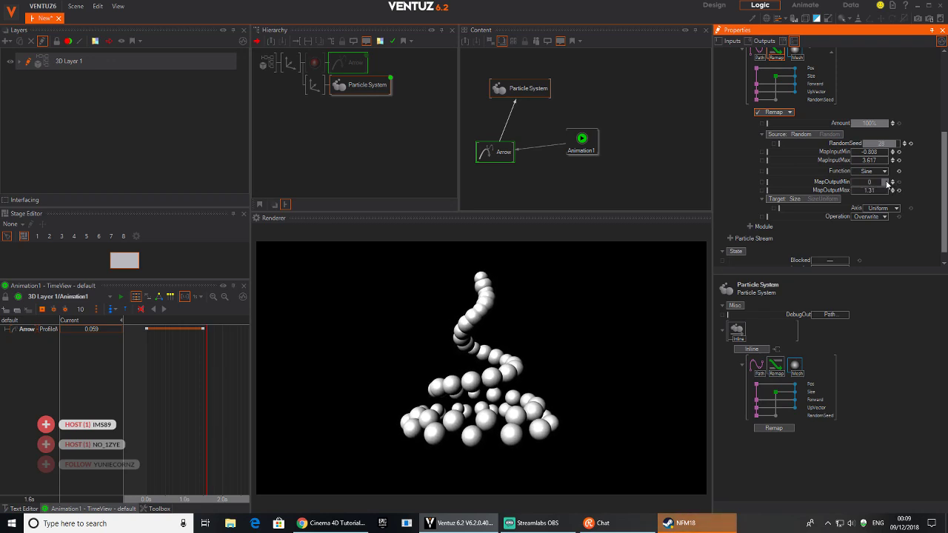
{"action": "left_click", "coordinate": [884, 172]}
{"action": "left_click", "coordinate": [867, 181]}
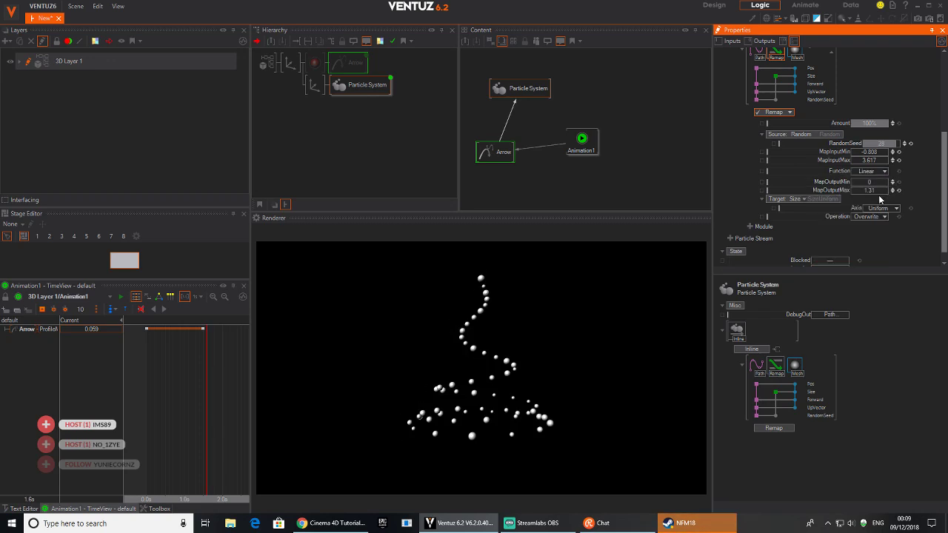
{"action": "left_click_drag", "start_coordinate": [862, 197], "coordinate": [850, 179]}
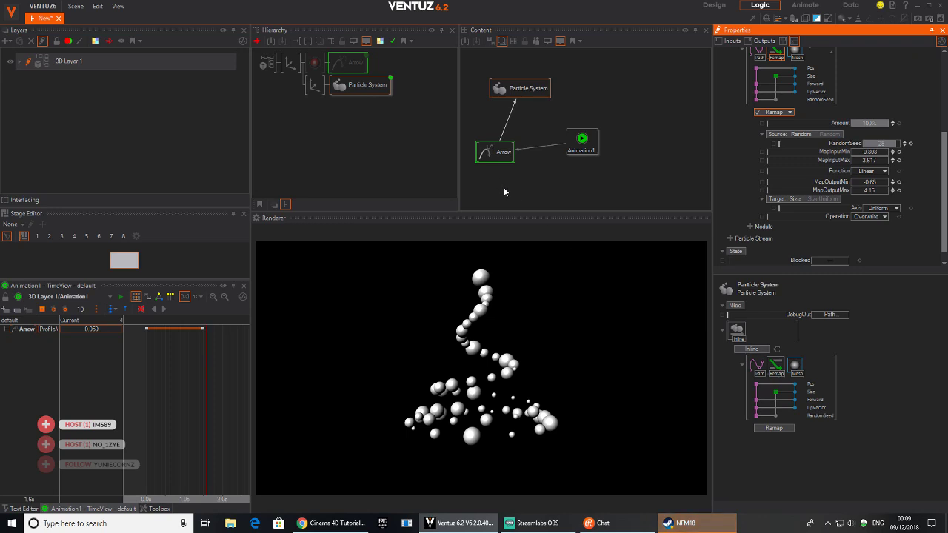
Step: Unblock the red material node to show the ribbon again, and reselect the Particle System
{"action": "left_click", "coordinate": [314, 64]}
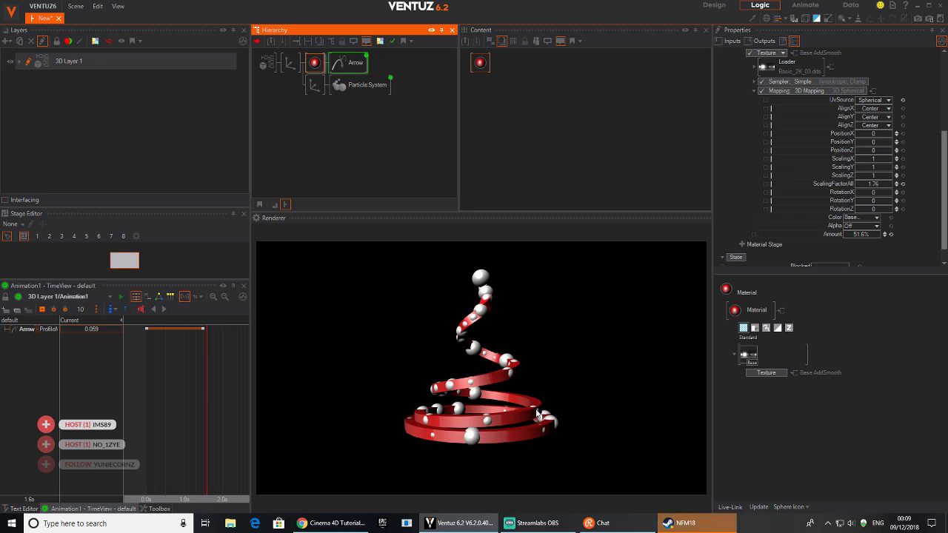
{"action": "left_click", "coordinate": [348, 84]}
{"action": "left_click", "coordinate": [520, 88]}
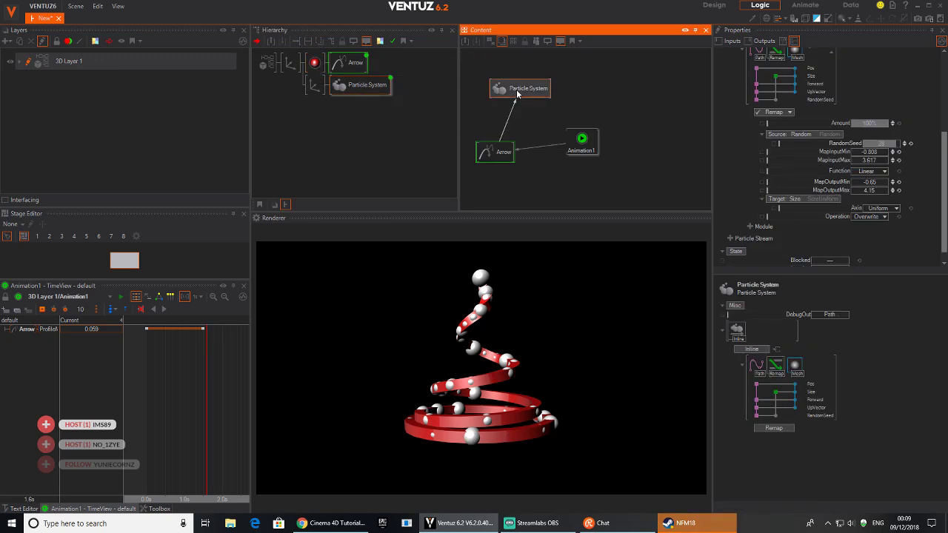
Step: Add a Noise modifier to the particle stream and place it between the Path emitter and the Remap modifier
{"action": "scroll", "coordinate": [862, 78], "scroll_direction": "up", "scroll_amount": 2}
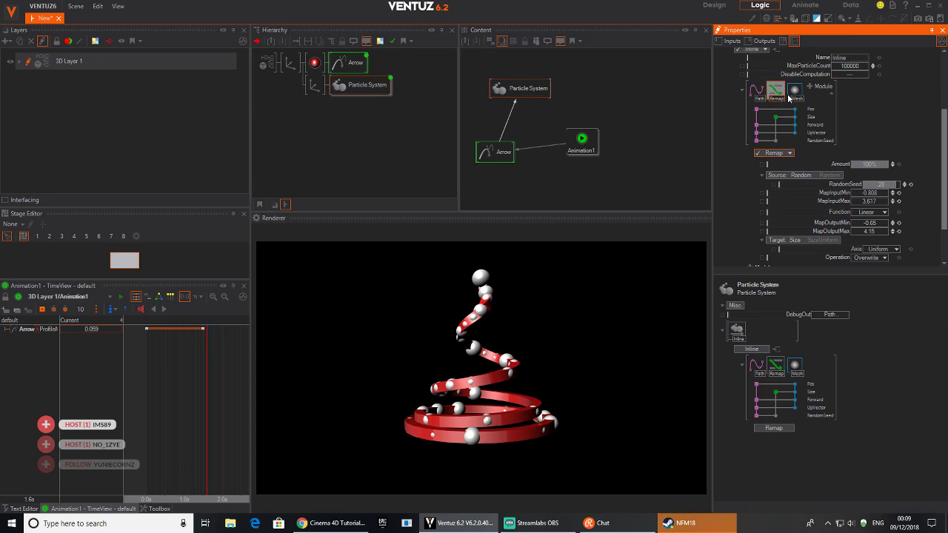
{"action": "left_click", "coordinate": [813, 88]}
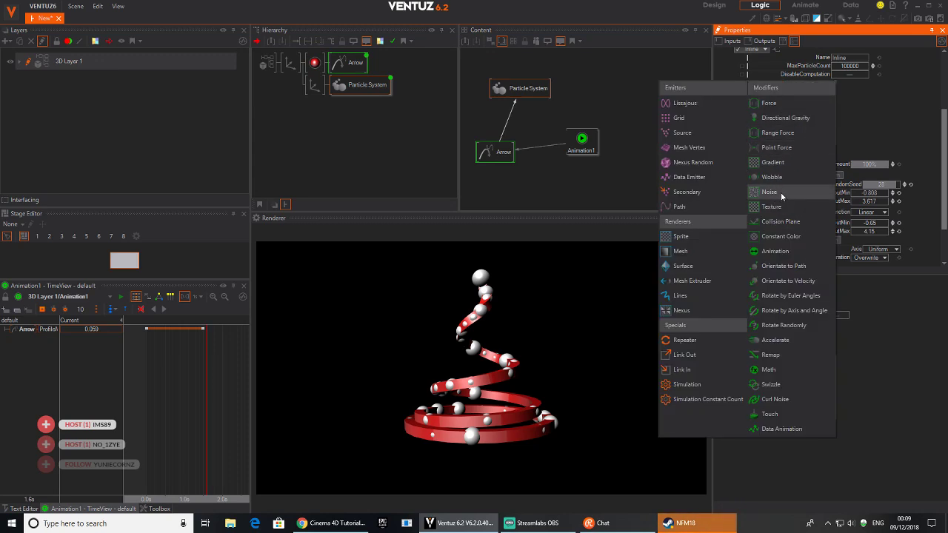
{"action": "left_click", "coordinate": [781, 191]}
{"action": "left_click_drag", "start_coordinate": [814, 88], "coordinate": [766, 101]}
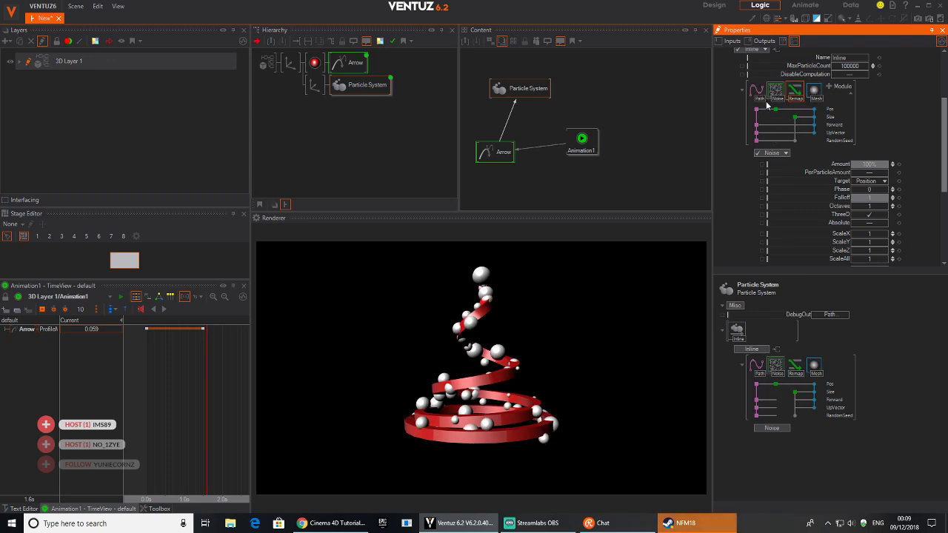
Step: Set the Noise modifier's Phase to 0.665, Falloff to 0.957, Octaves to 13 and ScaleAll to 9.355
{"action": "scroll", "coordinate": [912, 144], "scroll_direction": "down", "scroll_amount": 3}
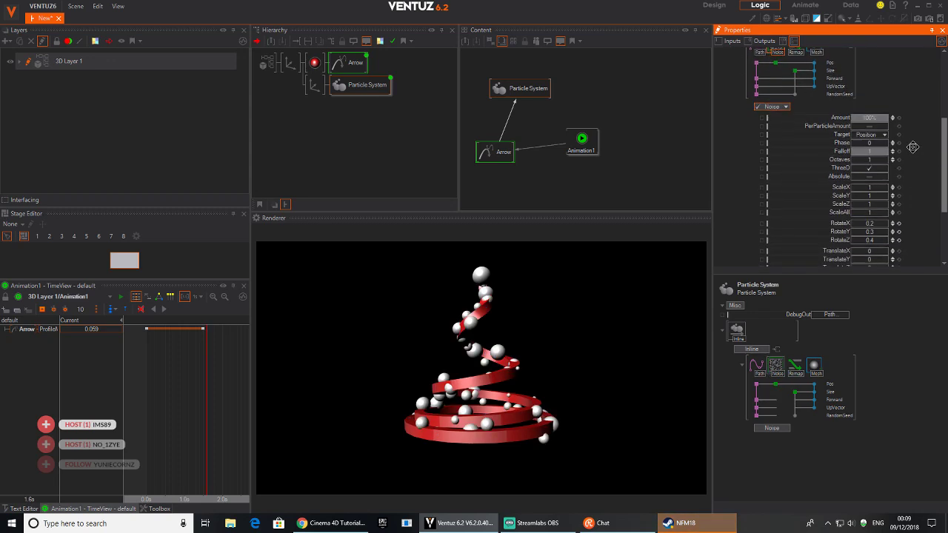
{"action": "scroll", "coordinate": [885, 208], "scroll_direction": "down", "scroll_amount": 3}
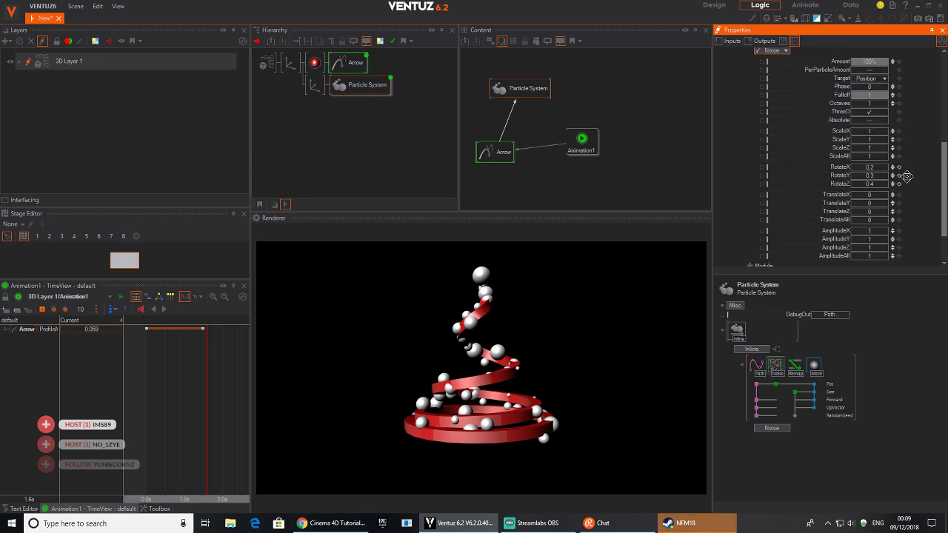
{"action": "scroll", "coordinate": [901, 172], "scroll_direction": "up", "scroll_amount": 1}
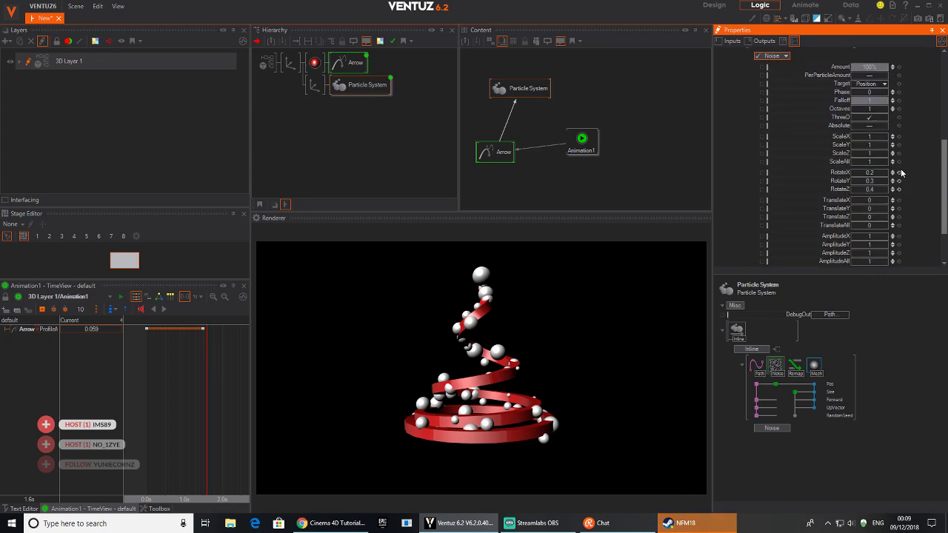
{"action": "mouse_move", "coordinate": [876, 109]}
{"action": "left_mouse_down"}
{"action": "mouse_move", "coordinate": [887, 111]}
{"action": "mouse_move", "coordinate": [851, 98]}
{"action": "mouse_move", "coordinate": [881, 98]}
{"action": "left_mouse_up"}
{"action": "left_click_drag", "start_coordinate": [902, 99], "coordinate": [855, 96]}
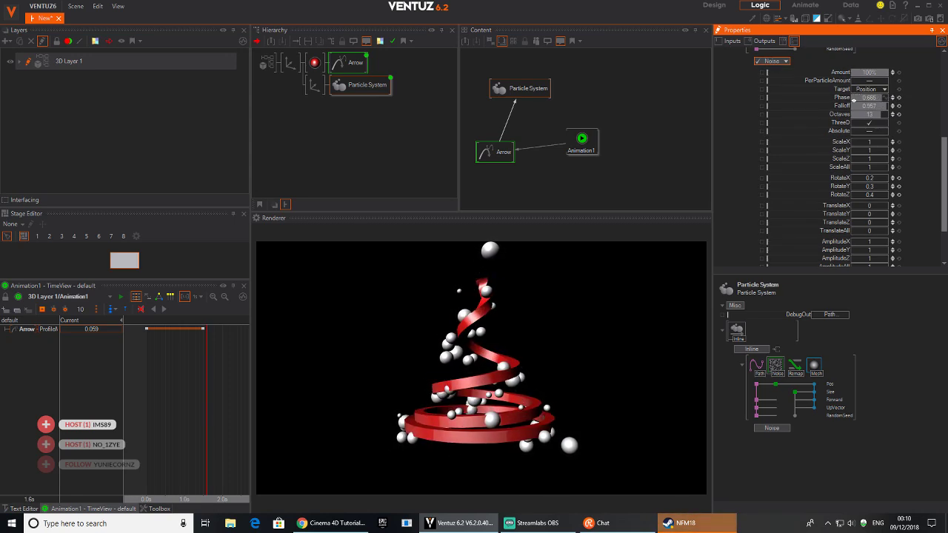
{"action": "left_click_drag", "start_coordinate": [875, 166], "coordinate": [887, 165]}
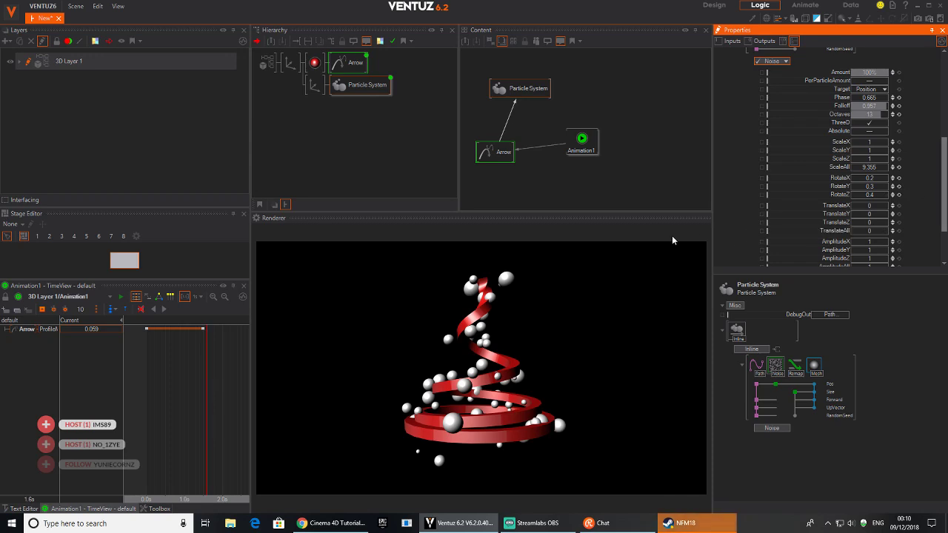
Step: Set the particle stream's Path emitter to a Mid of 0.4146 and an Extent of about 0.69
{"action": "left_click", "coordinate": [489, 154]}
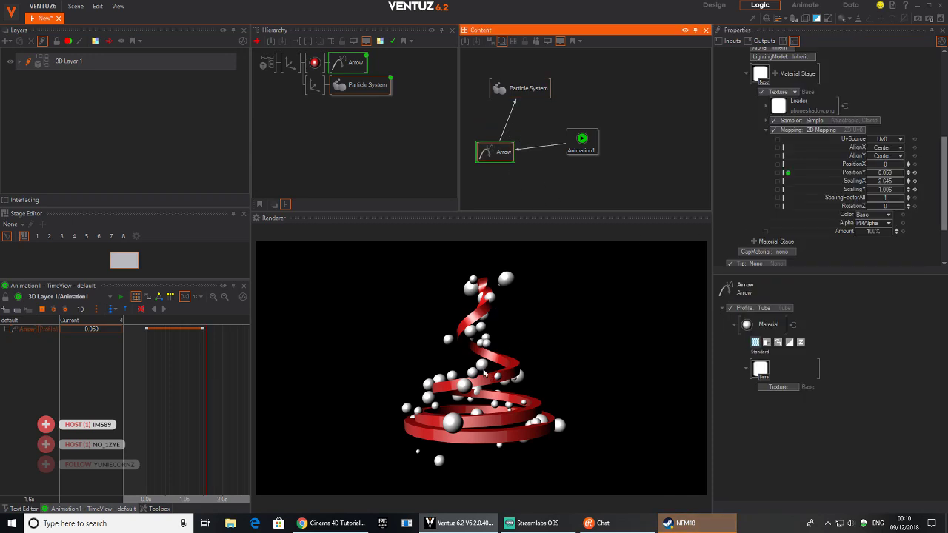
{"action": "scroll", "coordinate": [817, 101], "scroll_direction": "up", "scroll_amount": 8}
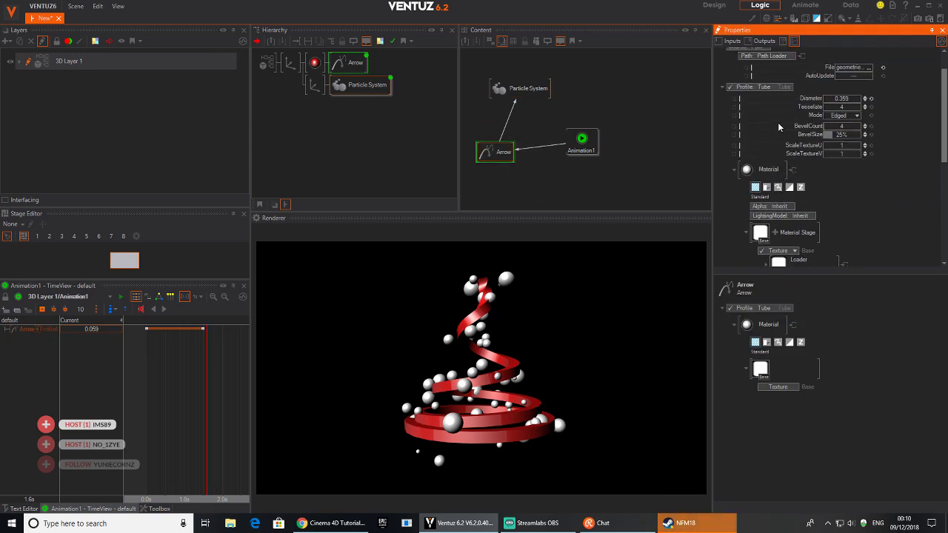
{"action": "left_click", "coordinate": [520, 89]}
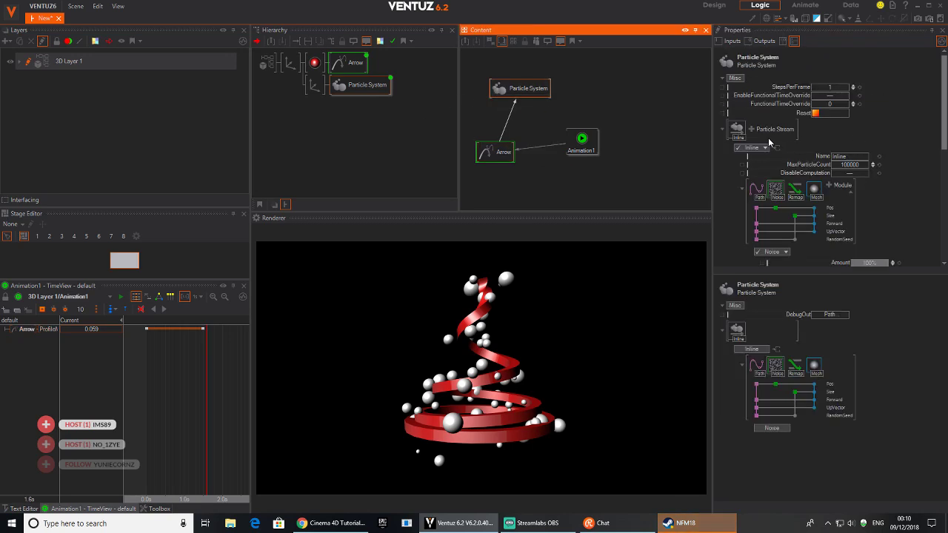
{"action": "left_click", "coordinate": [754, 191]}
{"action": "scroll", "coordinate": [888, 211], "scroll_direction": "down", "scroll_amount": 4}
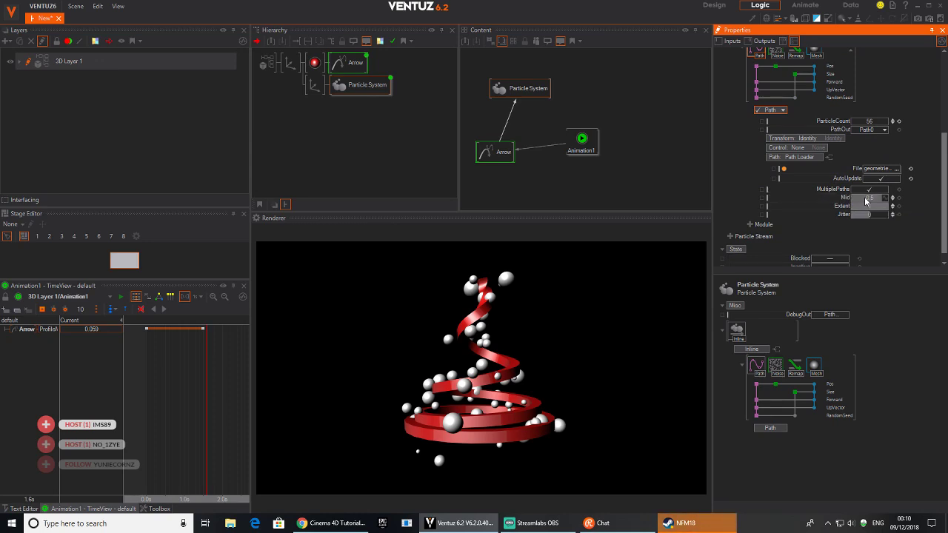
{"action": "mouse_move", "coordinate": [874, 199]}
{"action": "left_mouse_down"}
{"action": "mouse_move", "coordinate": [852, 195]}
{"action": "mouse_move", "coordinate": [876, 196]}
{"action": "mouse_move", "coordinate": [871, 210]}
{"action": "mouse_move", "coordinate": [851, 206]}
{"action": "mouse_move", "coordinate": [888, 200]}
{"action": "left_mouse_up"}
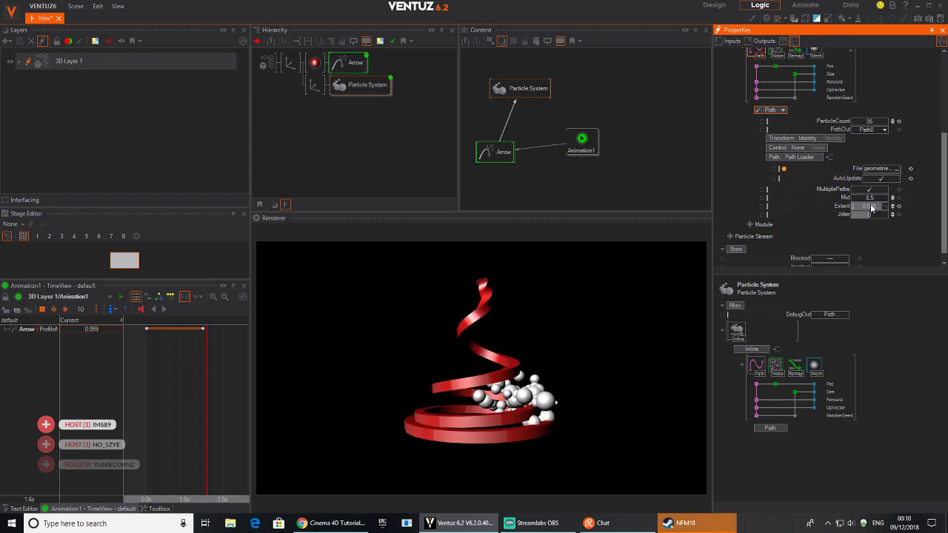
{"action": "mouse_move", "coordinate": [871, 208]}
{"action": "left_mouse_down"}
{"action": "mouse_move", "coordinate": [887, 195]}
{"action": "mouse_move", "coordinate": [851, 197]}
{"action": "mouse_move", "coordinate": [862, 198]}
{"action": "left_mouse_up"}
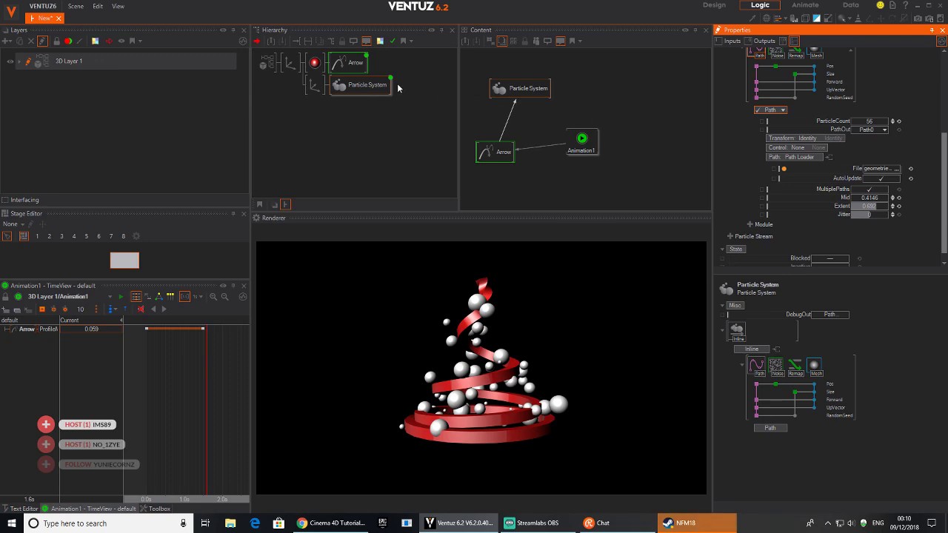
Step: Enable the Absolute option on the Particle System's Noise modifier
{"action": "left_click", "coordinate": [358, 86]}
{"action": "left_click", "coordinate": [511, 90]}
{"action": "scroll", "coordinate": [865, 129], "scroll_direction": "up", "scroll_amount": 2}
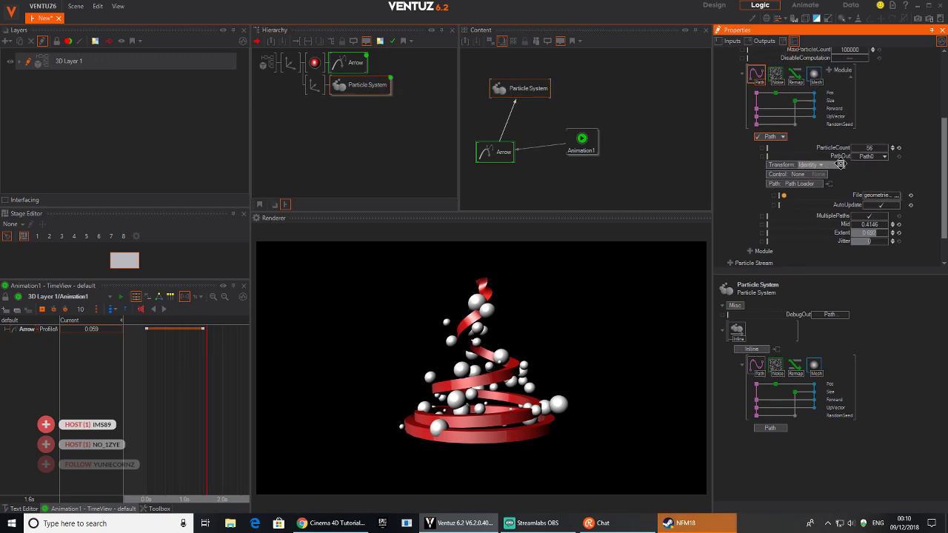
{"action": "left_click", "coordinate": [774, 74]}
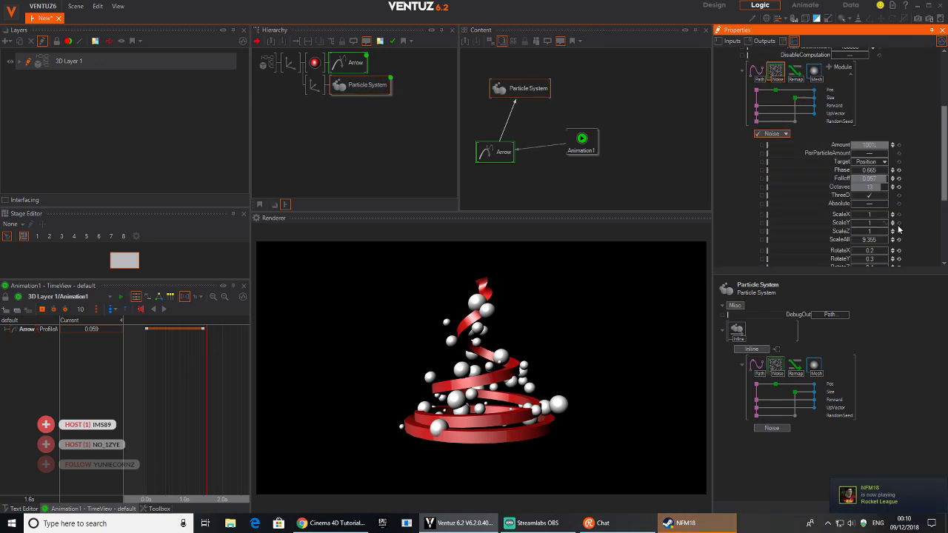
{"action": "scroll", "coordinate": [889, 200], "scroll_direction": "down", "scroll_amount": 2}
{"action": "left_click", "coordinate": [873, 183]}
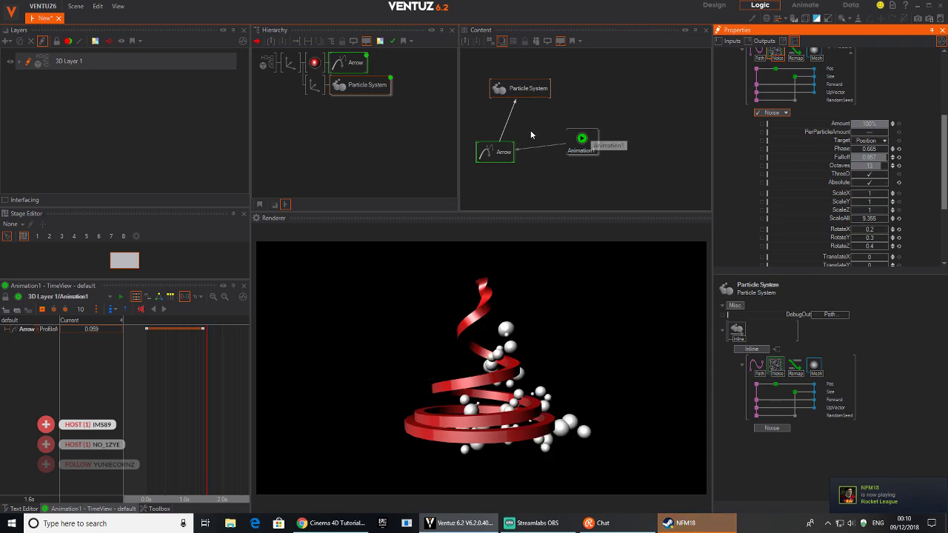
Step: Set the RotateY value of the particle stream's Noise modifier to 0
{"action": "left_click", "coordinate": [371, 87]}
{"action": "left_click", "coordinate": [534, 94]}
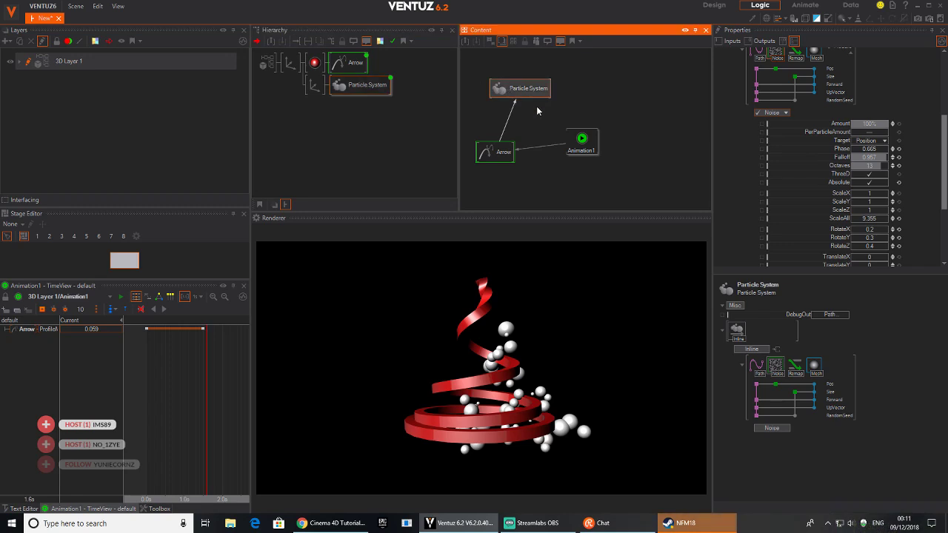
{"action": "left_click_drag", "start_coordinate": [901, 237], "coordinate": [872, 199]}
{"action": "left_click", "coordinate": [898, 198]}
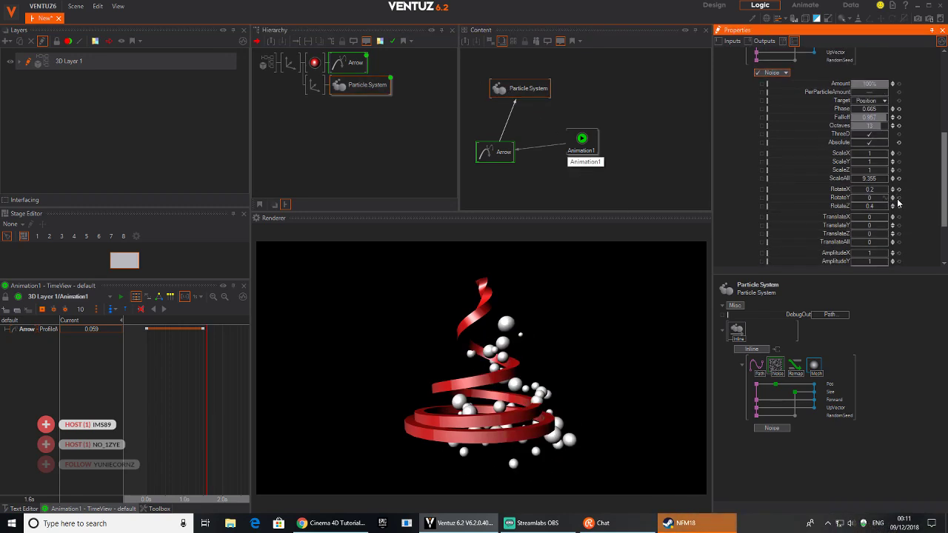
Step: Reset the particle stream's Path emitter to its default Mid of 0.5 and Extent of 1
{"action": "left_click", "coordinate": [495, 152]}
{"action": "left_click", "coordinate": [366, 87]}
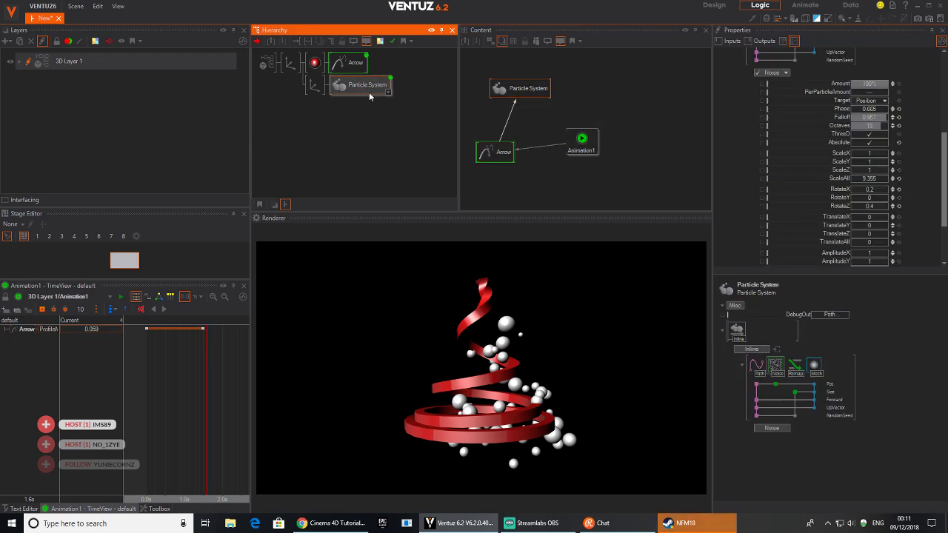
{"action": "left_click", "coordinate": [525, 93]}
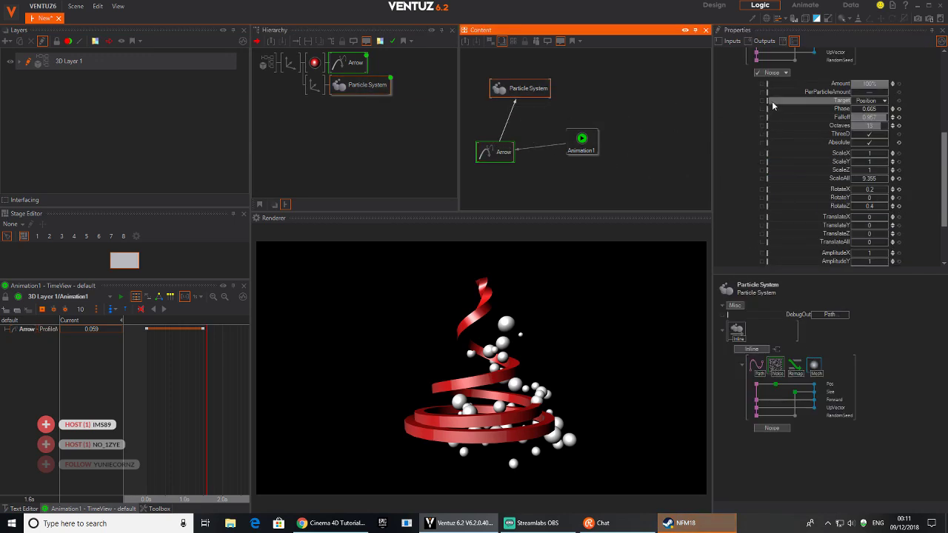
{"action": "scroll", "coordinate": [771, 102], "scroll_direction": "up", "scroll_amount": 2}
{"action": "left_click", "coordinate": [756, 86]}
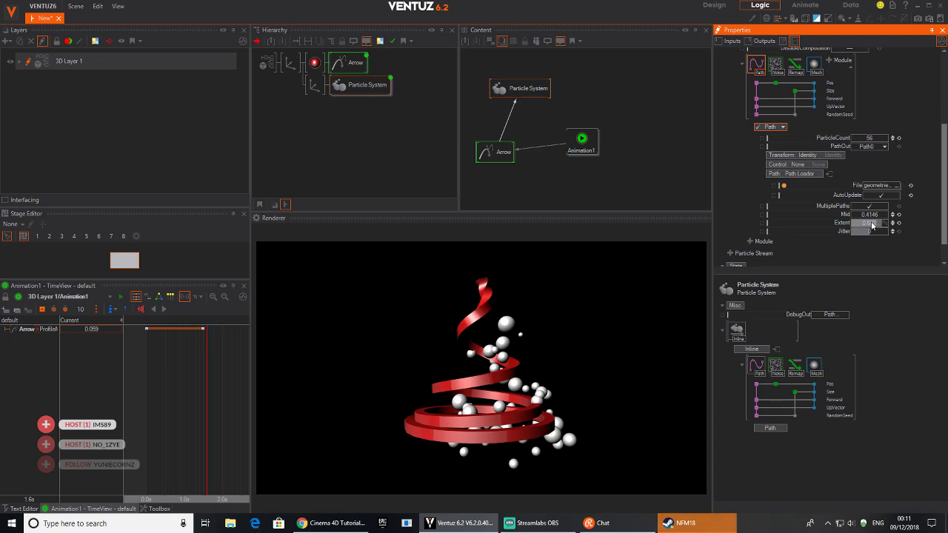
{"action": "left_click_drag", "start_coordinate": [872, 225], "coordinate": [889, 216]}
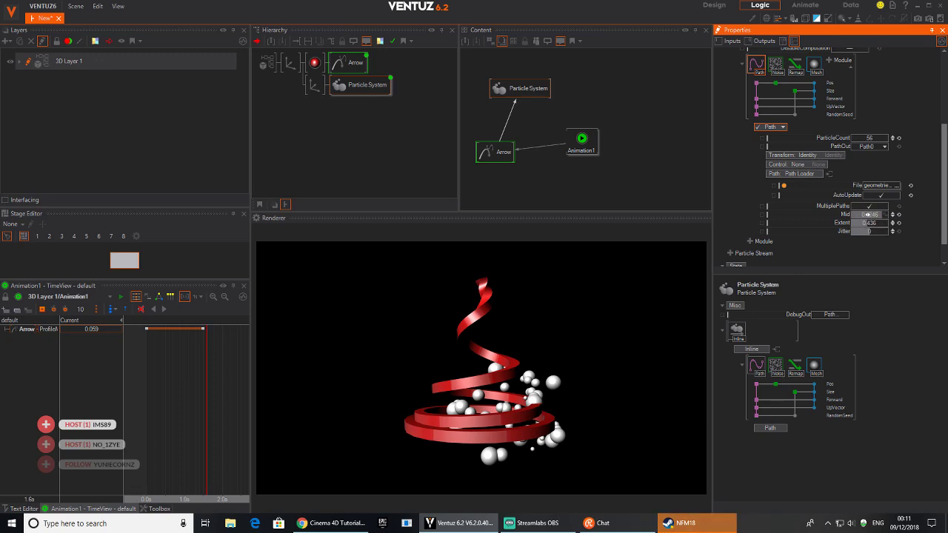
{"action": "mouse_move", "coordinate": [868, 214]}
{"action": "left_mouse_down"}
{"action": "mouse_move", "coordinate": [855, 214]}
{"action": "mouse_move", "coordinate": [877, 215]}
{"action": "left_mouse_up"}
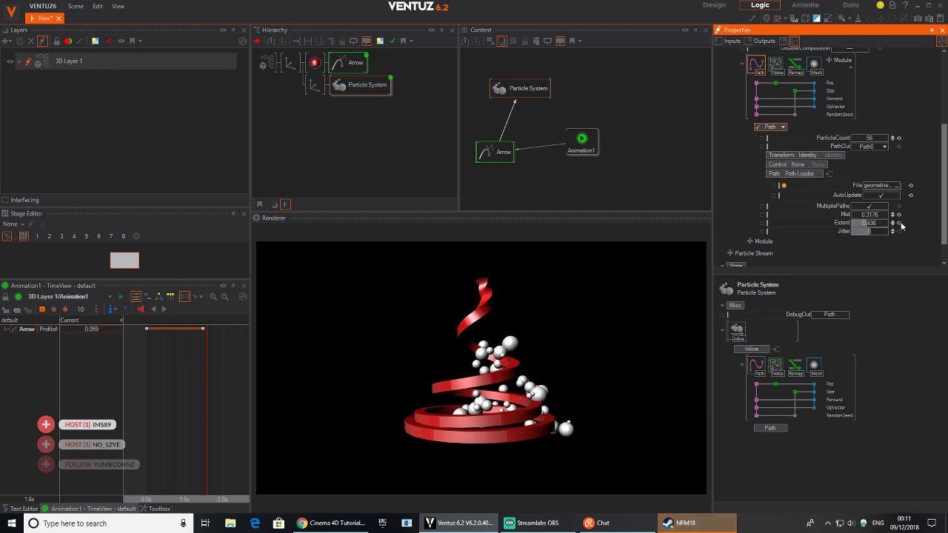
{"action": "left_click", "coordinate": [899, 215]}
{"action": "left_click", "coordinate": [899, 223]}
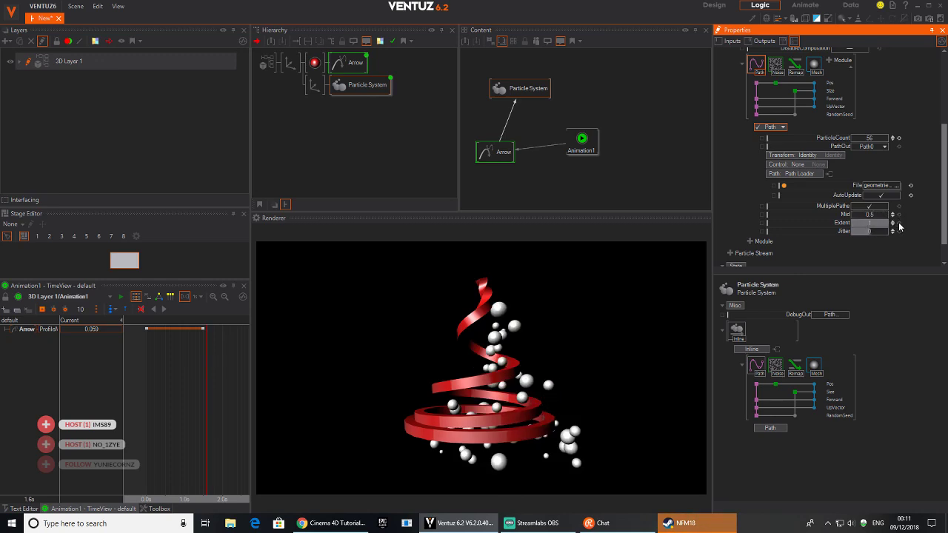
Step: Disable the ThreeD and Absolute options of the particle stream's Noise modifier
{"action": "left_click", "coordinate": [496, 94]}
{"action": "left_click", "coordinate": [776, 66]}
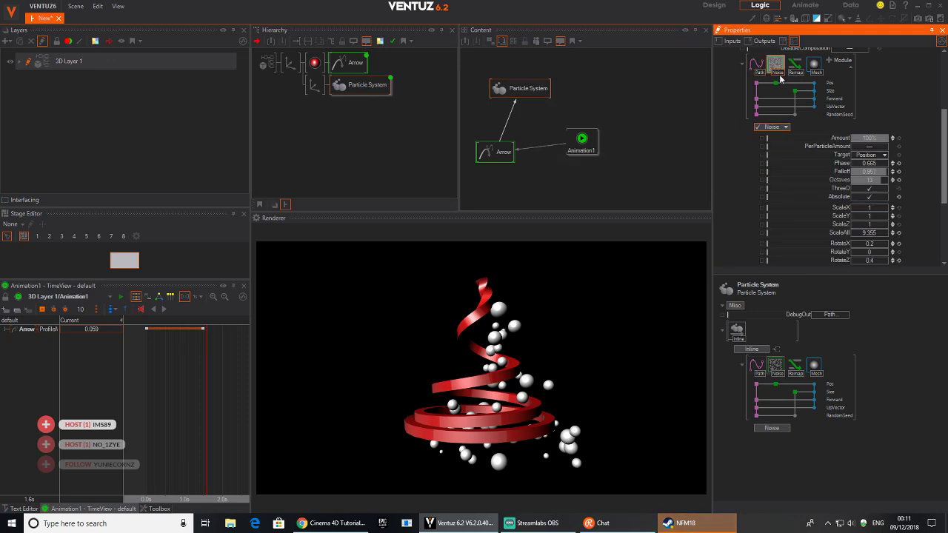
{"action": "left_click", "coordinate": [876, 189]}
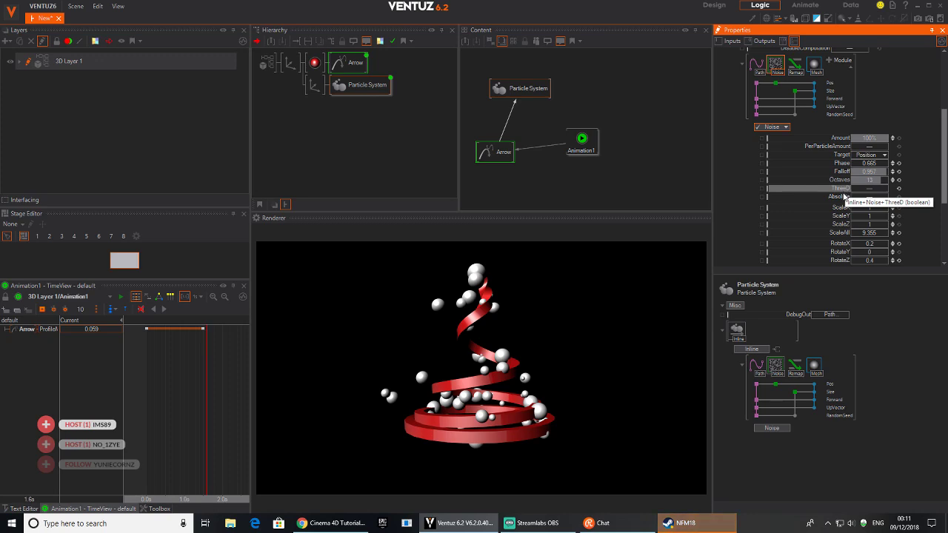
Step: Set the Path emitter's Mid to 0.526 with Extent at 1, and disable its MultiplePaths option
{"action": "left_click", "coordinate": [357, 89]}
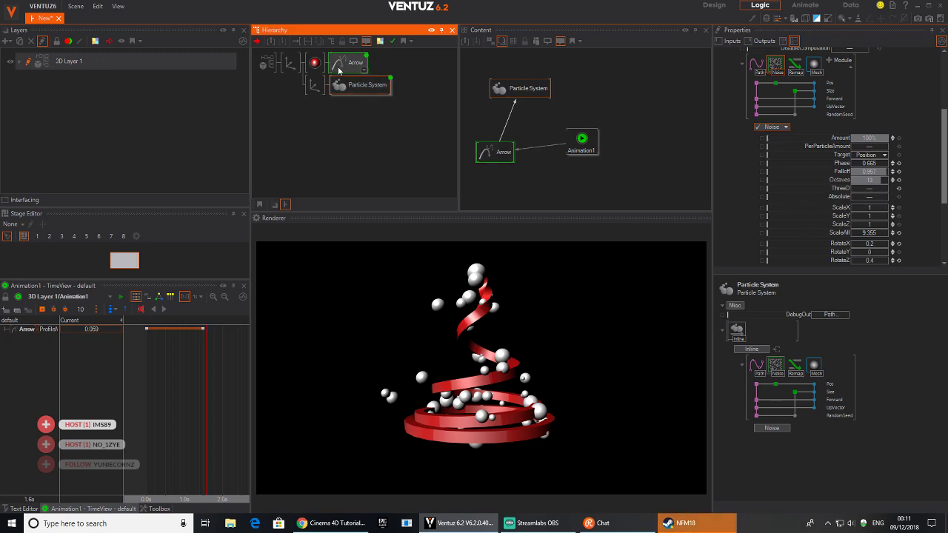
{"action": "left_click", "coordinate": [756, 66]}
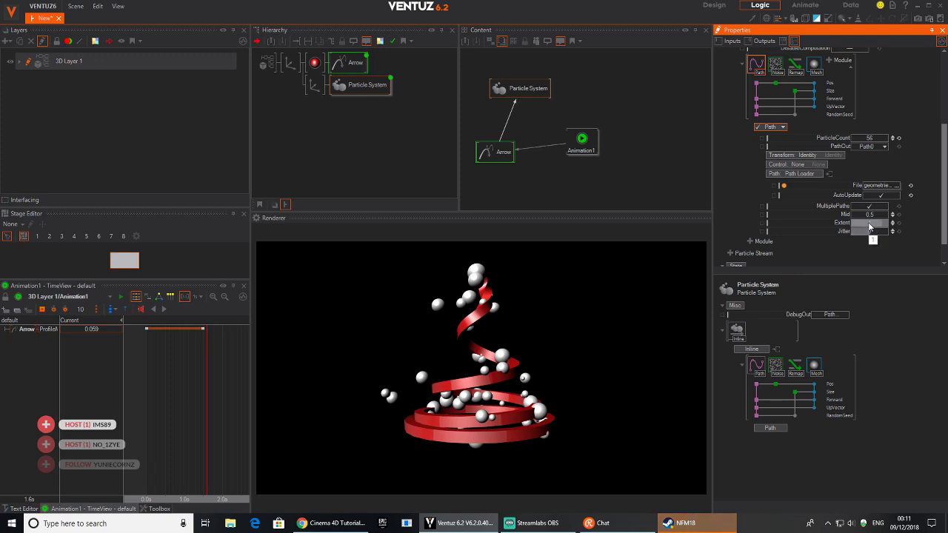
{"action": "left_click_drag", "start_coordinate": [873, 223], "coordinate": [850, 213]}
{"action": "left_click", "coordinate": [899, 231]}
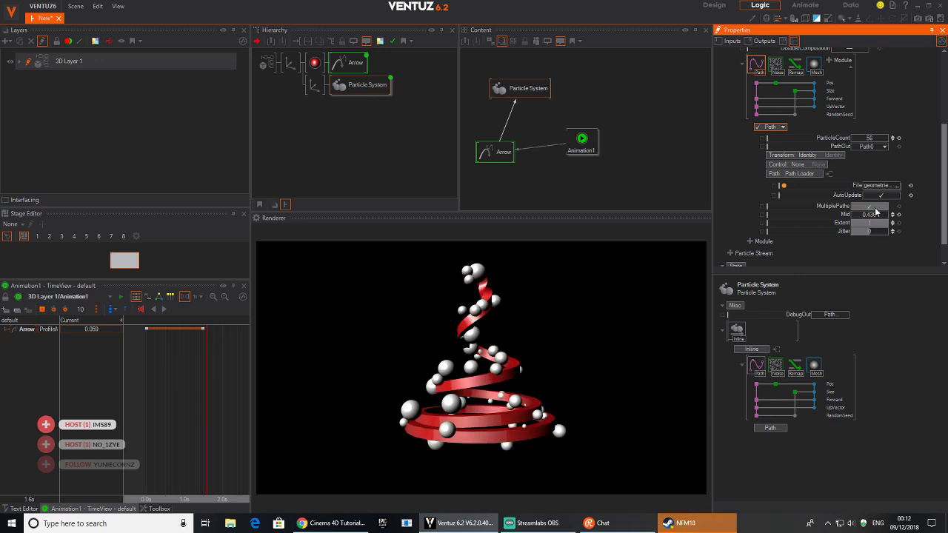
{"action": "left_click_drag", "start_coordinate": [877, 216], "coordinate": [862, 214]}
Step: Add a second Remap modifier to the particle stream and place it between the first Remap and the Mesh renderer
{"action": "left_click", "coordinate": [343, 65]}
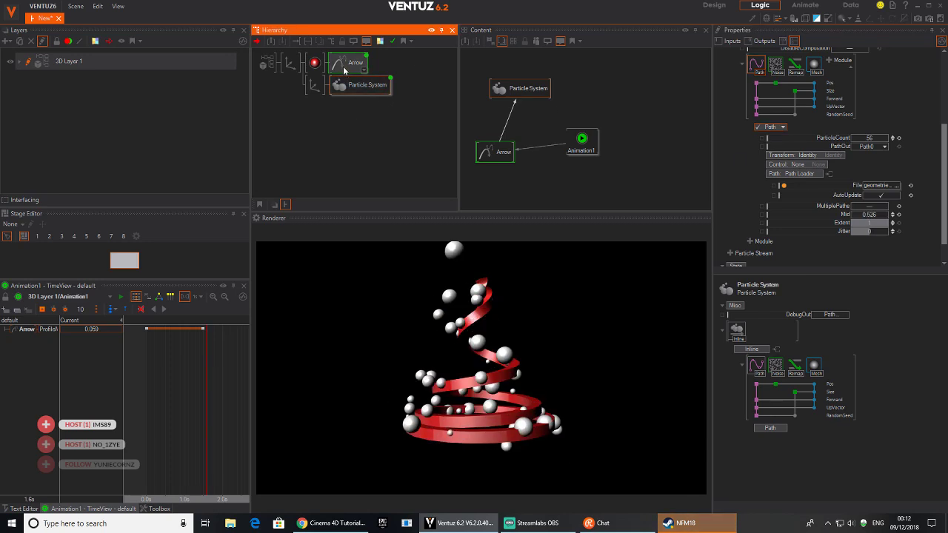
{"action": "left_click", "coordinate": [345, 86]}
{"action": "left_click", "coordinate": [522, 89]}
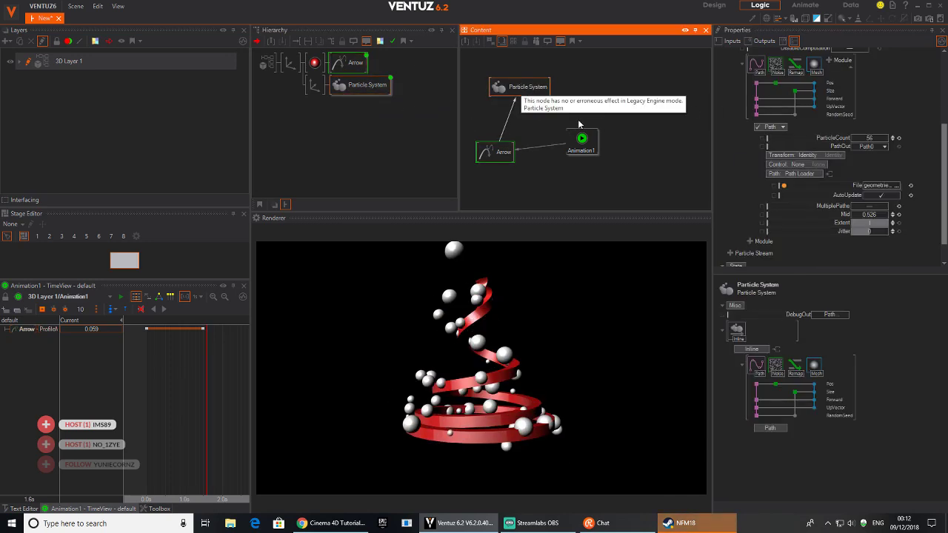
{"action": "scroll", "coordinate": [852, 79], "scroll_direction": "up", "scroll_amount": 1}
{"action": "left_click", "coordinate": [836, 72]}
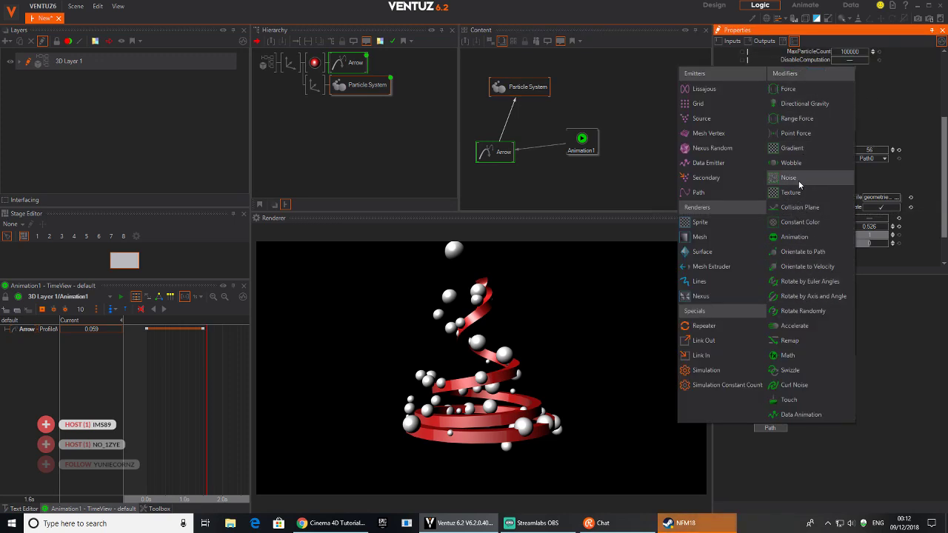
{"action": "left_click", "coordinate": [802, 343]}
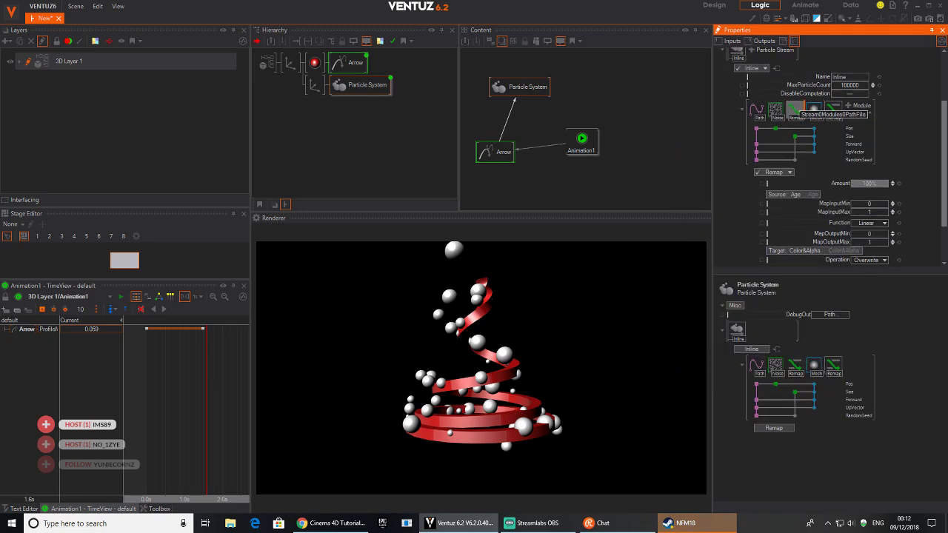
{"action": "left_click_drag", "start_coordinate": [831, 108], "coordinate": [815, 113]}
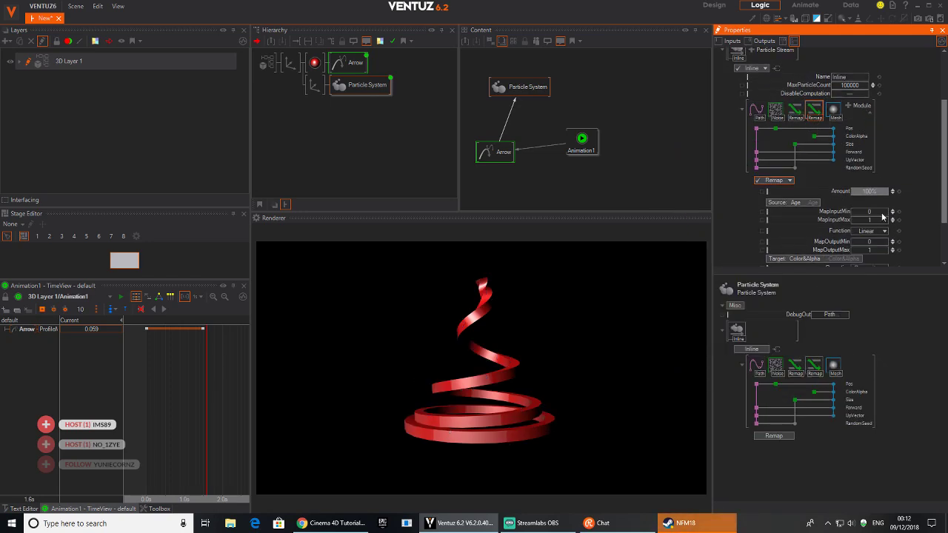
Step: Set the second Remap modifier's source to Random to drive the particles' color and alpha
{"action": "scroll", "coordinate": [852, 185], "scroll_direction": "down", "scroll_amount": 2}
{"action": "left_click", "coordinate": [804, 143]}
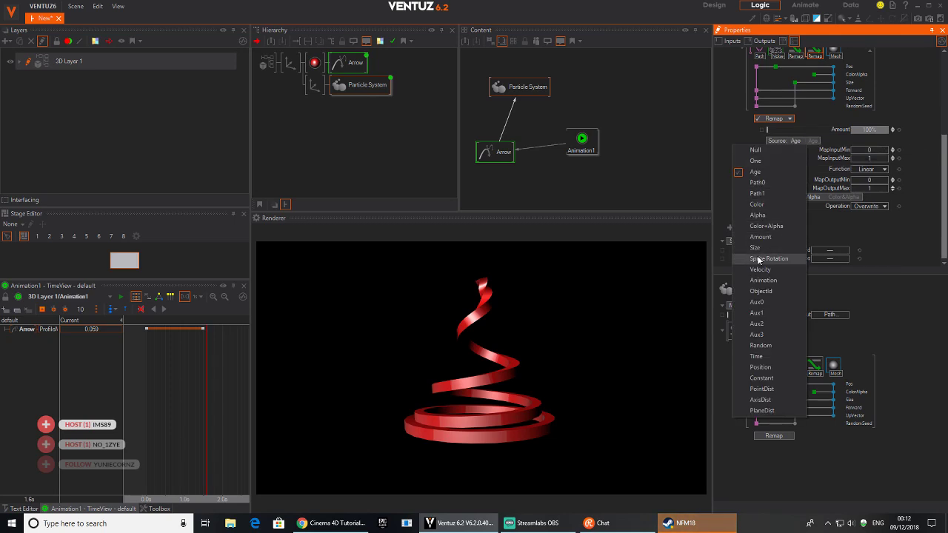
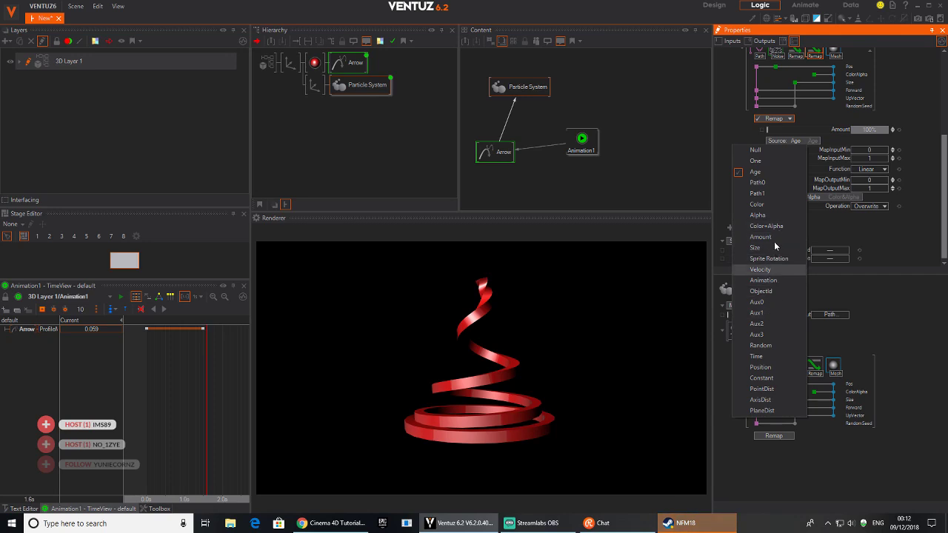
{"action": "left_click", "coordinate": [767, 345]}
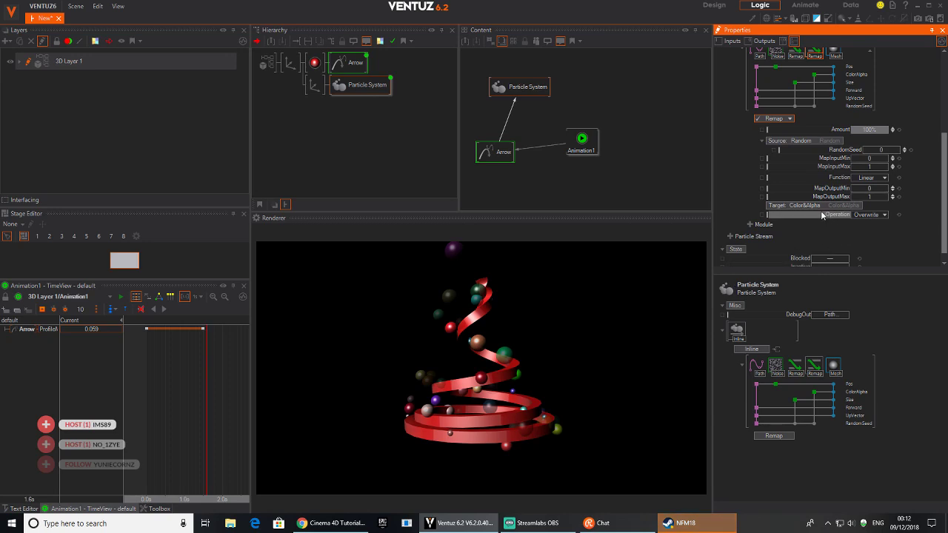
Step: Set the target of the particle system's random colour Remap module to Color only
{"action": "left_click", "coordinate": [789, 205]}
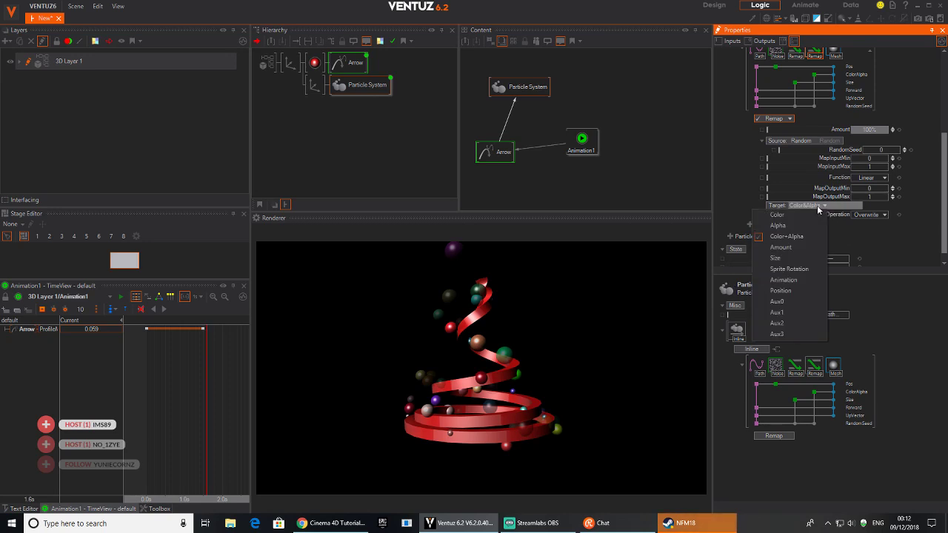
{"action": "left_click", "coordinate": [781, 215]}
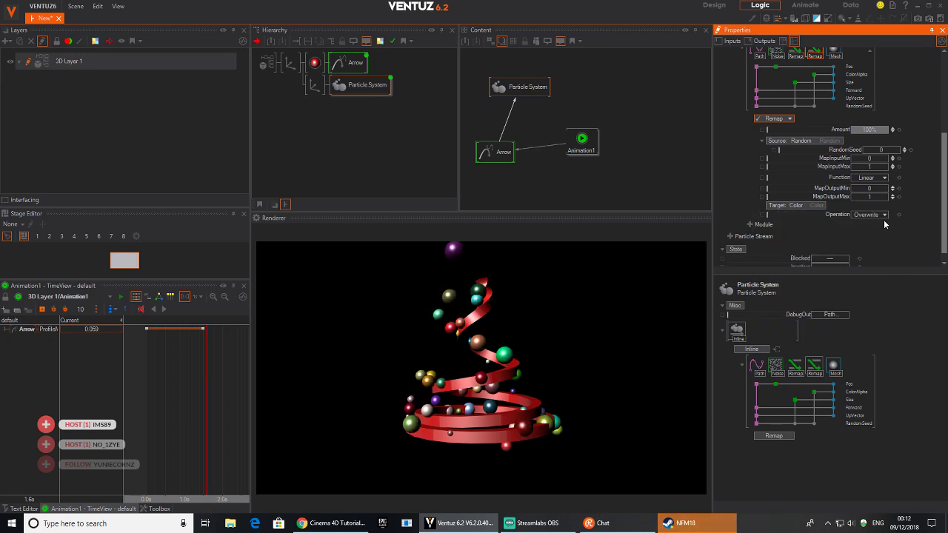
{"action": "left_click", "coordinate": [799, 205]}
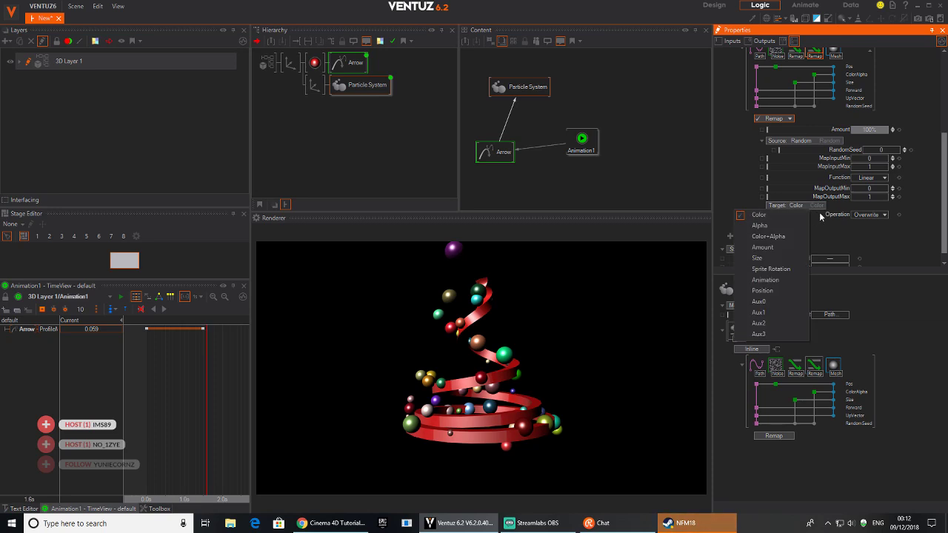
{"action": "left_click", "coordinate": [931, 212]}
{"action": "scroll", "coordinate": [902, 234], "scroll_direction": "down", "scroll_amount": 1}
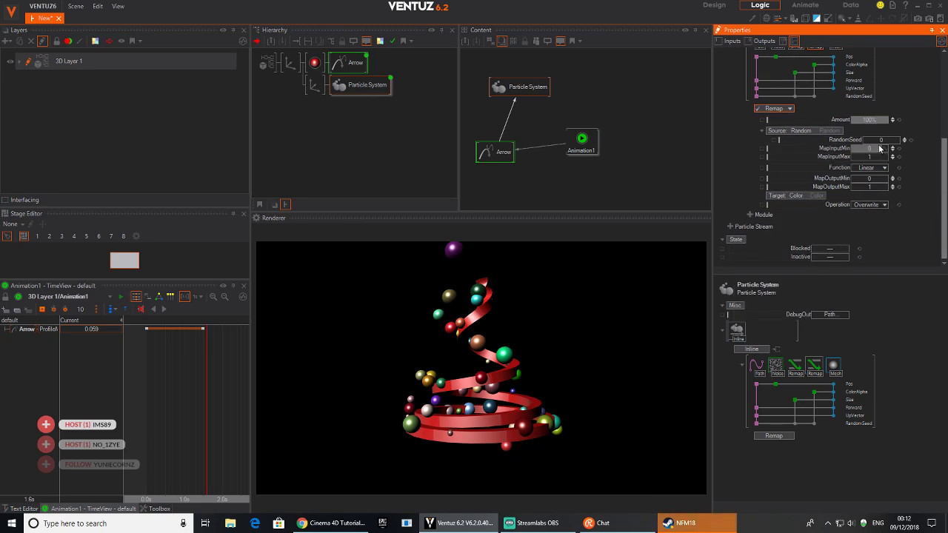
Step: Raise the colour Remap's RandomSeed to reshuffle the sphere colours and set its MapInputMin to 0.01
{"action": "left_click_drag", "start_coordinate": [880, 141], "coordinate": [900, 139]}
{"action": "left_click", "coordinate": [911, 141]}
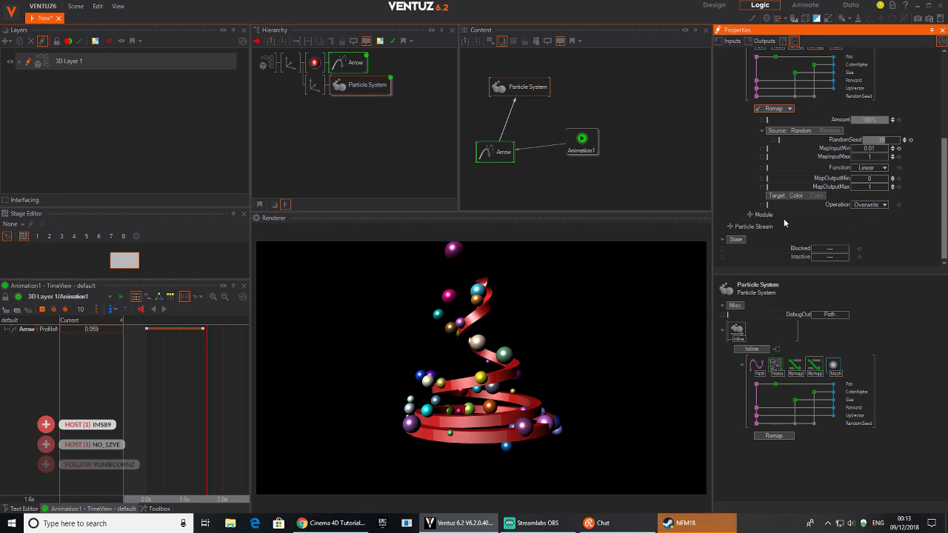
{"action": "mouse_move", "coordinate": [795, 130]}
{"action": "left_mouse_down"}
{"action": "mouse_move", "coordinate": [796, 146]}
{"action": "mouse_move", "coordinate": [795, 131]}
{"action": "left_mouse_up"}
{"action": "scroll", "coordinate": [798, 185], "scroll_direction": "up", "scroll_amount": 3}
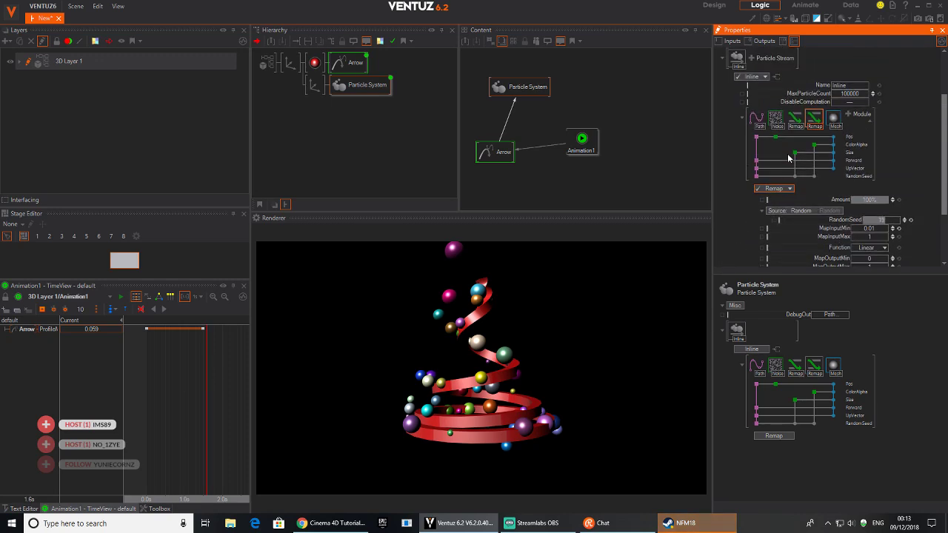
Step: Give the particle system's Render Meshes module a Material with the Standard option
{"action": "left_click", "coordinate": [832, 119]}
{"action": "scroll", "coordinate": [887, 202], "scroll_direction": "down", "scroll_amount": 3}
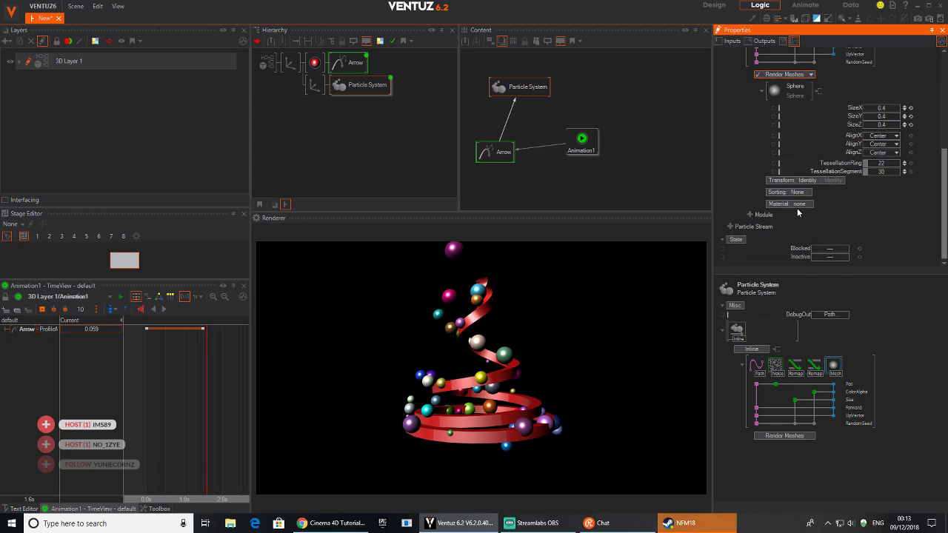
{"action": "left_click", "coordinate": [799, 205]}
{"action": "left_click", "coordinate": [794, 223]}
{"action": "scroll", "coordinate": [857, 225], "scroll_direction": "down", "scroll_amount": 2}
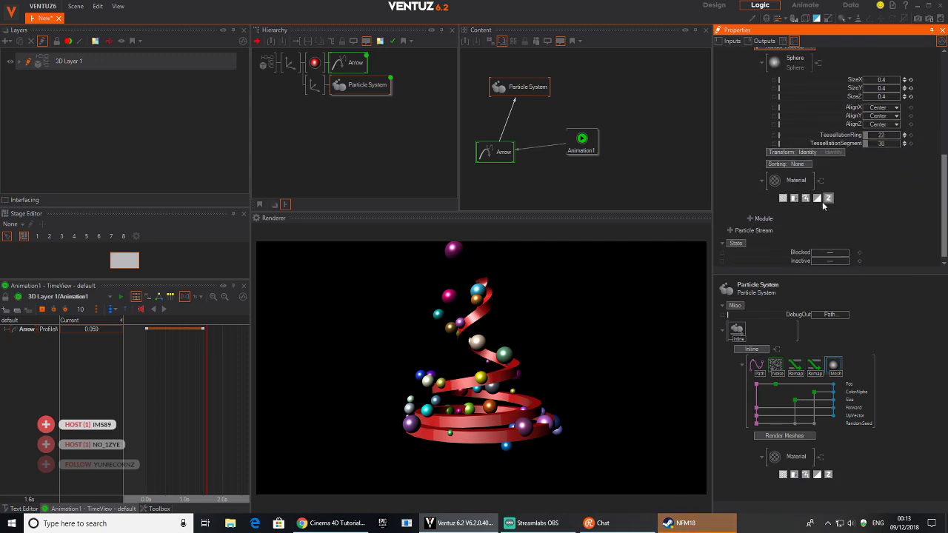
{"action": "left_click", "coordinate": [784, 199]}
Step: Add a Gloss texture as a material stage of the sphere material
{"action": "scroll", "coordinate": [807, 207], "scroll_direction": "down", "scroll_amount": 2}
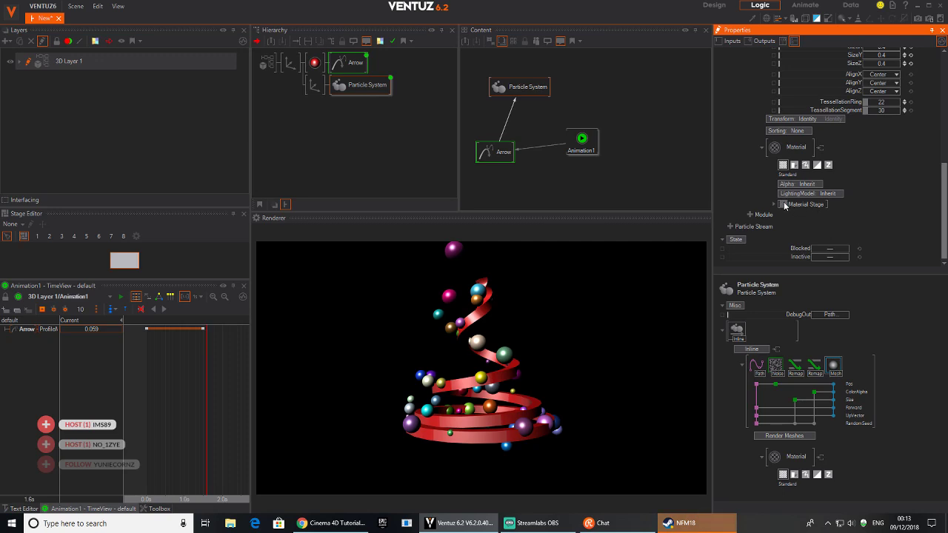
{"action": "left_click", "coordinate": [783, 203]}
{"action": "mouse_move", "coordinate": [756, 208]}
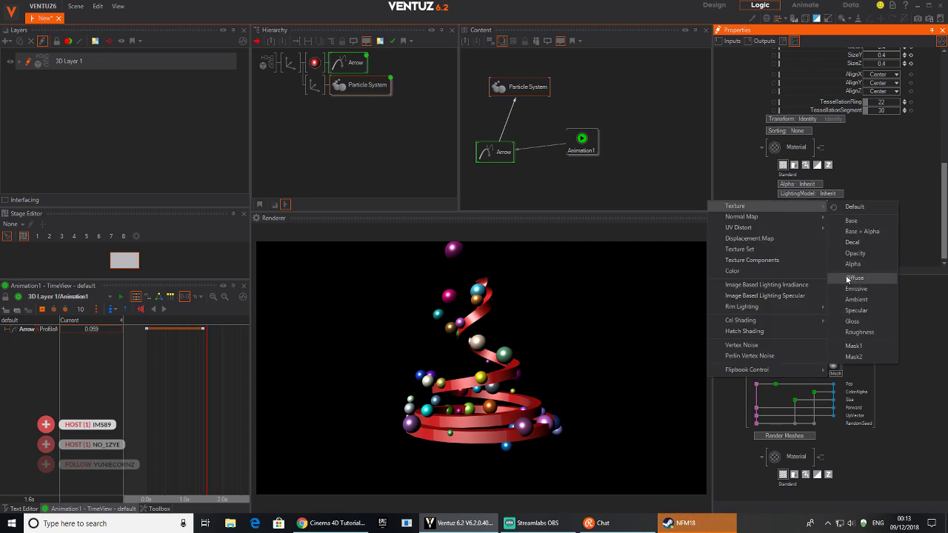
{"action": "left_click", "coordinate": [859, 321]}
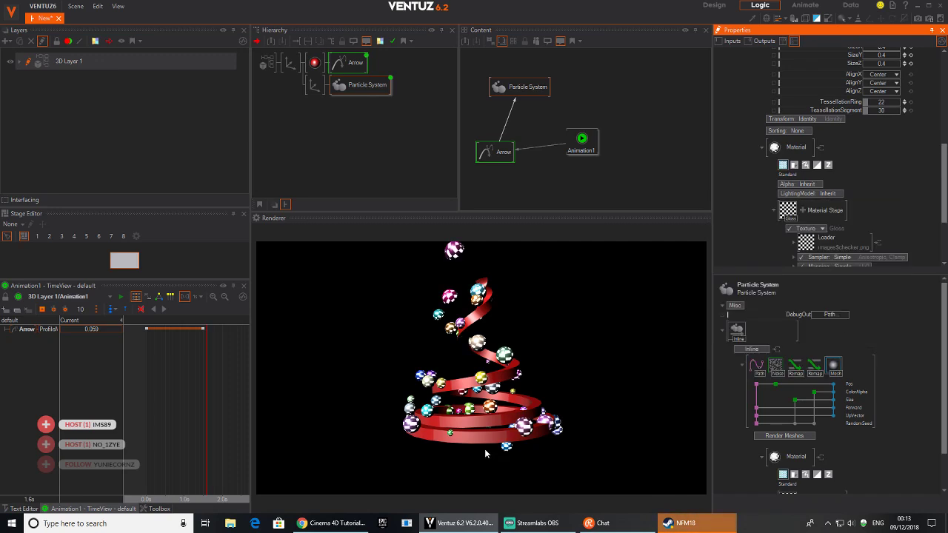
Step: Load metal_006b.jpg from the Images folder as the image of the Gloss texture
{"action": "scroll", "coordinate": [844, 198], "scroll_direction": "down", "scroll_amount": 2}
{"action": "left_click", "coordinate": [808, 196]}
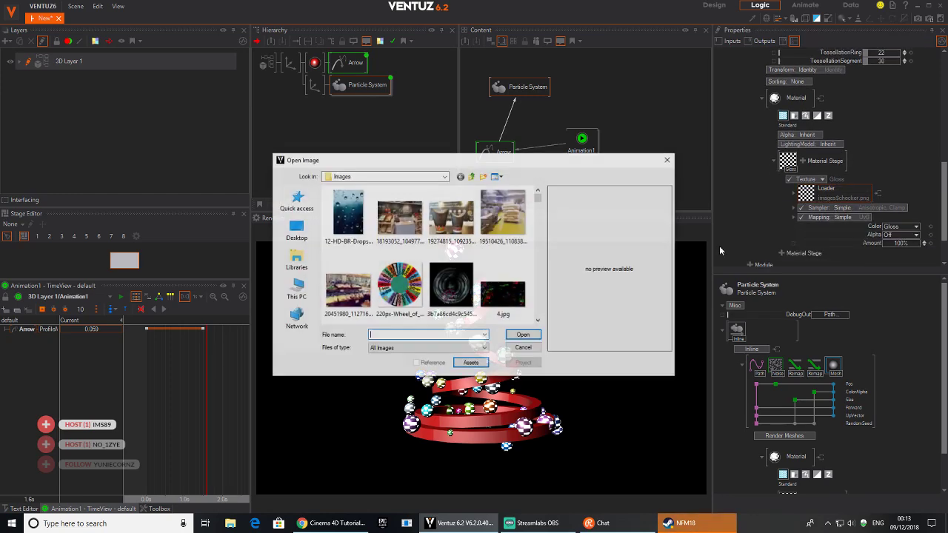
{"action": "left_click_drag", "start_coordinate": [539, 198], "coordinate": [538, 314]}
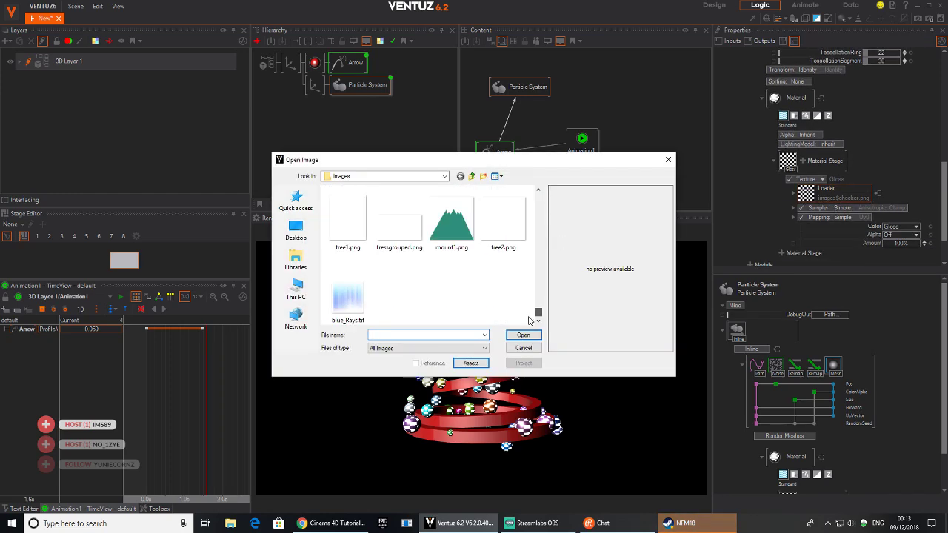
{"action": "scroll", "coordinate": [531, 314], "scroll_direction": "up", "scroll_amount": 1}
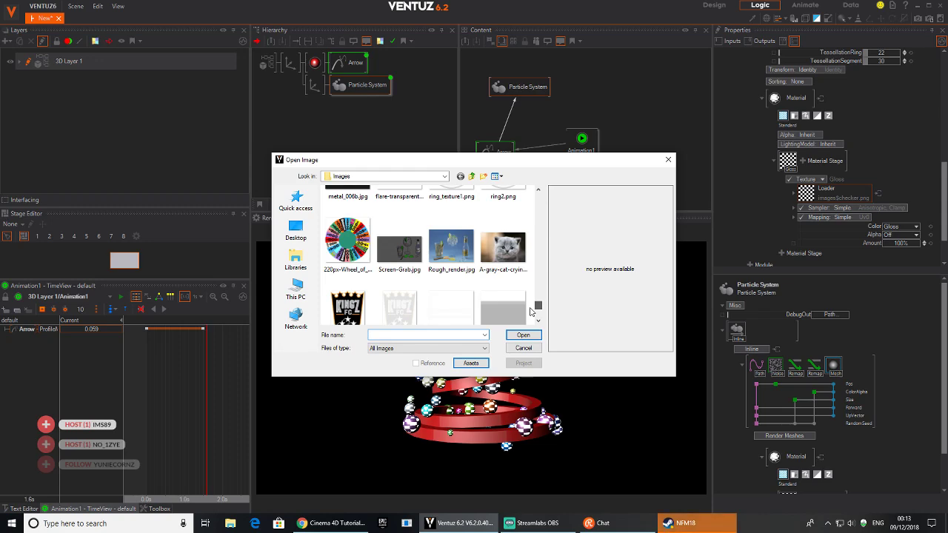
{"action": "scroll", "coordinate": [530, 311], "scroll_direction": "up", "scroll_amount": 2}
{"action": "left_click", "coordinate": [357, 297]}
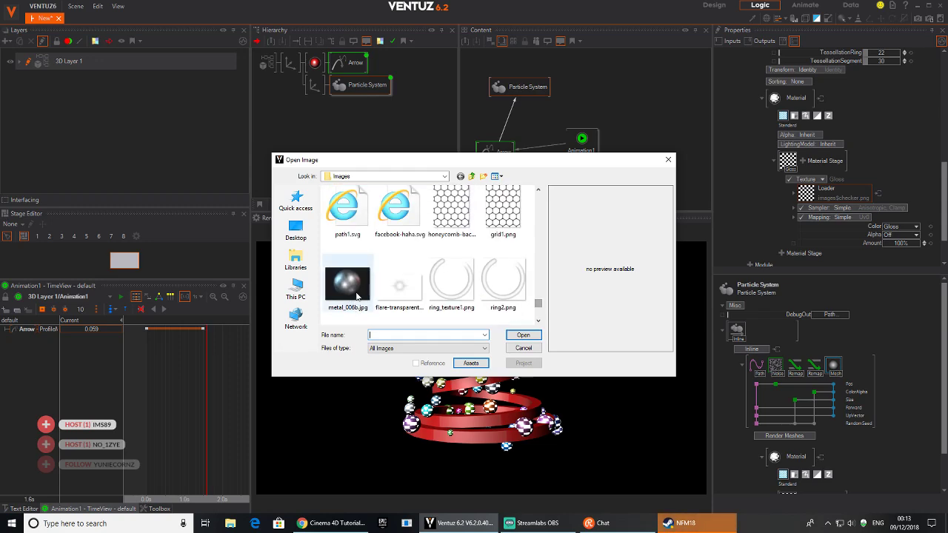
{"action": "left_click", "coordinate": [540, 338]}
{"action": "scroll", "coordinate": [889, 193], "scroll_direction": "down", "scroll_amount": 1}
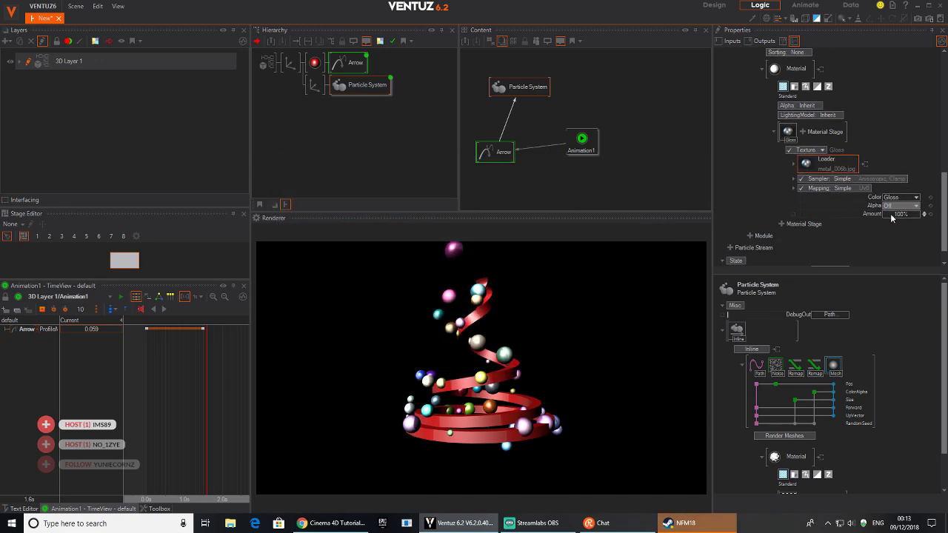
Step: Switch the Gloss texture to 3D Mapping with the Spherical source and set its ScalingFactorAll to 1.24
{"action": "left_click", "coordinate": [858, 188]}
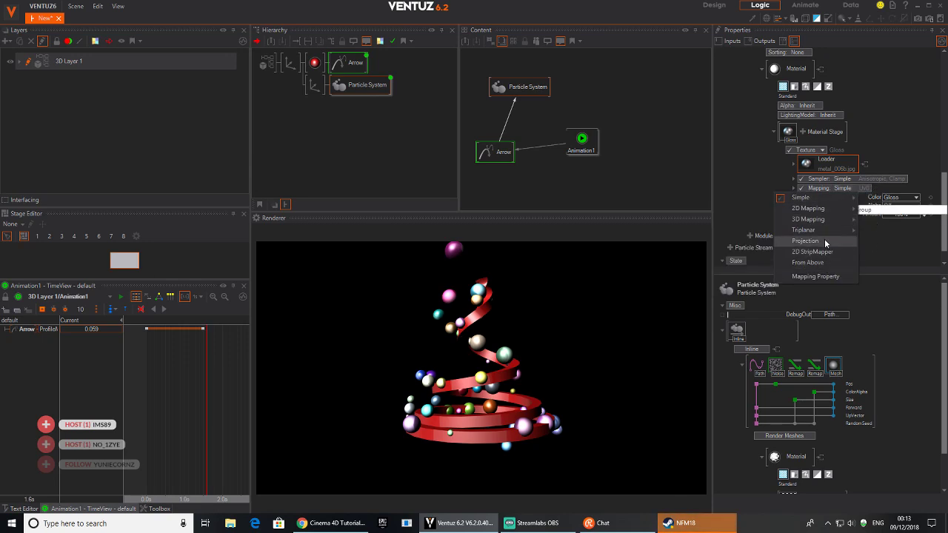
{"action": "mouse_move", "coordinate": [837, 217]}
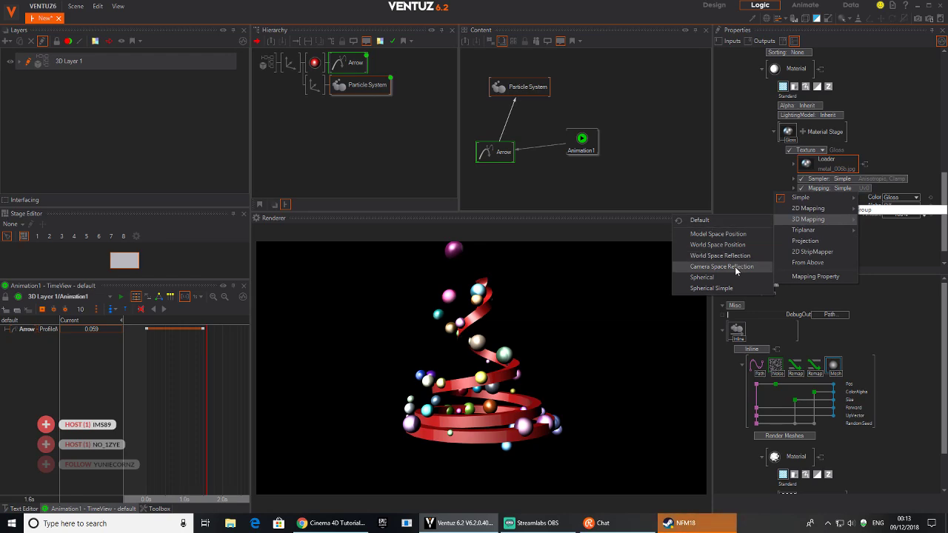
{"action": "left_click", "coordinate": [726, 277]}
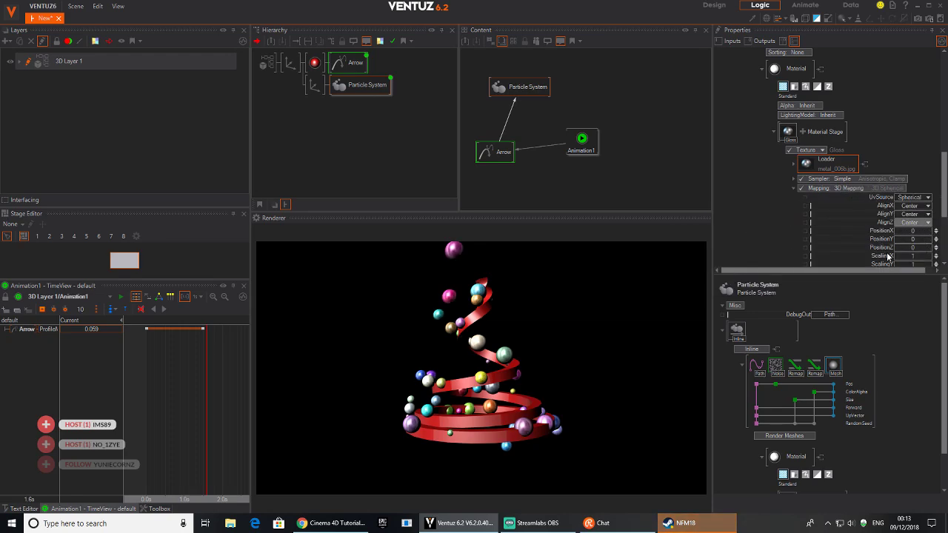
{"action": "scroll", "coordinate": [841, 194], "scroll_direction": "down", "scroll_amount": 3}
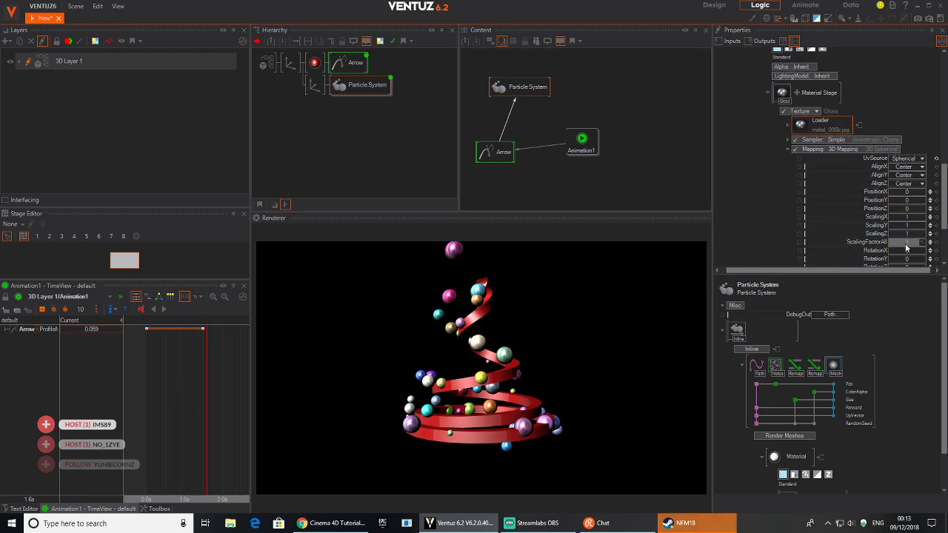
{"action": "left_click_drag", "start_coordinate": [904, 222], "coordinate": [910, 221]}
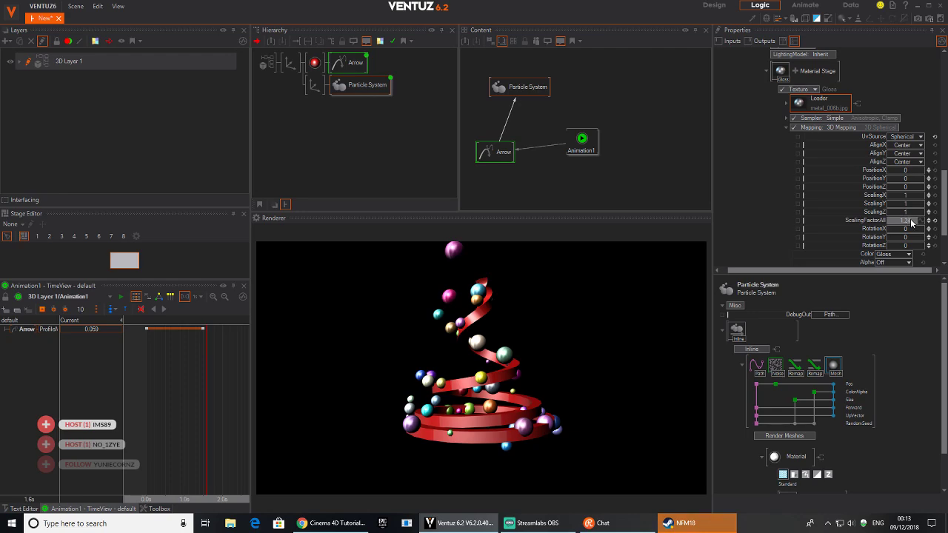
Step: Set the Gloss texture's simple sampler to Anisotropic Wrap and lower the texture amount below 100%
{"action": "left_click", "coordinate": [887, 120]}
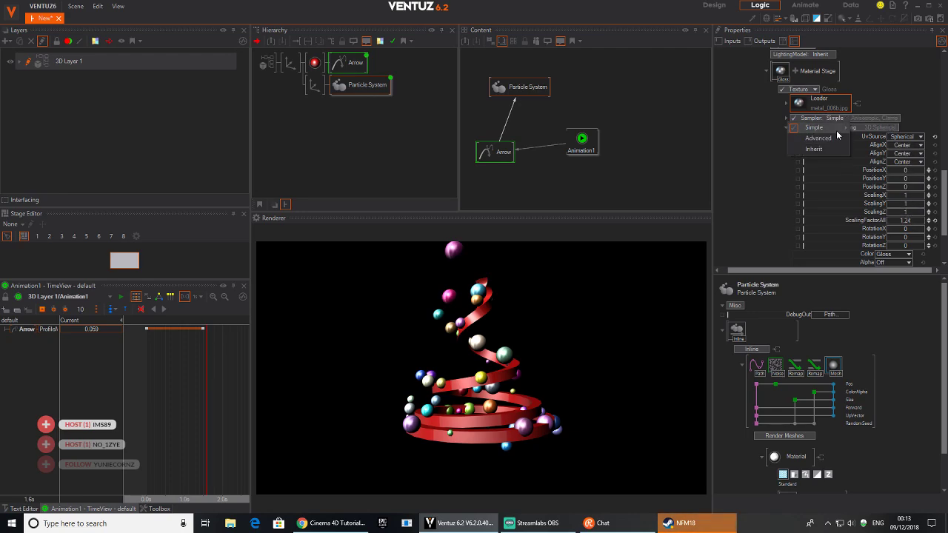
{"action": "mouse_move", "coordinate": [842, 132]}
{"action": "left_click", "coordinate": [885, 152]}
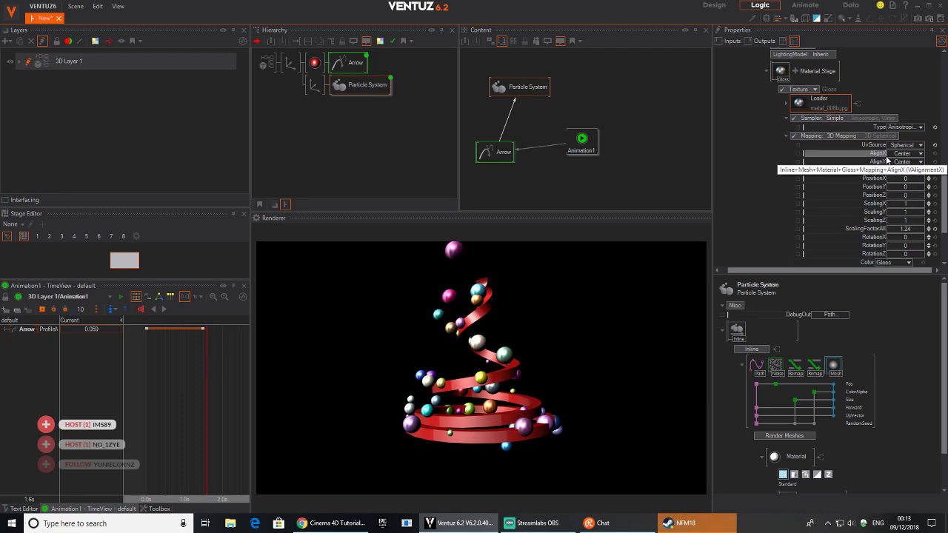
{"action": "scroll", "coordinate": [907, 186], "scroll_direction": "down", "scroll_amount": 4}
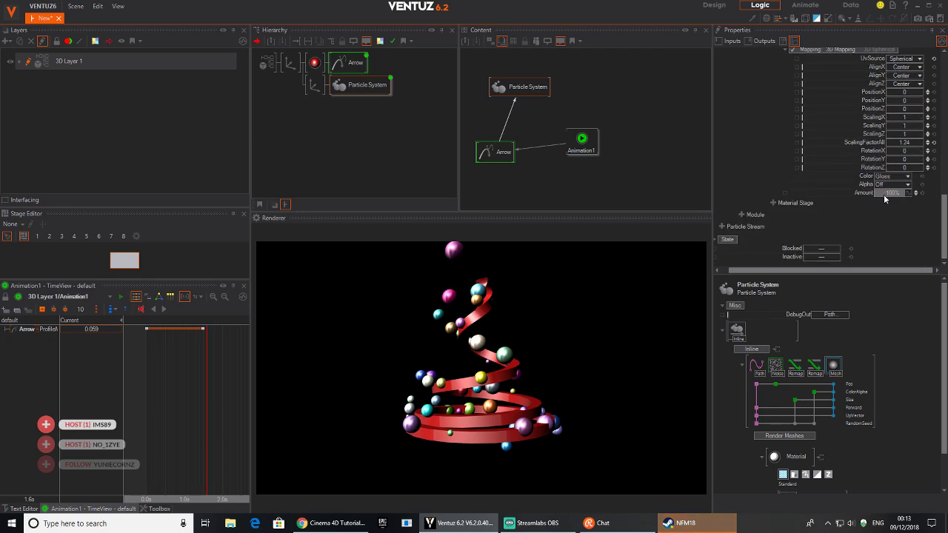
{"action": "left_click_drag", "start_coordinate": [900, 193], "coordinate": [877, 191]}
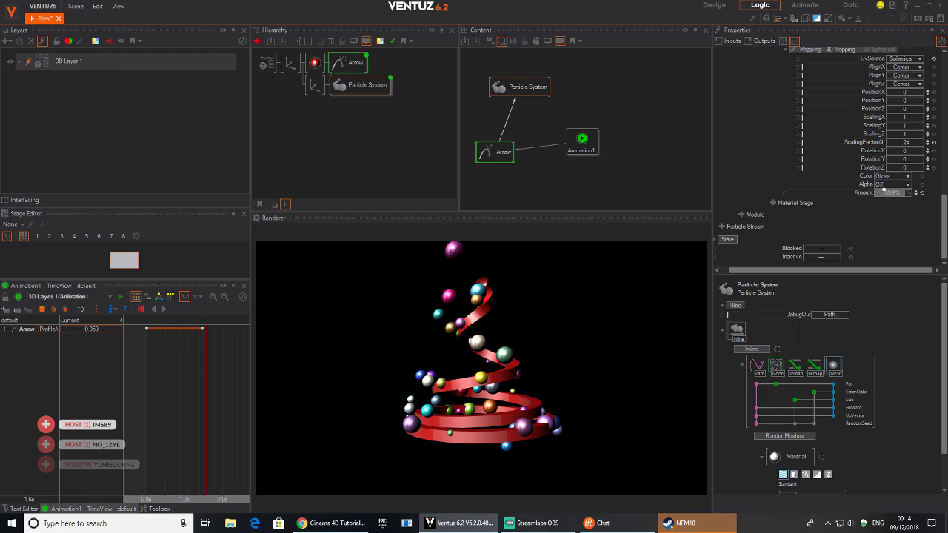
{"action": "scroll", "coordinate": [895, 192], "scroll_direction": "up", "scroll_amount": 8}
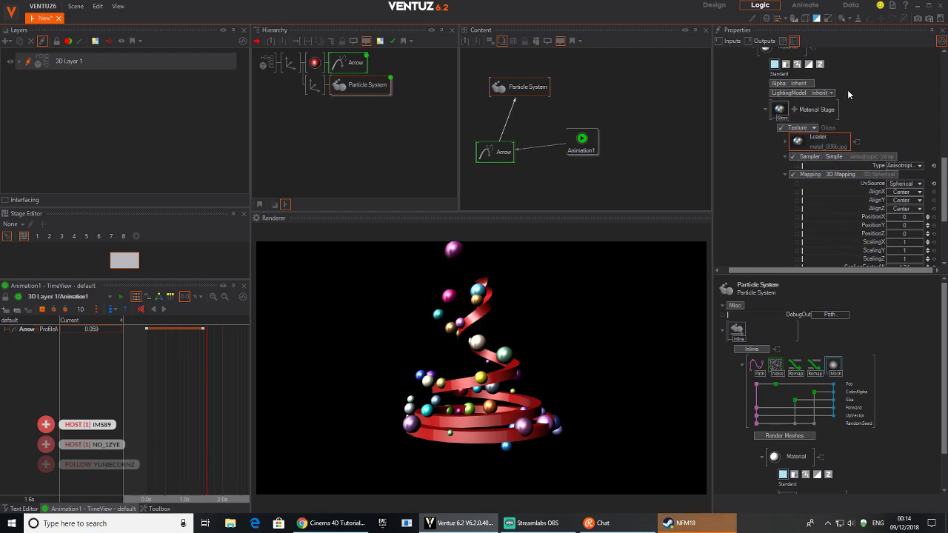
Step: Set the sphere material's lighting model to Phong and expand its properties
{"action": "left_click", "coordinate": [797, 91]}
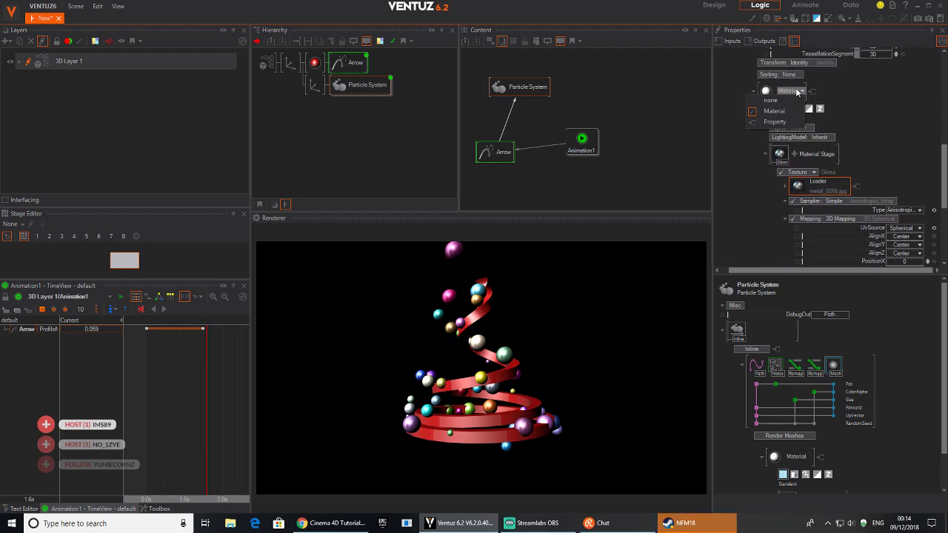
{"action": "left_click", "coordinate": [819, 94]}
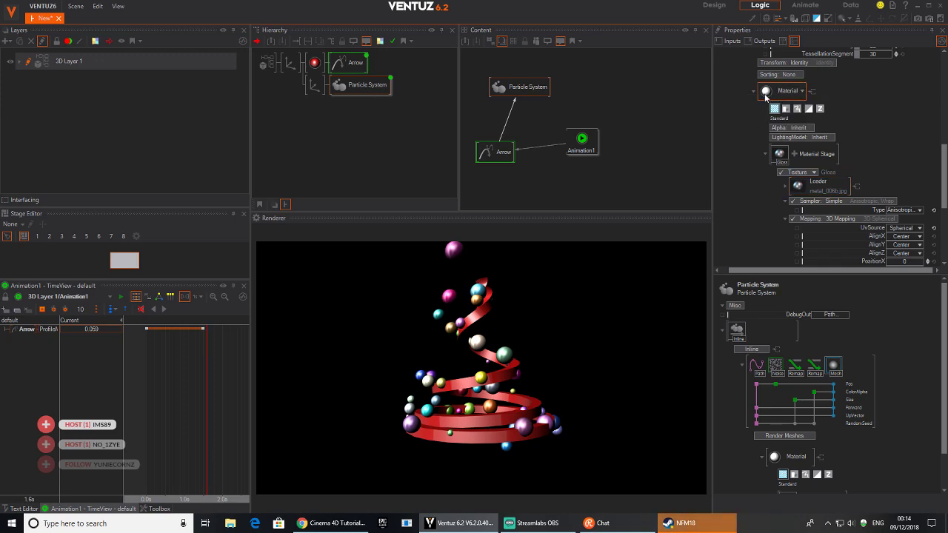
{"action": "scroll", "coordinate": [757, 170], "scroll_direction": "up", "scroll_amount": 1}
{"action": "left_click", "coordinate": [823, 160]}
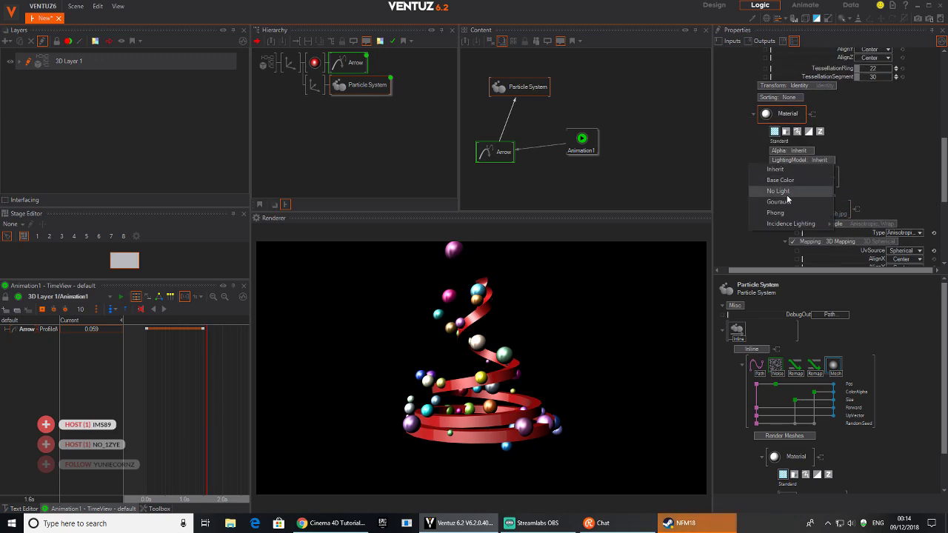
{"action": "left_click", "coordinate": [792, 208]}
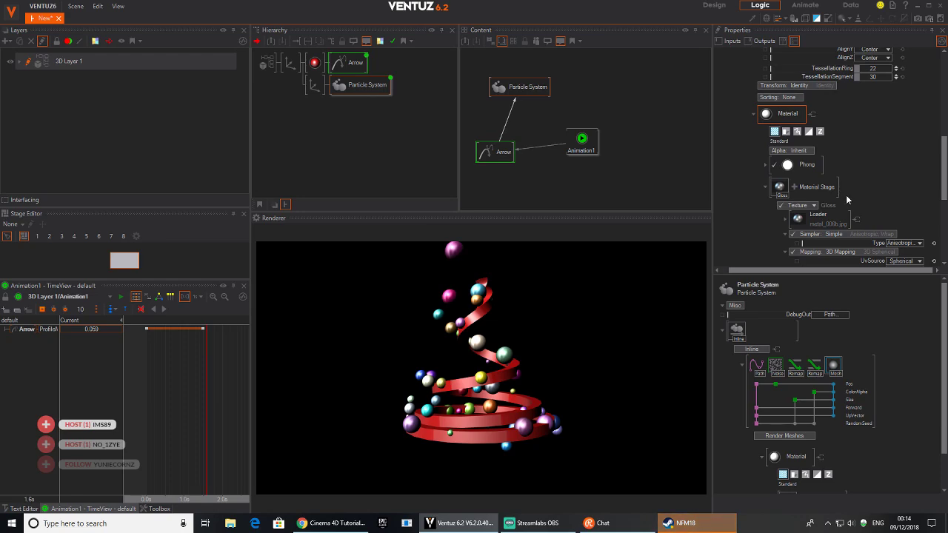
{"action": "scroll", "coordinate": [846, 200], "scroll_direction": "down", "scroll_amount": 2}
{"action": "left_click", "coordinate": [766, 122]}
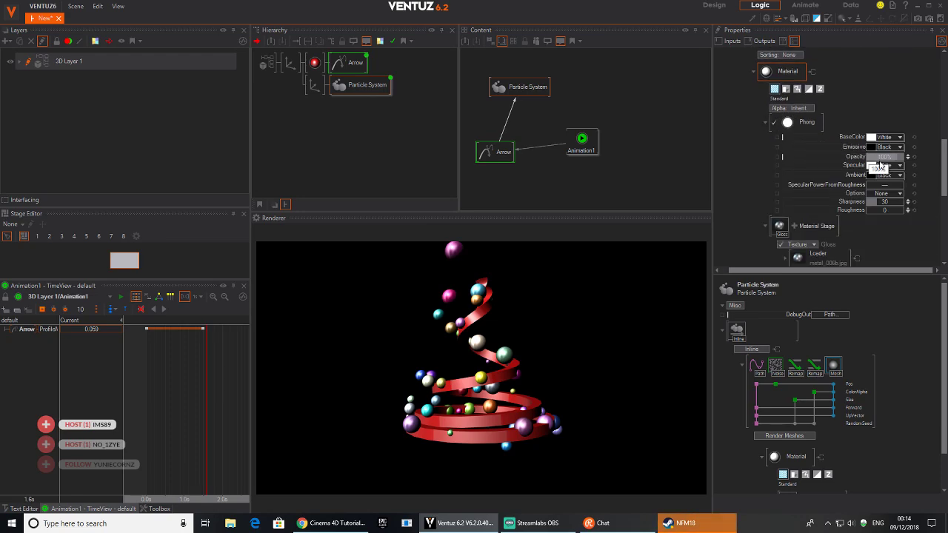
Step: Try black for the Phong Specular and BaseColor in turn, returning each to white
{"action": "left_click", "coordinate": [898, 169]}
{"action": "left_click_drag", "start_coordinate": [865, 194], "coordinate": [947, 175]}
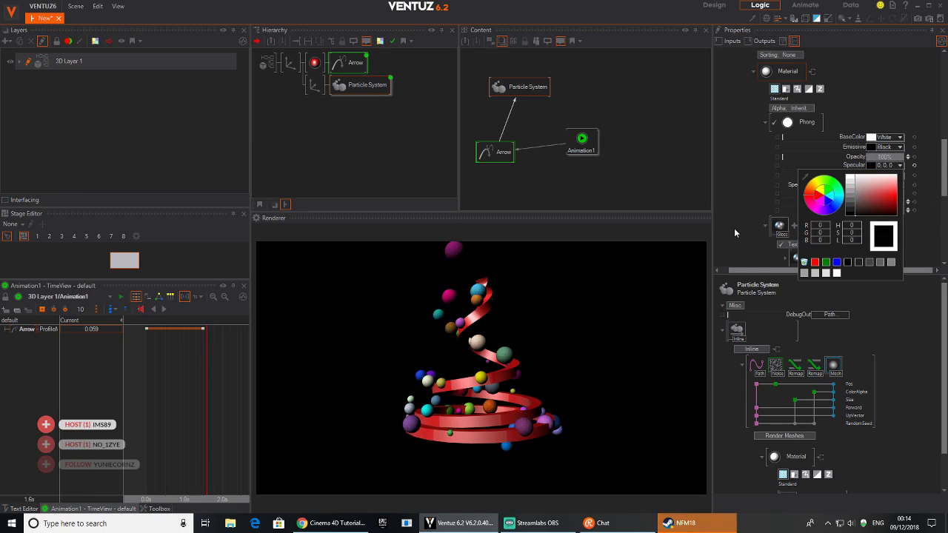
{"action": "left_click", "coordinate": [903, 135]}
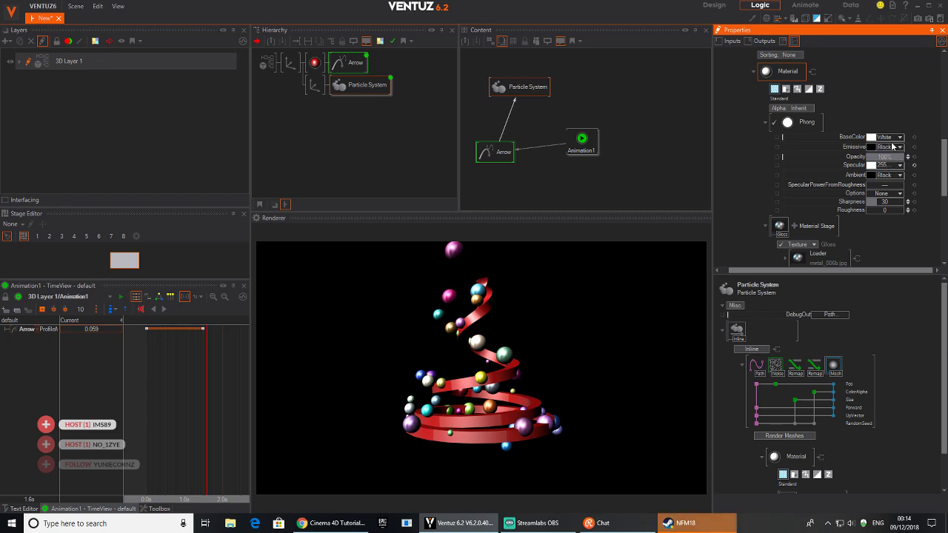
{"action": "left_click", "coordinate": [898, 138]}
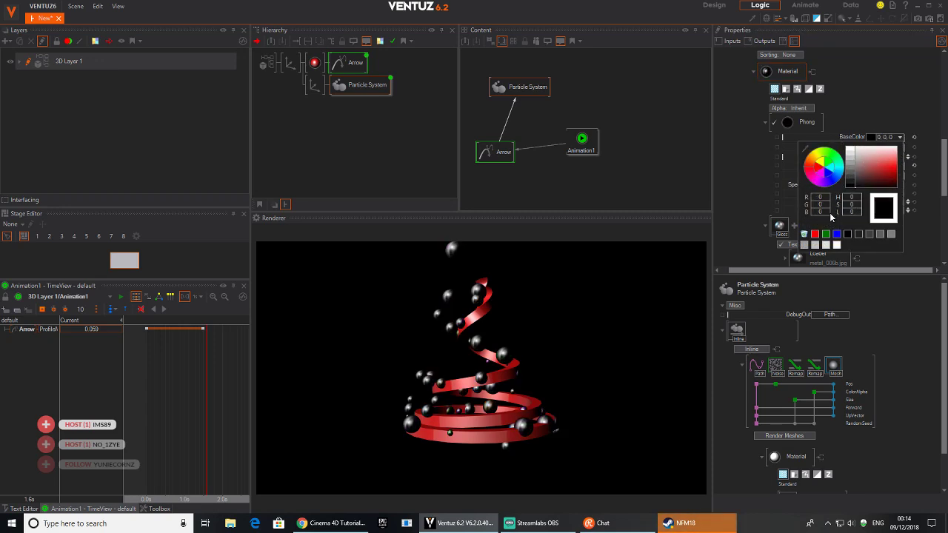
{"action": "left_click", "coordinate": [908, 81]}
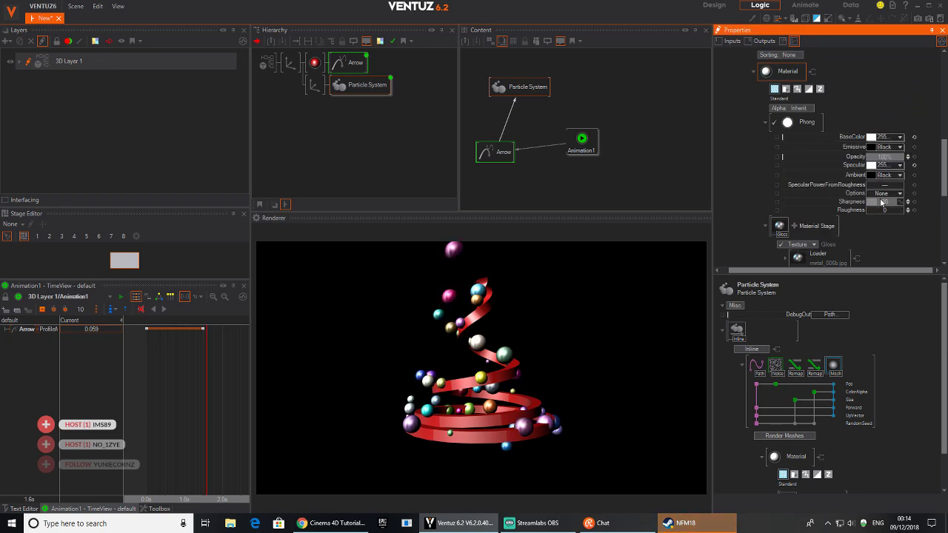
Step: Try lighter Ambient colours before returning to black, and set the Phong Emissive colour to grey (RGB 99, 99, 99)
{"action": "left_click", "coordinate": [900, 177]}
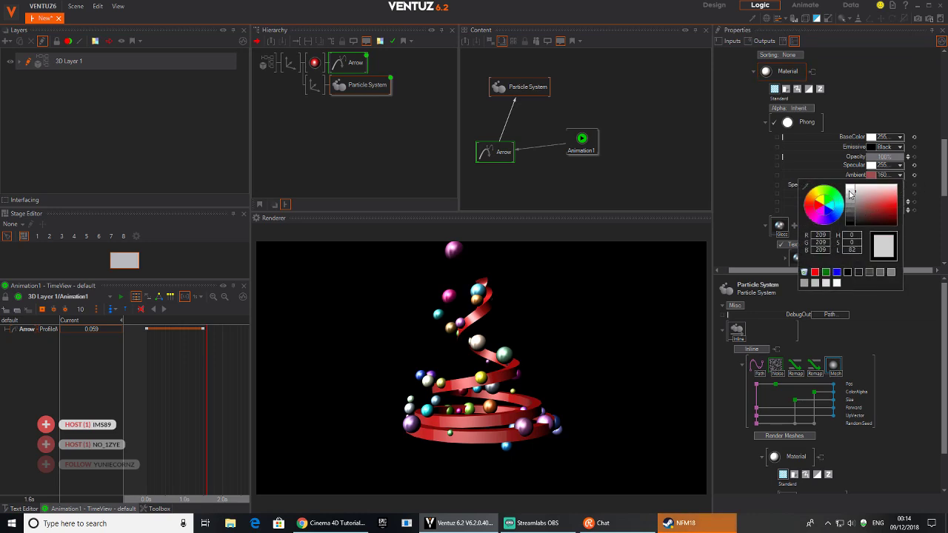
{"action": "left_click_drag", "start_coordinate": [842, 243], "coordinate": [919, 191]}
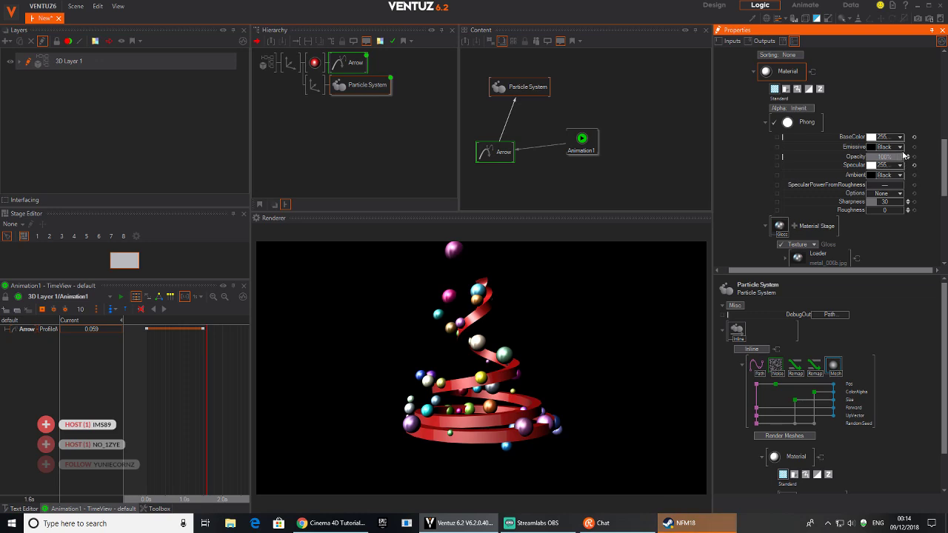
{"action": "left_click", "coordinate": [900, 147]}
{"action": "mouse_move", "coordinate": [850, 183]}
{"action": "left_mouse_down"}
{"action": "mouse_move", "coordinate": [849, 157]}
{"action": "mouse_move", "coordinate": [848, 198]}
{"action": "mouse_move", "coordinate": [843, 169]}
{"action": "mouse_move", "coordinate": [837, 186]}
{"action": "left_mouse_up"}
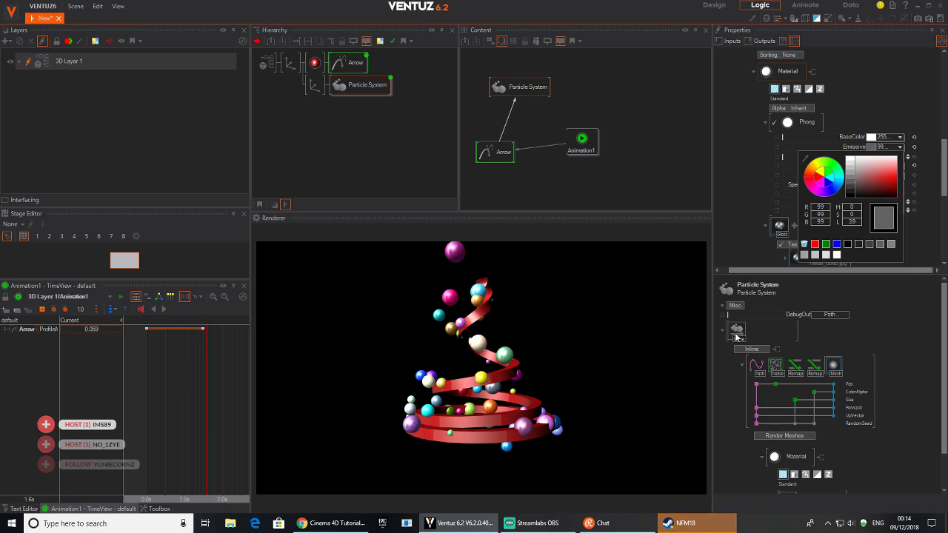
Step: In the Particle System's Path module, set Mid to 1.506 and bind that property to Animation1
{"action": "left_click", "coordinate": [516, 117]}
{"action": "left_click", "coordinate": [527, 90]}
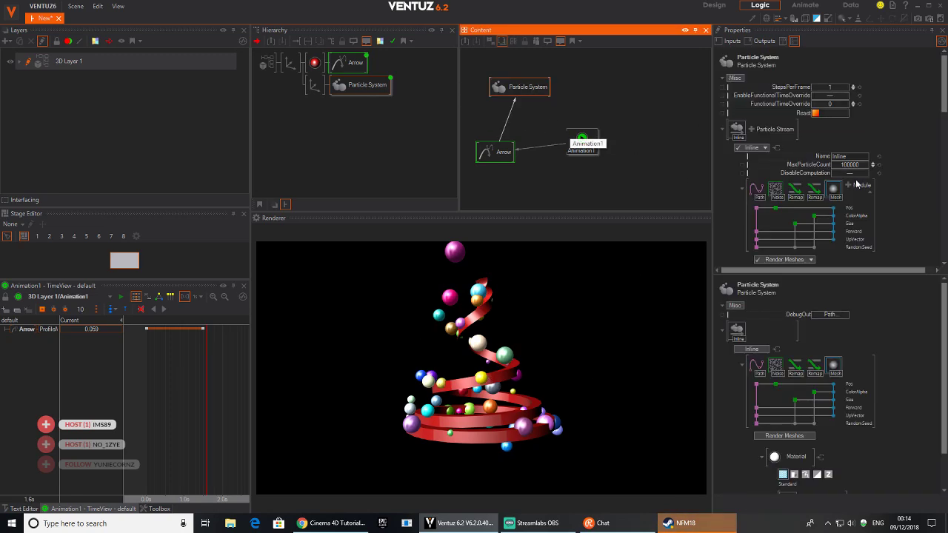
{"action": "left_click_drag", "start_coordinate": [918, 224], "coordinate": [901, 99]}
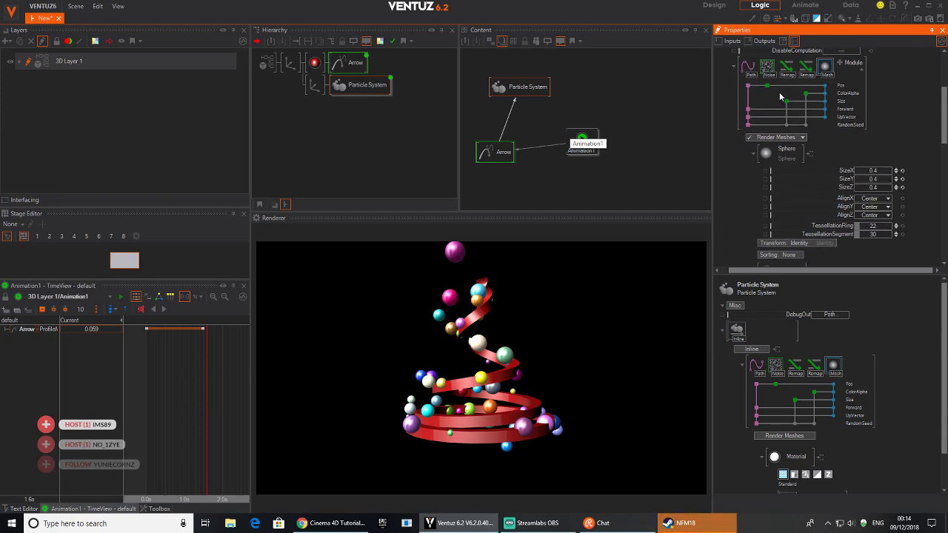
{"action": "left_click", "coordinate": [750, 69]}
{"action": "scroll", "coordinate": [866, 133], "scroll_direction": "down", "scroll_amount": 1}
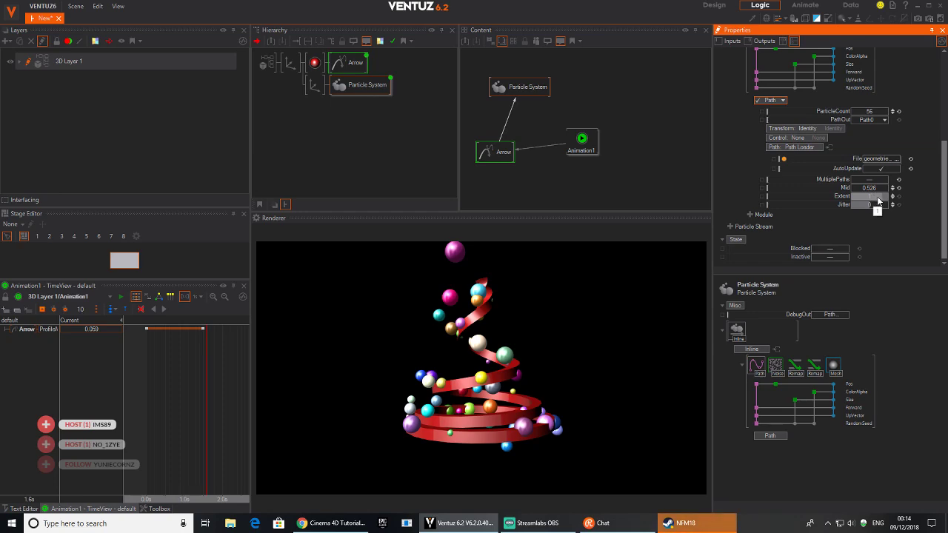
{"action": "left_click_drag", "start_coordinate": [872, 188], "coordinate": [887, 186]}
{"action": "left_click_drag", "start_coordinate": [827, 186], "coordinate": [582, 146]}
Step: Keyframe the Particle System's Mid value at 1.506 at the timeline start and 0.486 at 1.5 s
{"action": "left_click", "coordinate": [145, 379]}
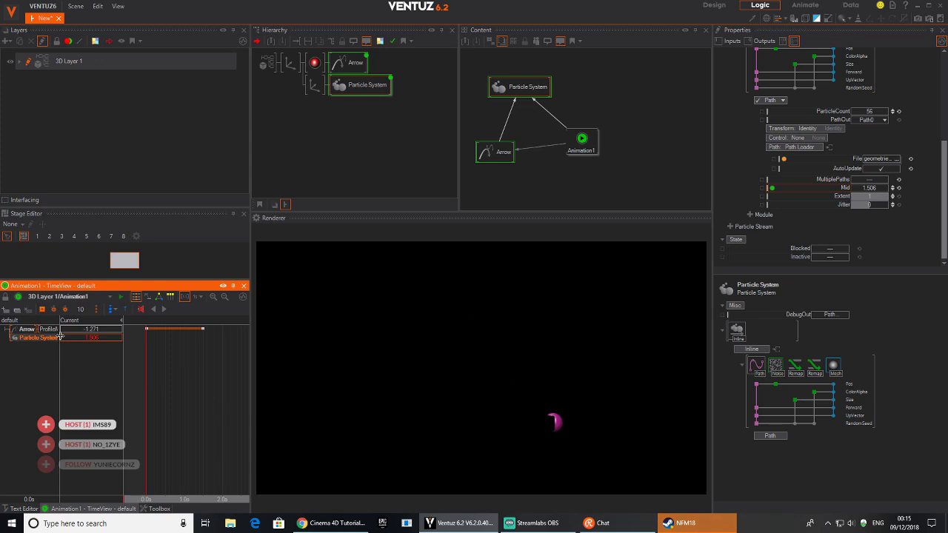
{"action": "left_click", "coordinate": [41, 310]}
{"action": "left_click_drag", "start_coordinate": [157, 397], "coordinate": [204, 396]}
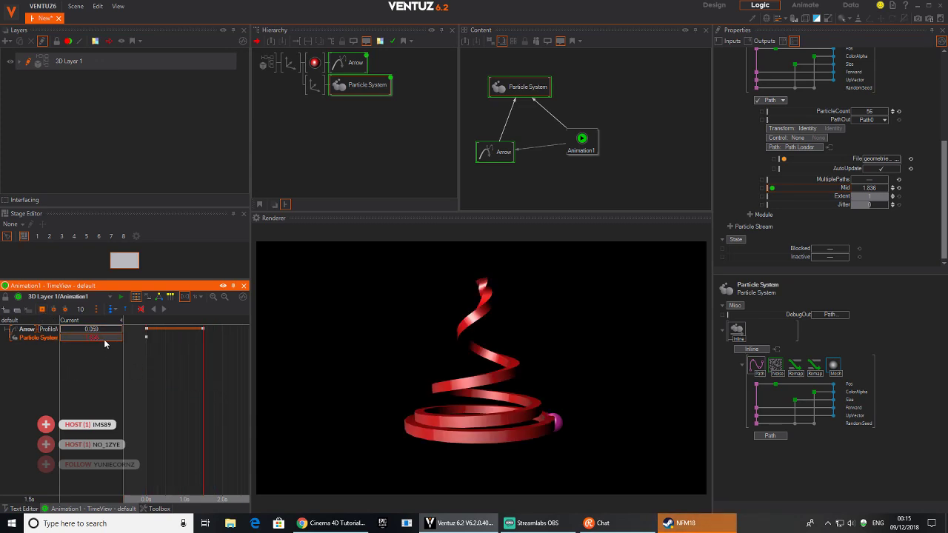
{"action": "left_click_drag", "start_coordinate": [122, 339], "coordinate": [63, 338]}
{"action": "mouse_move", "coordinate": [60, 339]}
{"action": "left_mouse_down"}
{"action": "mouse_move", "coordinate": [85, 340]}
{"action": "mouse_move", "coordinate": [70, 340]}
{"action": "left_mouse_up"}
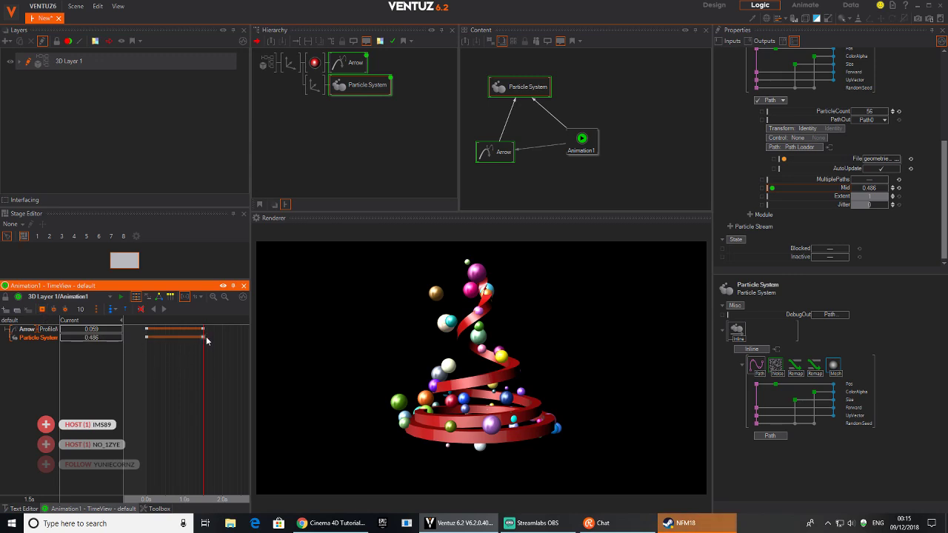
Step: Shift both Particle System keyframes later, placing the first at position 11, and play the animation from the start
{"action": "left_click_drag", "start_coordinate": [207, 341], "coordinate": [234, 341]}
{"action": "left_click_drag", "start_coordinate": [146, 338], "coordinate": [146, 362]}
{"action": "left_click", "coordinate": [166, 311]}
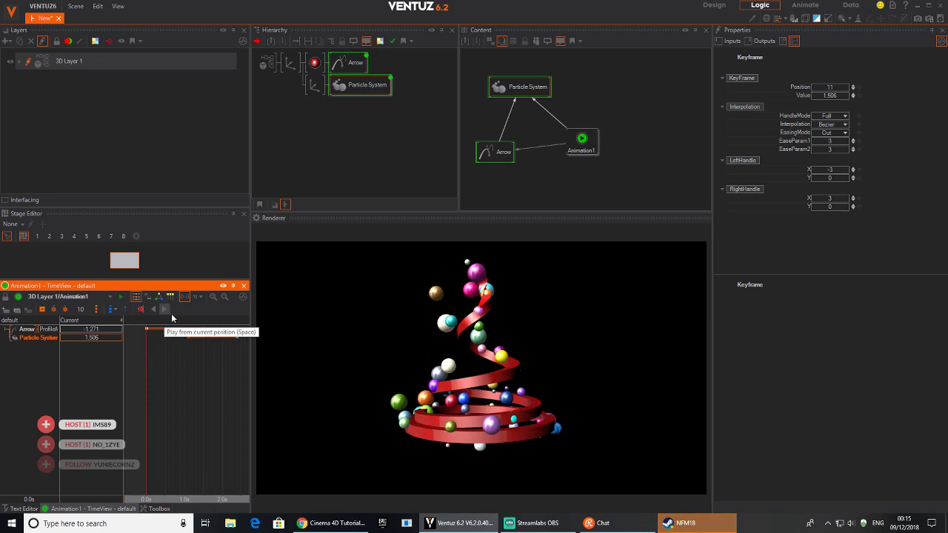
Step: Move the Animation1 node aside and insert an Oscillator on each of its links to Arrow and Particle System
{"action": "left_click_drag", "start_coordinate": [587, 152], "coordinate": [643, 168]}
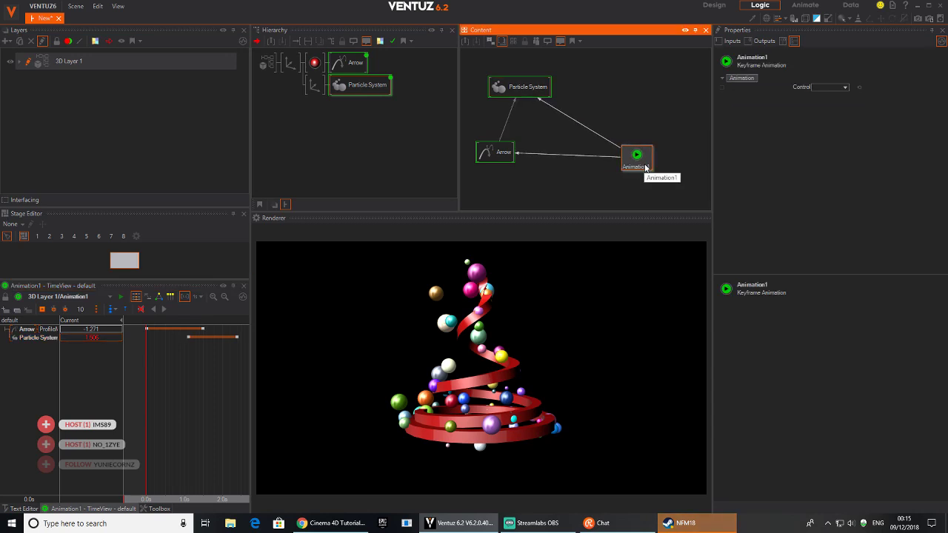
{"action": "double_click", "coordinate": [610, 201]}
{"action": "type", "text": "osc"}
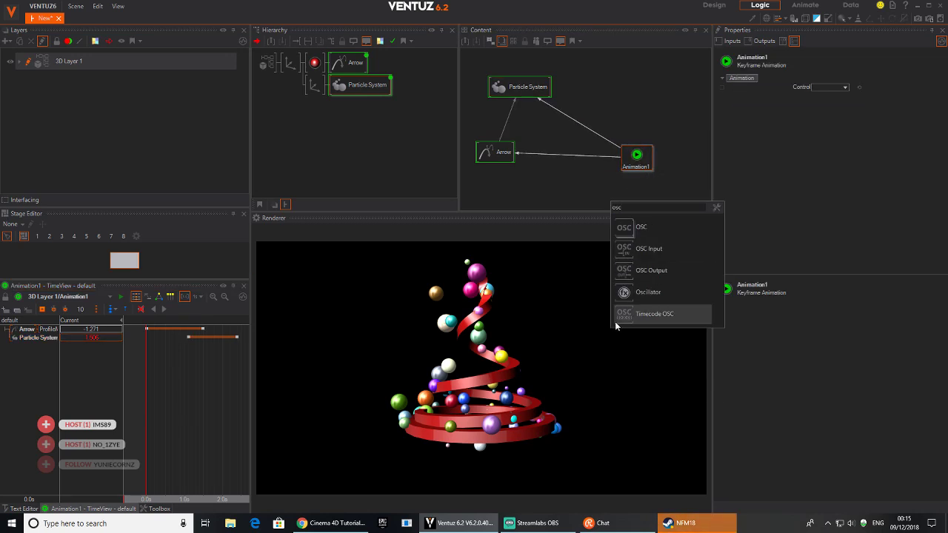
{"action": "left_click_drag", "start_coordinate": [622, 293], "coordinate": [585, 124]}
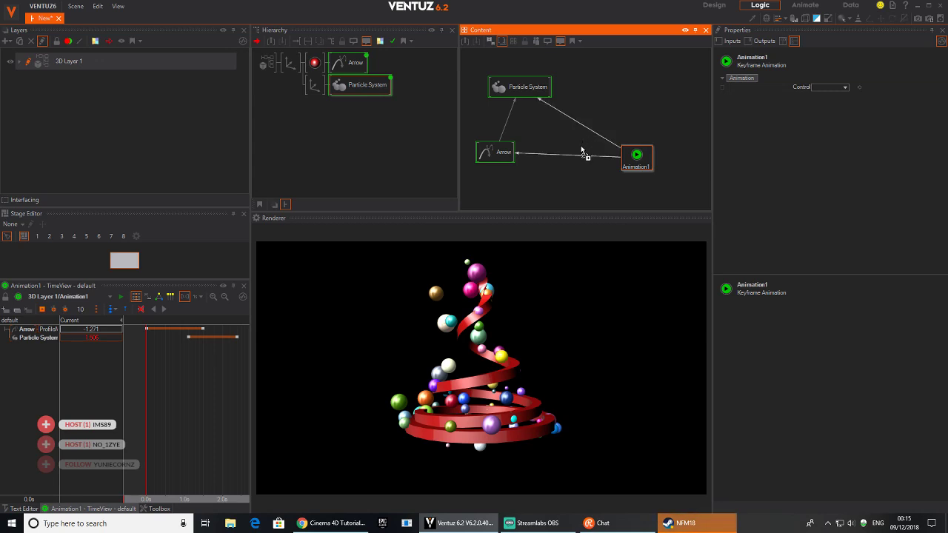
{"action": "left_click_drag", "start_coordinate": [577, 158], "coordinate": [586, 130]}
{"action": "left_click", "coordinate": [597, 184]}
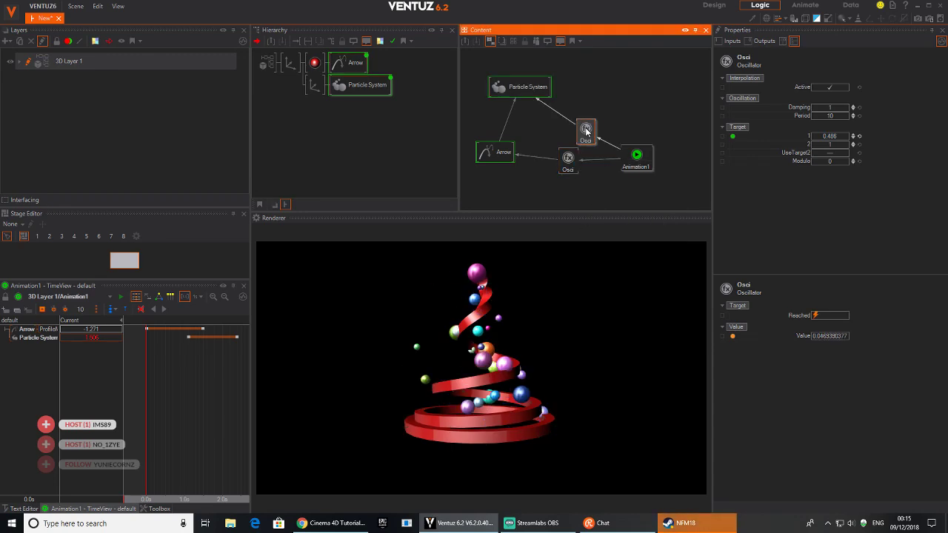
Step: Set the Damping of both Oscillators to 15 and play the animation from the start
{"action": "left_click", "coordinate": [568, 161], "text": "ctrl"}
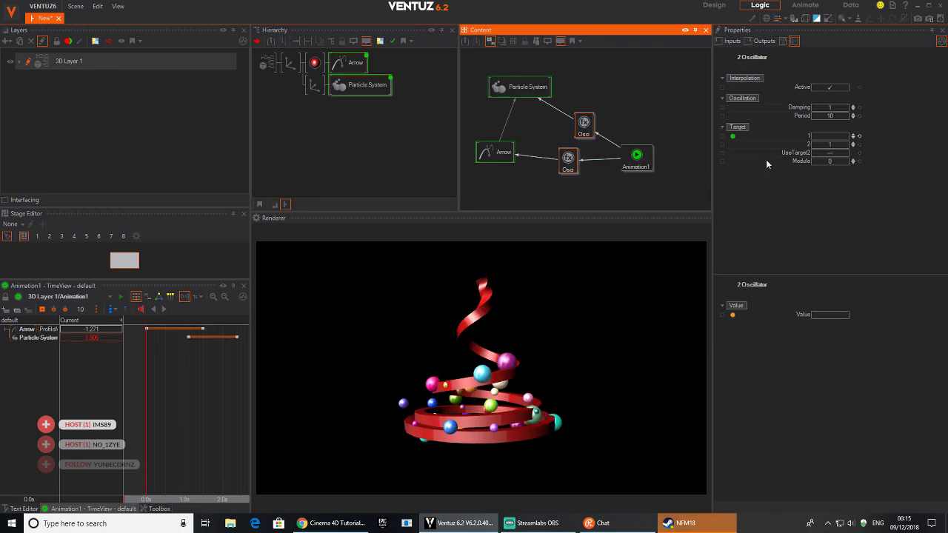
{"action": "left_click", "coordinate": [830, 108]}
{"action": "type", "text": "15"}
{"action": "key", "text": "Return"}
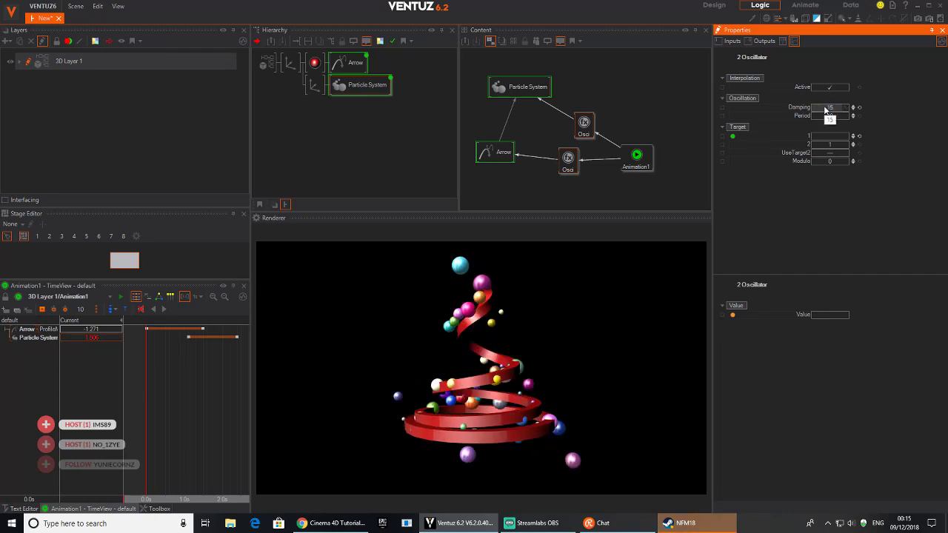
{"action": "left_click", "coordinate": [146, 424]}
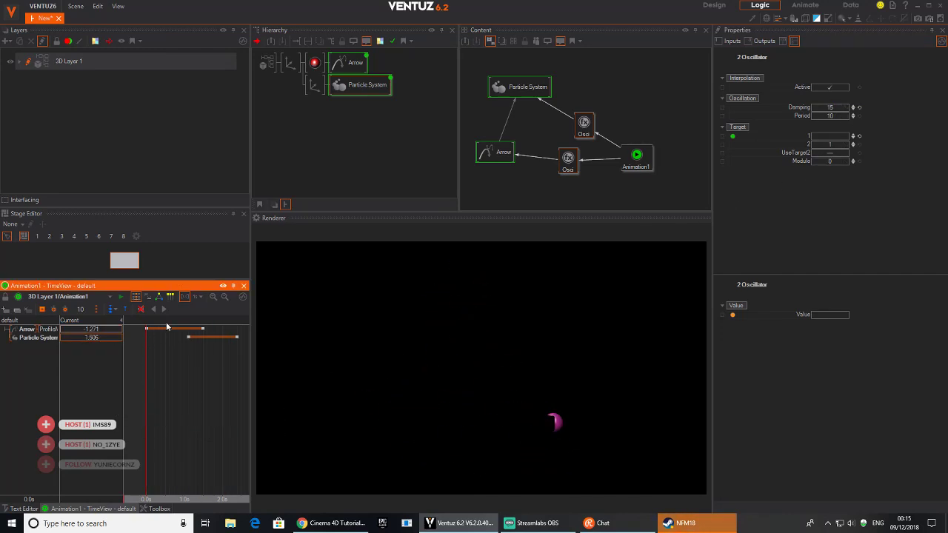
{"action": "left_click", "coordinate": [165, 312]}
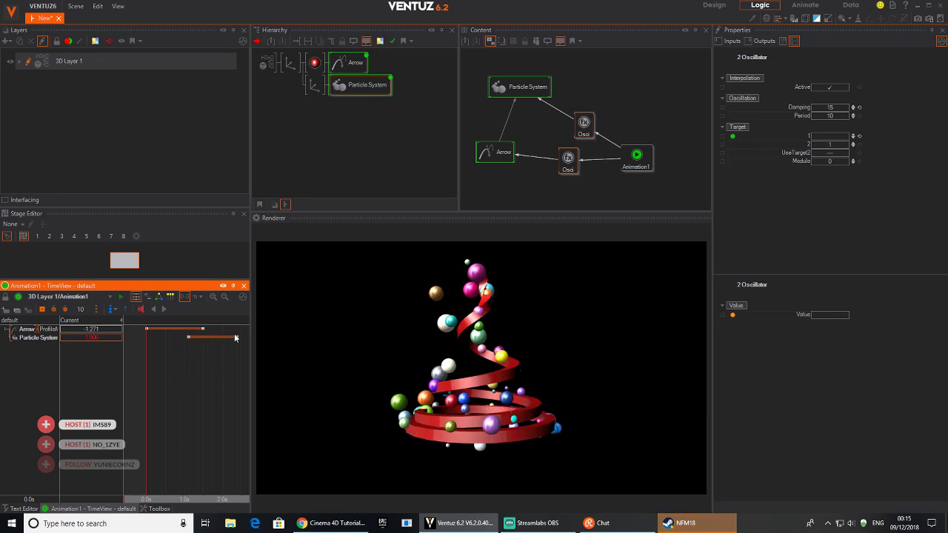
Step: Move the Particle System's end keyframe to position 51, play the animation, and place the playhead at that keyframe
{"action": "left_click_drag", "start_coordinate": [236, 337], "coordinate": [326, 338]}
{"action": "left_click_drag", "start_coordinate": [203, 377], "coordinate": [142, 375]}
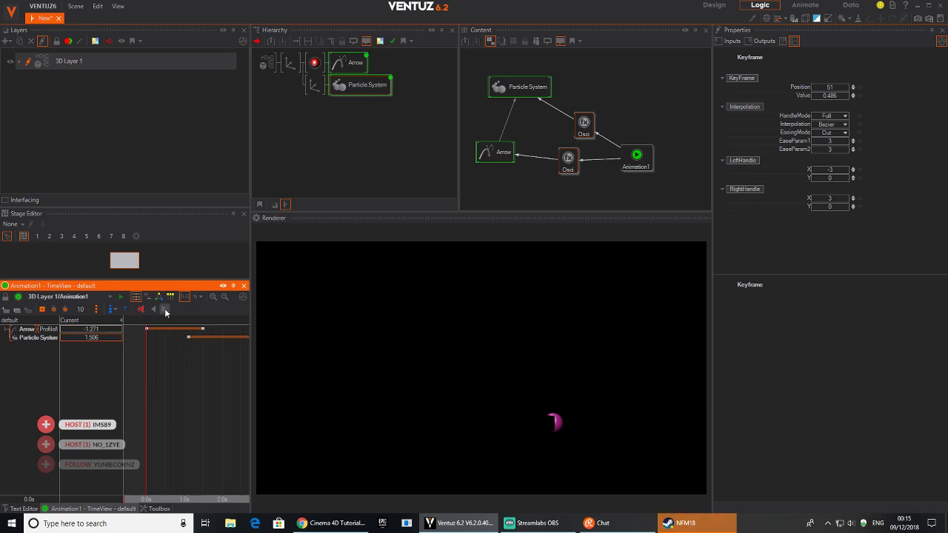
{"action": "left_click", "coordinate": [164, 310]}
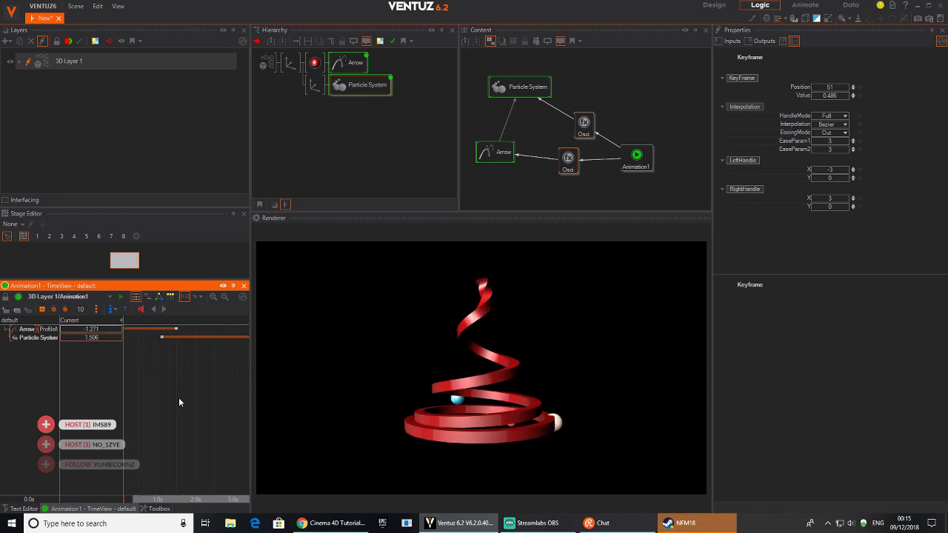
{"action": "scroll", "coordinate": [176, 409], "scroll_direction": "down", "scroll_amount": 7}
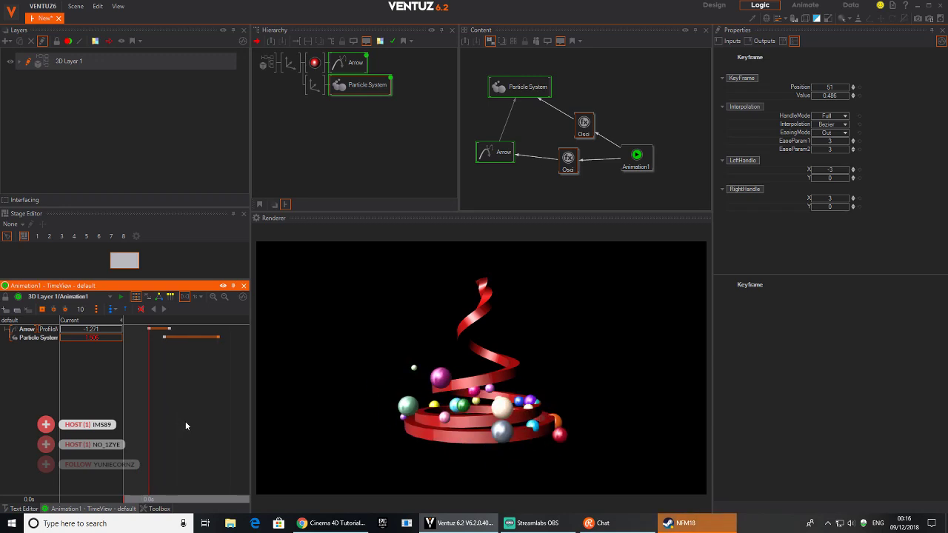
{"action": "scroll", "coordinate": [179, 421], "scroll_direction": "down", "scroll_amount": 3}
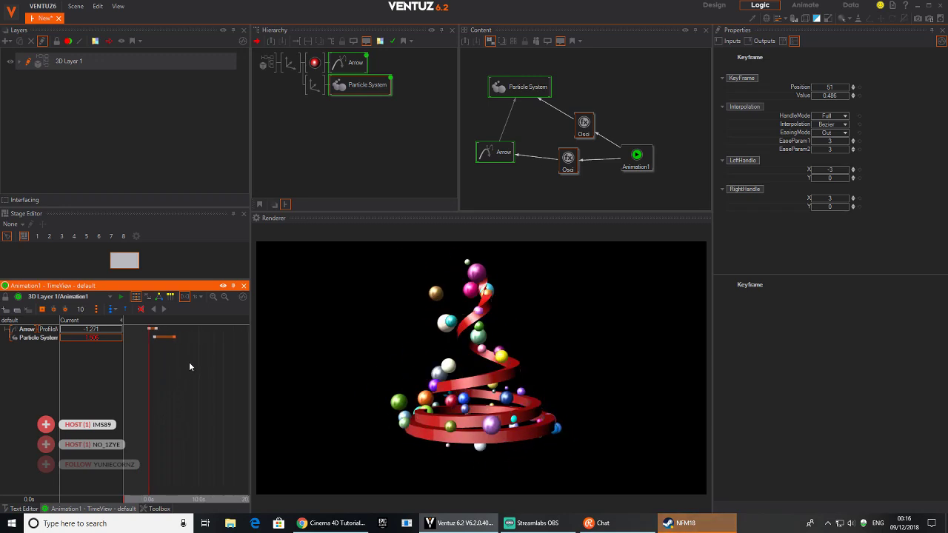
{"action": "left_click", "coordinate": [174, 338]}
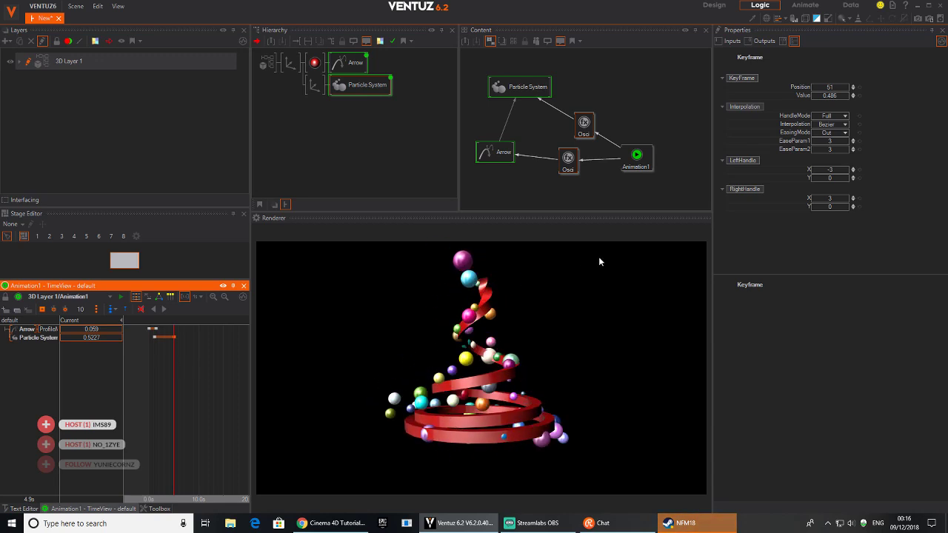
Step: Delete both Oscillator nodes between Animation1 and its targets
{"action": "left_click", "coordinate": [580, 131]}
{"action": "left_click", "coordinate": [582, 145]}
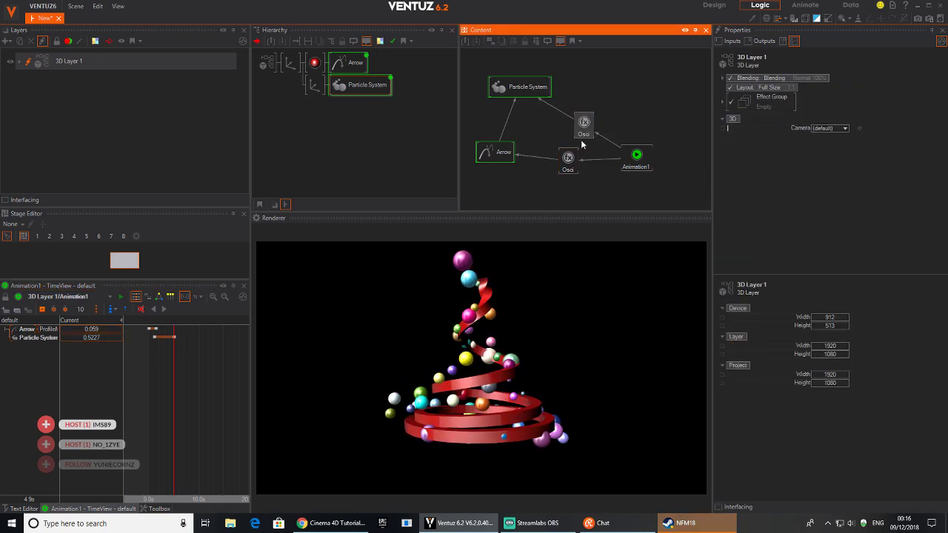
{"action": "left_click", "coordinate": [582, 131]}
{"action": "left_click", "coordinate": [571, 160], "text": "ctrl"}
{"action": "key", "text": "Delete"}
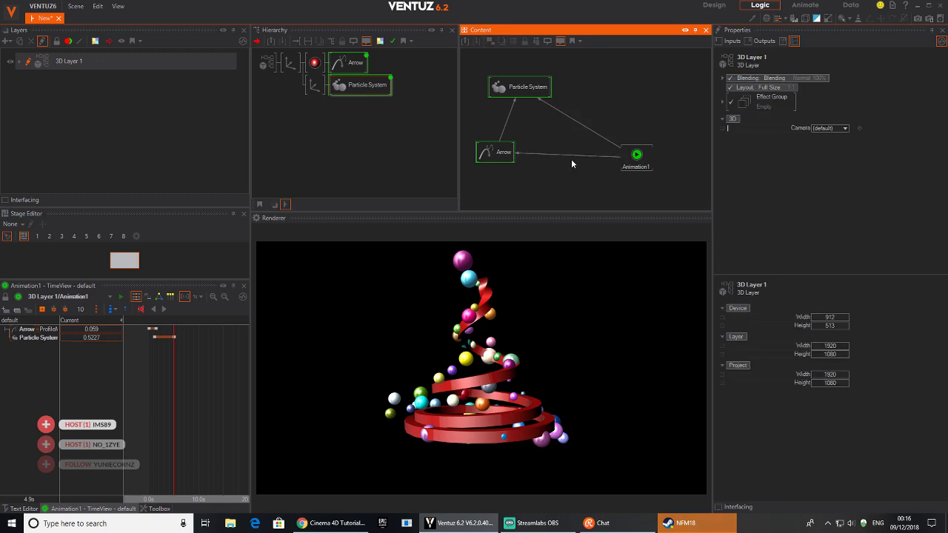
Step: Show the Particle System's Noise module settings and play the animation from the start
{"action": "left_click", "coordinate": [516, 89]}
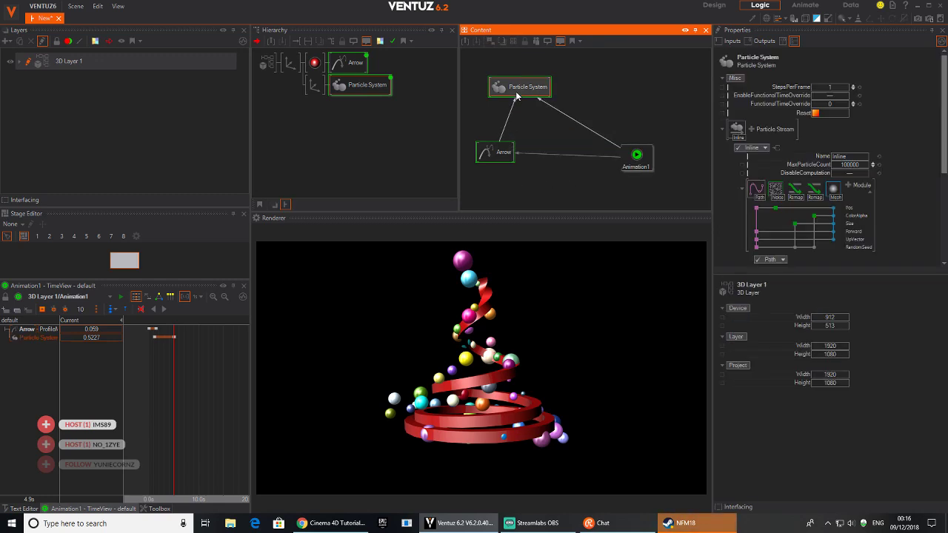
{"action": "left_click", "coordinate": [775, 190]}
{"action": "scroll", "coordinate": [889, 186], "scroll_direction": "down", "scroll_amount": 5}
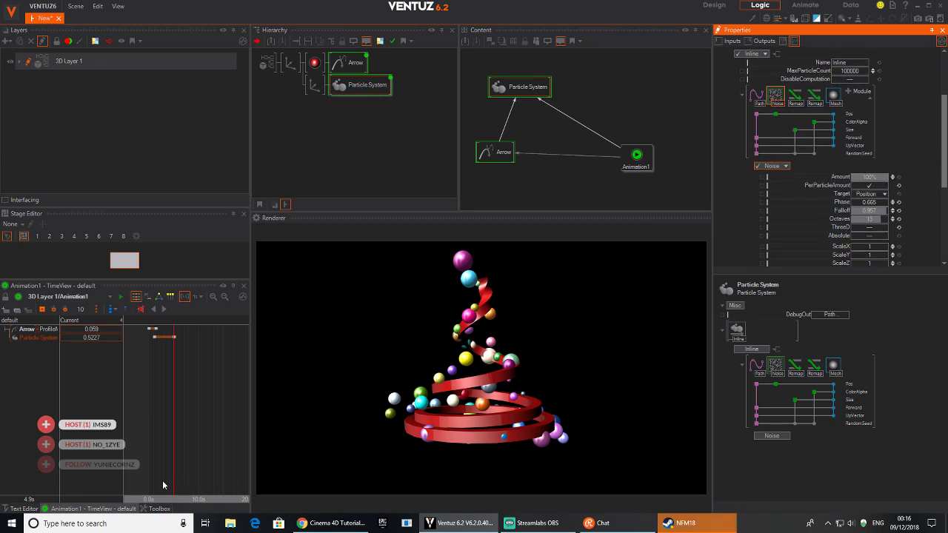
{"action": "left_click_drag", "start_coordinate": [174, 438], "coordinate": [149, 432]}
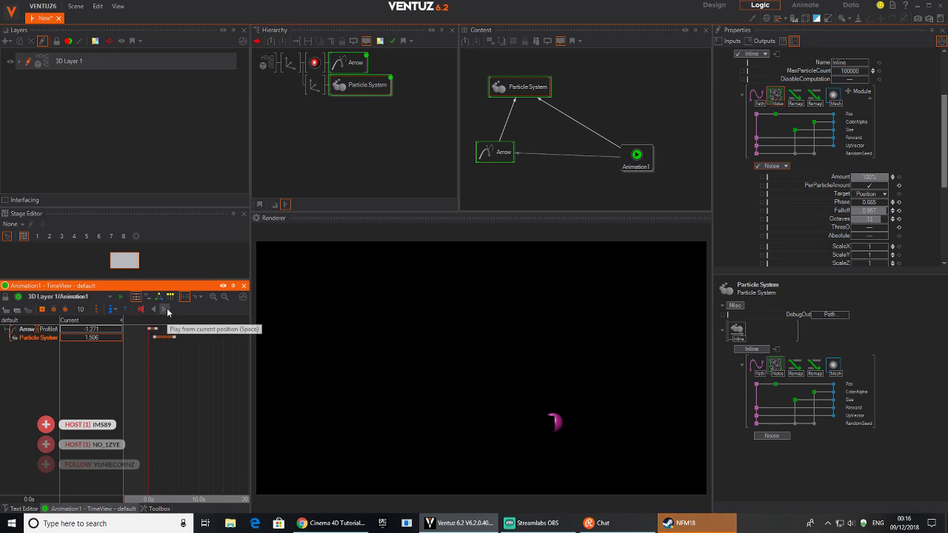
{"action": "left_click", "coordinate": [165, 309]}
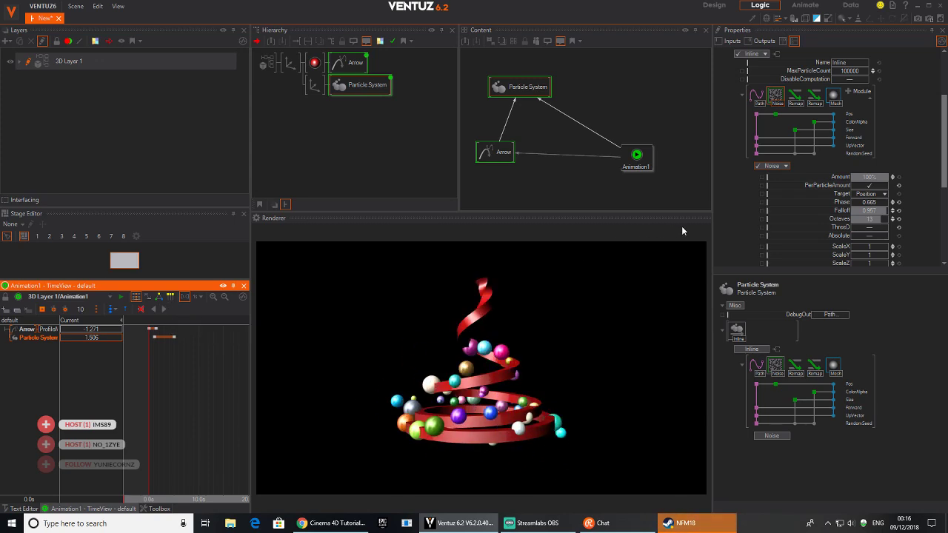
Step: Set the Noise module's Falloff to 0 and replay the animation from the start
{"action": "left_click_drag", "start_coordinate": [874, 214], "coordinate": [803, 228]}
{"action": "left_click", "coordinate": [151, 366]}
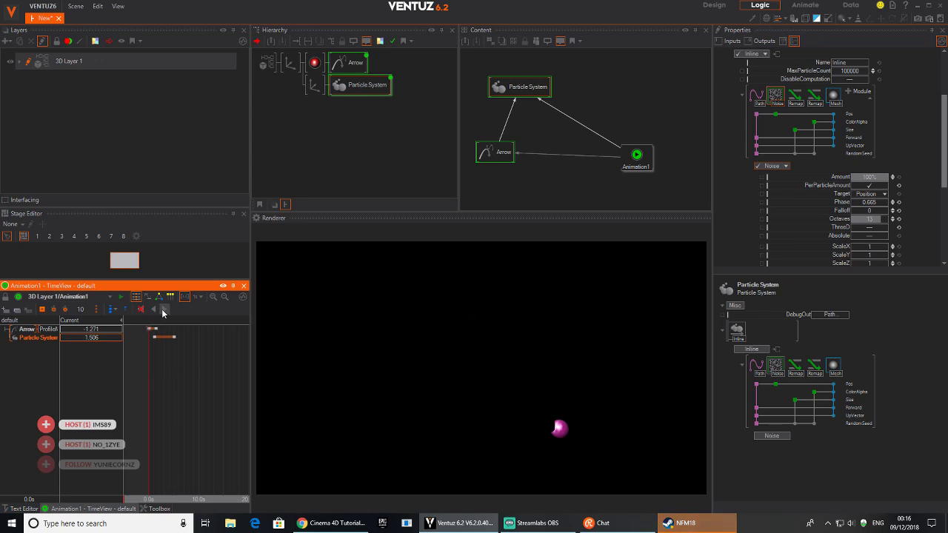
{"action": "left_click", "coordinate": [163, 314]}
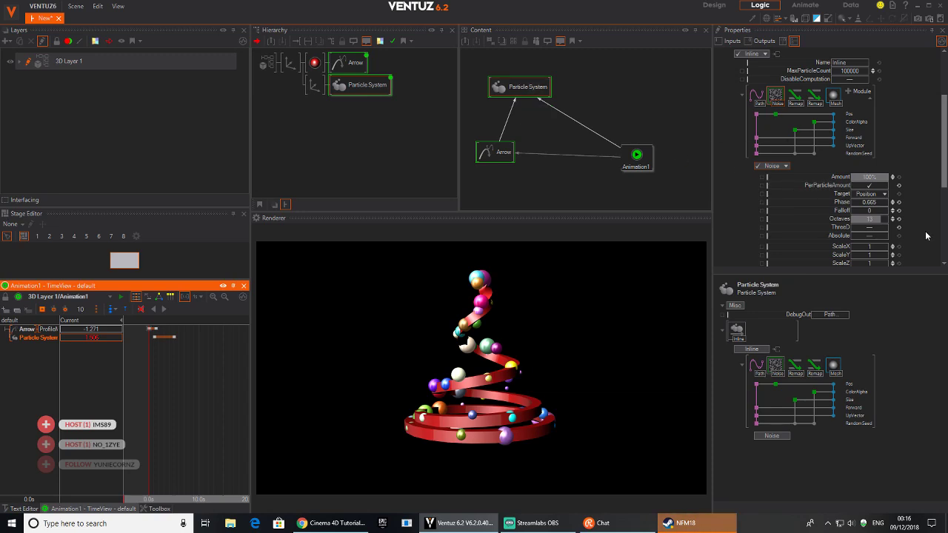
Step: Turn off PerParticleAmount for the Noise module and set its Falloff to 0.782
{"action": "left_click", "coordinate": [884, 196]}
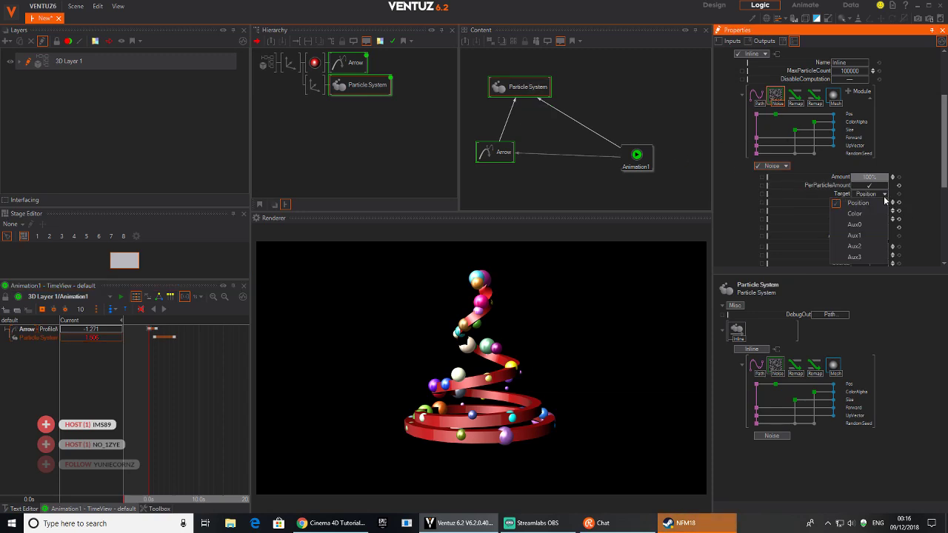
{"action": "left_click", "coordinate": [907, 199]}
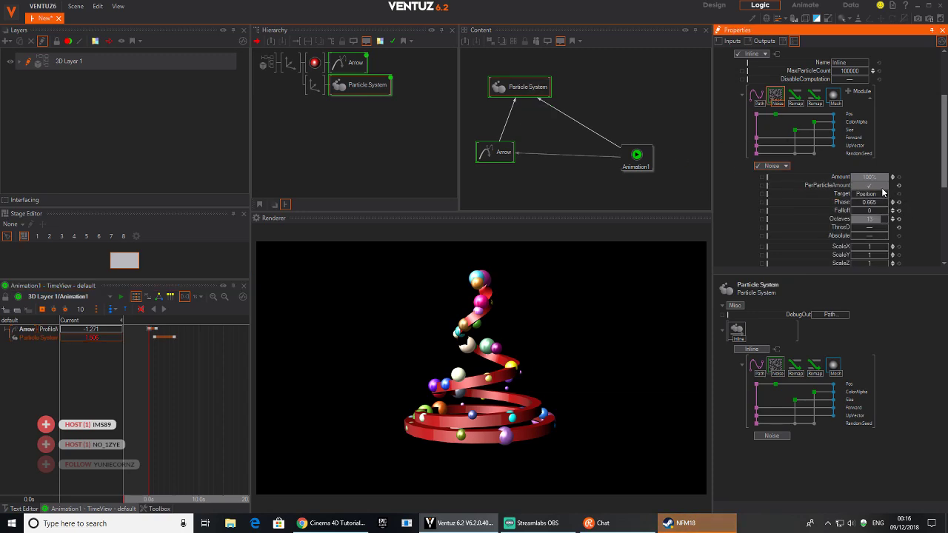
{"action": "mouse_move", "coordinate": [870, 211]}
{"action": "left_mouse_down"}
{"action": "mouse_move", "coordinate": [889, 210]}
{"action": "mouse_move", "coordinate": [854, 210]}
{"action": "mouse_move", "coordinate": [887, 208]}
{"action": "mouse_move", "coordinate": [868, 209]}
{"action": "left_mouse_up"}
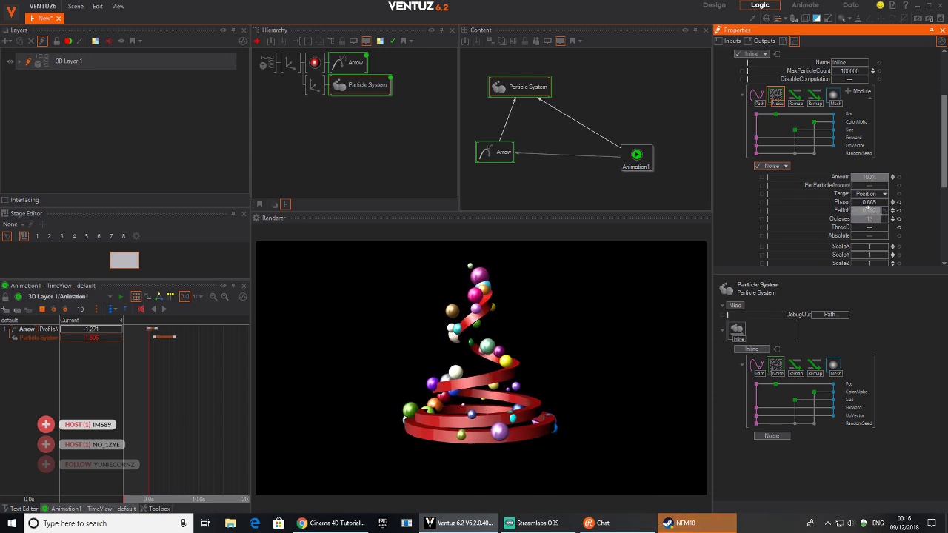
{"action": "left_click", "coordinate": [508, 90]}
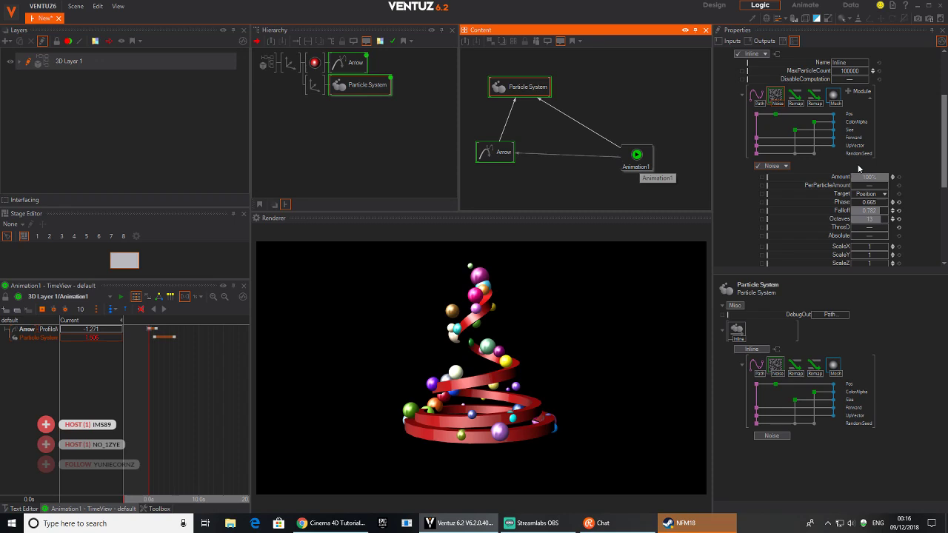
Step: Review the Particle System's Path and Render Meshes module settings and replay the animation from the start
{"action": "left_click", "coordinate": [757, 96]}
{"action": "scroll", "coordinate": [843, 217], "scroll_direction": "down", "scroll_amount": 3}
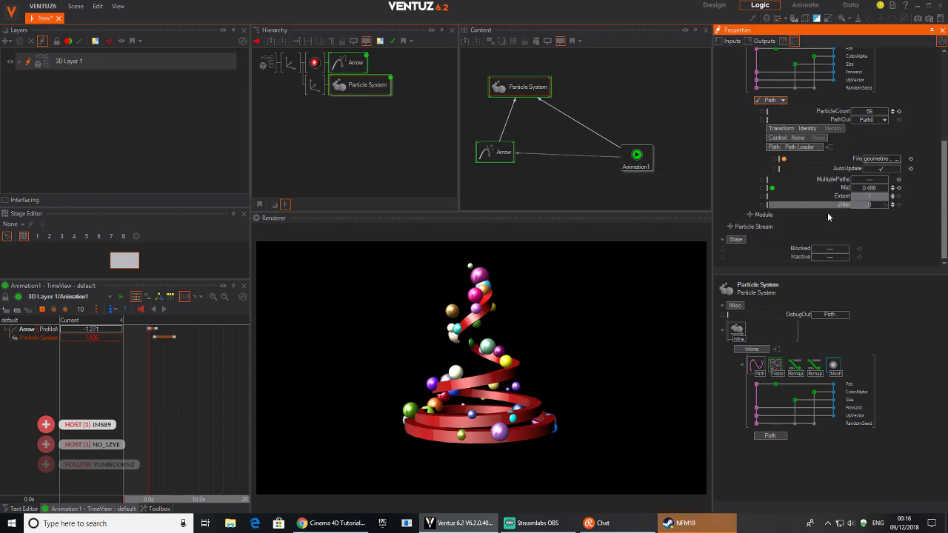
{"action": "scroll", "coordinate": [830, 200], "scroll_direction": "up", "scroll_amount": 2}
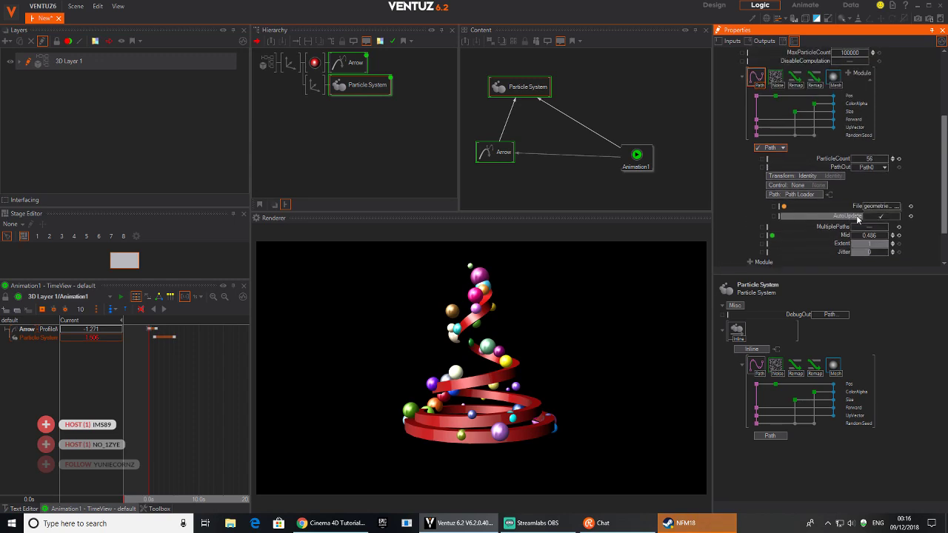
{"action": "left_click", "coordinate": [834, 83]}
{"action": "scroll", "coordinate": [902, 169], "scroll_direction": "down", "scroll_amount": 3}
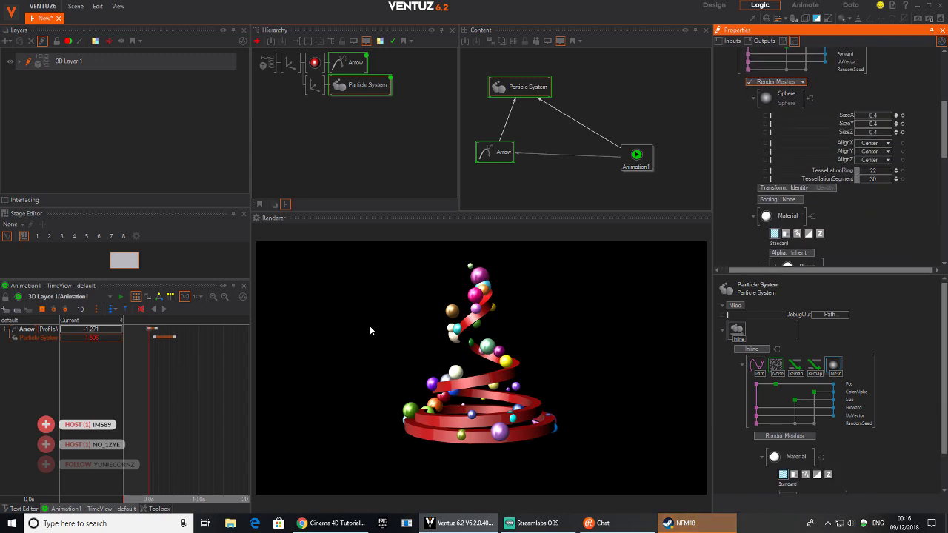
{"action": "mouse_move", "coordinate": [150, 430]}
{"action": "left_mouse_down"}
{"action": "mouse_move", "coordinate": [174, 426]}
{"action": "mouse_move", "coordinate": [148, 428]}
{"action": "left_mouse_up"}
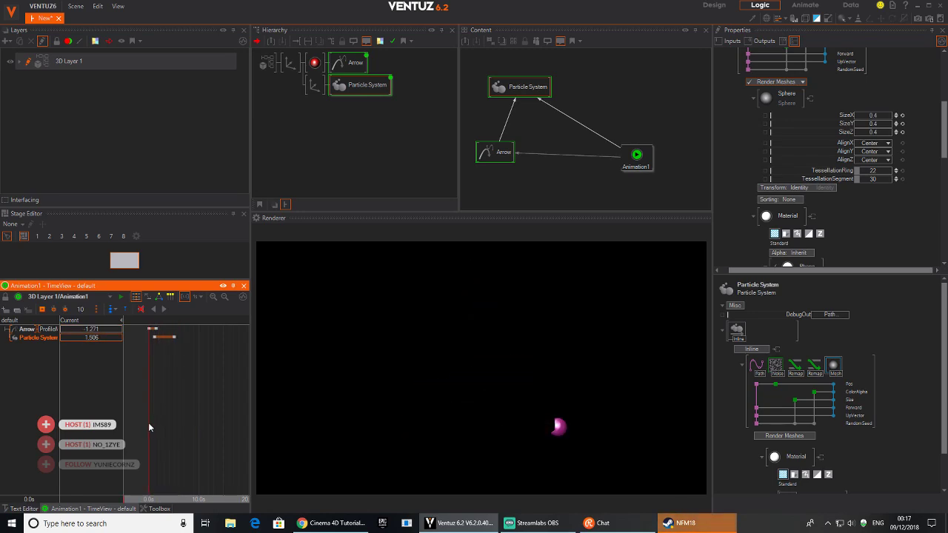
{"action": "left_click", "coordinate": [165, 310]}
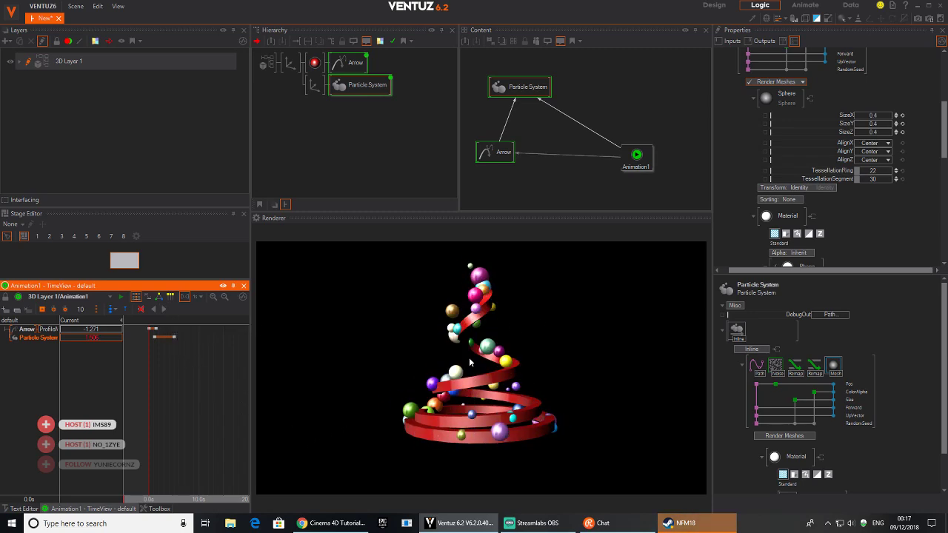
Step: Rotate the tree's parent Axis around Y and shift it along X into the left half of the scene
{"action": "left_click", "coordinate": [290, 65]}
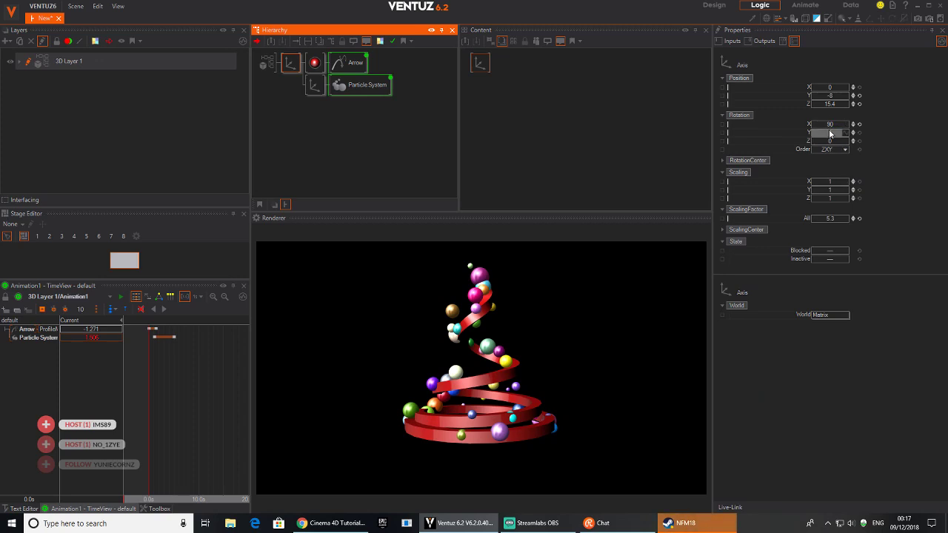
{"action": "left_click_drag", "start_coordinate": [829, 132], "coordinate": [861, 134]}
{"action": "left_click_drag", "start_coordinate": [818, 86], "coordinate": [810, 87]}
Step: Add a new Axis under the 3D layer with a Text 2D node on it, and shift the Axis along X beside the tree
{"action": "double_click", "coordinate": [339, 127]}
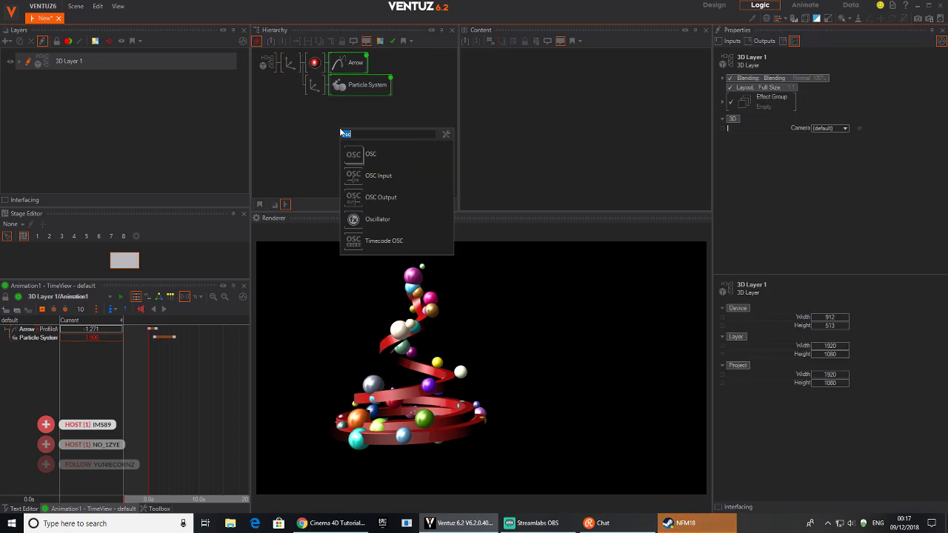
{"action": "type", "text": "ax"}
{"action": "left_click", "coordinate": [350, 152]}
{"action": "left_click", "coordinate": [285, 106]}
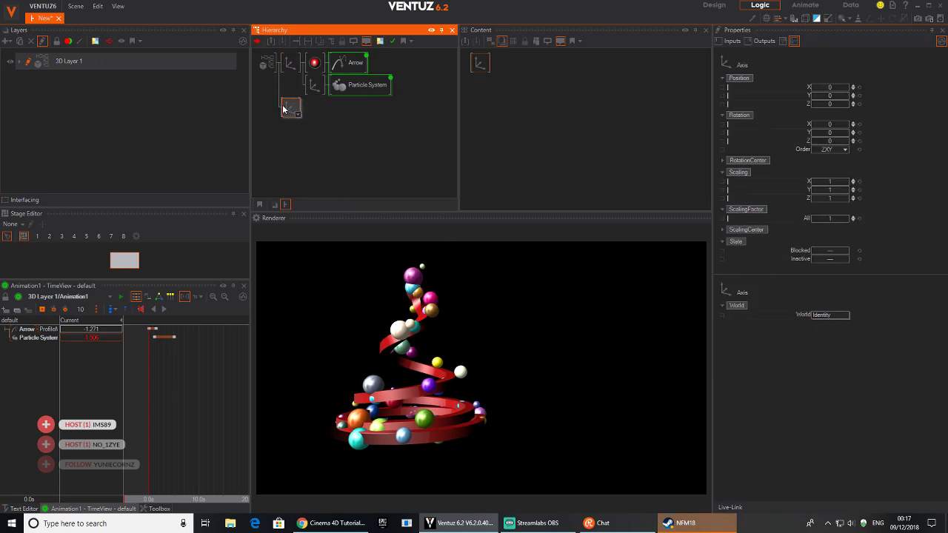
{"action": "left_click", "coordinate": [290, 114]}
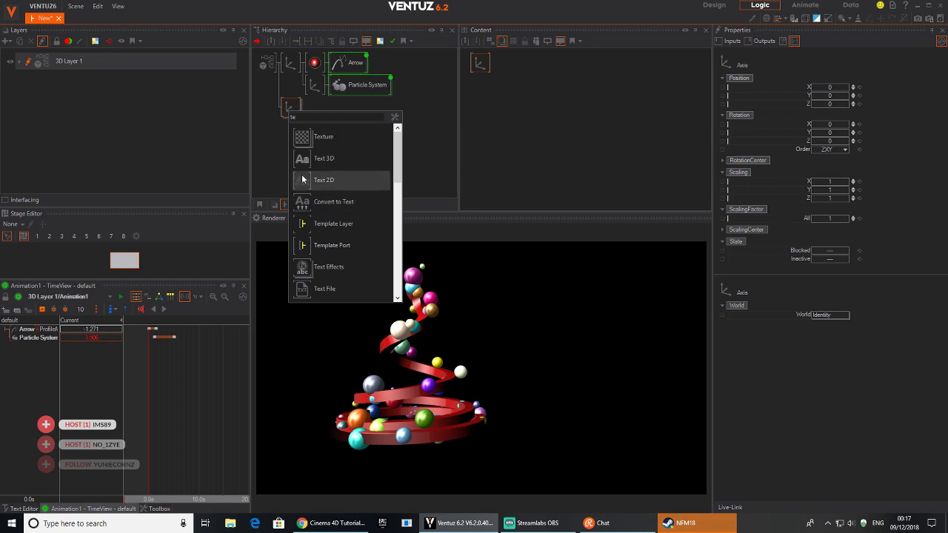
{"action": "left_click", "coordinate": [305, 180]}
{"action": "left_click", "coordinate": [309, 122]}
{"action": "left_click", "coordinate": [320, 124]}
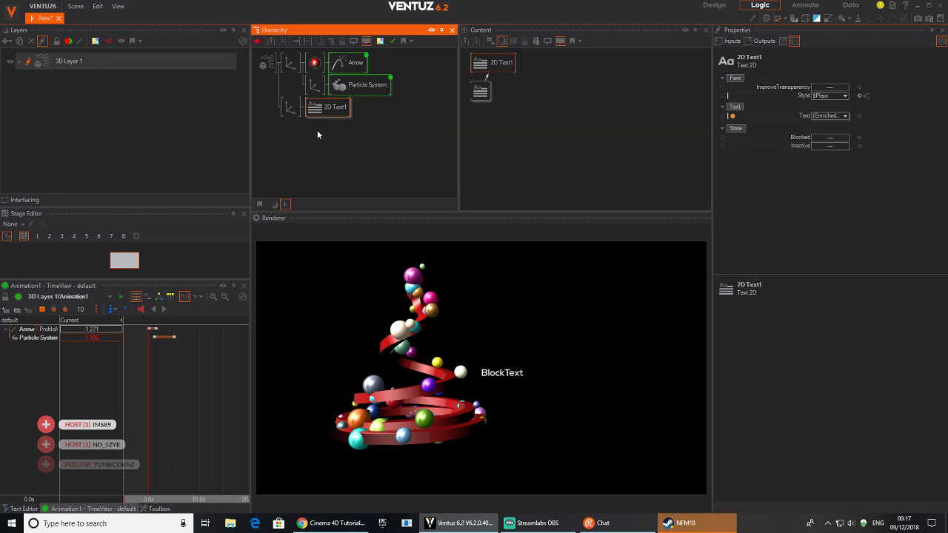
{"action": "left_click", "coordinate": [290, 109]}
{"action": "left_click_drag", "start_coordinate": [844, 86], "coordinate": [846, 87]}
Step: Set the Block Text of the 2D Text1 node to "MERRY CHRISTMAS"
{"action": "left_click", "coordinate": [326, 106]}
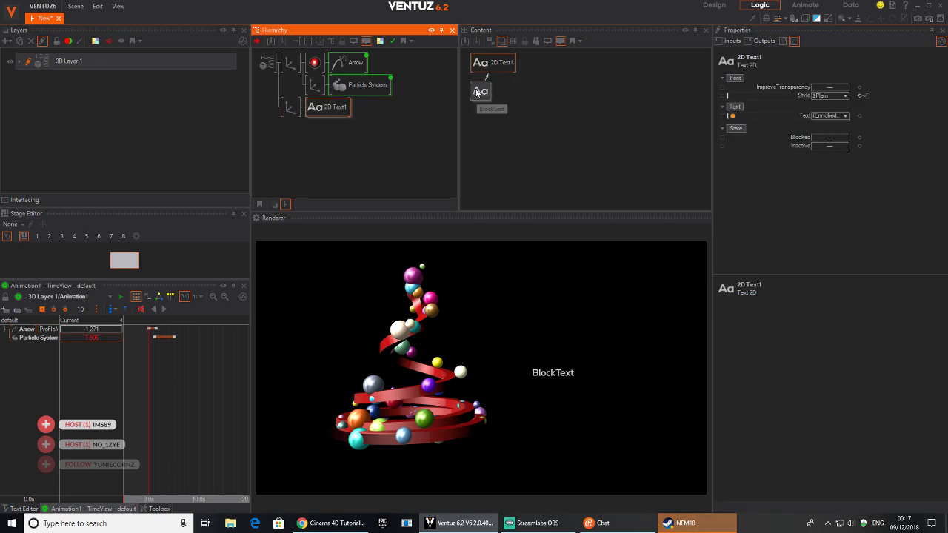
{"action": "left_click", "coordinate": [826, 228]}
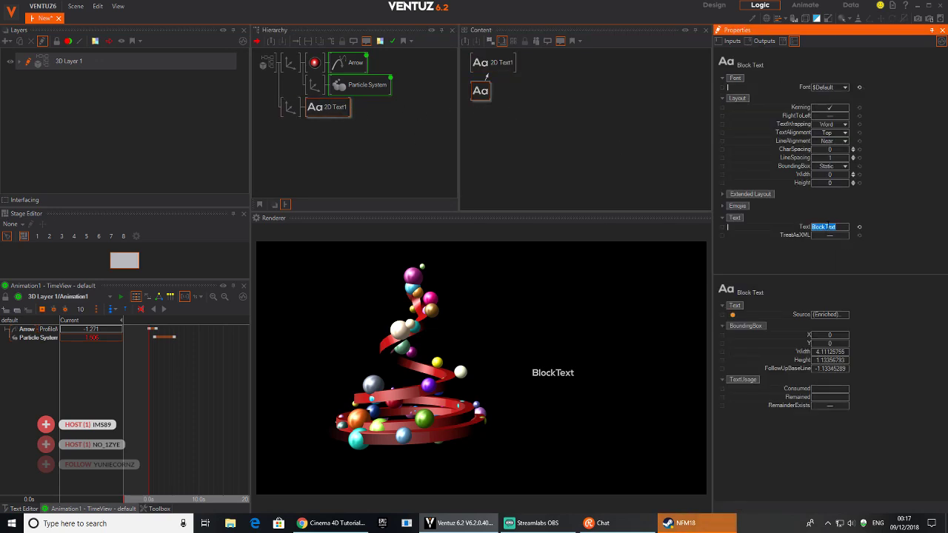
{"action": "type", "text": "MERR"}
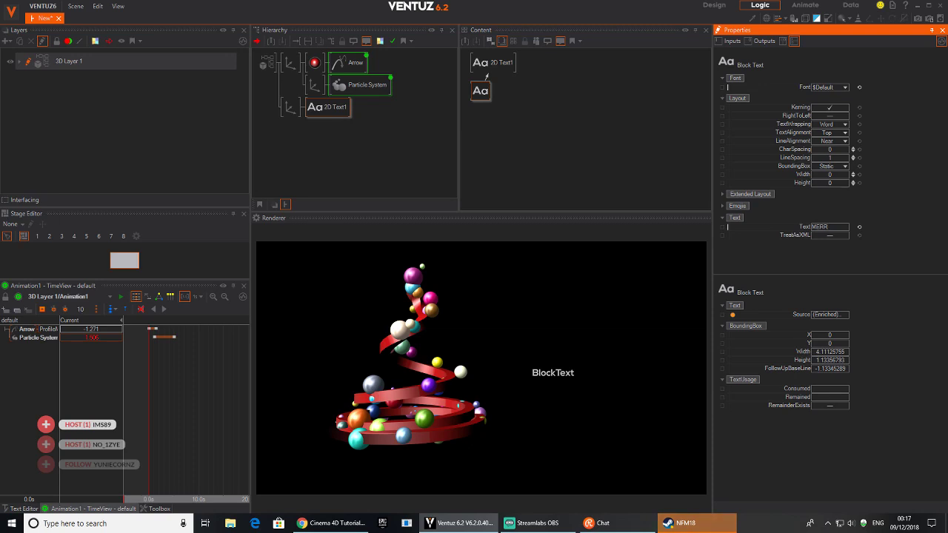
{"action": "type", "text": "Y"}
{"action": "key", "text": "Return"}
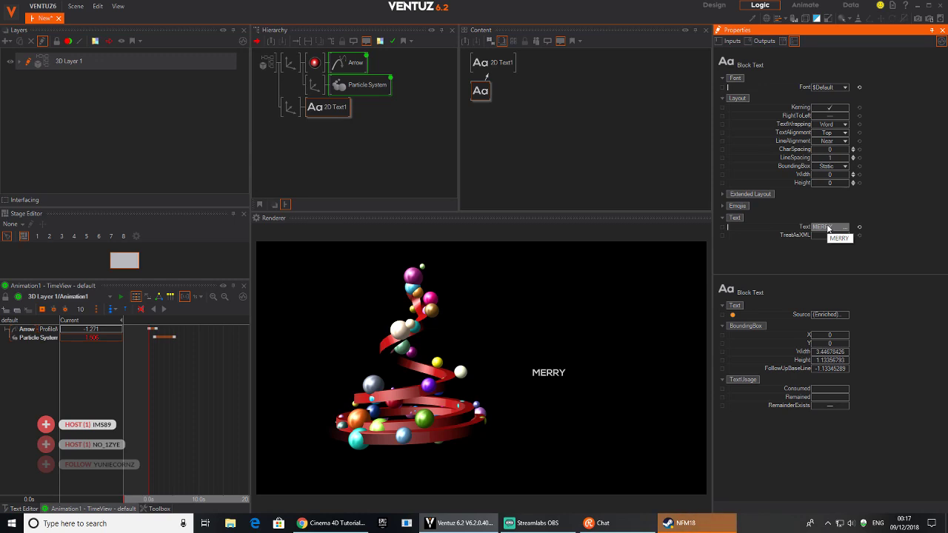
{"action": "left_click", "coordinate": [844, 228]}
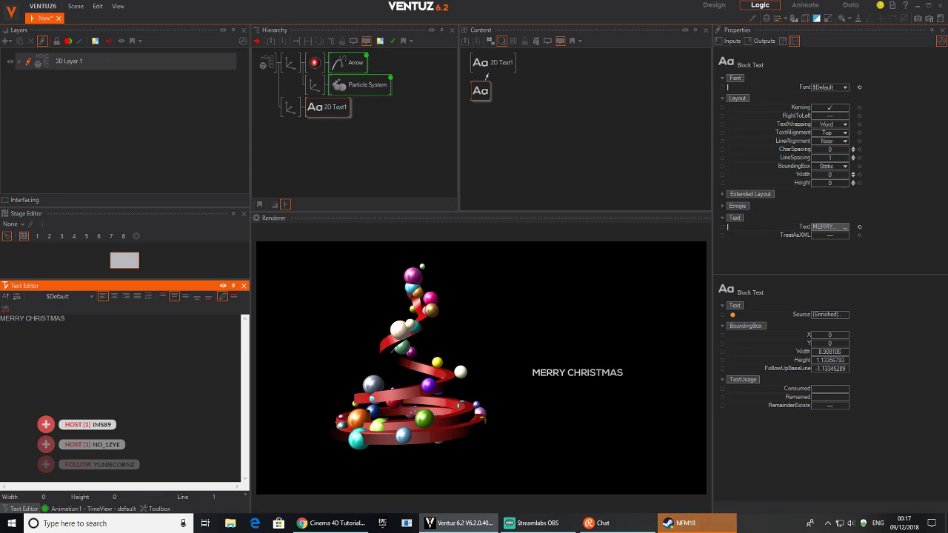
{"action": "left_click", "coordinate": [890, 183]}
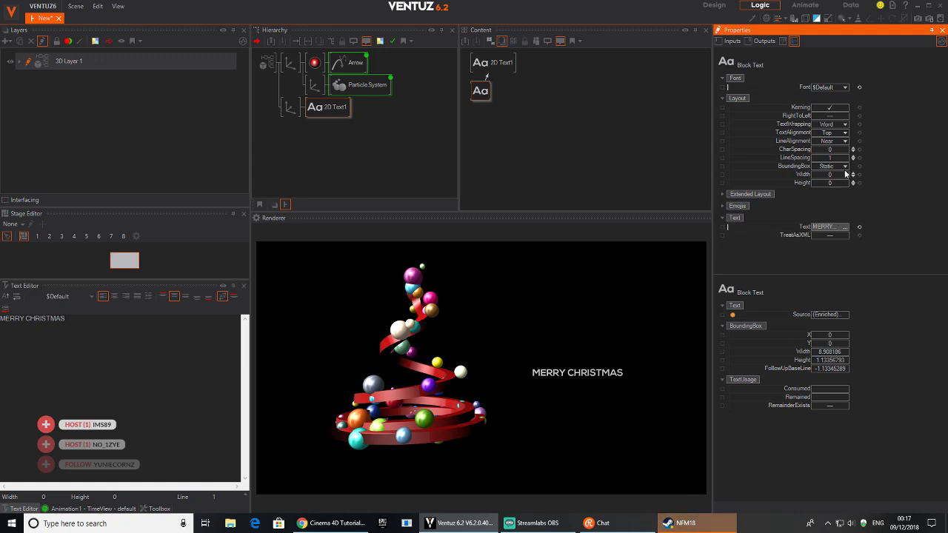
Step: Change the Block Text font to MOUNTAIN and break the text into two lines between MERRY and CHRISTMAS
{"action": "left_click", "coordinate": [844, 87]}
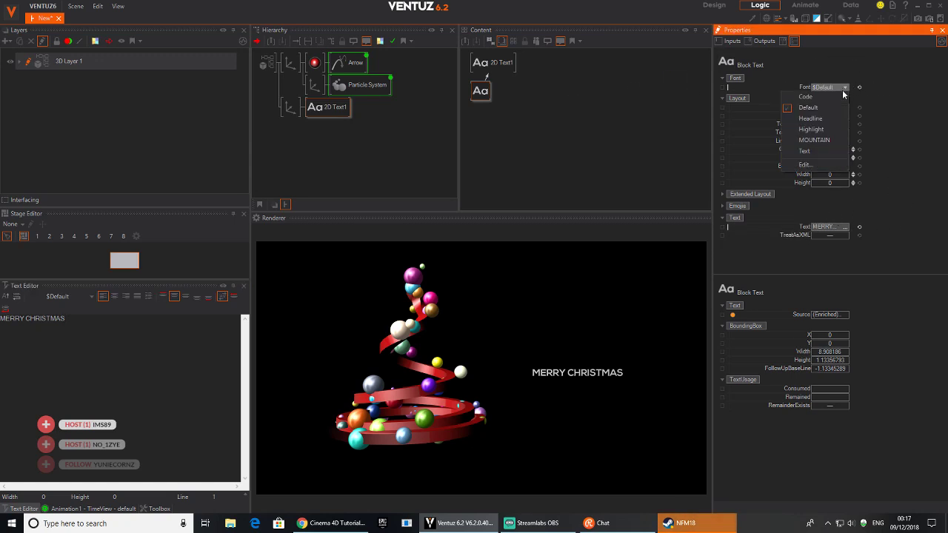
{"action": "left_click", "coordinate": [828, 140]}
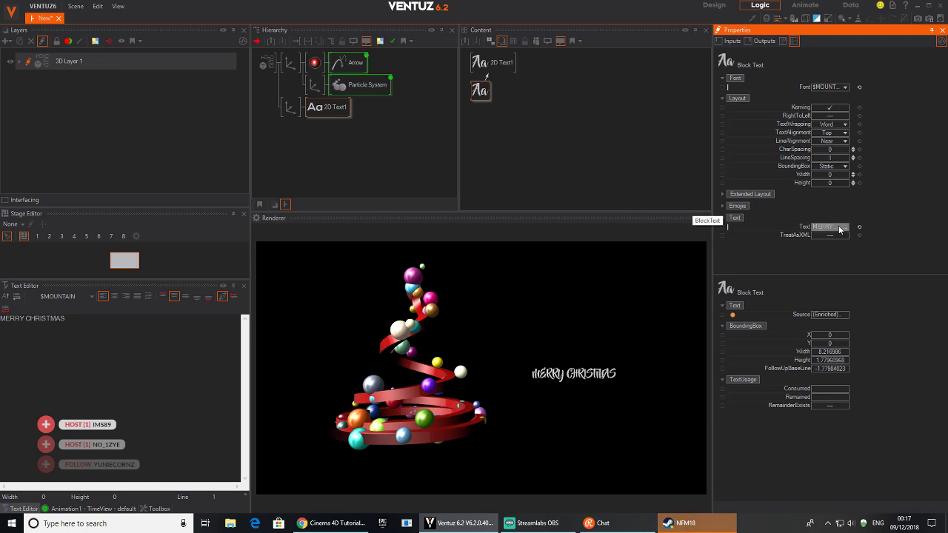
{"action": "left_click", "coordinate": [26, 322]}
{"action": "key", "text": "Return"}
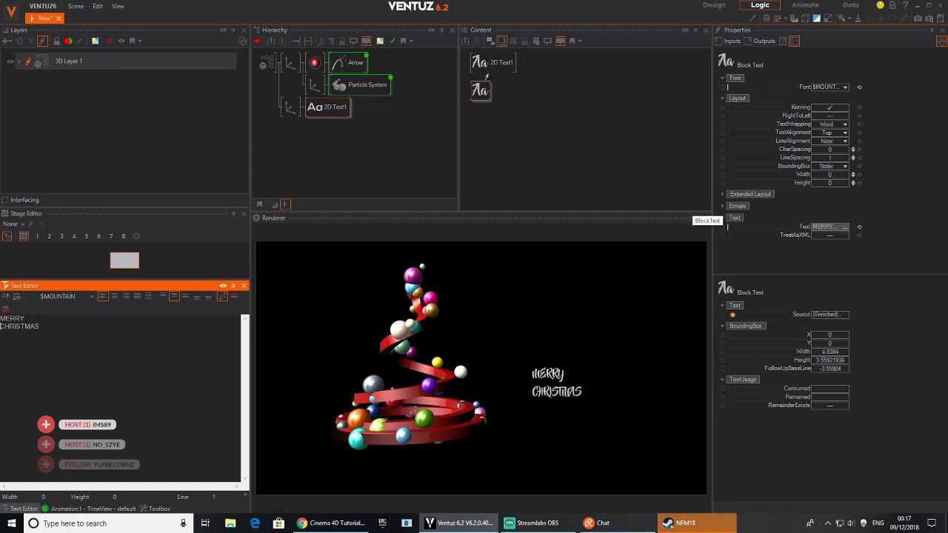
Step: Scale the text's Axis uniformly to 3.12 and position it at X 2.9, Y 4.9
{"action": "left_click", "coordinate": [290, 107]}
{"action": "mouse_move", "coordinate": [836, 218]}
{"action": "left_mouse_down"}
{"action": "mouse_move", "coordinate": [848, 214]}
{"action": "mouse_move", "coordinate": [827, 215]}
{"action": "mouse_move", "coordinate": [836, 215]}
{"action": "left_mouse_up"}
{"action": "mouse_move", "coordinate": [829, 96]}
{"action": "left_mouse_down"}
{"action": "mouse_move", "coordinate": [843, 95]}
{"action": "mouse_move", "coordinate": [826, 92]}
{"action": "left_mouse_up"}
Step: Insert a Color Solid material between the text's Axis and 2D Text1 and set its BaseColor to black
{"action": "double_click", "coordinate": [317, 122]}
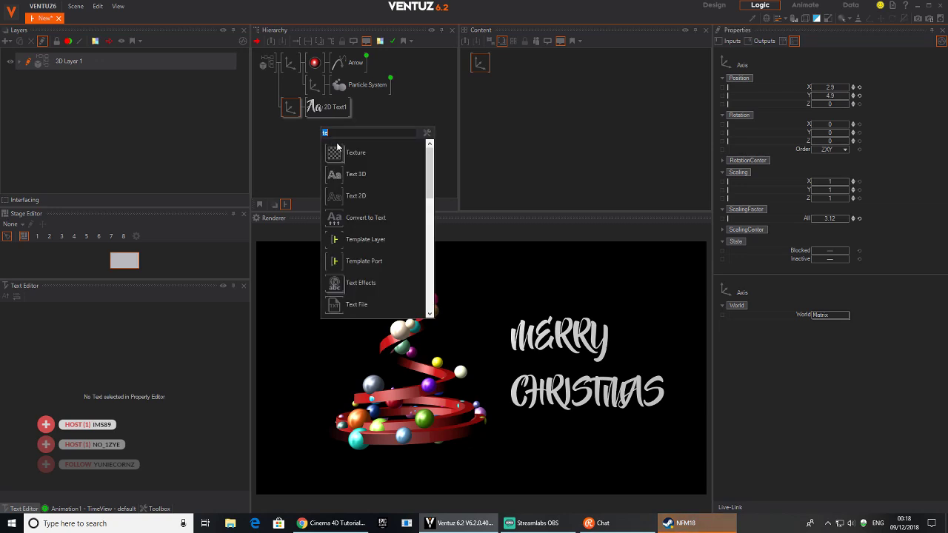
{"action": "type", "text": "col"}
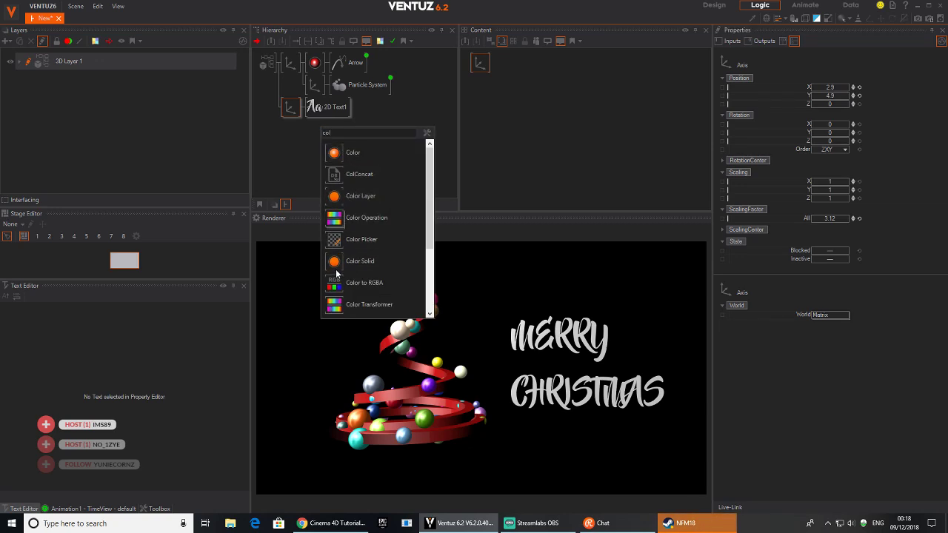
{"action": "mouse_move", "coordinate": [336, 264]}
{"action": "left_mouse_down"}
{"action": "mouse_move", "coordinate": [316, 95]}
{"action": "mouse_move", "coordinate": [311, 112]}
{"action": "left_mouse_up"}
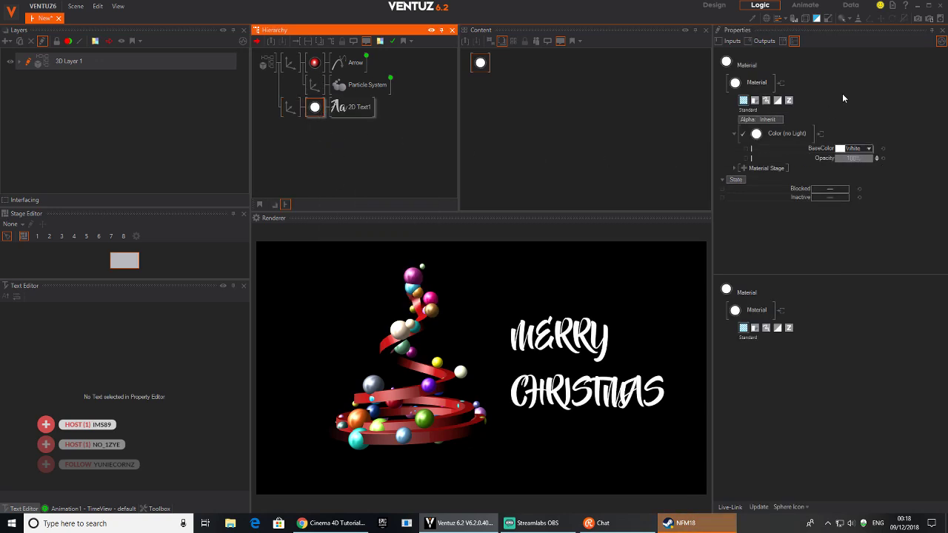
{"action": "left_click", "coordinate": [861, 150]}
{"action": "left_click", "coordinate": [816, 245]}
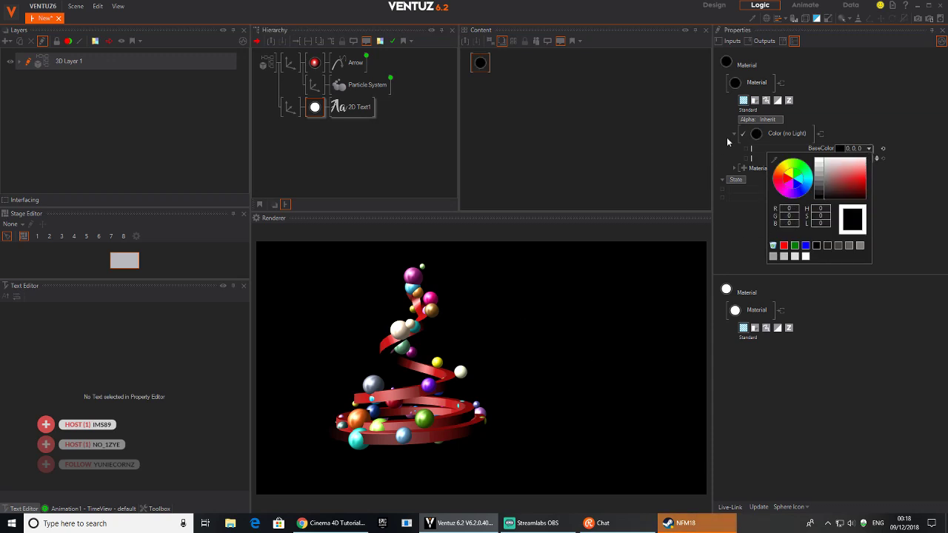
{"action": "left_click", "coordinate": [315, 150]}
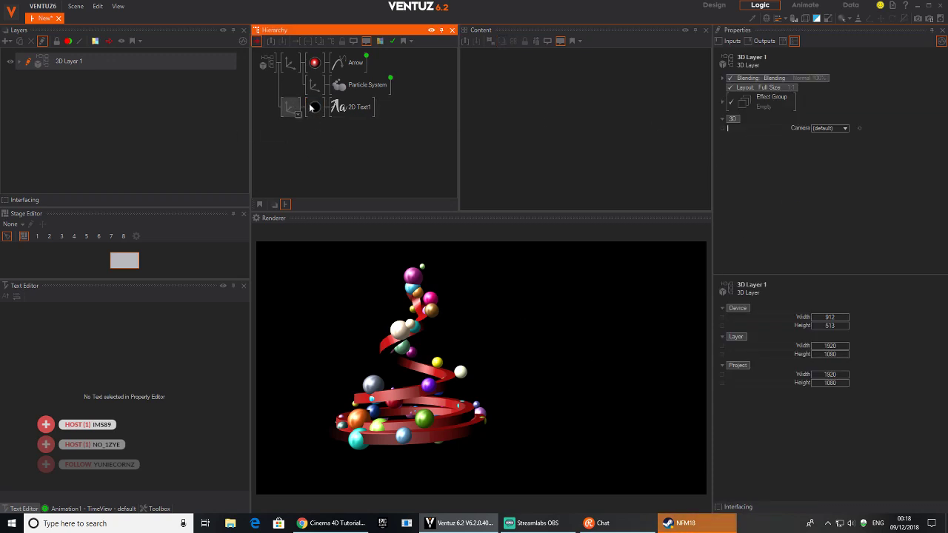
Step: Add a 2D gradient layer and place it above 3D Layer 1 in the layer order
{"action": "left_click", "coordinate": [14, 42]}
{"action": "mouse_move", "coordinate": [39, 79]}
{"action": "left_click", "coordinate": [154, 114]}
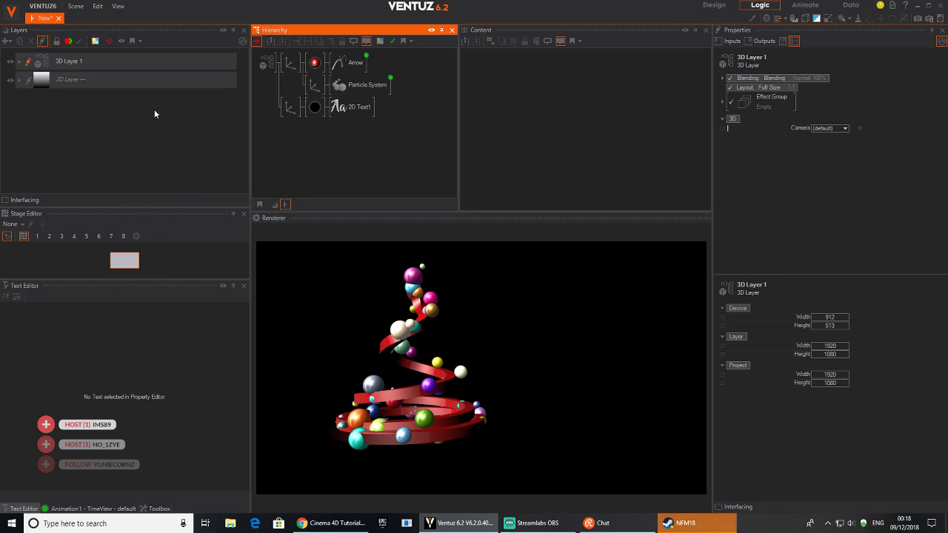
{"action": "left_click_drag", "start_coordinate": [85, 78], "coordinate": [94, 67]}
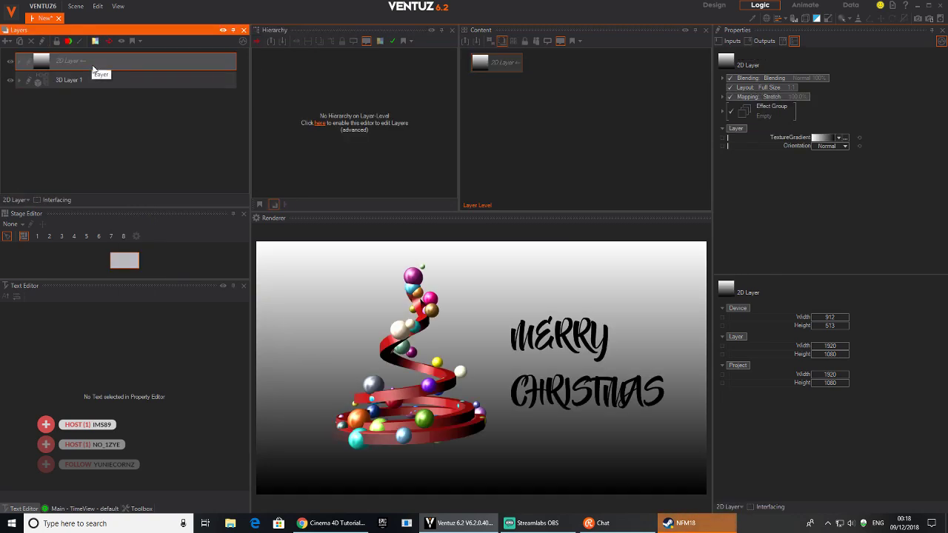
Step: Expand the gradient layer's properties and apply the "Alpha biased in-out" preset to its texture gradient
{"action": "left_click", "coordinate": [45, 62]}
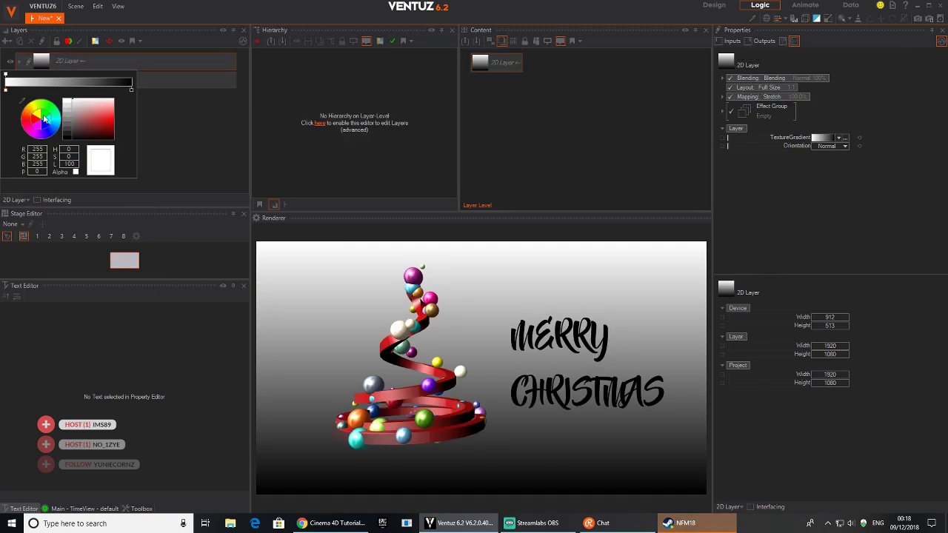
{"action": "left_click", "coordinate": [24, 66]}
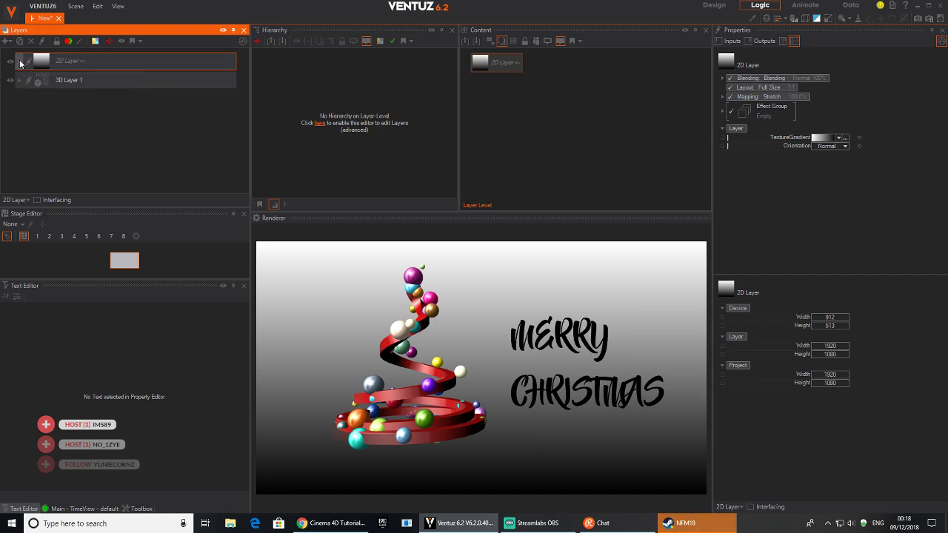
{"action": "left_click", "coordinate": [20, 64]}
{"action": "left_click", "coordinate": [111, 138]}
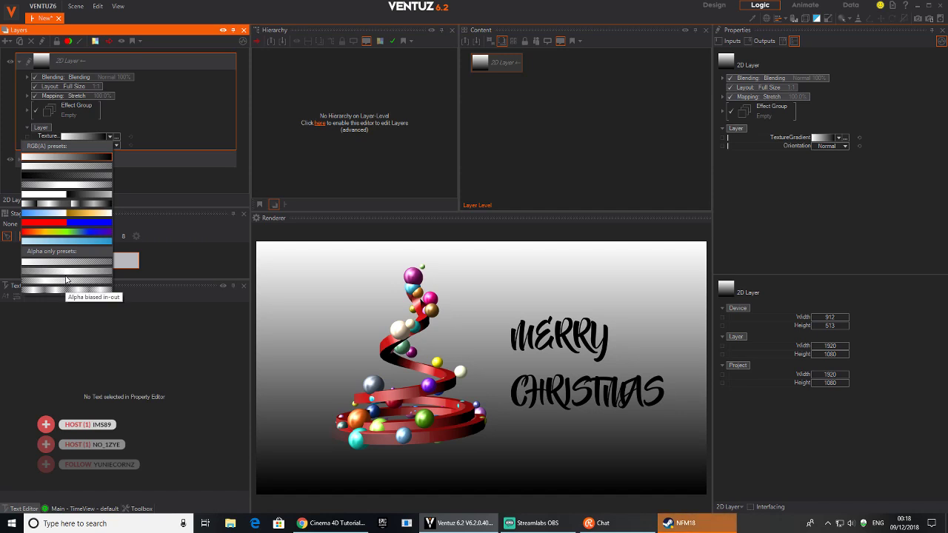
{"action": "left_click", "coordinate": [67, 277]}
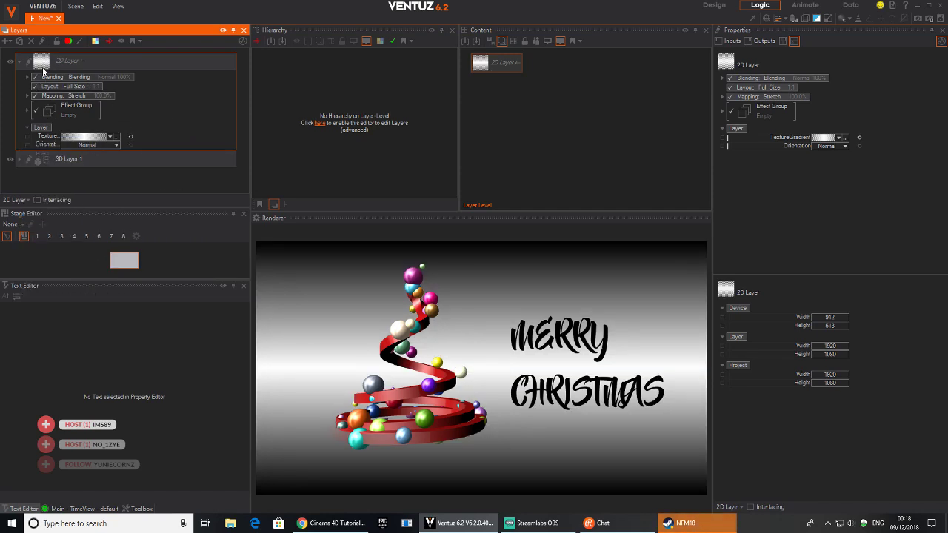
Step: Lighten the first and last stops of the background gradient from black to mid grey, with the last at luminance 127
{"action": "left_click", "coordinate": [43, 69]}
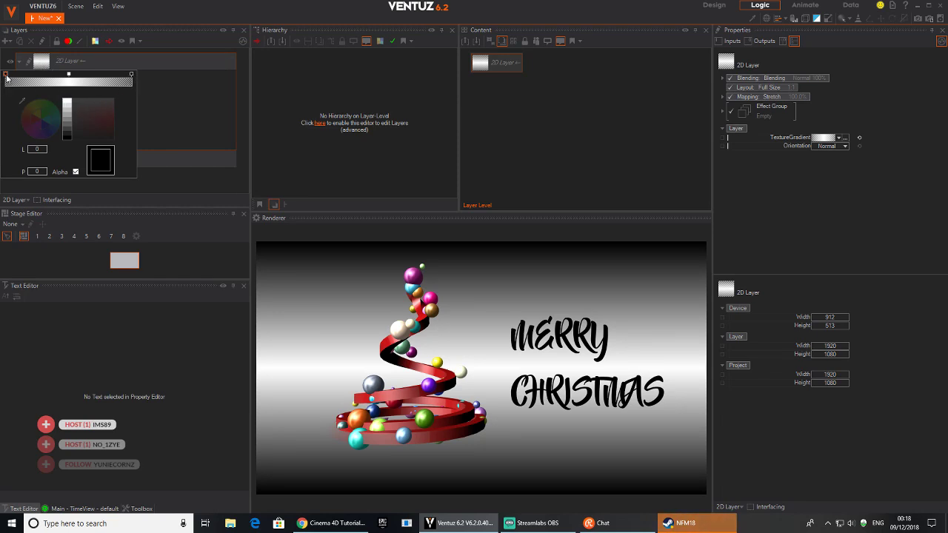
{"action": "left_click_drag", "start_coordinate": [68, 129], "coordinate": [71, 119]}
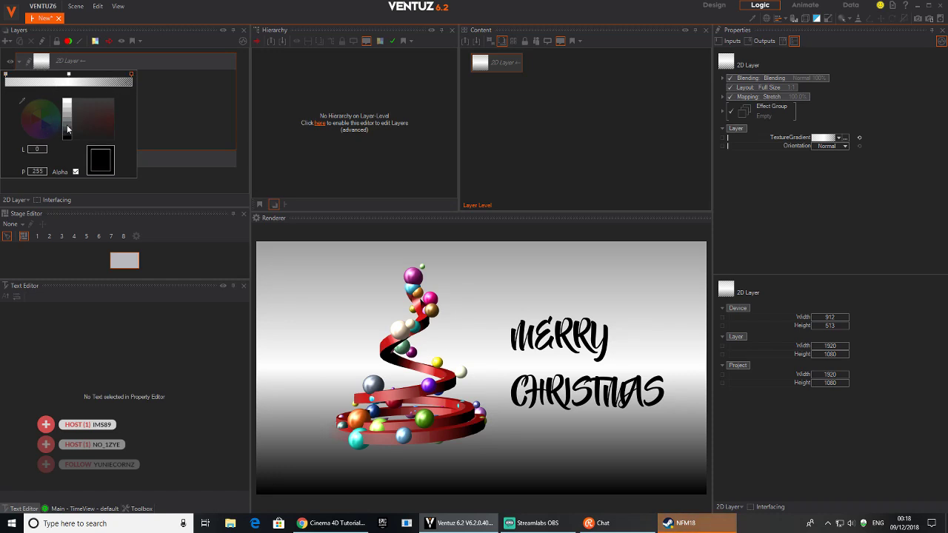
{"action": "left_click_drag", "start_coordinate": [69, 132], "coordinate": [67, 120]}
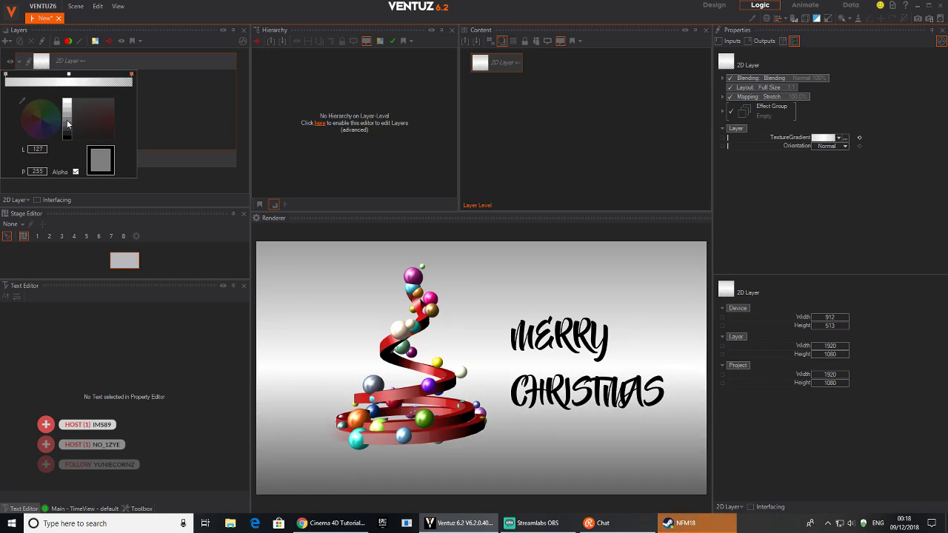
{"action": "left_click", "coordinate": [166, 129]}
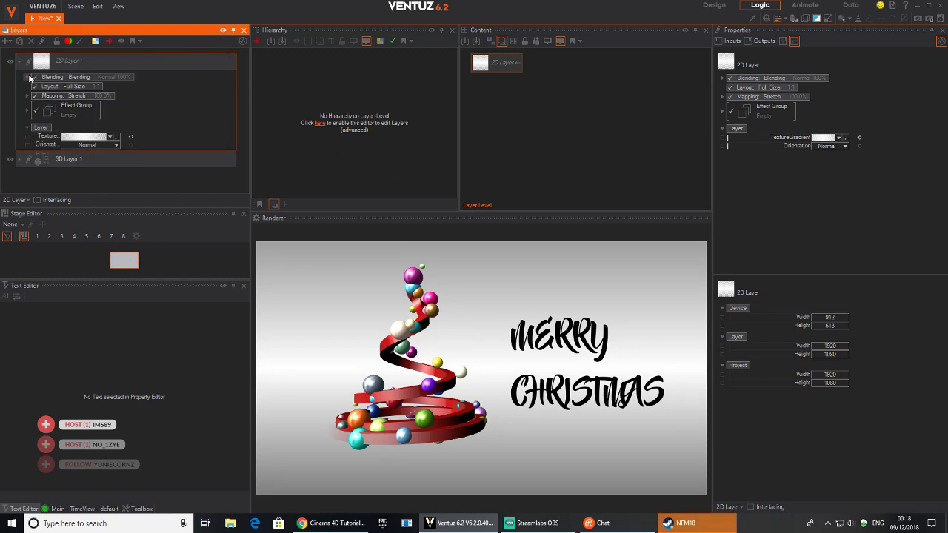
Step: Set the LineSpacing of the 2D Text1 node's Block Text to 0.707
{"action": "left_click", "coordinate": [38, 164]}
{"action": "left_click", "coordinate": [344, 109]}
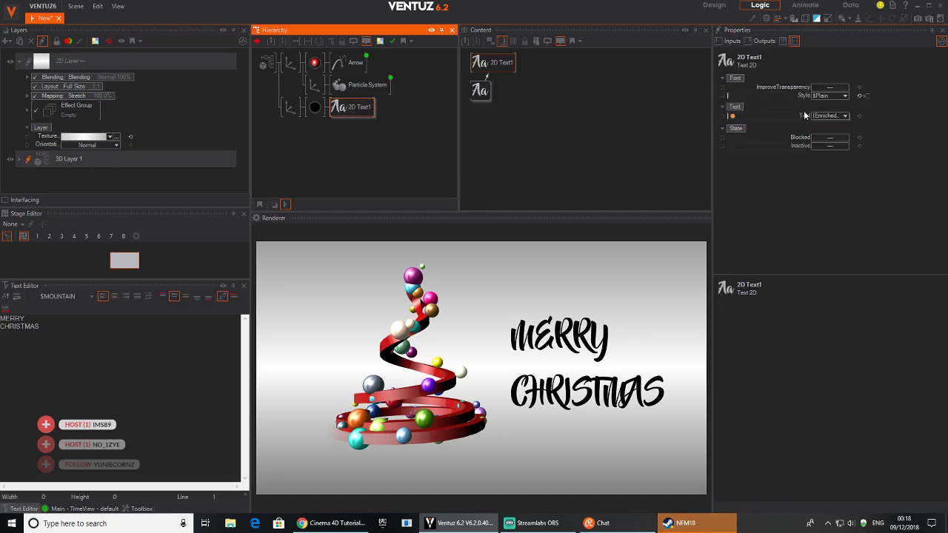
{"action": "left_click", "coordinate": [482, 100]}
{"action": "left_click_drag", "start_coordinate": [482, 100], "coordinate": [509, 122]}
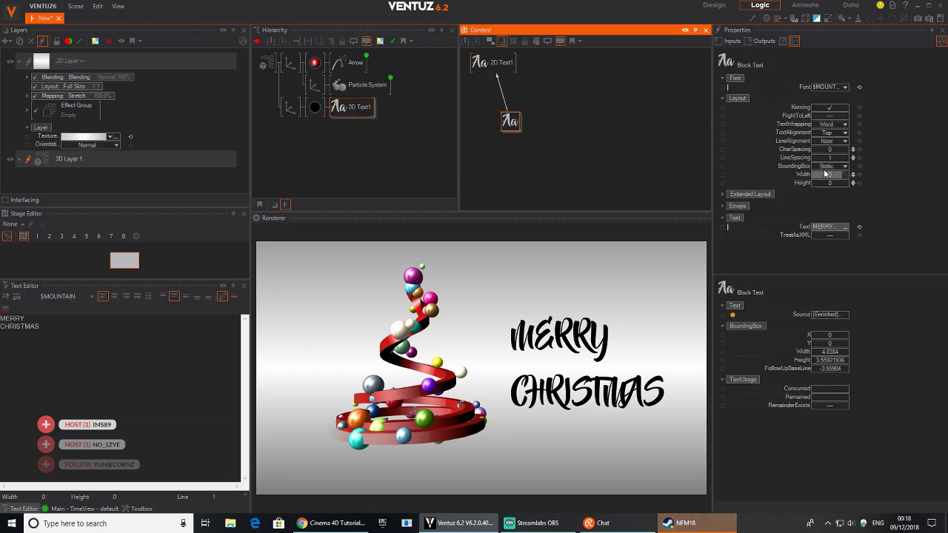
{"action": "mouse_move", "coordinate": [828, 158]}
{"action": "left_mouse_down"}
{"action": "mouse_move", "coordinate": [811, 154]}
{"action": "mouse_move", "coordinate": [820, 158]}
{"action": "left_mouse_up"}
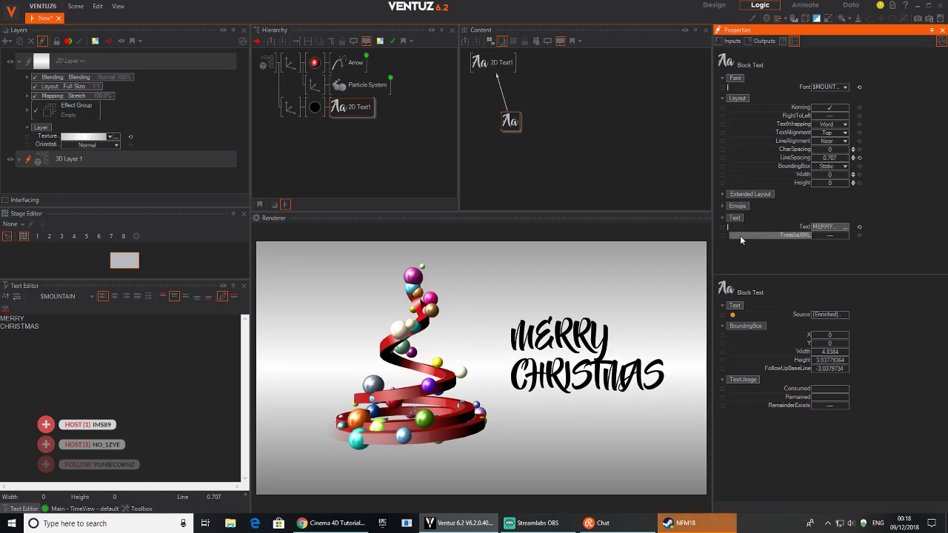
Step: Replace the Block Text's content with "Happy" on the first line and "Hoildays :)" on the second
{"action": "left_click", "coordinate": [361, 106]}
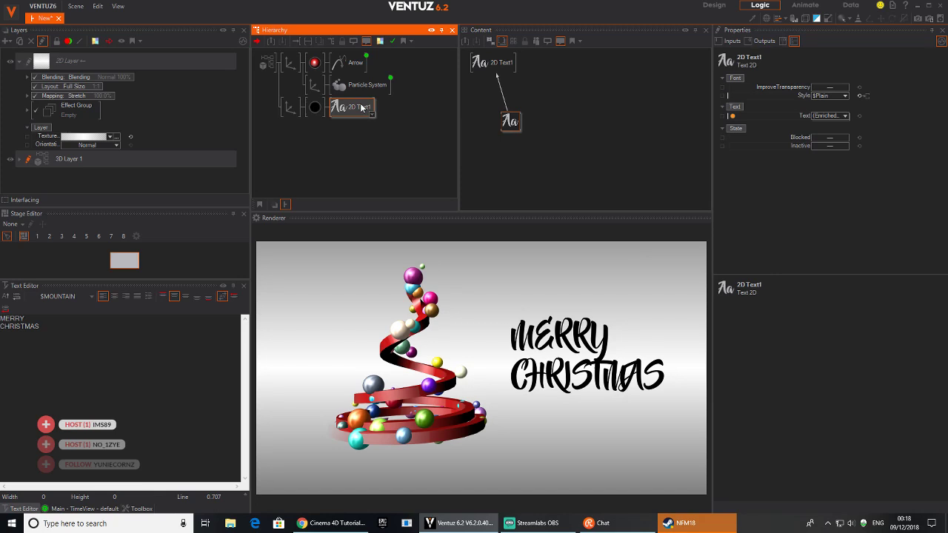
{"action": "left_click", "coordinate": [509, 120]}
{"action": "left_click_drag", "start_coordinate": [60, 332], "coordinate": [2, 303]}
{"action": "type", "text": "H"}
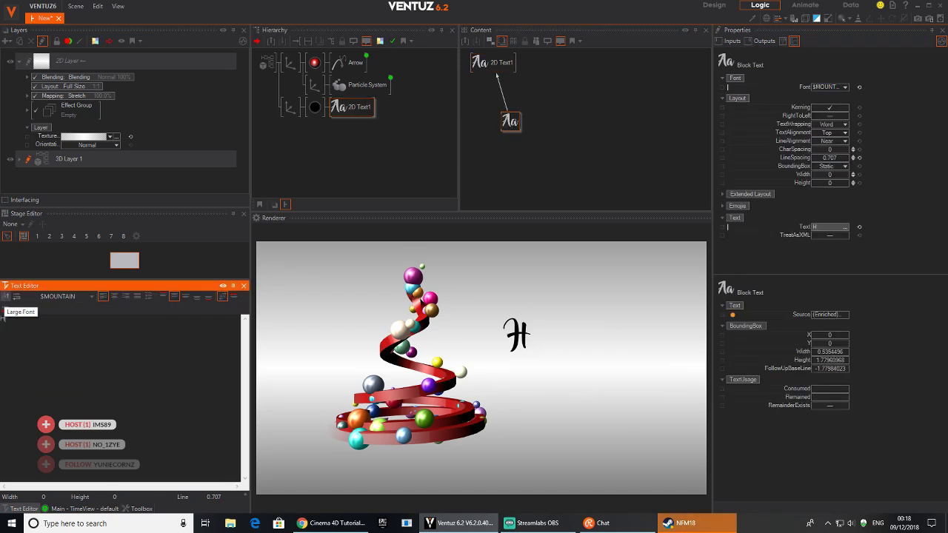
{"action": "type", "text": "APPY"}
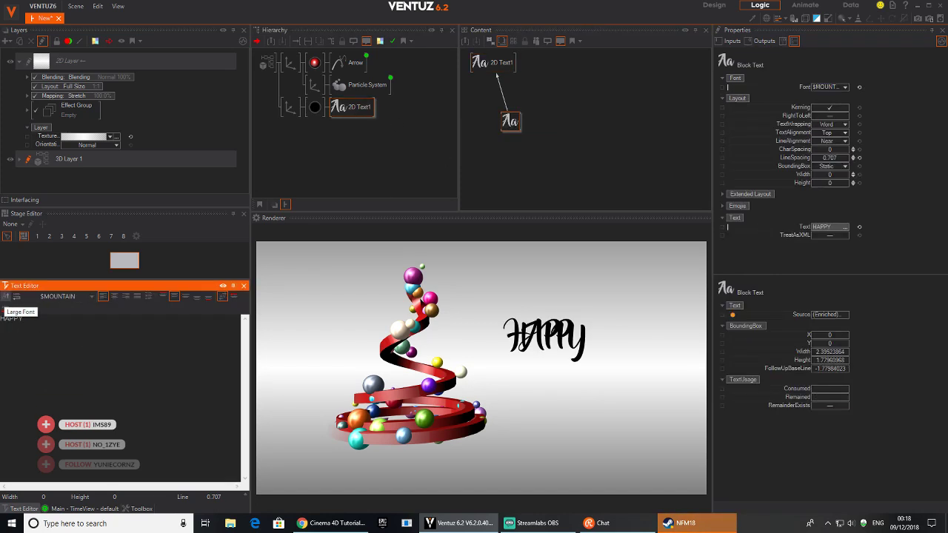
{"action": "key", "text": "BackSpace"}
{"action": "key", "text": "BackSpace"}
{"action": "key", "text": "BackSpace"}
{"action": "key", "text": "BackSpace"}
{"action": "type", "text": "a"}
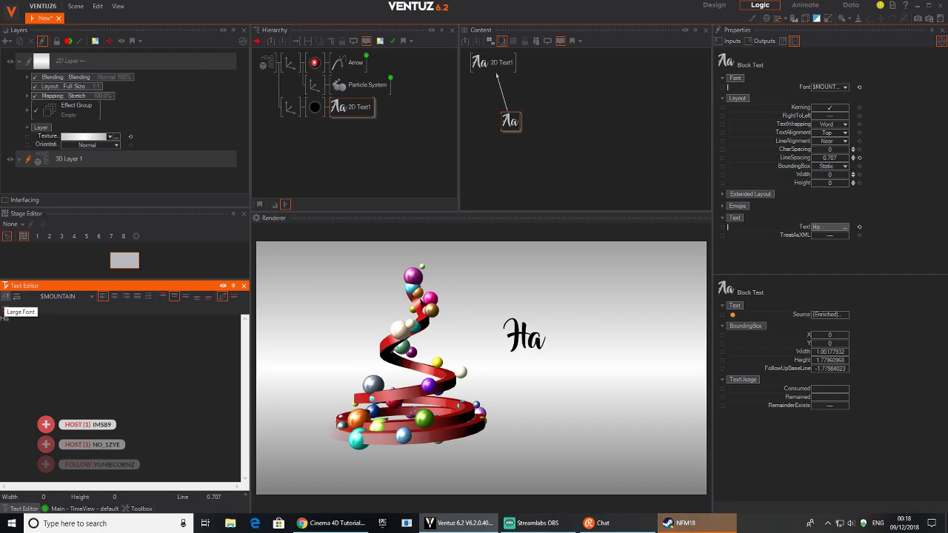
{"action": "type", "text": "ppy"}
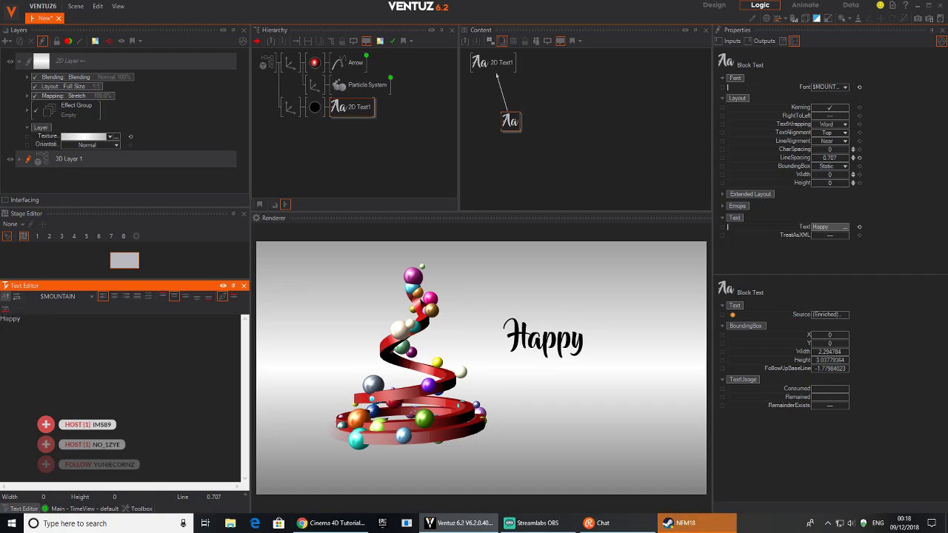
{"action": "key", "text": "Return"}
{"action": "type", "text": "Hoilda"}
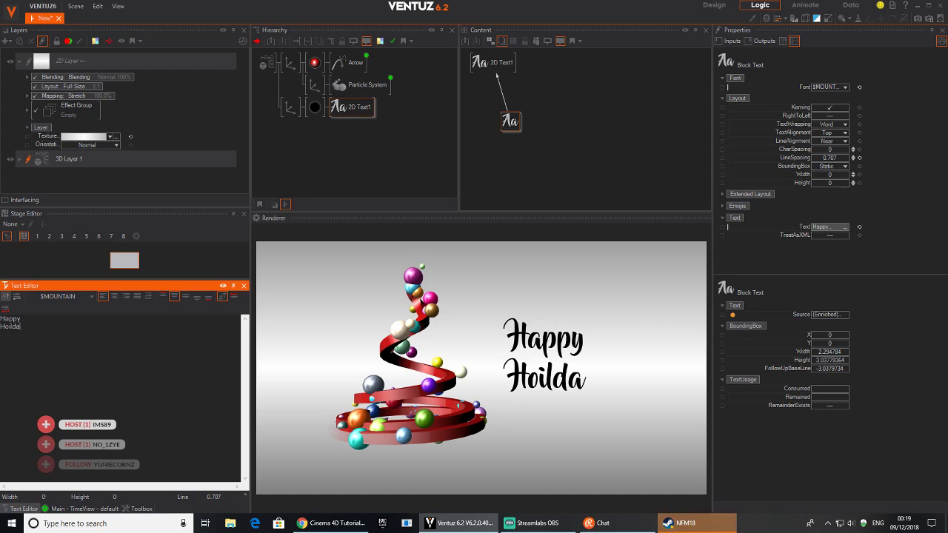
{"action": "type", "text": "ys :)"}
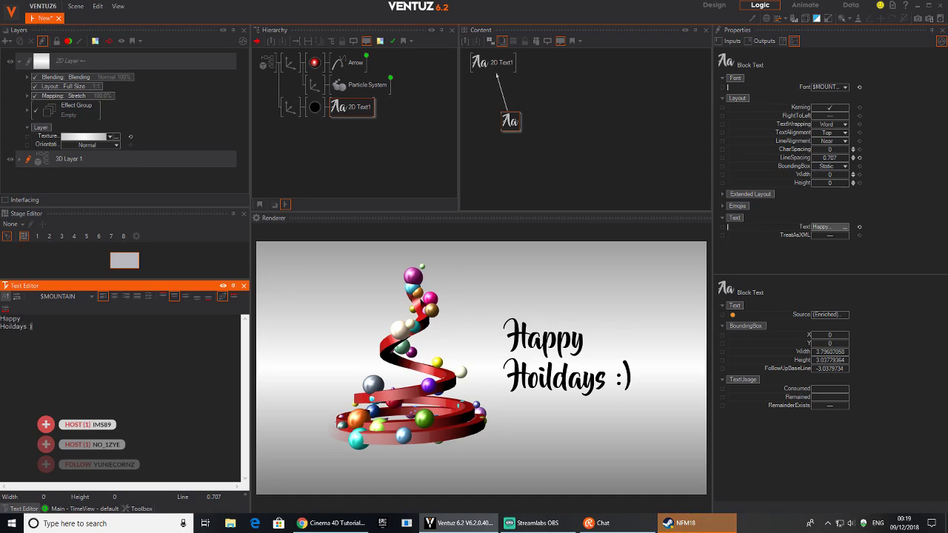
Step: Set the text Axis's overall scaling factor to 4.23 and its position to X 3.55, Y 7.19
{"action": "left_click", "coordinate": [289, 109]}
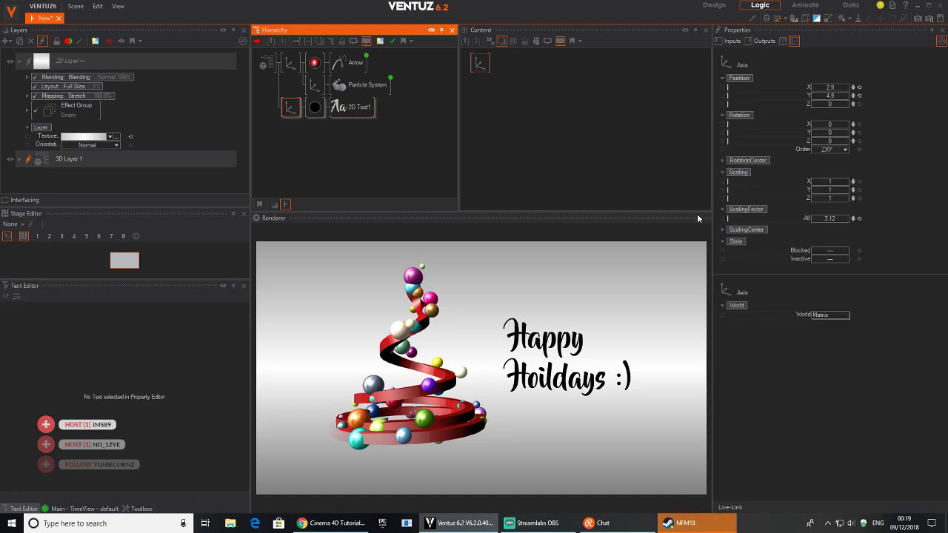
{"action": "left_click_drag", "start_coordinate": [844, 216], "coordinate": [805, 140]}
{"action": "mouse_move", "coordinate": [828, 96]}
{"action": "left_mouse_down"}
{"action": "mouse_move", "coordinate": [849, 96]}
{"action": "mouse_move", "coordinate": [831, 91]}
{"action": "left_mouse_up"}
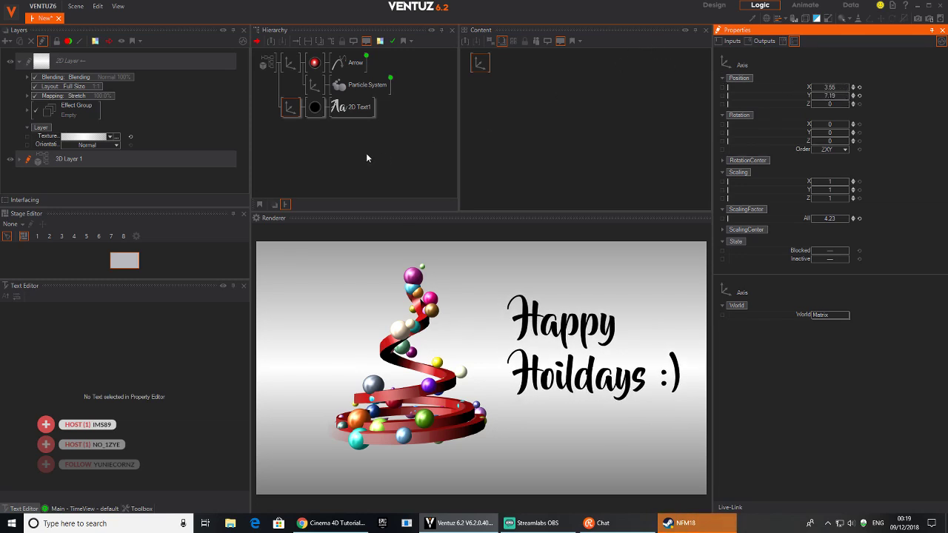
Step: Set the Particle System's MaxParticleCount to 50
{"action": "left_click", "coordinate": [354, 87]}
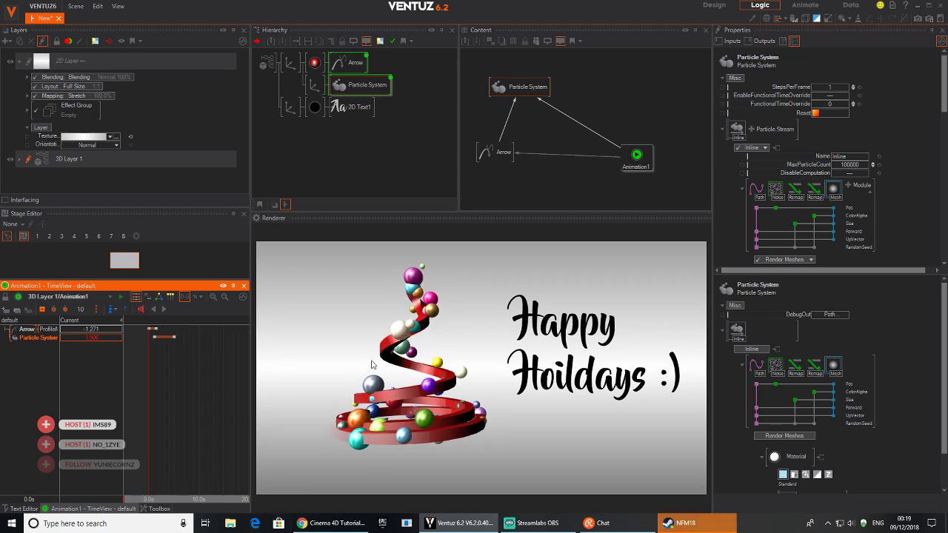
{"action": "left_click", "coordinate": [351, 88]}
{"action": "left_click", "coordinate": [523, 91]}
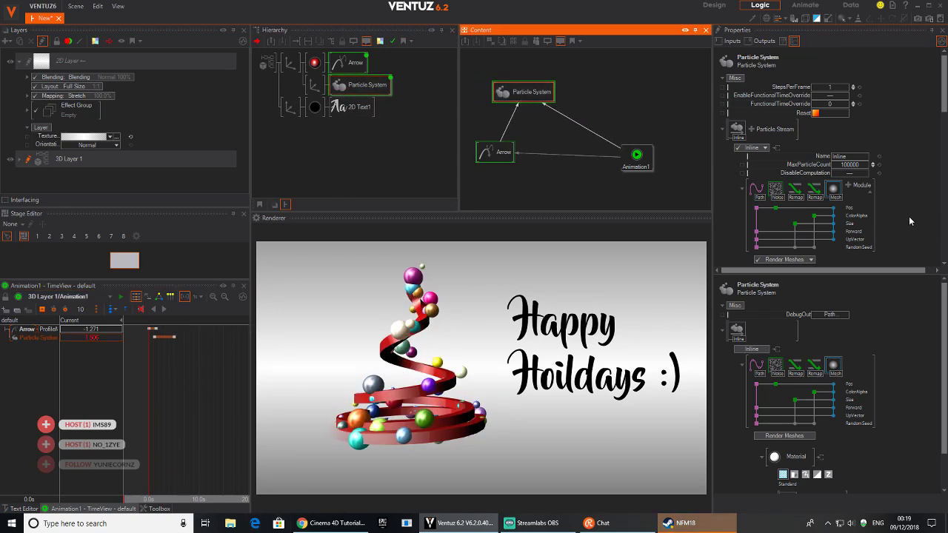
{"action": "scroll", "coordinate": [910, 222], "scroll_direction": "down", "scroll_amount": 1}
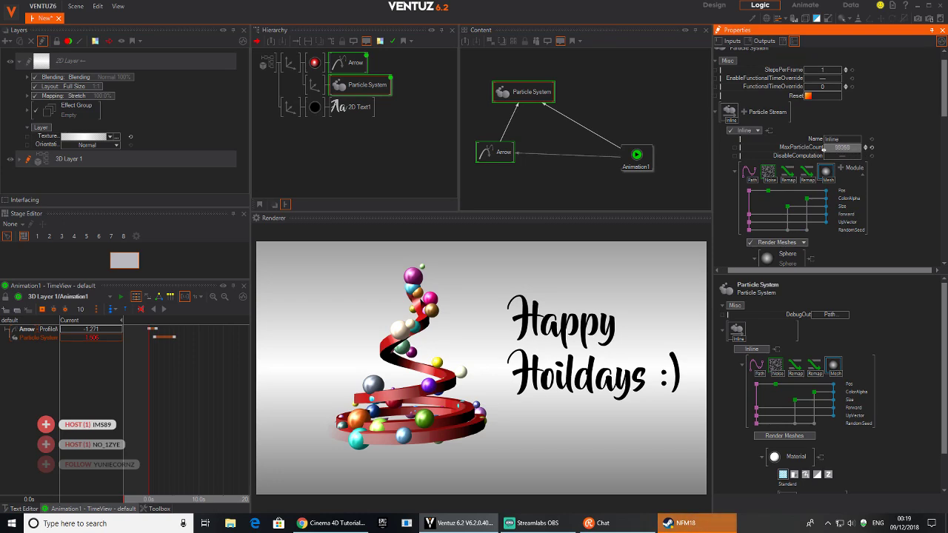
{"action": "left_click", "coordinate": [840, 150]}
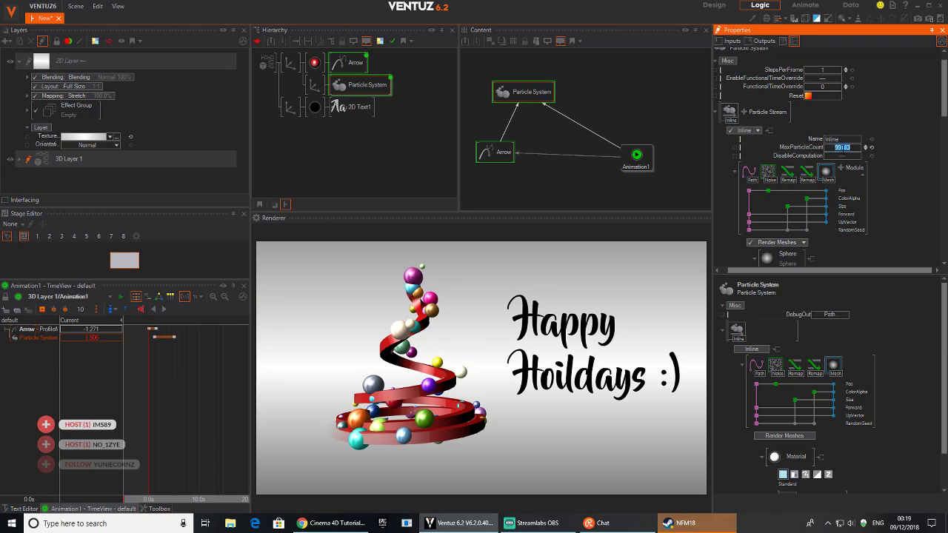
{"action": "type", "text": "500"}
{"action": "left_click", "coordinate": [842, 148]}
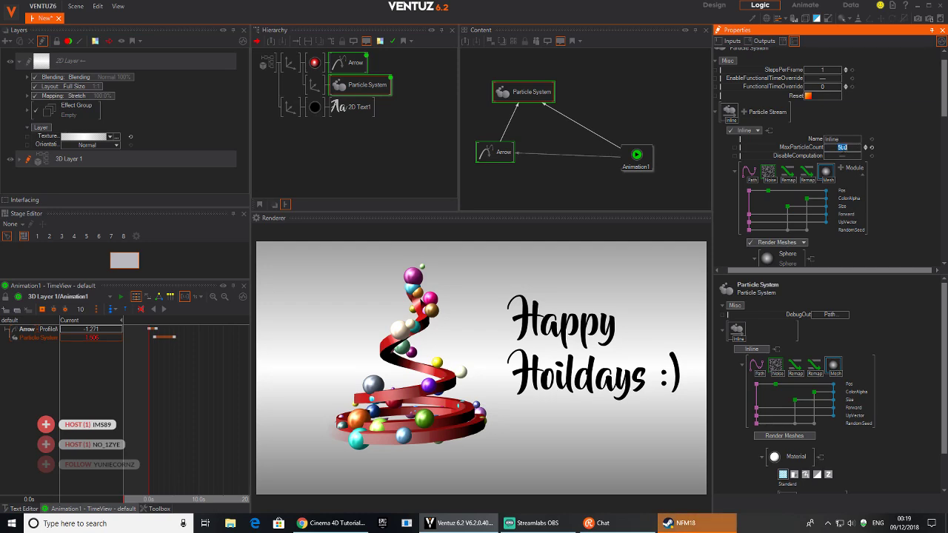
{"action": "key", "text": "Return"}
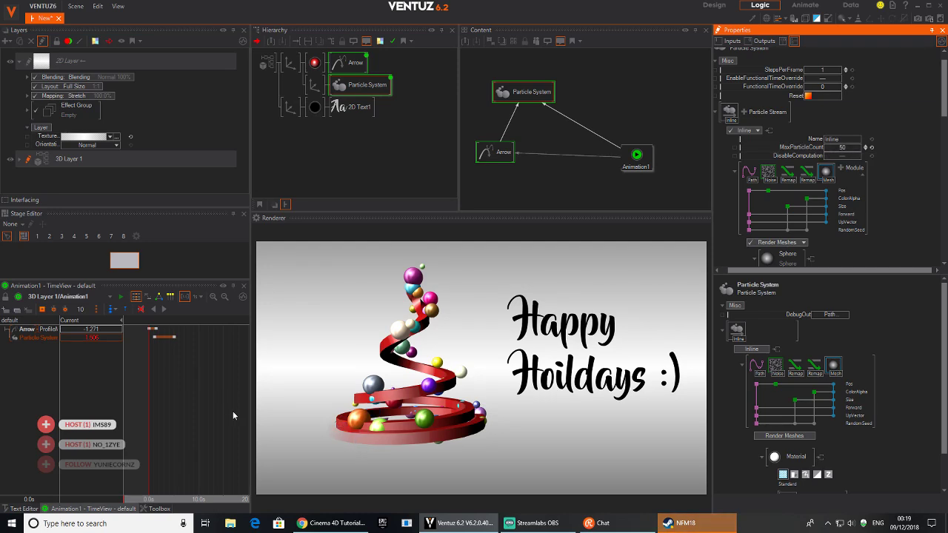
Step: Preview the animation with the particle stream's DisableComputation switched on, and switch that option off again
{"action": "left_click_drag", "start_coordinate": [216, 411], "coordinate": [125, 351]}
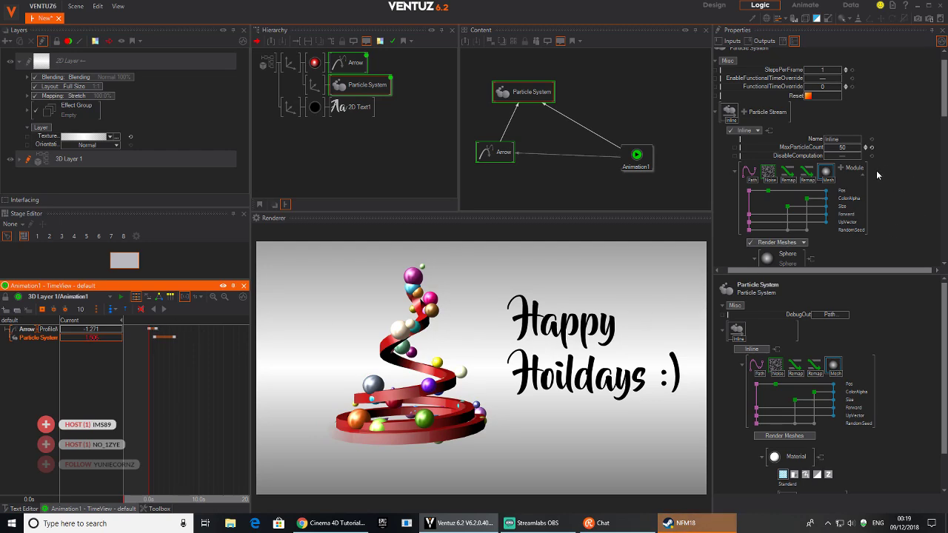
{"action": "left_click", "coordinate": [834, 157]}
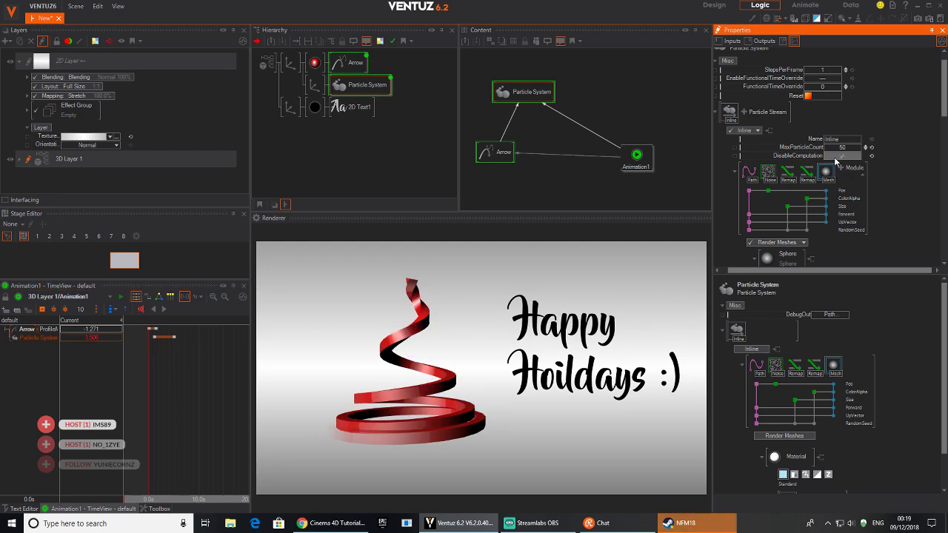
{"action": "left_click", "coordinate": [164, 309]}
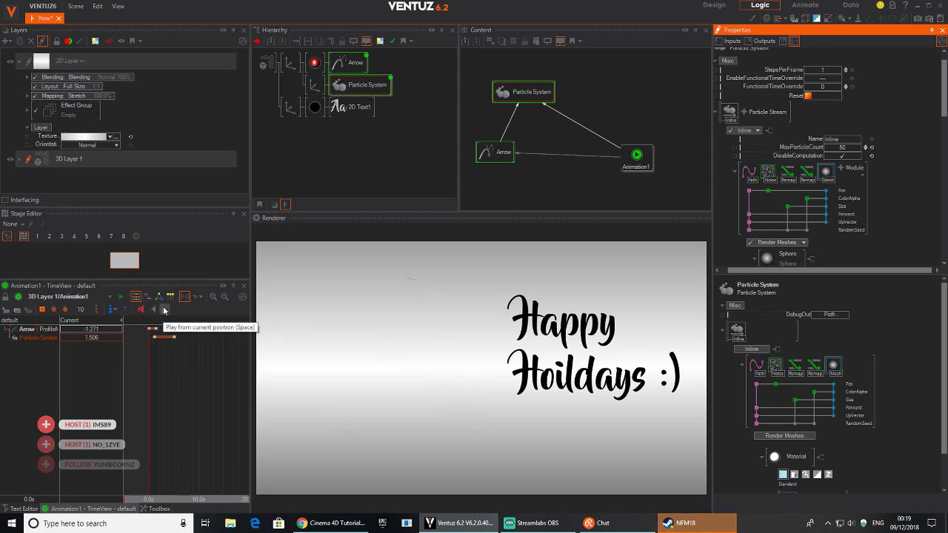
{"action": "left_click_drag", "start_coordinate": [172, 351], "coordinate": [132, 353]}
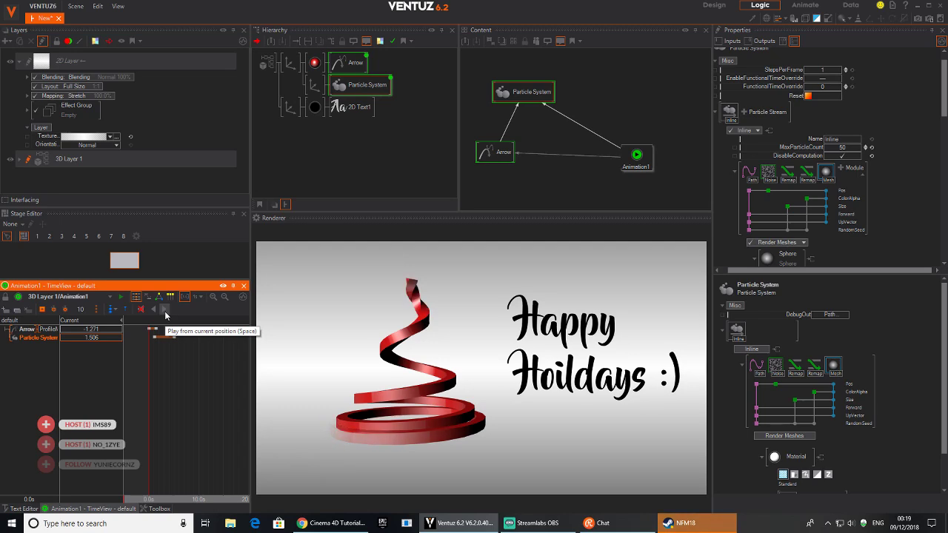
{"action": "left_click", "coordinate": [847, 156]}
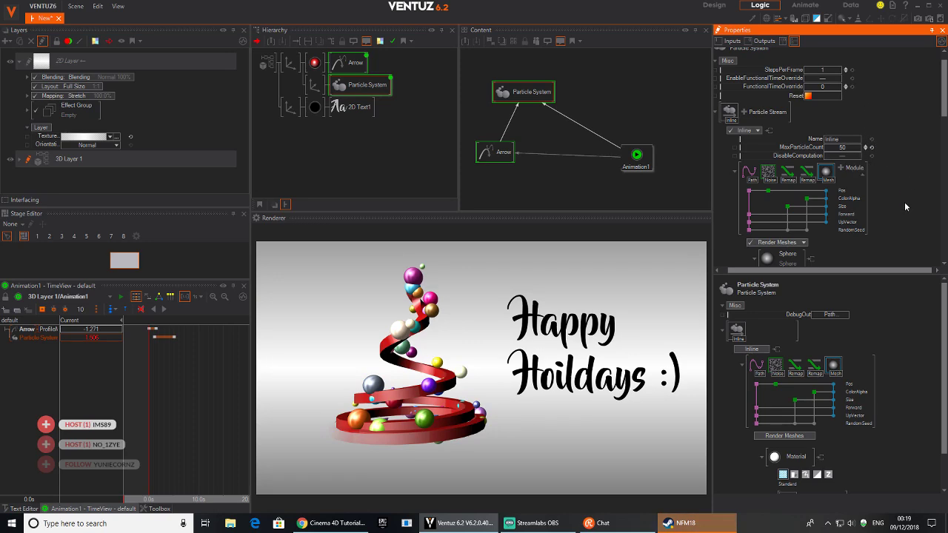
Step: Disable the Noise module of the particle stream and check the result in the animation timeline
{"action": "scroll", "coordinate": [905, 202], "scroll_direction": "down", "scroll_amount": 3}
{"action": "scroll", "coordinate": [852, 89], "scroll_direction": "up", "scroll_amount": 1}
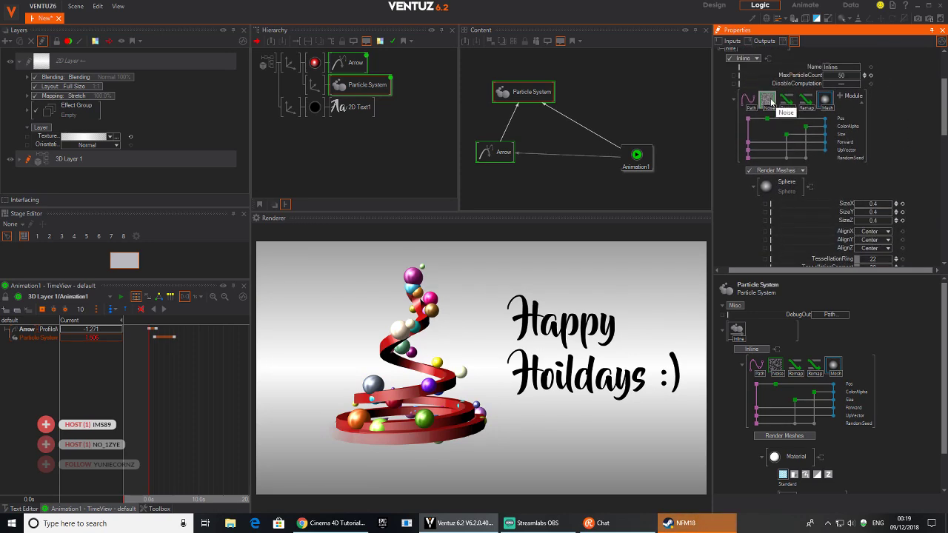
{"action": "left_click", "coordinate": [774, 101]}
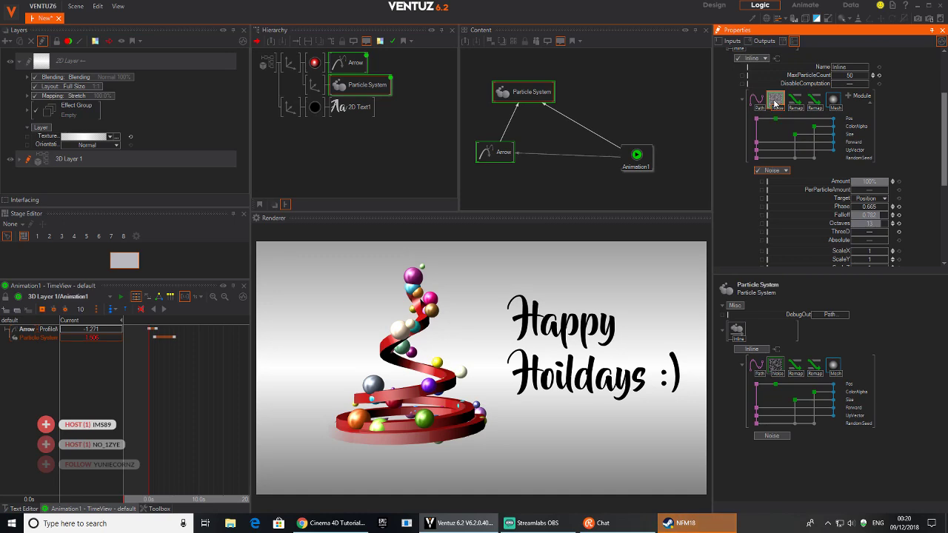
{"action": "left_click", "coordinate": [775, 101]}
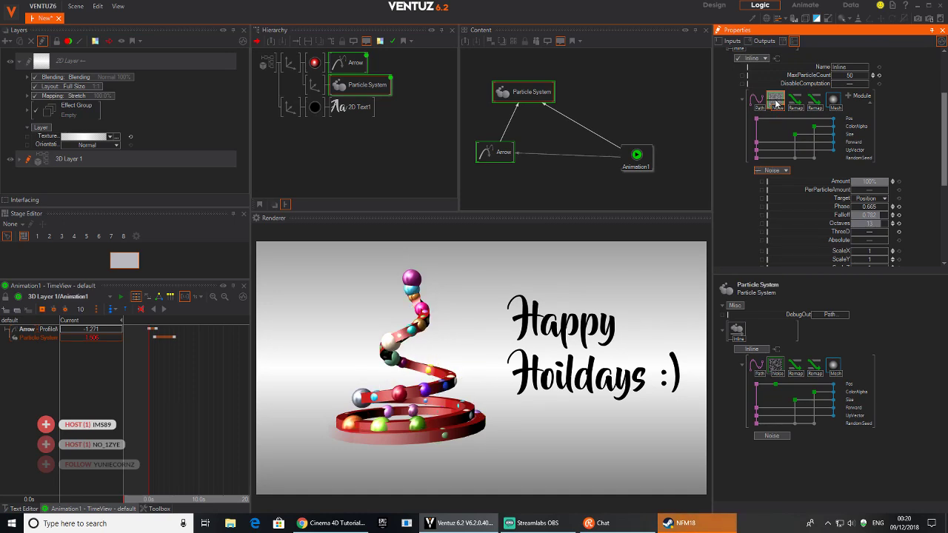
{"action": "left_click", "coordinate": [137, 339]}
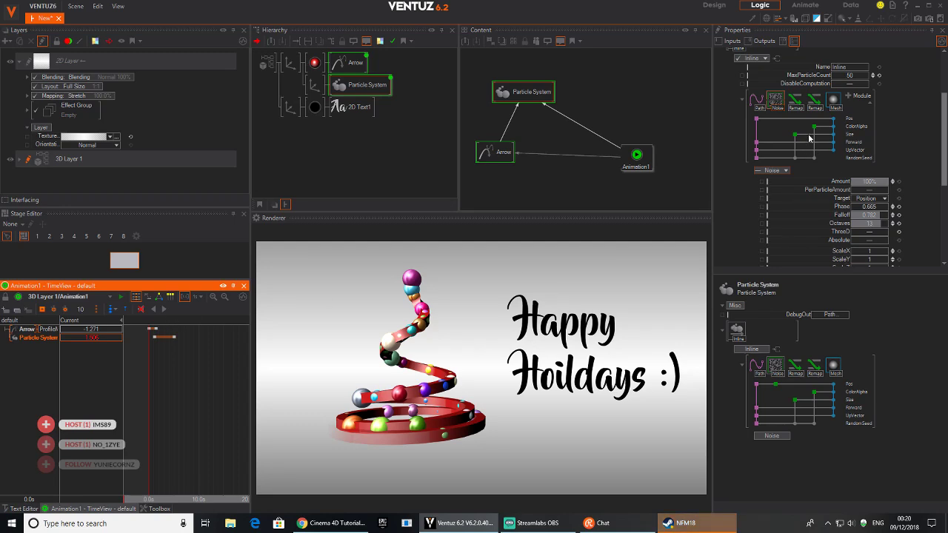
Step: Try a Curl Noise module placed right after the Noise module, adjusting its TranslateAll value
{"action": "left_click", "coordinate": [777, 104]}
{"action": "left_click", "coordinate": [847, 95]}
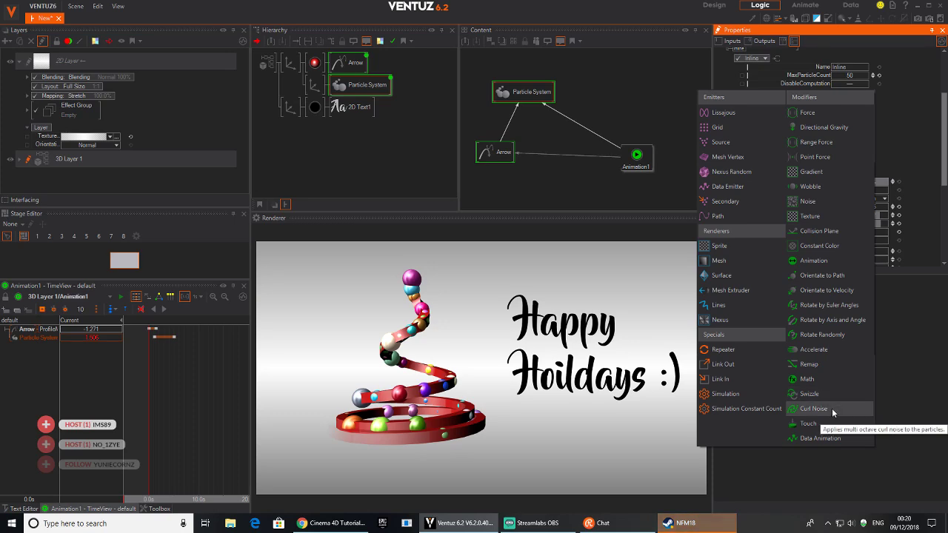
{"action": "left_click", "coordinate": [813, 409]}
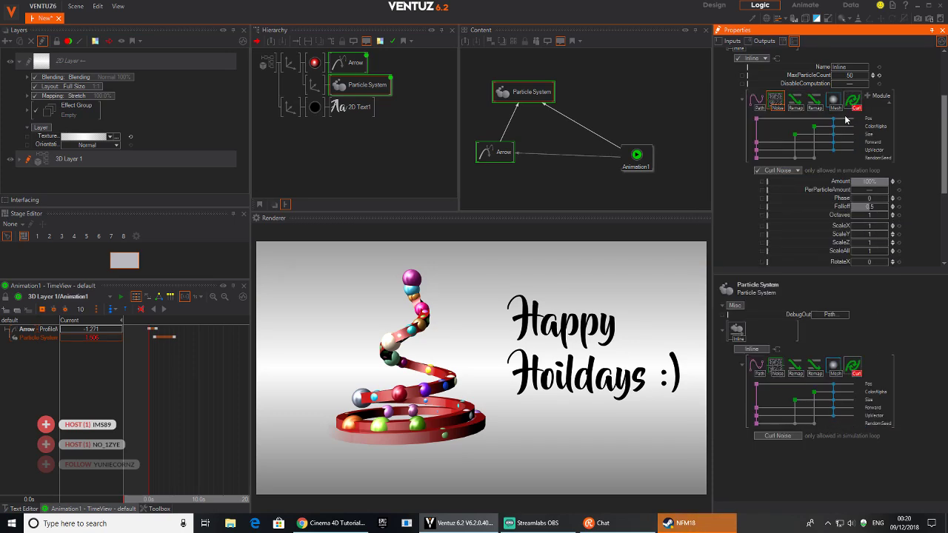
{"action": "left_click_drag", "start_coordinate": [794, 100], "coordinate": [793, 104]}
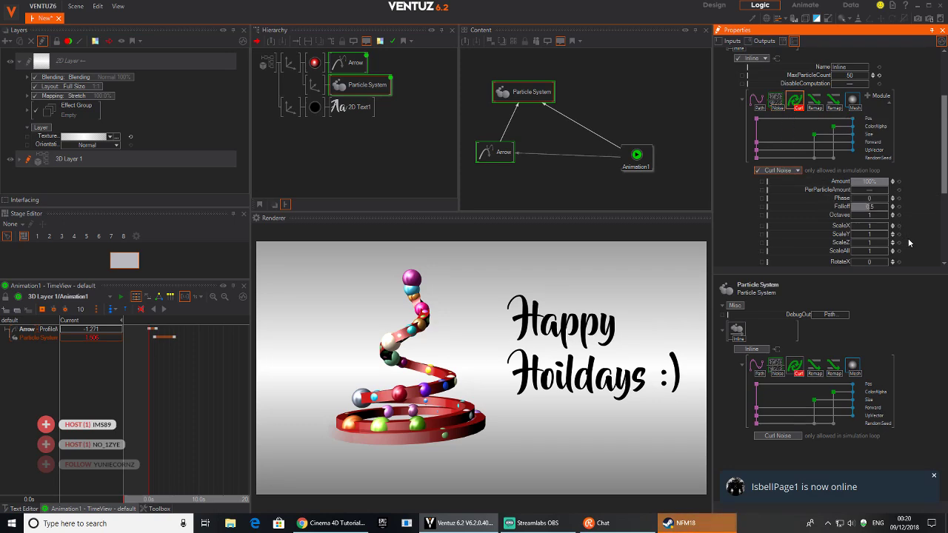
{"action": "scroll", "coordinate": [898, 168], "scroll_direction": "down", "scroll_amount": 3}
{"action": "scroll", "coordinate": [899, 169], "scroll_direction": "down", "scroll_amount": 1}
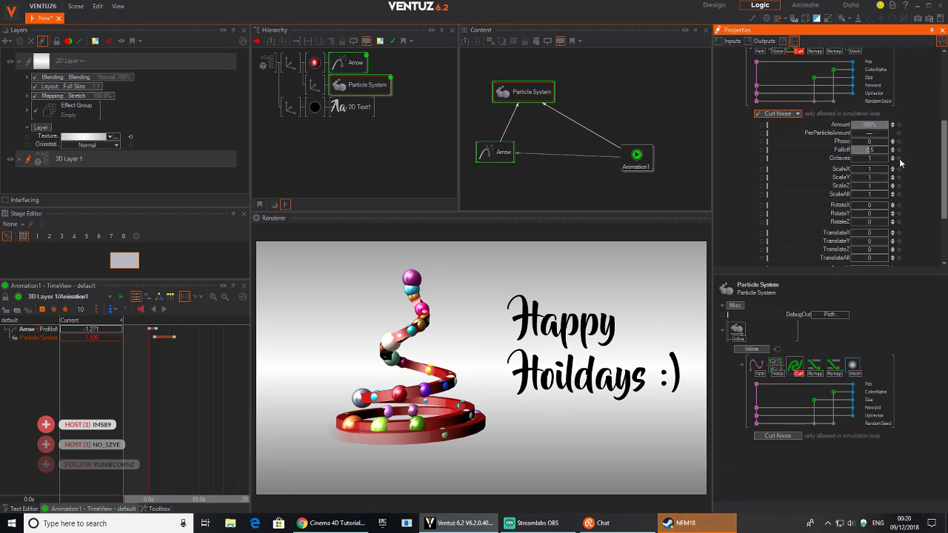
{"action": "scroll", "coordinate": [904, 222], "scroll_direction": "down", "scroll_amount": 2}
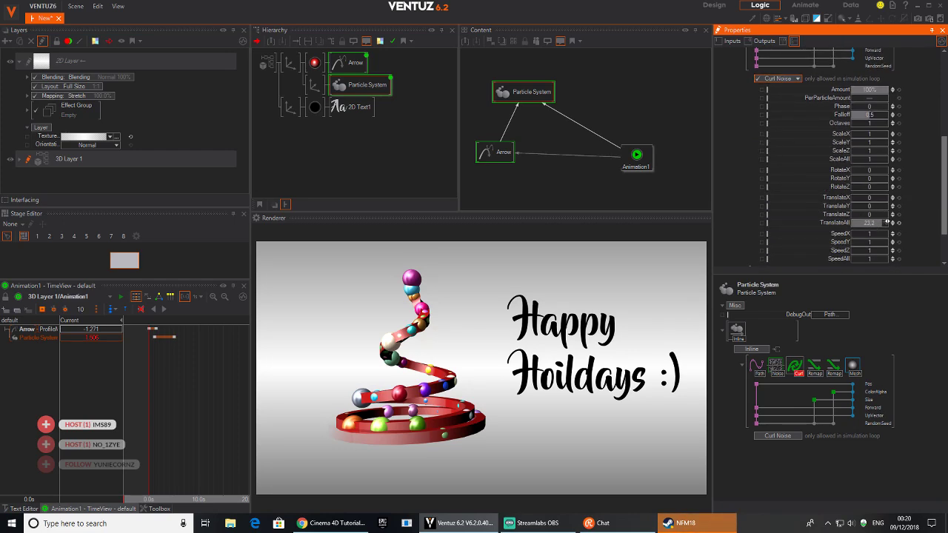
{"action": "scroll", "coordinate": [873, 186], "scroll_direction": "up", "scroll_amount": 5}
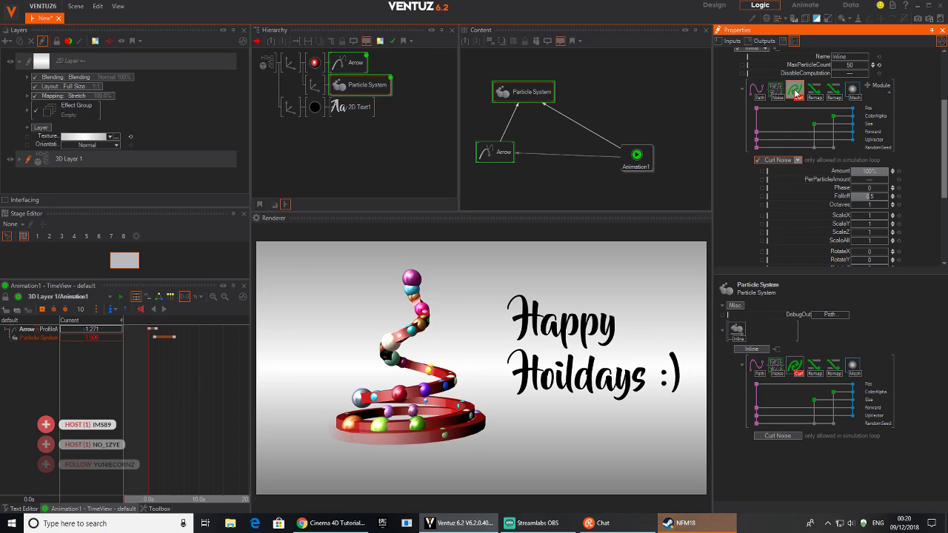
Step: Put a Remap module in place of the Curl Noise module in the particle stream
{"action": "scroll", "coordinate": [799, 100], "scroll_direction": "up", "scroll_amount": 4}
{"action": "left_click", "coordinate": [850, 155]}
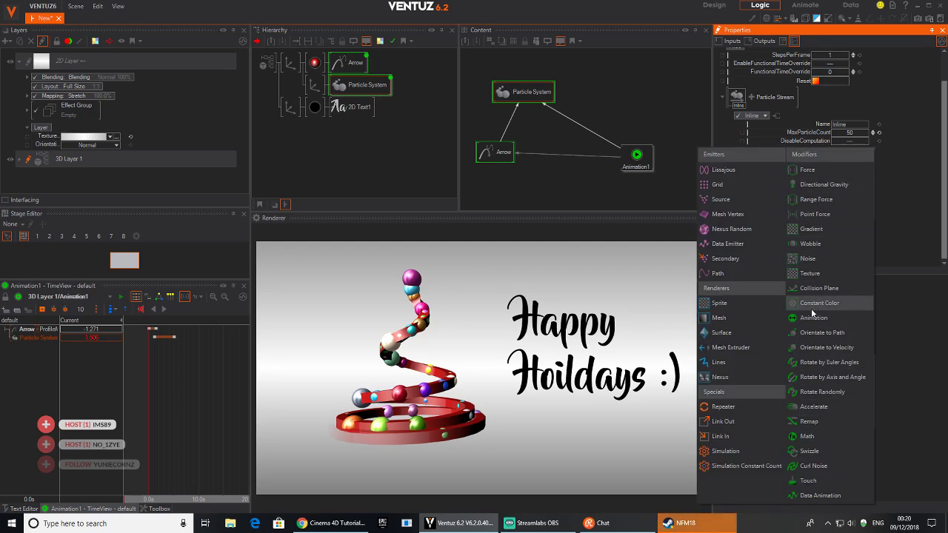
{"action": "left_click", "coordinate": [816, 421]}
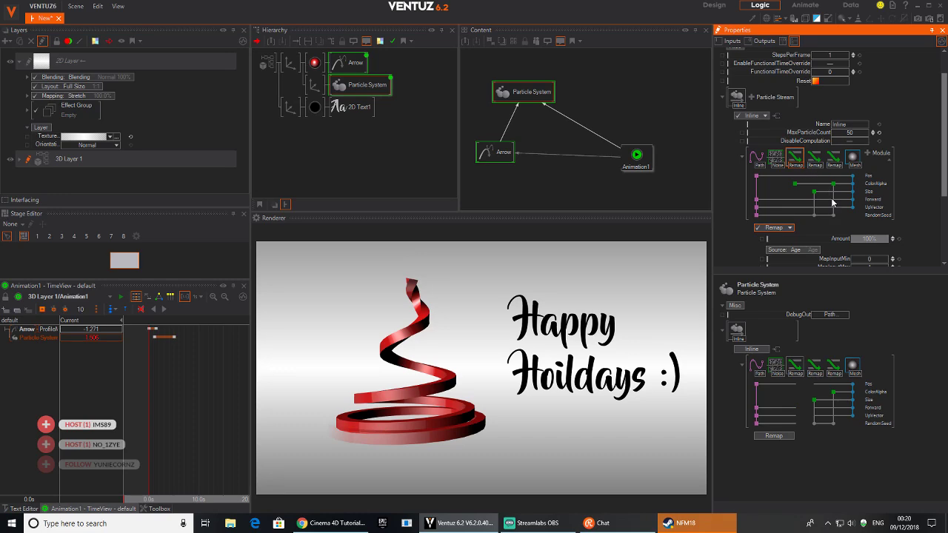
Step: Set the new Remap module's source to Random and its target to Position
{"action": "scroll", "coordinate": [893, 151], "scroll_direction": "down", "scroll_amount": 3}
{"action": "left_click", "coordinate": [803, 164]}
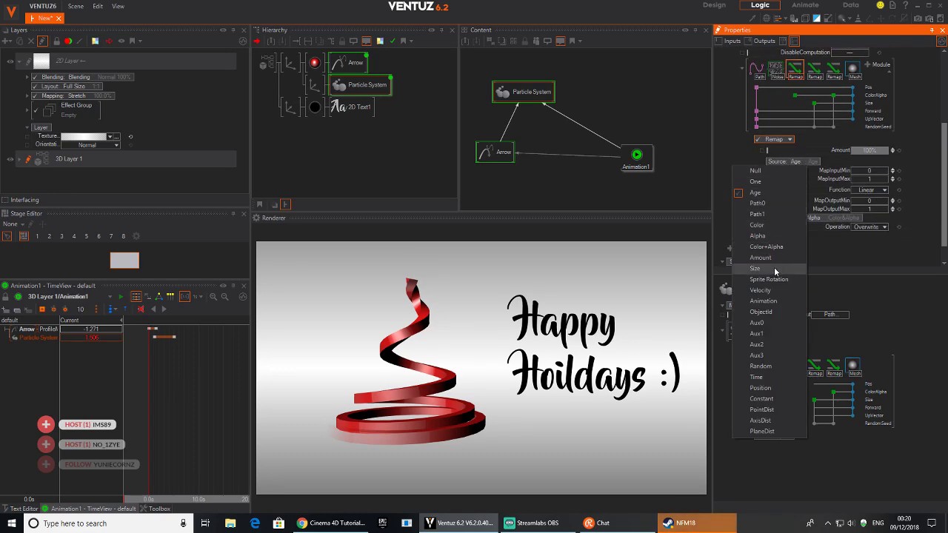
{"action": "left_click", "coordinate": [763, 367]}
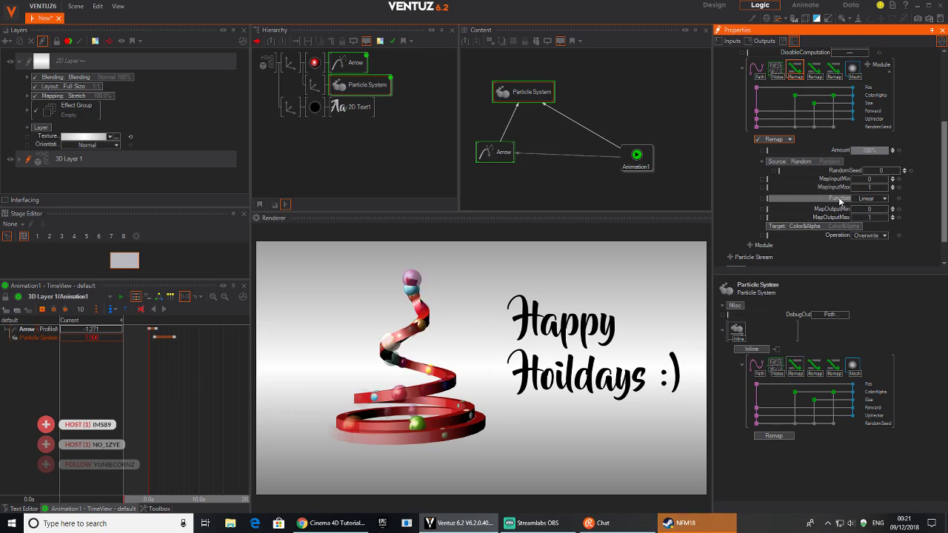
{"action": "left_click", "coordinate": [826, 228]}
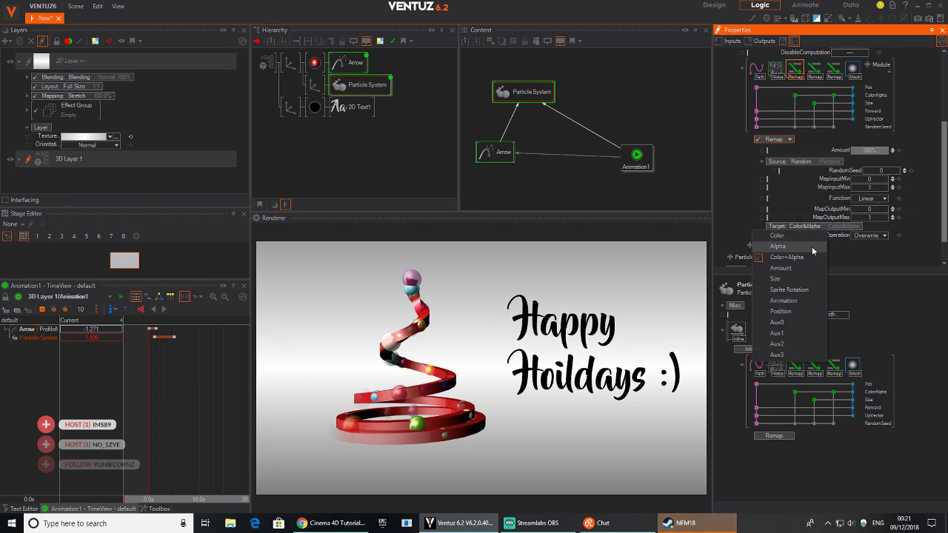
{"action": "left_click", "coordinate": [790, 313]}
{"action": "scroll", "coordinate": [915, 216], "scroll_direction": "down", "scroll_amount": 2}
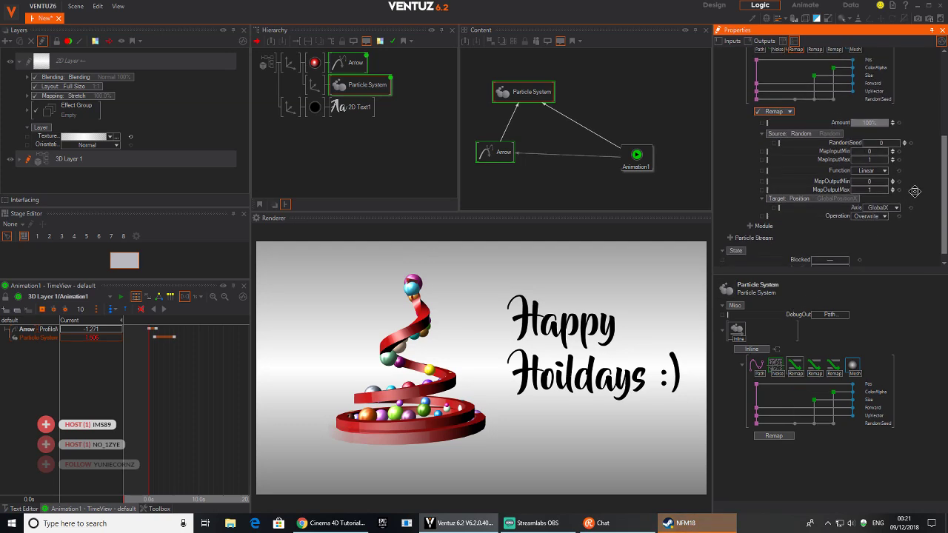
Step: Try a MapOutputMax of -3.01 on the Remap module and check the baubles' spread in the animation timeline
{"action": "left_click_drag", "start_coordinate": [869, 179], "coordinate": [851, 178]}
{"action": "mouse_move", "coordinate": [869, 175]}
{"action": "left_mouse_down"}
{"action": "mouse_move", "coordinate": [887, 176]}
{"action": "mouse_move", "coordinate": [854, 175]}
{"action": "mouse_move", "coordinate": [887, 177]}
{"action": "left_mouse_up"}
{"action": "left_click", "coordinate": [159, 328]}
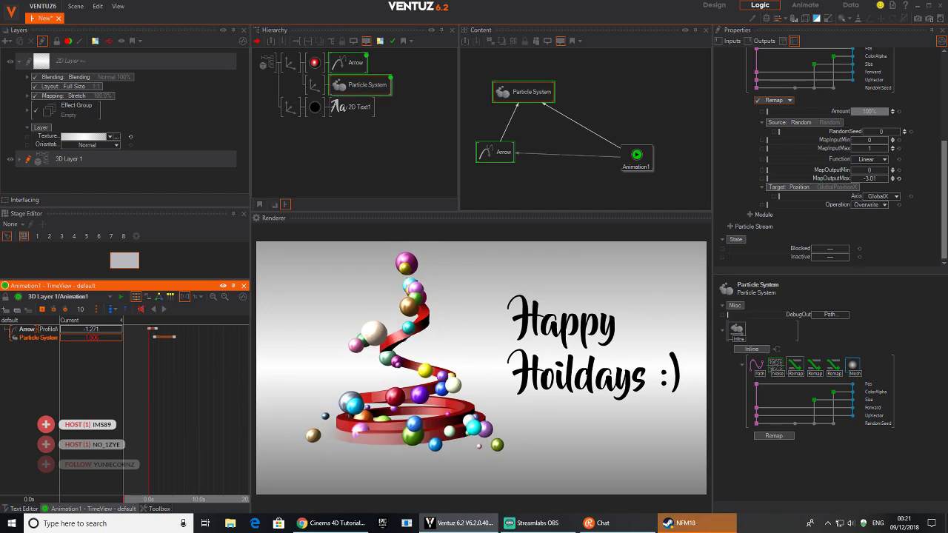
Step: Try the Remap target axes RGB->LocalXYZ and GlobalZ with a MapOutputMax of 2.8, and return the axis to GlobalX
{"action": "left_click", "coordinate": [879, 196]}
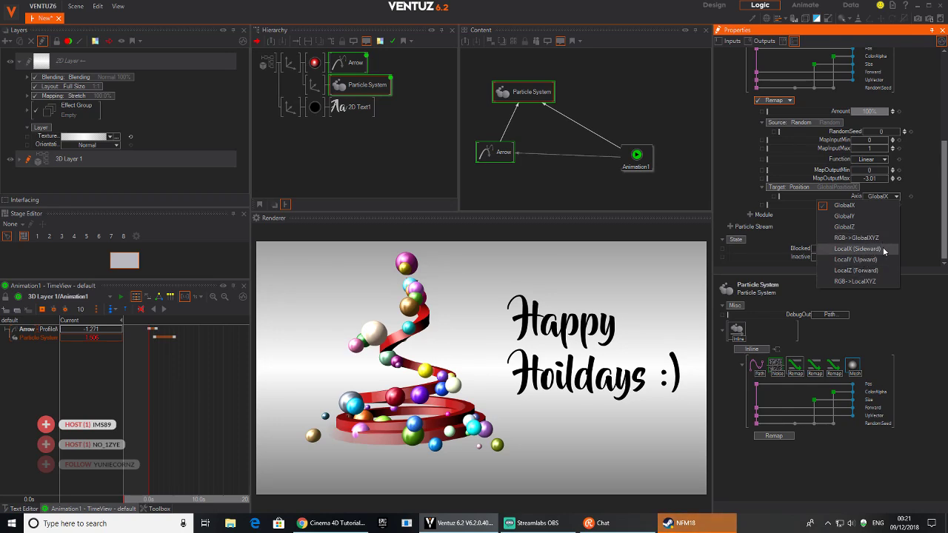
{"action": "left_click", "coordinate": [874, 281]}
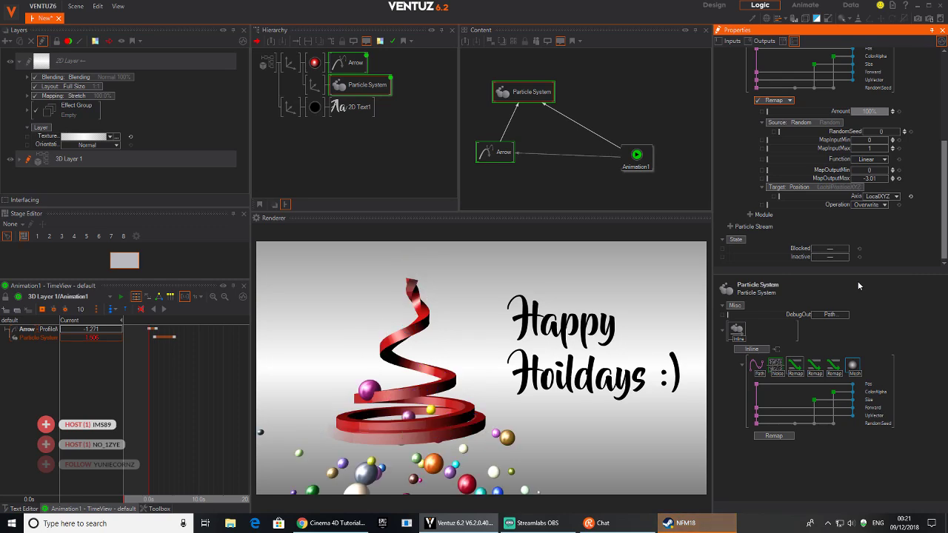
{"action": "left_click", "coordinate": [898, 180]}
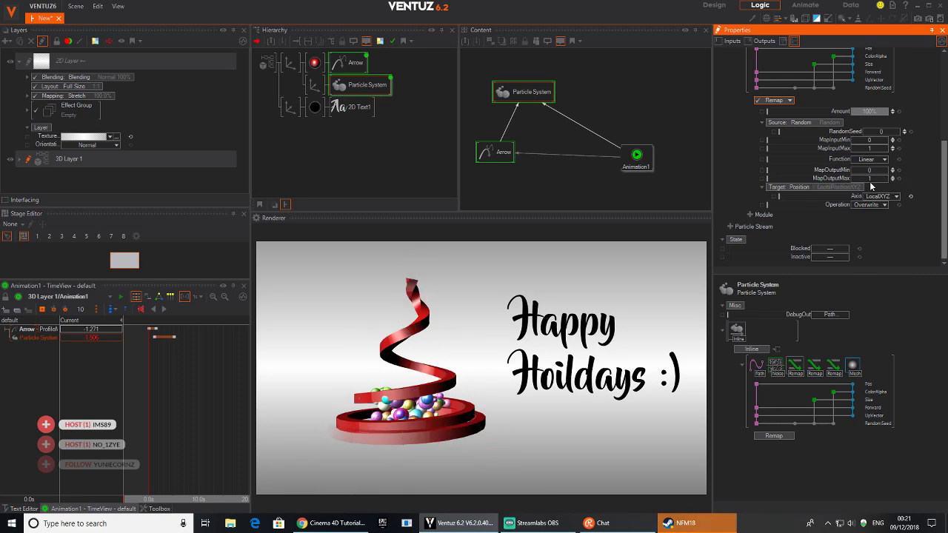
{"action": "left_click_drag", "start_coordinate": [870, 180], "coordinate": [886, 177]}
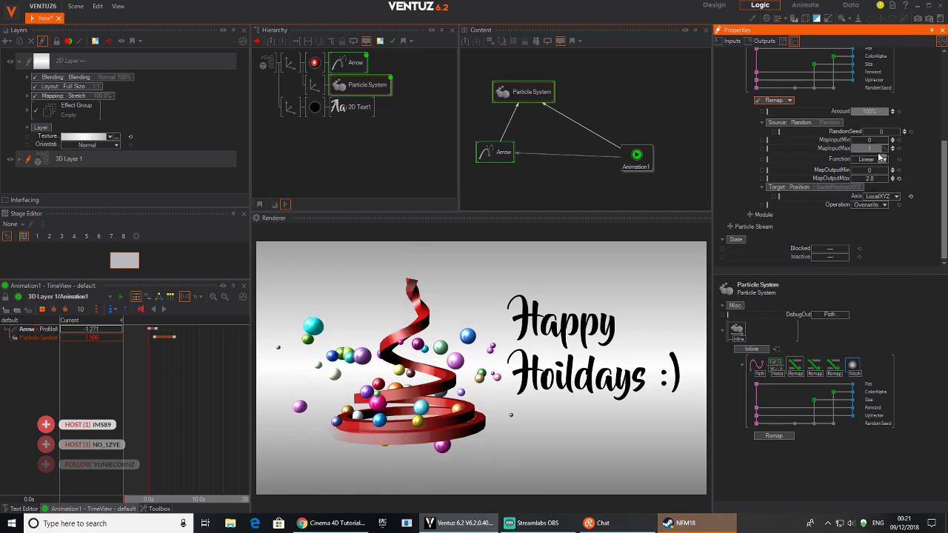
{"action": "left_click", "coordinate": [878, 197]}
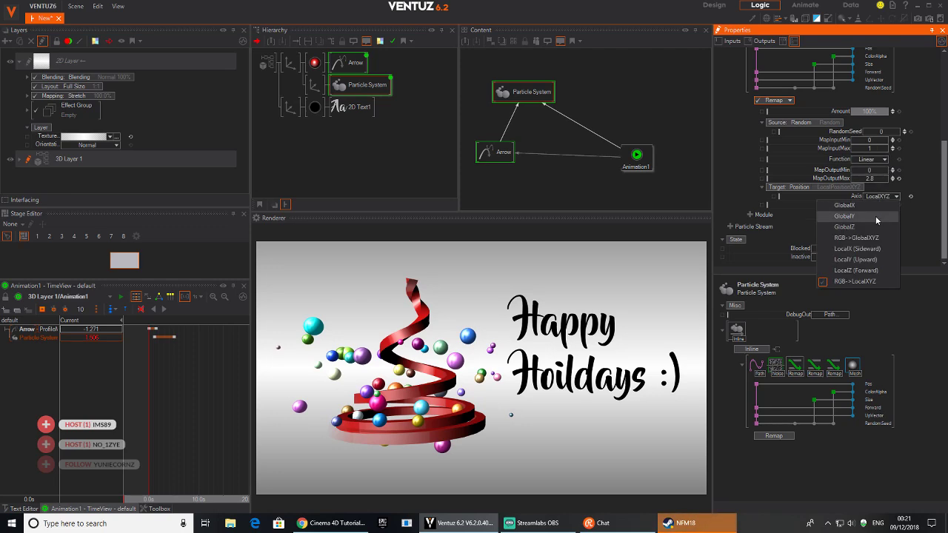
{"action": "left_click", "coordinate": [863, 232]}
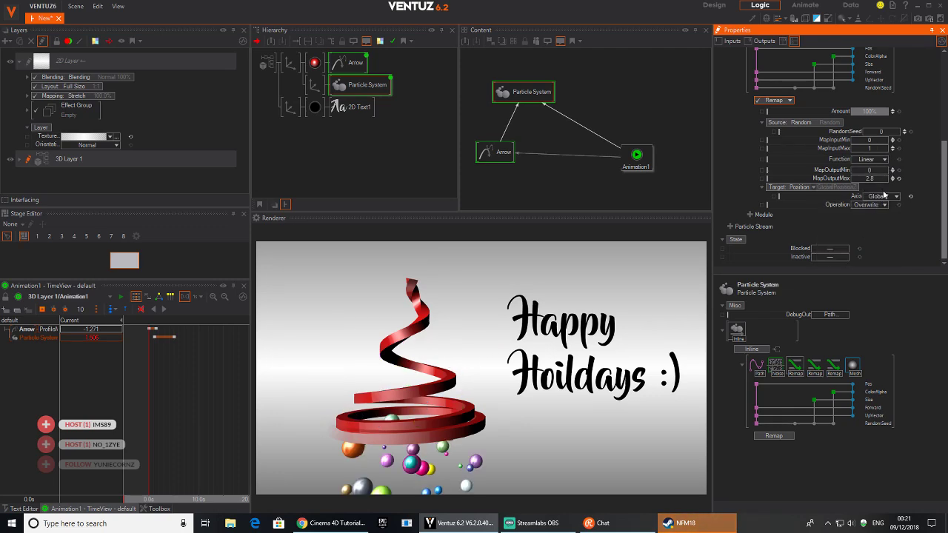
{"action": "left_click", "coordinate": [879, 197]}
{"action": "left_click", "coordinate": [870, 207]}
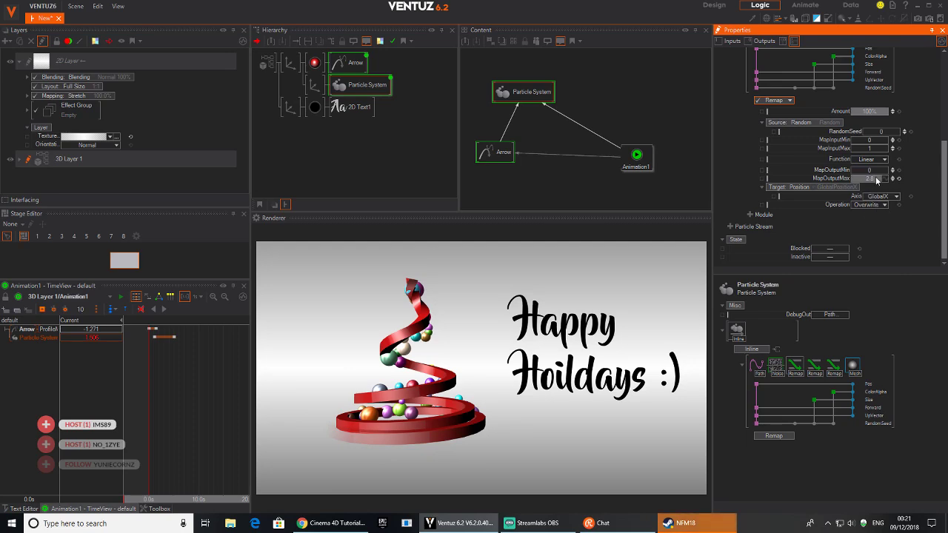
Step: Set the Remap module's MapOutputMax to -2.17, replay the animation and set MapInputMax to 0.621
{"action": "left_click_drag", "start_coordinate": [872, 182], "coordinate": [850, 176]}
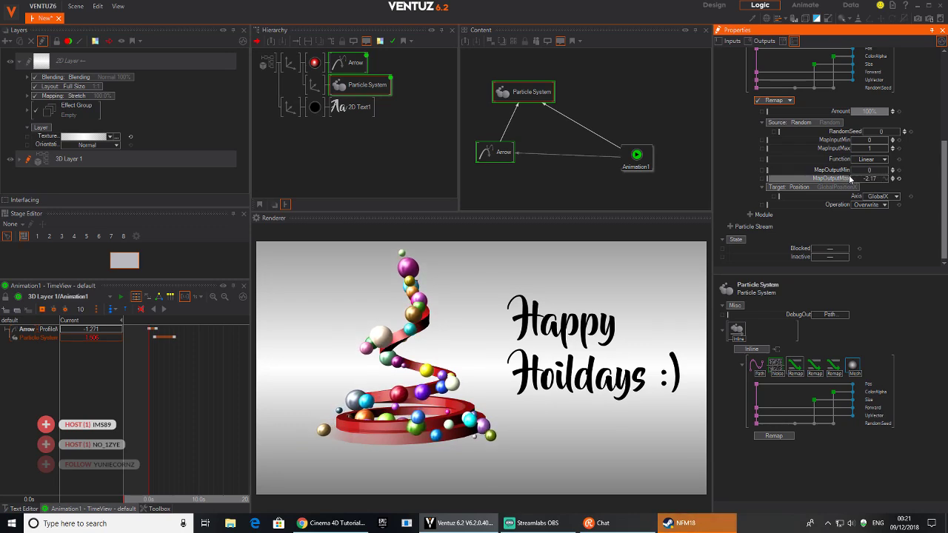
{"action": "left_click", "coordinate": [150, 406]}
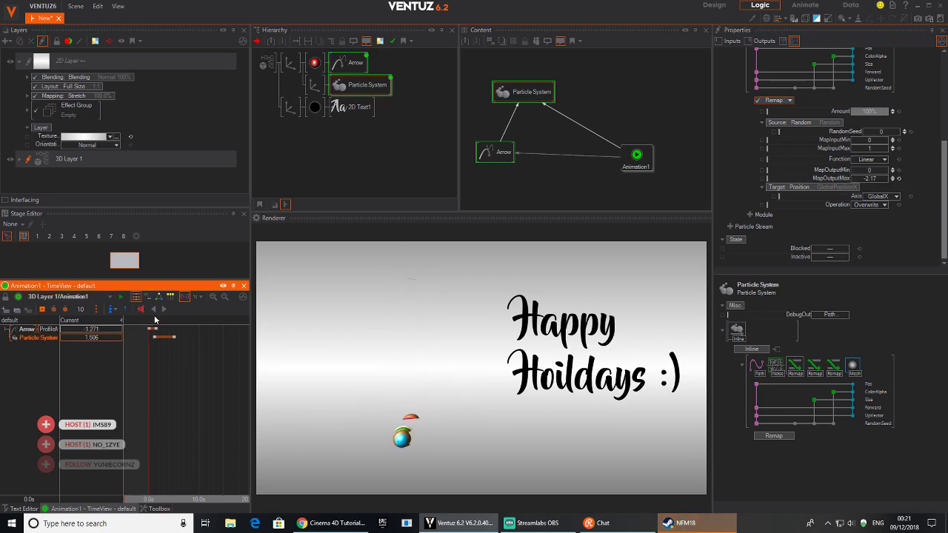
{"action": "left_click", "coordinate": [163, 311]}
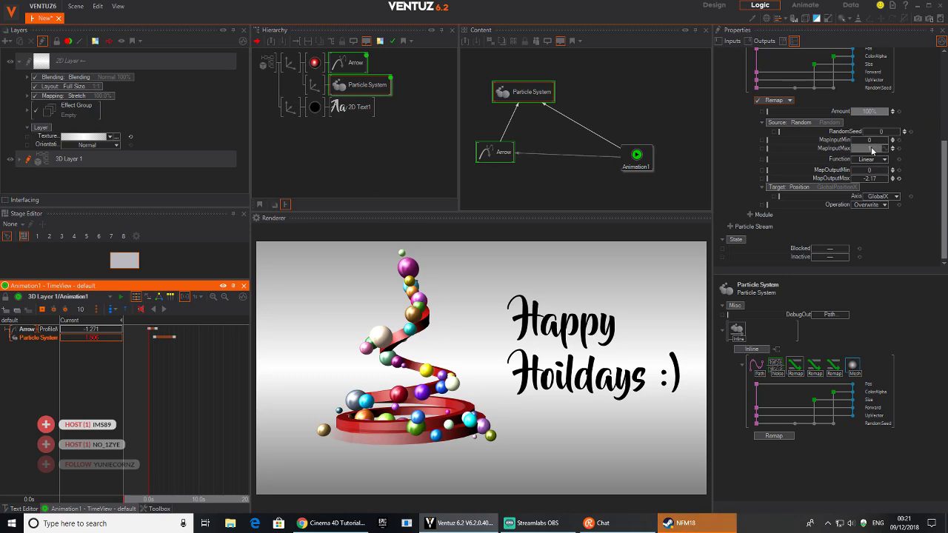
{"action": "left_click_drag", "start_coordinate": [872, 150], "coordinate": [848, 147]}
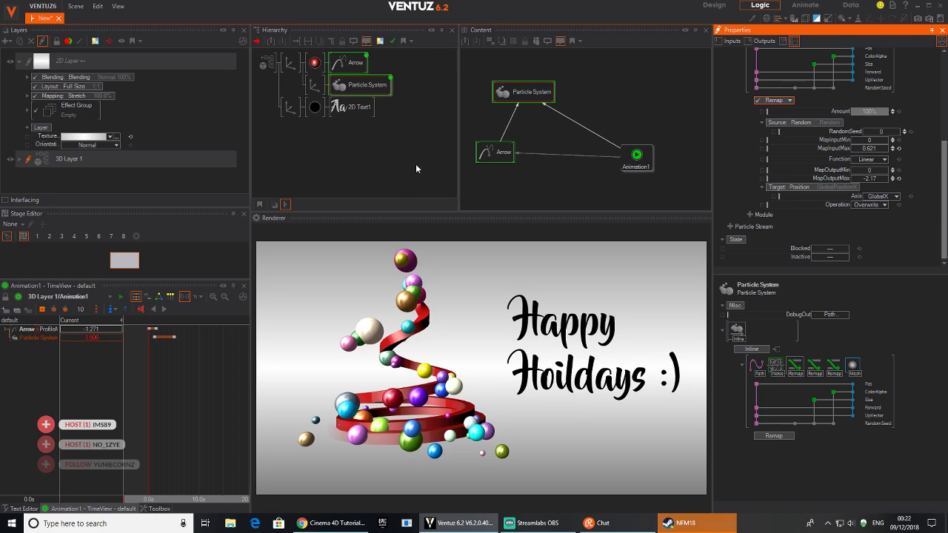
Step: Bind the Blocked property of the Axis above the Particle System to Animation1
{"action": "left_click", "coordinate": [343, 163]}
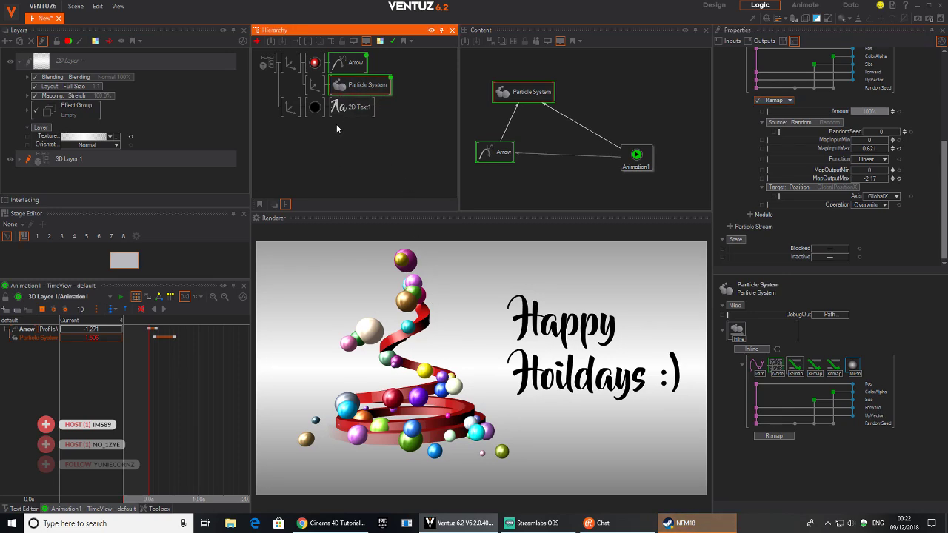
{"action": "left_click", "coordinate": [313, 84]}
{"action": "left_click", "coordinate": [157, 387]}
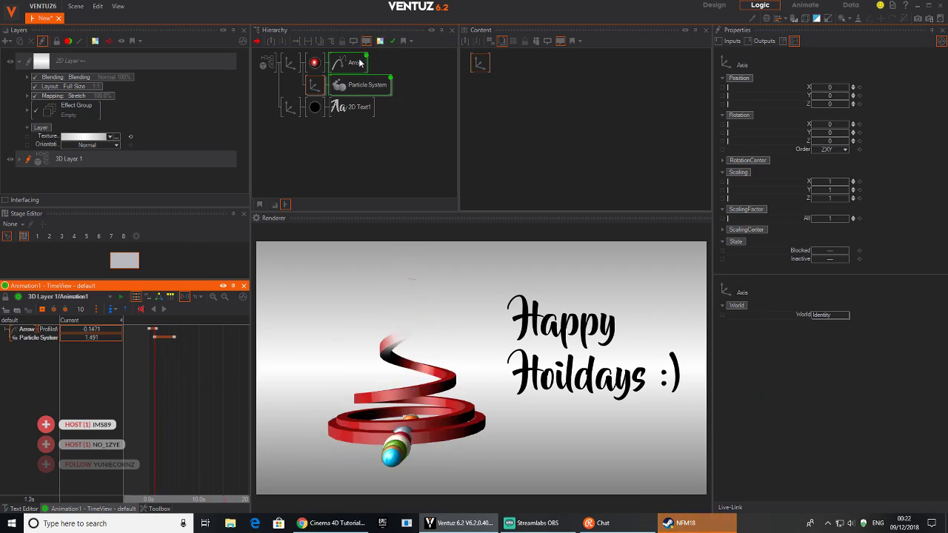
{"action": "left_click", "coordinate": [315, 87]}
{"action": "left_click", "coordinate": [478, 68]}
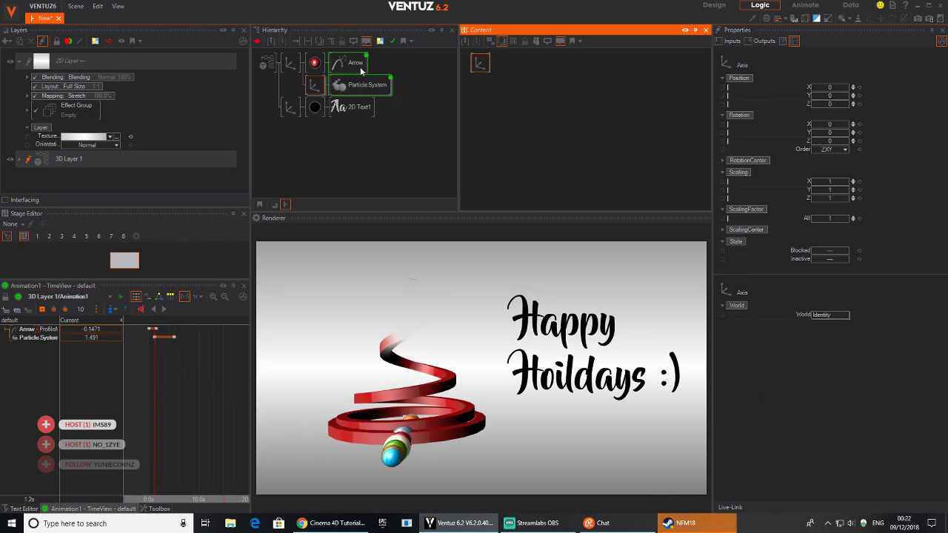
{"action": "left_click", "coordinate": [353, 67], "text": "ctrl"}
{"action": "left_click", "coordinate": [504, 70]}
{"action": "left_click_drag", "start_coordinate": [484, 65], "coordinate": [604, 72]}
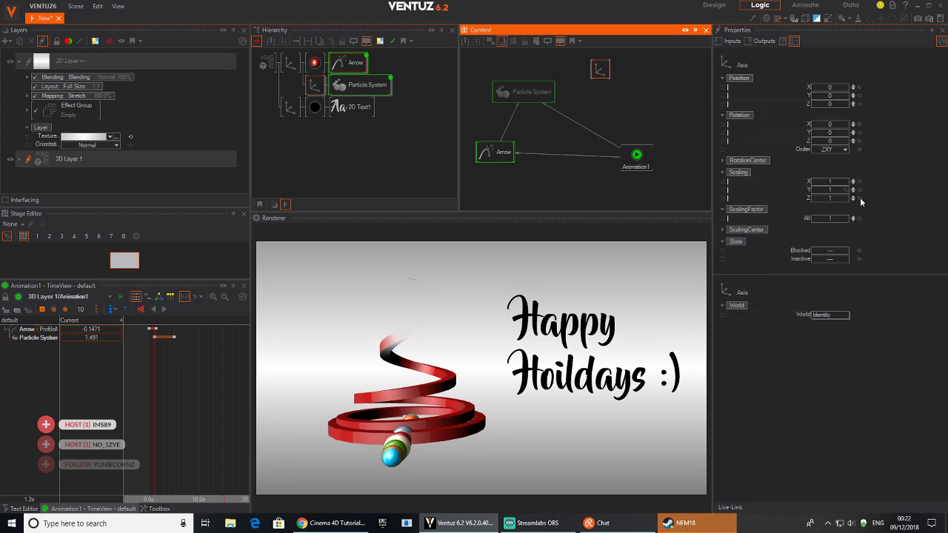
{"action": "left_click", "coordinate": [860, 197]}
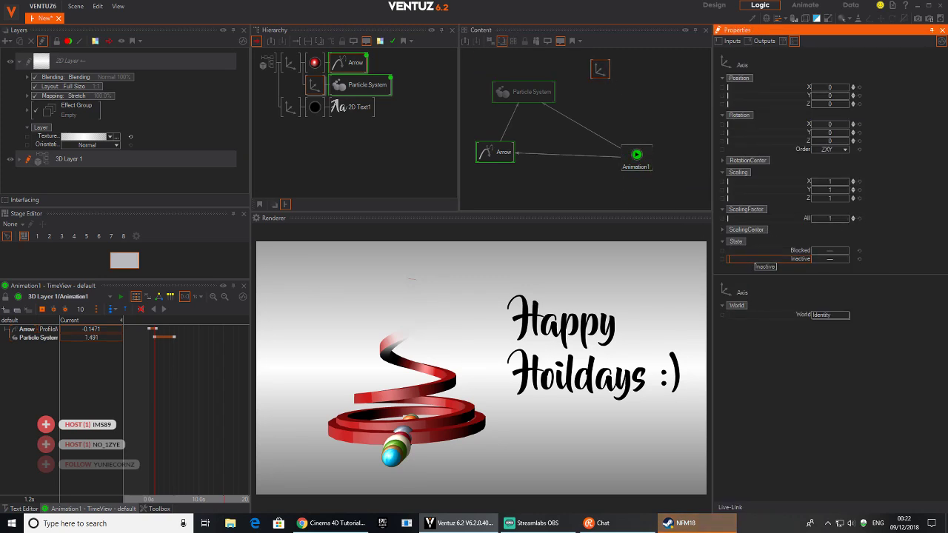
{"action": "left_click_drag", "start_coordinate": [730, 250], "coordinate": [637, 157]}
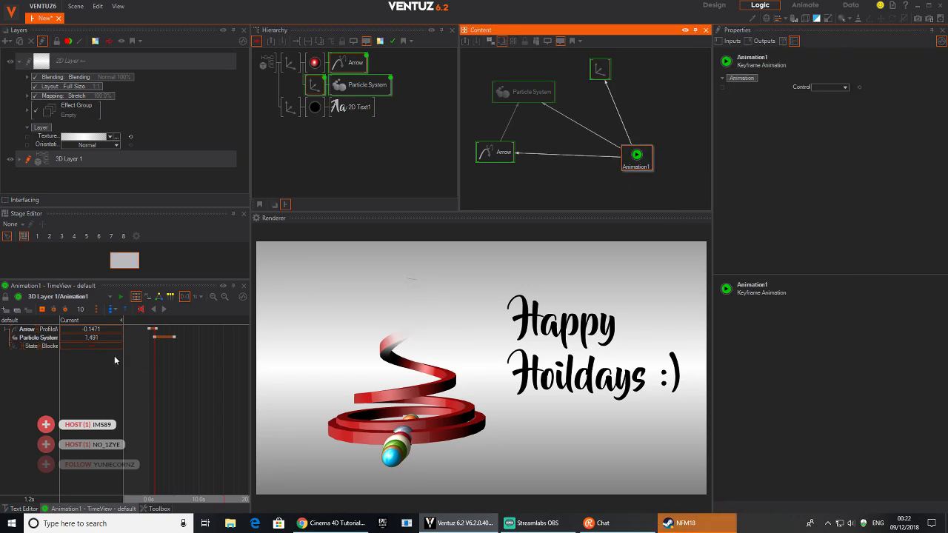
Step: Keyframe the Axis's Blocked state in Animation1, switched on at 0.7 s and off at position 18
{"action": "left_click", "coordinate": [45, 346]}
{"action": "left_click", "coordinate": [41, 309]}
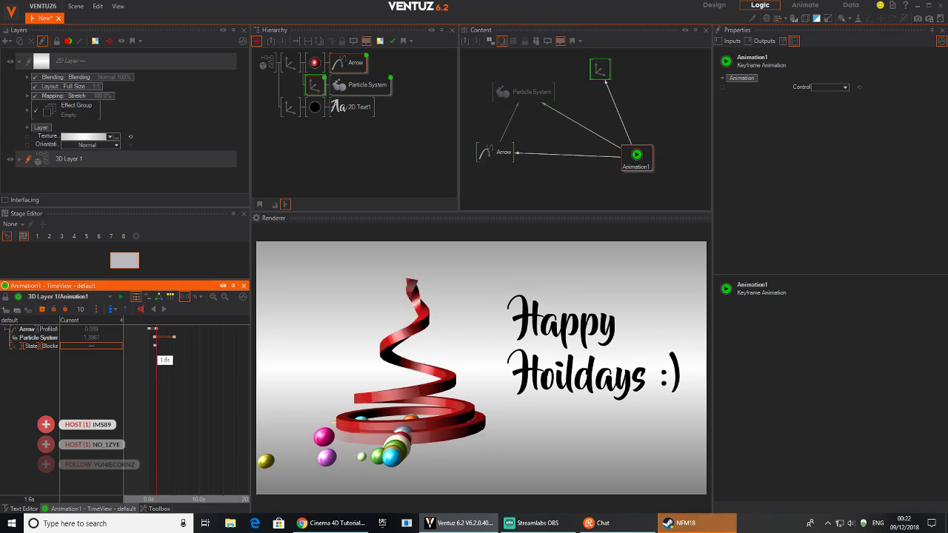
{"action": "left_click", "coordinate": [91, 346]}
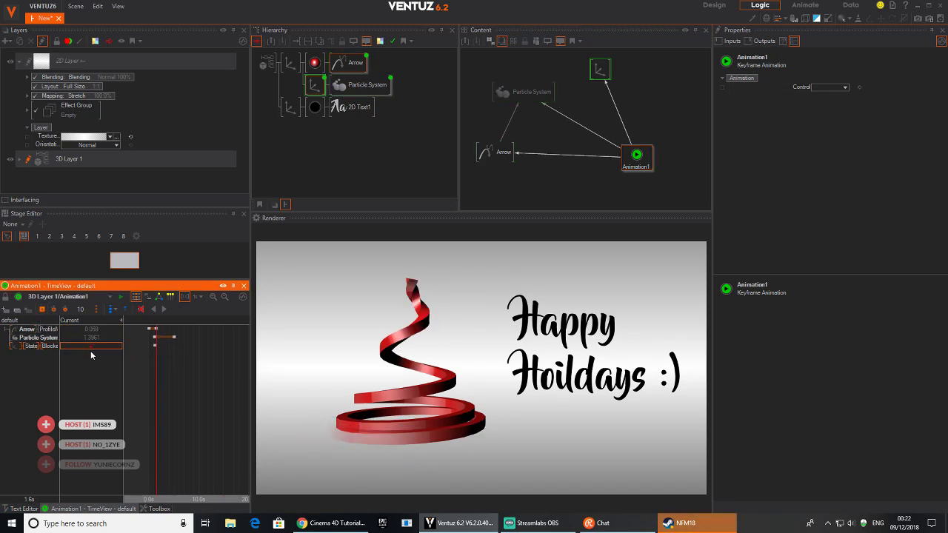
{"action": "left_click", "coordinate": [42, 310]}
{"action": "left_click", "coordinate": [156, 346]}
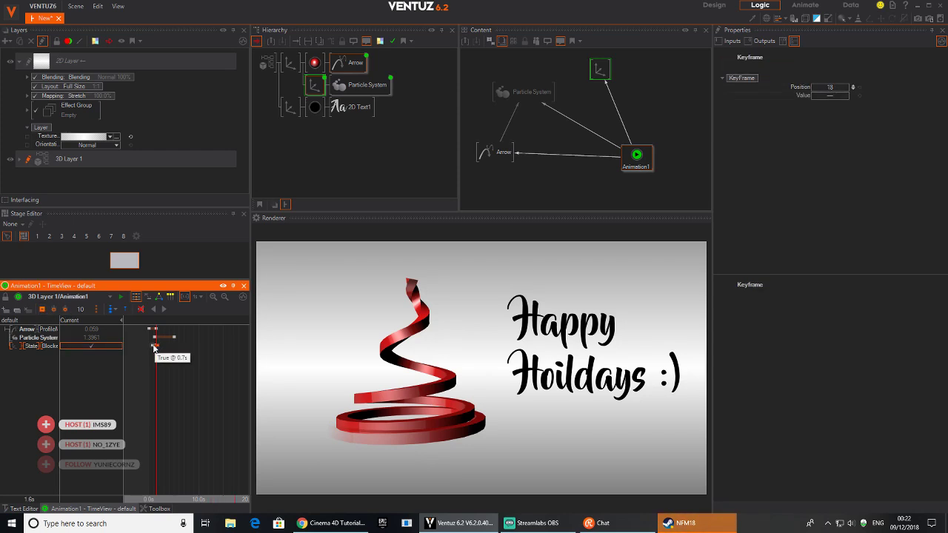
{"action": "left_click", "coordinate": [154, 346]}
Step: Preview the animation, move the Blocked-on keyframe to position 13 and replay it
{"action": "left_click_drag", "start_coordinate": [156, 364], "coordinate": [149, 364]}
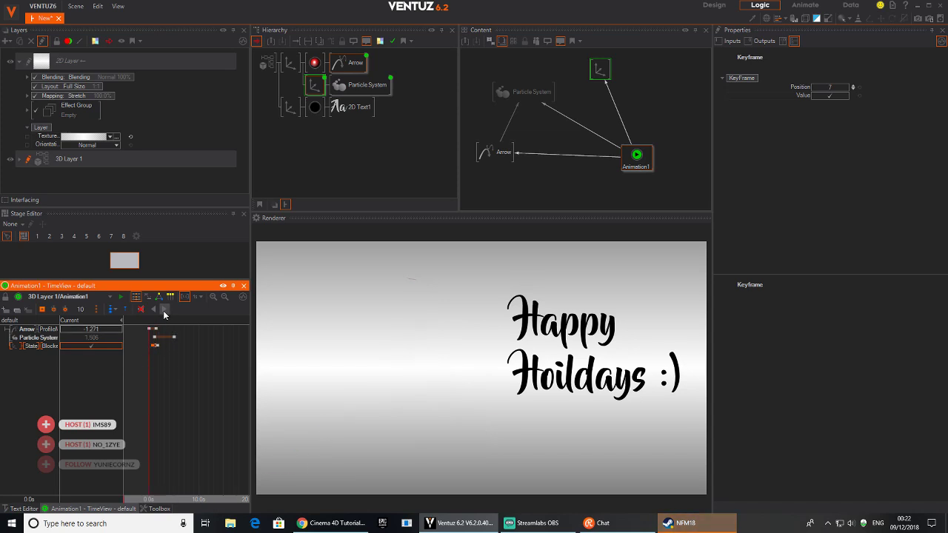
{"action": "left_click", "coordinate": [165, 314]}
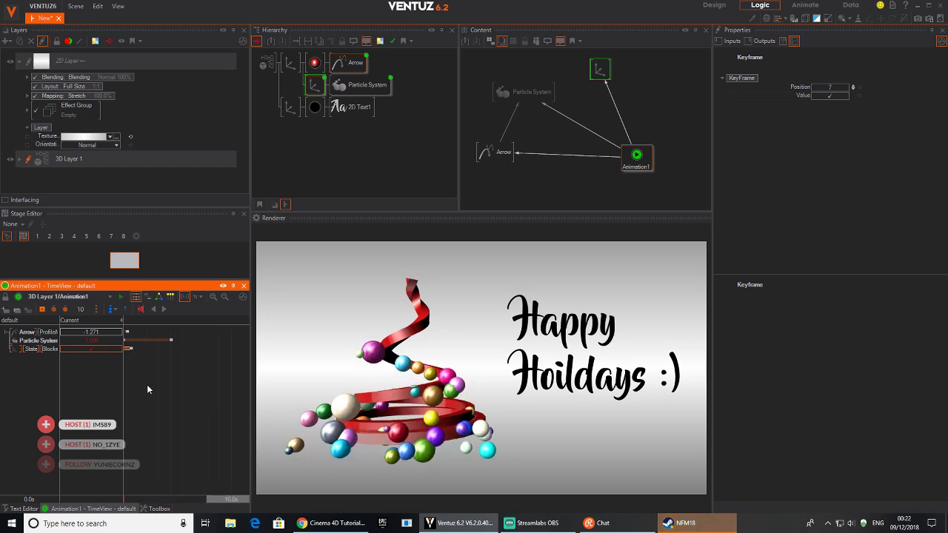
{"action": "left_click", "coordinate": [165, 347]}
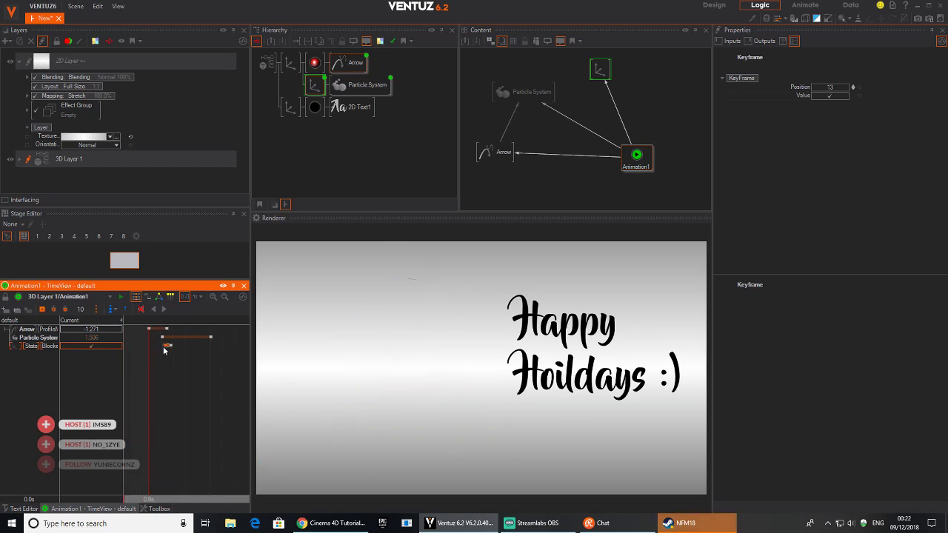
{"action": "mouse_move", "coordinate": [163, 357]}
{"action": "left_mouse_down"}
{"action": "mouse_move", "coordinate": [229, 360]}
{"action": "mouse_move", "coordinate": [149, 361]}
{"action": "left_mouse_up"}
{"action": "left_click", "coordinate": [166, 308]}
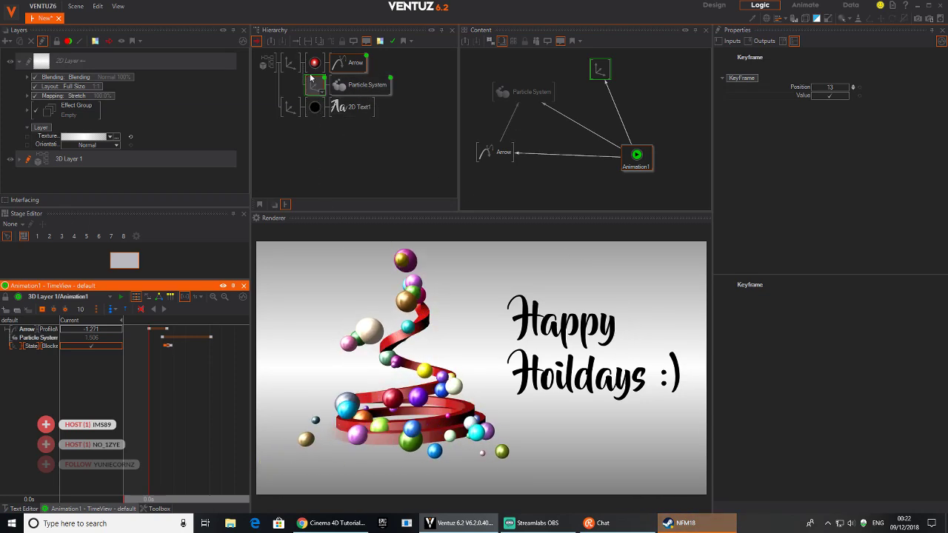
Step: Add a Directional Light in front of the scene's hierarchy nodes, with Pitch 9 and Yaw 24
{"action": "left_click", "coordinate": [24, 508]}
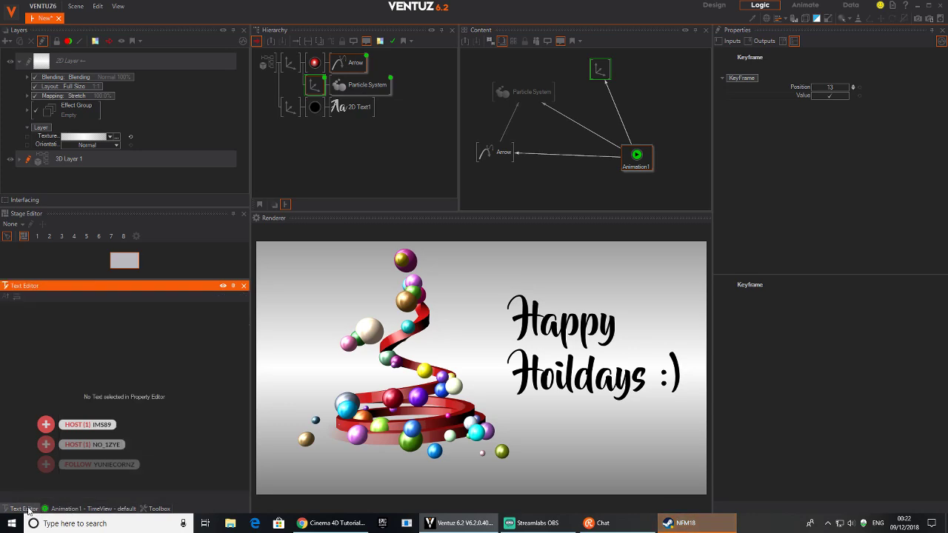
{"action": "left_click", "coordinate": [106, 509]}
{"action": "left_click", "coordinate": [158, 509]}
{"action": "left_click", "coordinate": [75, 305]}
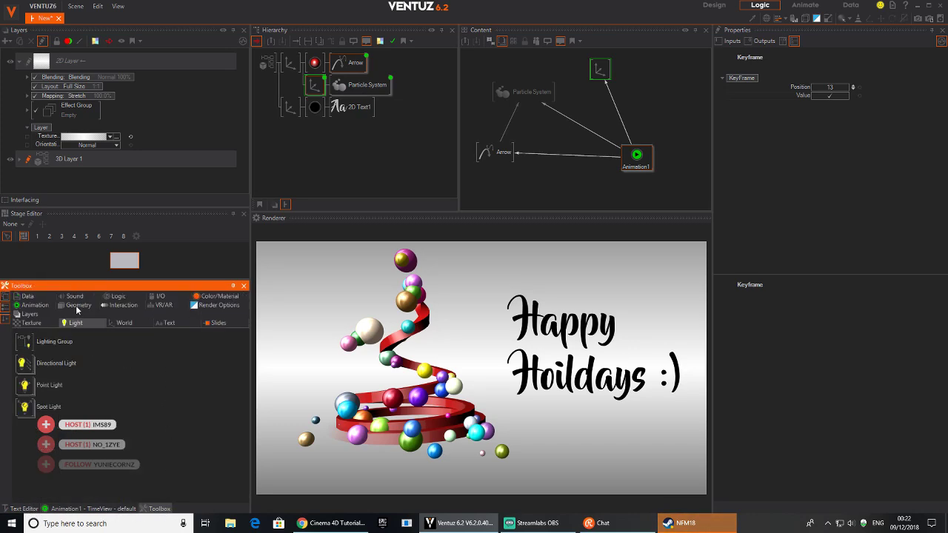
{"action": "left_click_drag", "start_coordinate": [45, 363], "coordinate": [280, 67]}
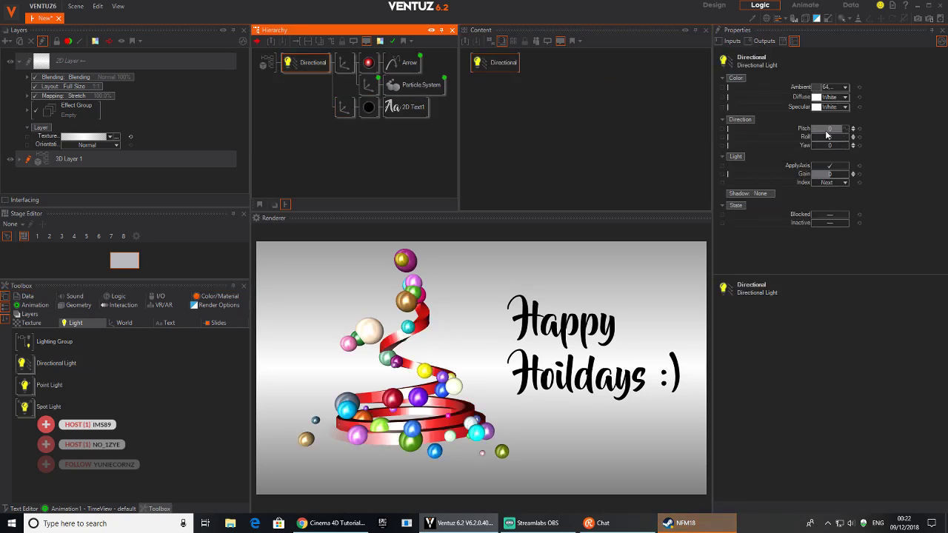
{"action": "left_click_drag", "start_coordinate": [829, 131], "coordinate": [829, 152]}
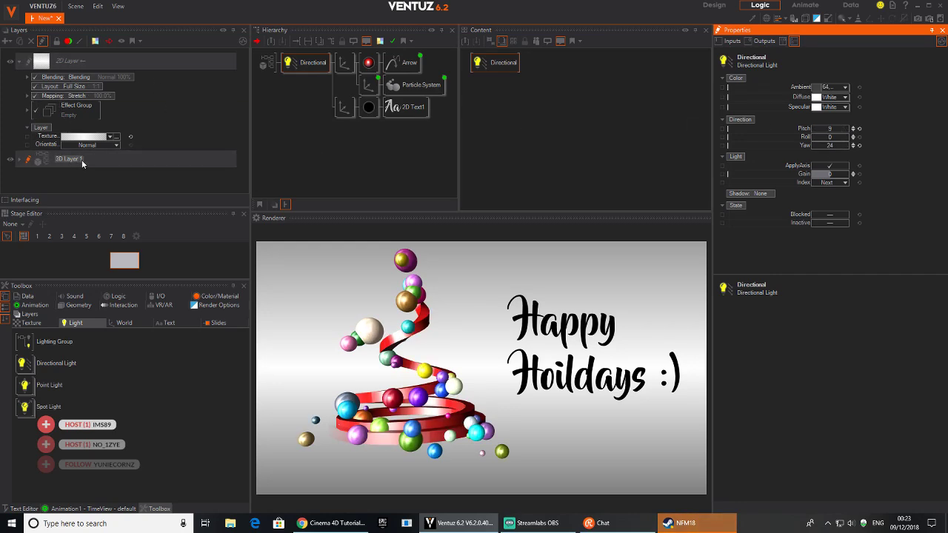
Step: Add a layer Group between the 2D gradient layer and 3D Layer 1
{"action": "left_click", "coordinate": [82, 161]}
{"action": "left_click", "coordinate": [74, 61]}
{"action": "left_click", "coordinate": [19, 61]}
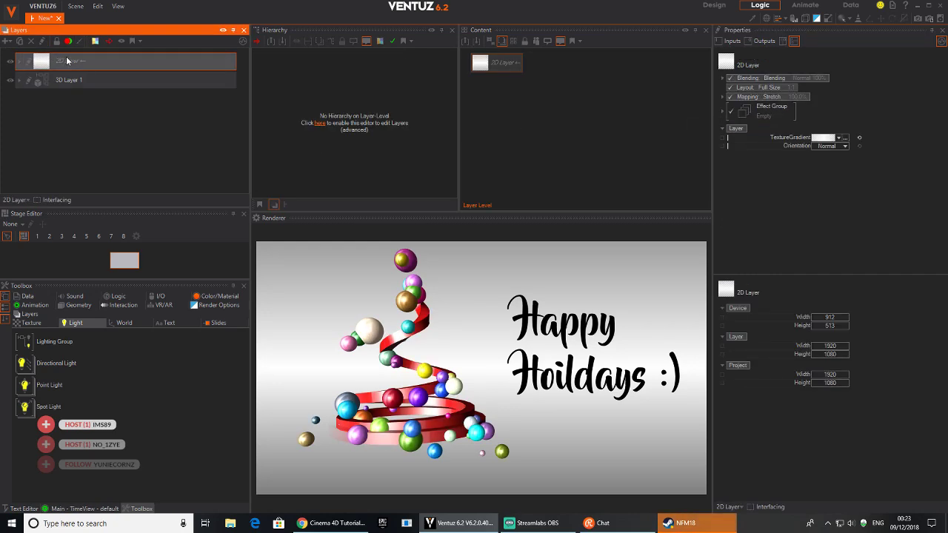
{"action": "left_click", "coordinate": [9, 40]}
{"action": "left_click", "coordinate": [42, 44]}
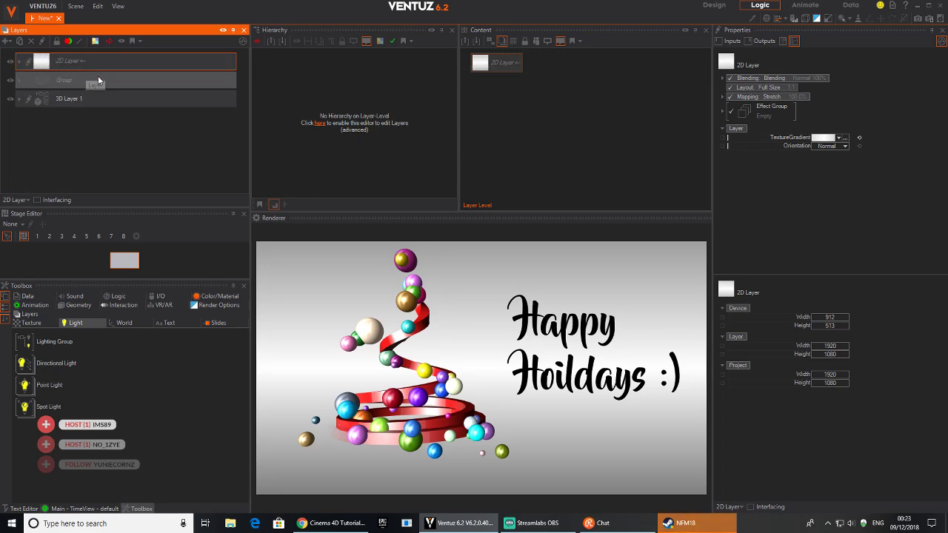
Step: Move the 2D gradient layer and 3D Layer 1 into the Group, with the gradient layer ordered before the 3D layer
{"action": "left_click_drag", "start_coordinate": [99, 80], "coordinate": [18, 58]}
{"action": "left_click", "coordinate": [83, 82]}
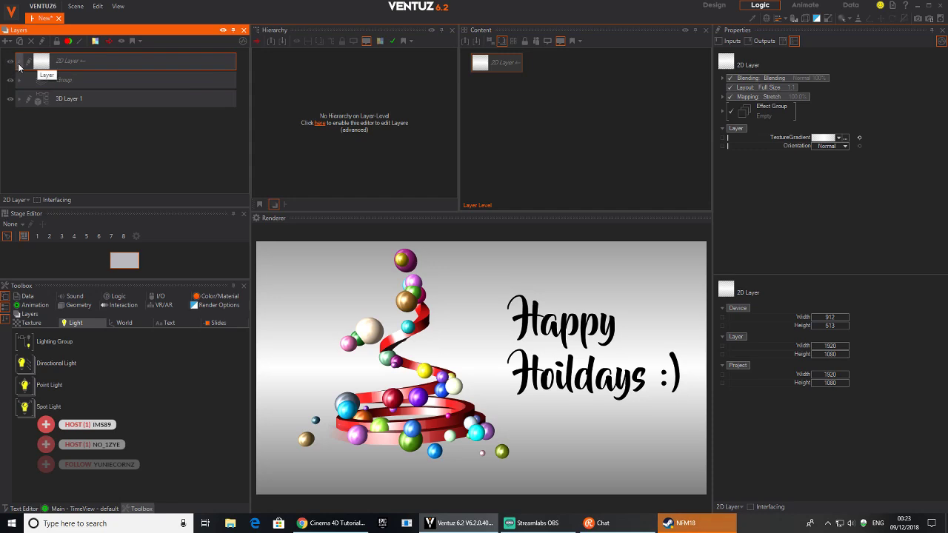
{"action": "left_click", "coordinate": [19, 64]}
{"action": "left_click", "coordinate": [20, 64]}
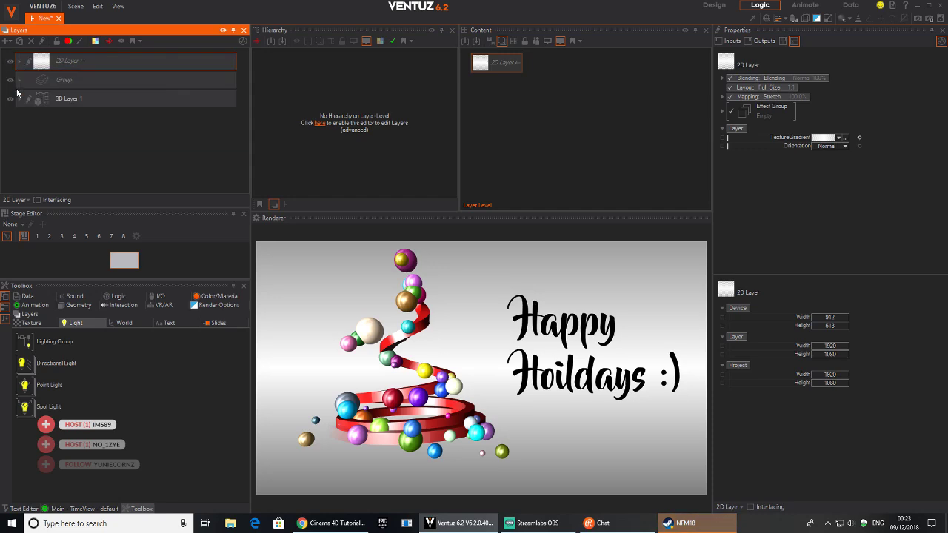
{"action": "left_click", "coordinate": [19, 80]}
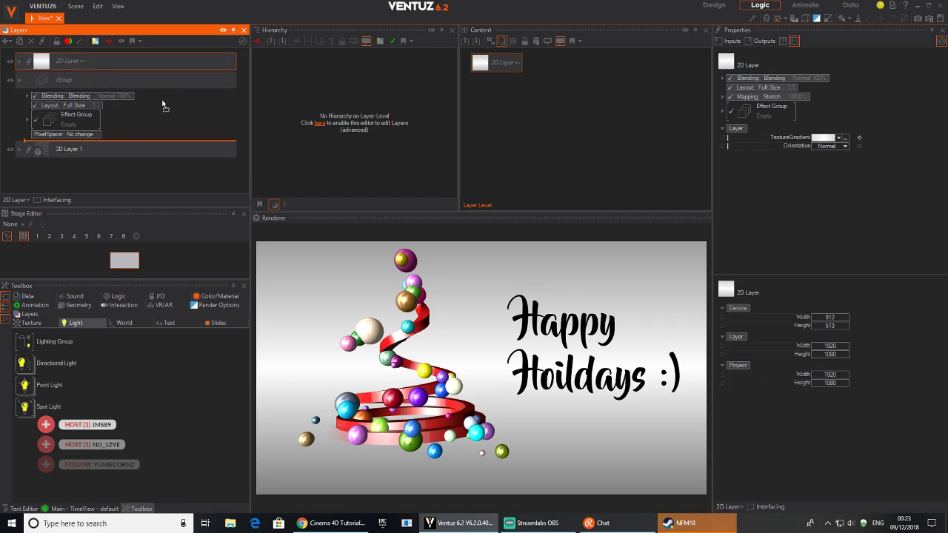
{"action": "left_click_drag", "start_coordinate": [162, 101], "coordinate": [166, 100]}
{"action": "left_click_drag", "start_coordinate": [94, 150], "coordinate": [123, 117]}
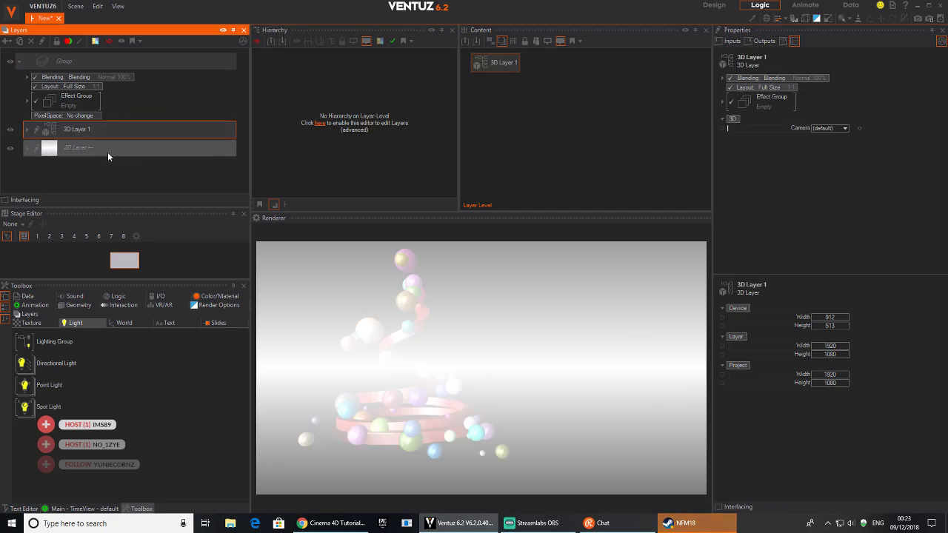
{"action": "left_click_drag", "start_coordinate": [101, 147], "coordinate": [107, 130]}
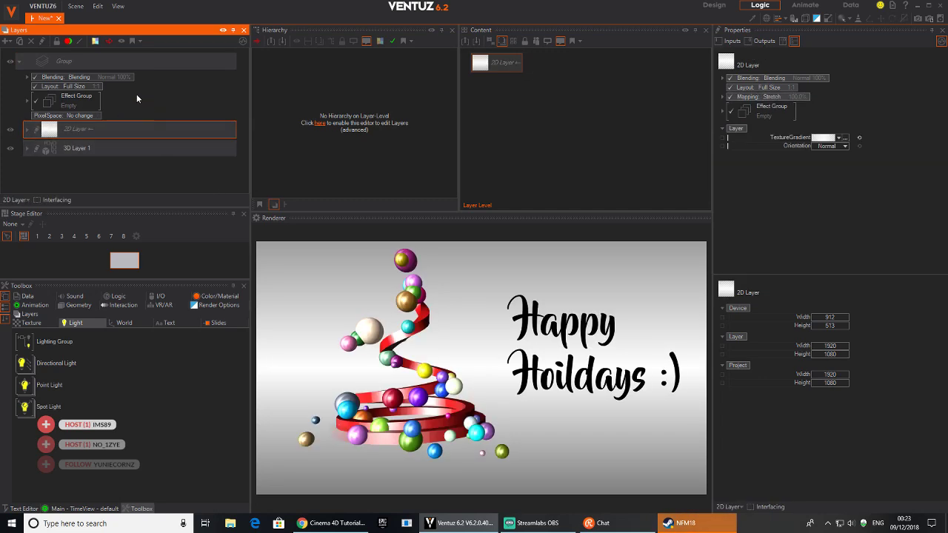
Step: Add a Mask Vignette effect with the Default preset to the Group's Effect Group and turn on its Invert option
{"action": "left_click", "coordinate": [134, 58]}
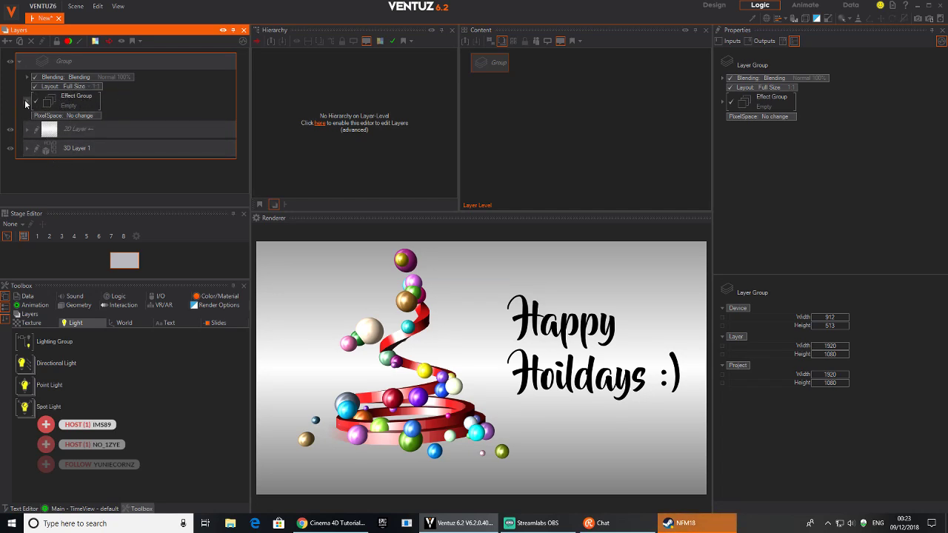
{"action": "left_click", "coordinate": [26, 102]}
{"action": "left_click", "coordinate": [50, 148]}
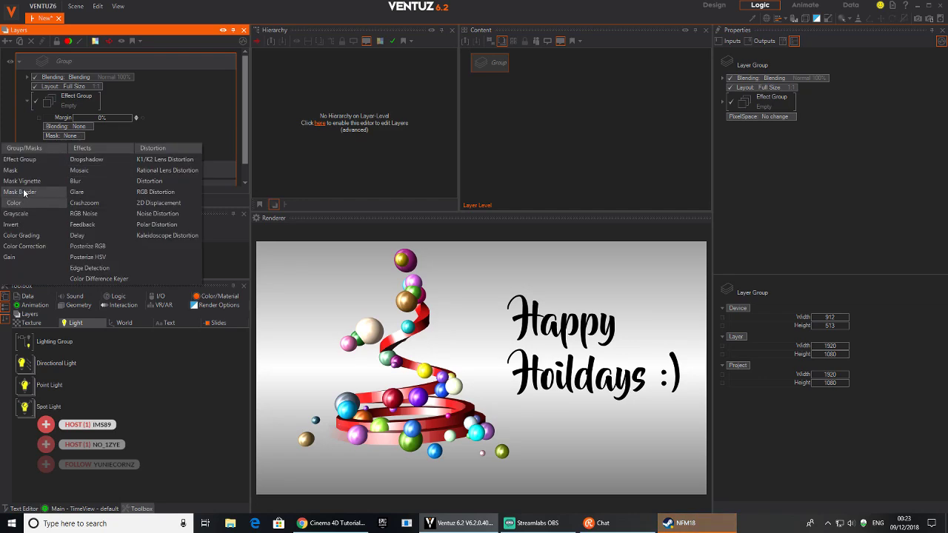
{"action": "mouse_move", "coordinate": [34, 185]}
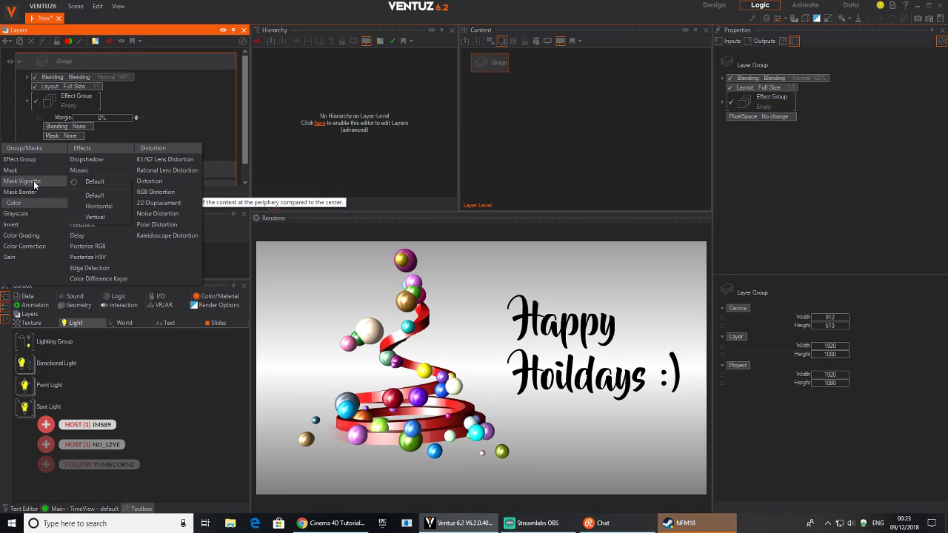
{"action": "left_click", "coordinate": [113, 182]}
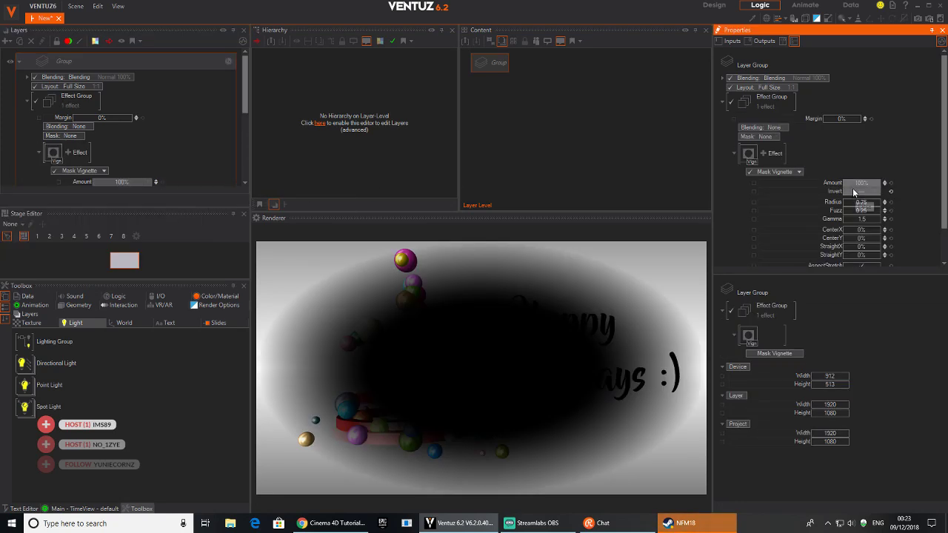
{"action": "left_click", "coordinate": [860, 191]}
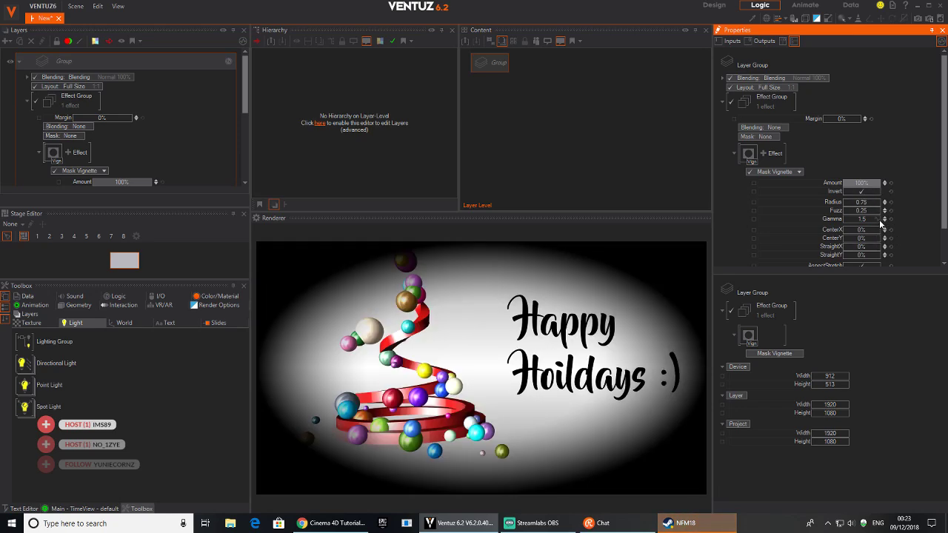
Step: Set the Mask Vignette's Radius to 0.9, Fuzz to 1.022 and Gamma to 1.656
{"action": "left_click_drag", "start_coordinate": [864, 211], "coordinate": [843, 200]}
{"action": "scroll", "coordinate": [874, 226], "scroll_direction": "down", "scroll_amount": 2}
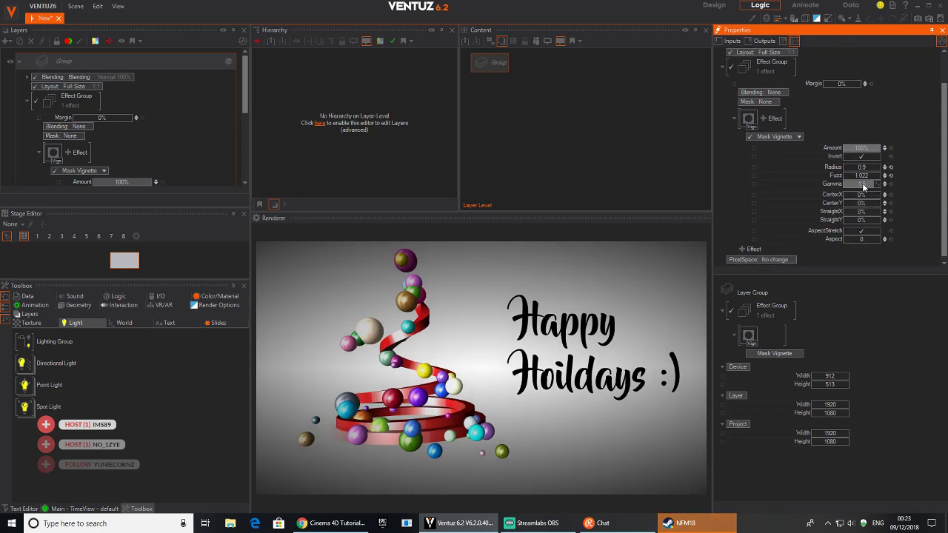
{"action": "mouse_move", "coordinate": [864, 186]}
{"action": "left_mouse_down"}
{"action": "mouse_move", "coordinate": [879, 187]}
{"action": "mouse_move", "coordinate": [866, 187]}
{"action": "left_mouse_up"}
Step: Try a Glare effect on the Group with Threshold 0, Diameter 33.3 and Amount 16.5%, and delete it again
{"action": "scroll", "coordinate": [113, 126], "scroll_direction": "down", "scroll_amount": 1}
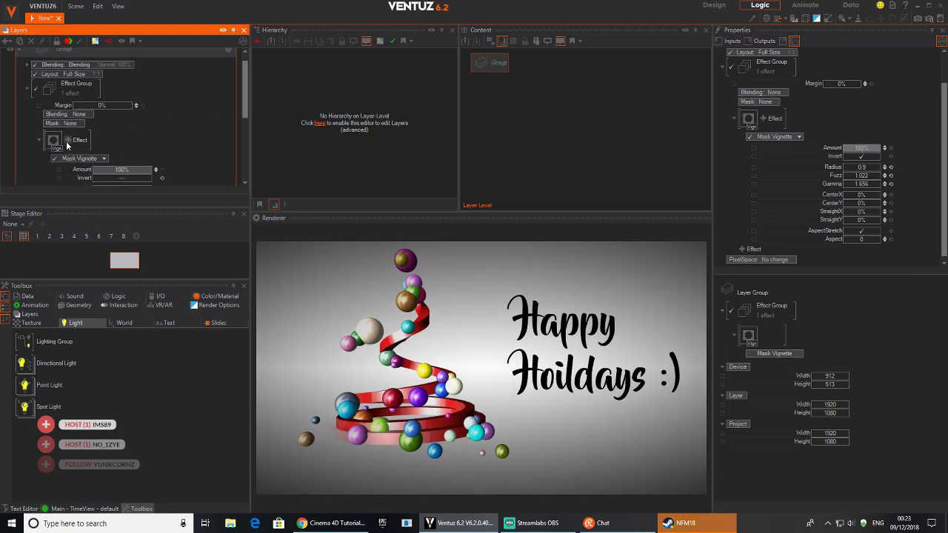
{"action": "left_click", "coordinate": [68, 141]}
{"action": "left_click", "coordinate": [90, 182]}
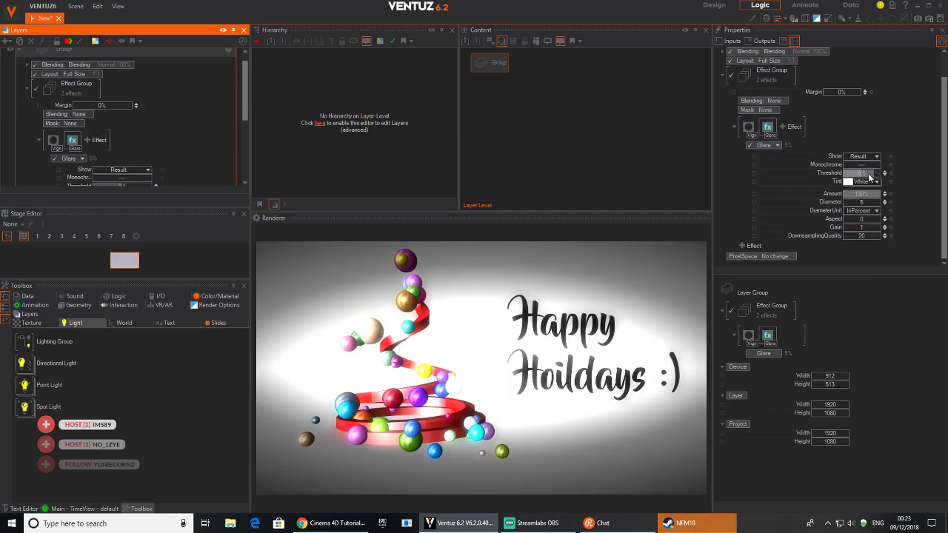
{"action": "left_click", "coordinate": [916, 173]}
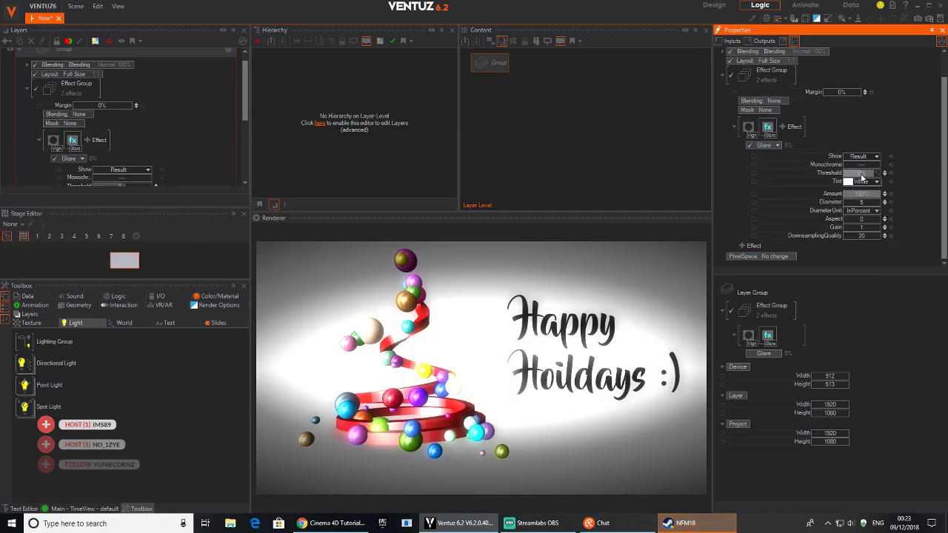
{"action": "left_click_drag", "start_coordinate": [862, 178], "coordinate": [879, 201]}
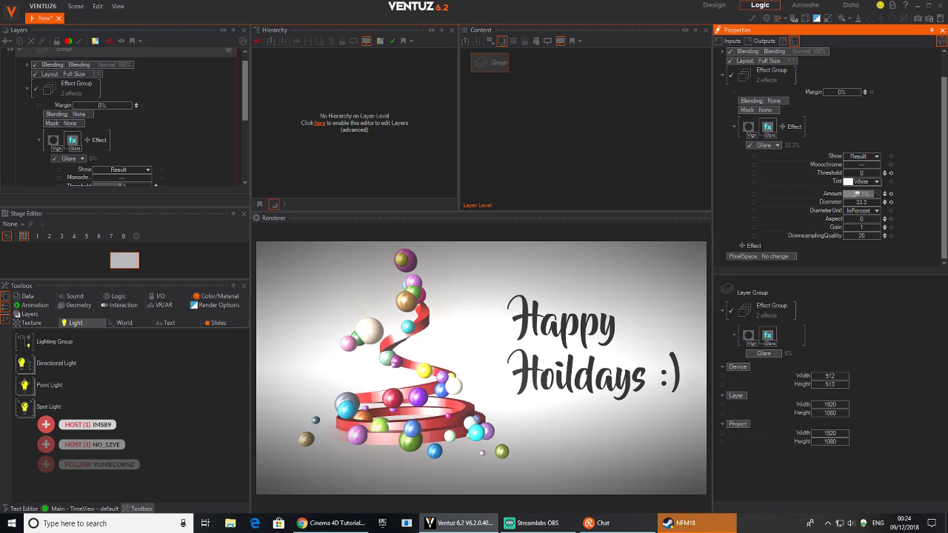
{"action": "left_click_drag", "start_coordinate": [857, 193], "coordinate": [849, 196]}
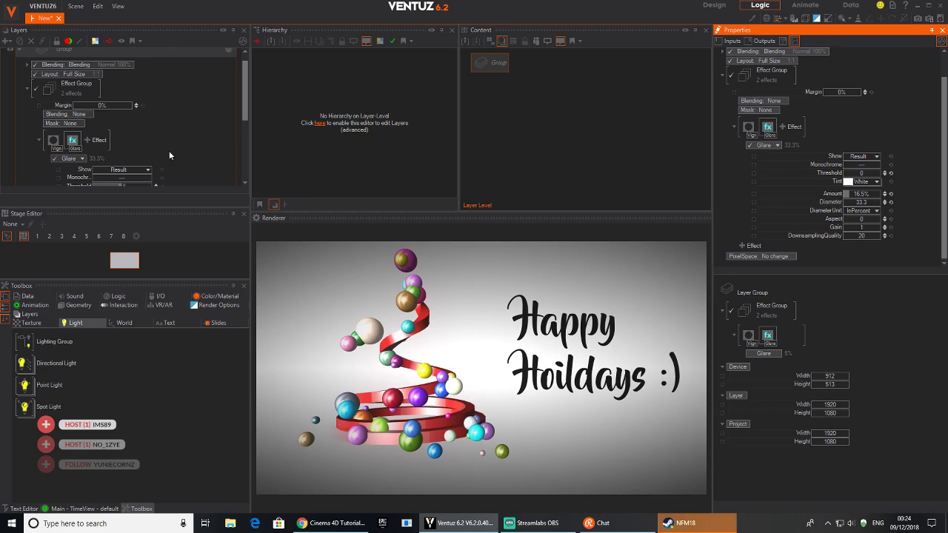
{"action": "left_click", "coordinate": [75, 142]}
{"action": "key", "text": "Delete"}
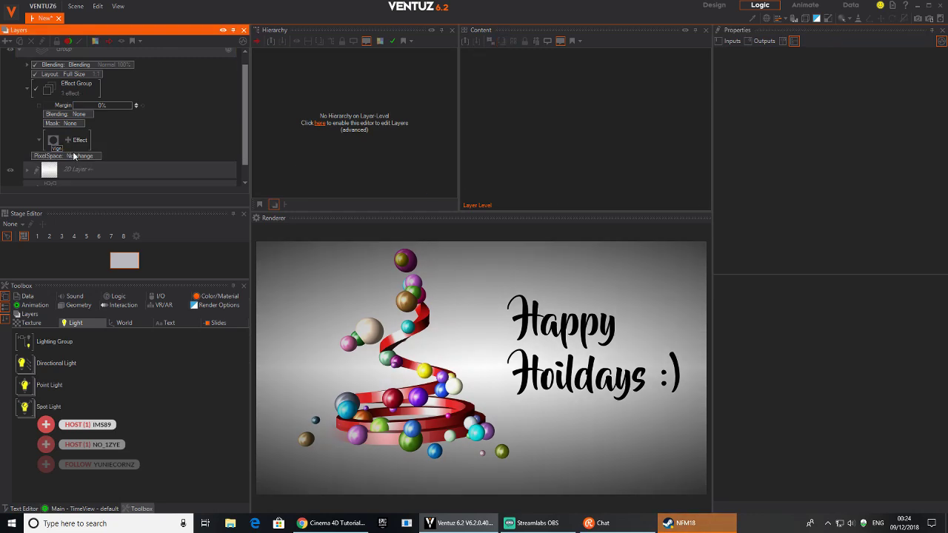
Step: Enable Bloom on the root of 3D Layer 1, set its Diameter to 19.7 and fine-tune its Threshold
{"action": "scroll", "coordinate": [95, 140], "scroll_direction": "down", "scroll_amount": 1}
{"action": "left_click", "coordinate": [36, 170]}
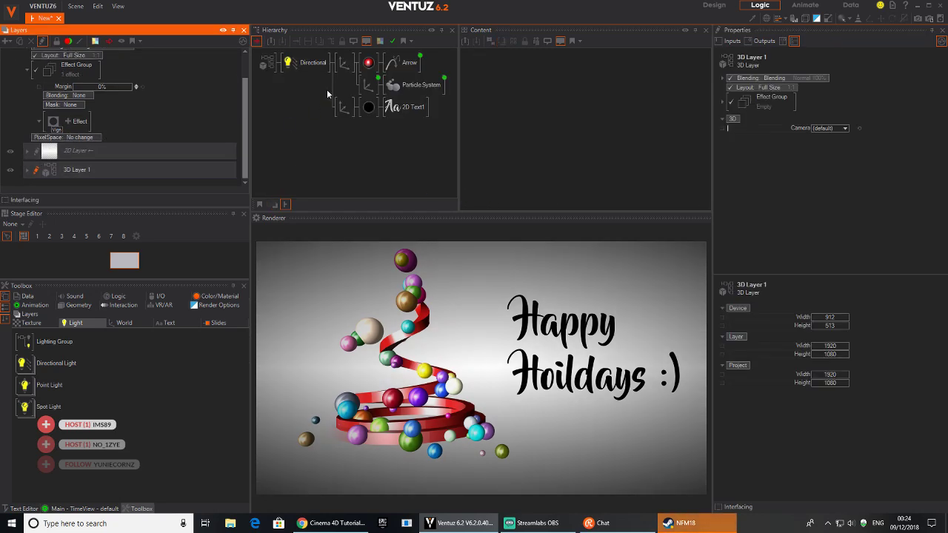
{"action": "left_click", "coordinate": [266, 63]}
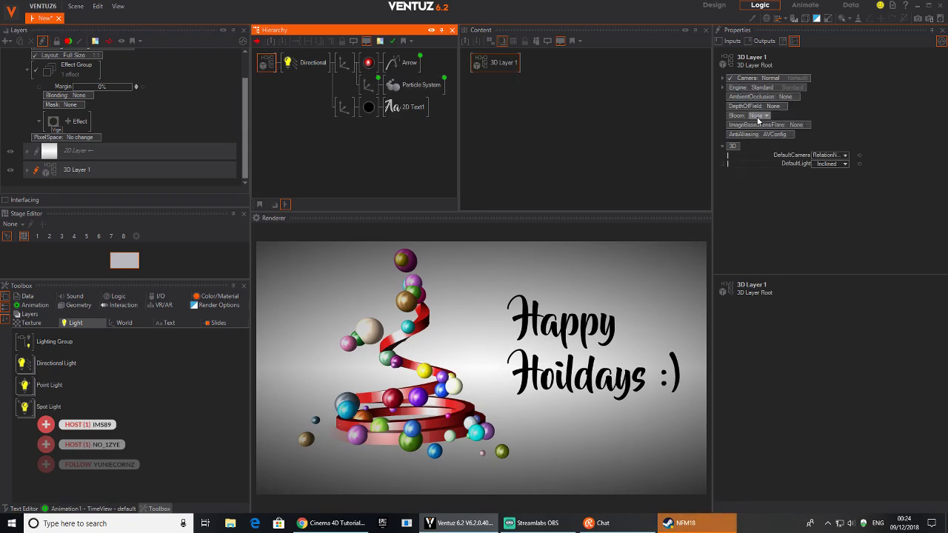
{"action": "left_click", "coordinate": [758, 117]}
{"action": "left_click", "coordinate": [749, 137]}
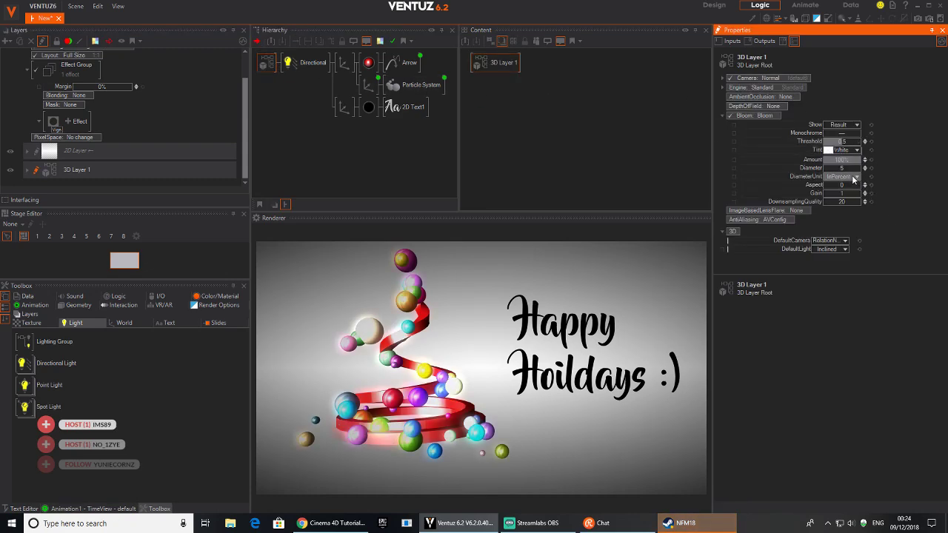
{"action": "left_click_drag", "start_coordinate": [842, 169], "coordinate": [846, 168]}
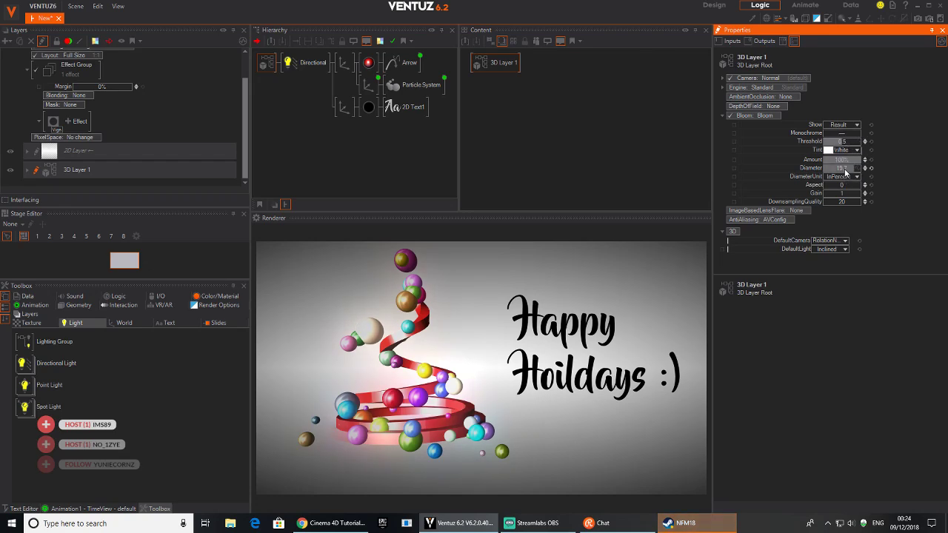
{"action": "mouse_move", "coordinate": [848, 138]}
{"action": "left_mouse_down"}
{"action": "mouse_move", "coordinate": [826, 140]}
{"action": "mouse_move", "coordinate": [847, 142]}
{"action": "left_mouse_up"}
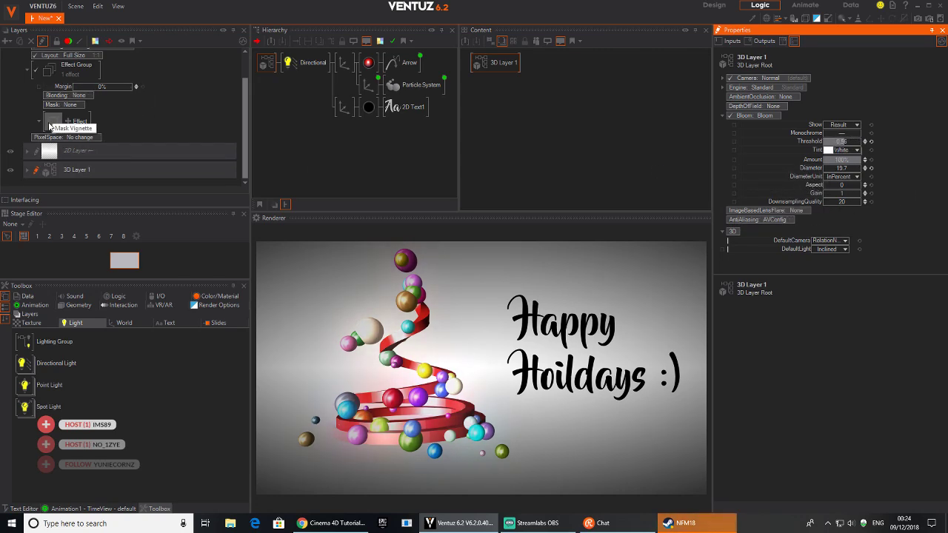
Step: Reduce the Amount of the Group's Mask Vignette to 21.5%
{"action": "left_click", "coordinate": [51, 122]}
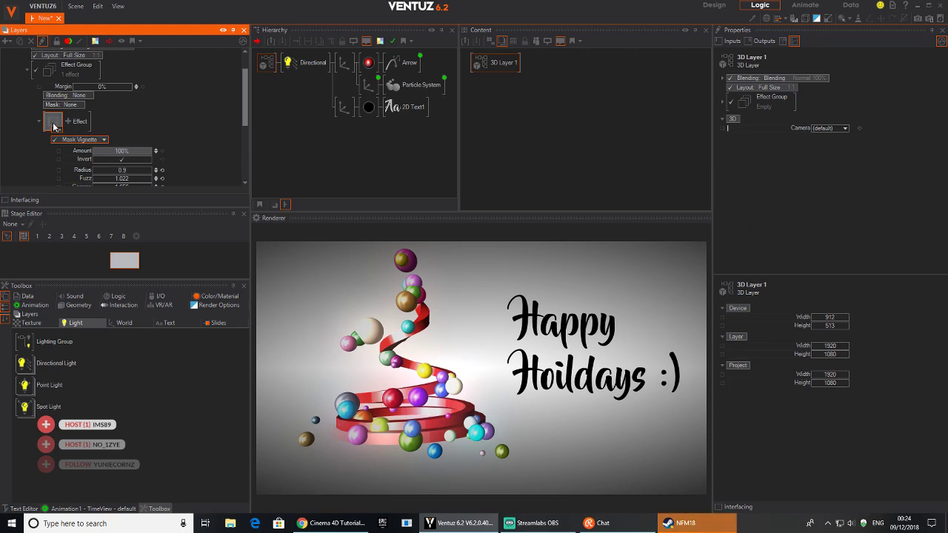
{"action": "scroll", "coordinate": [83, 118], "scroll_direction": "up", "scroll_amount": 1}
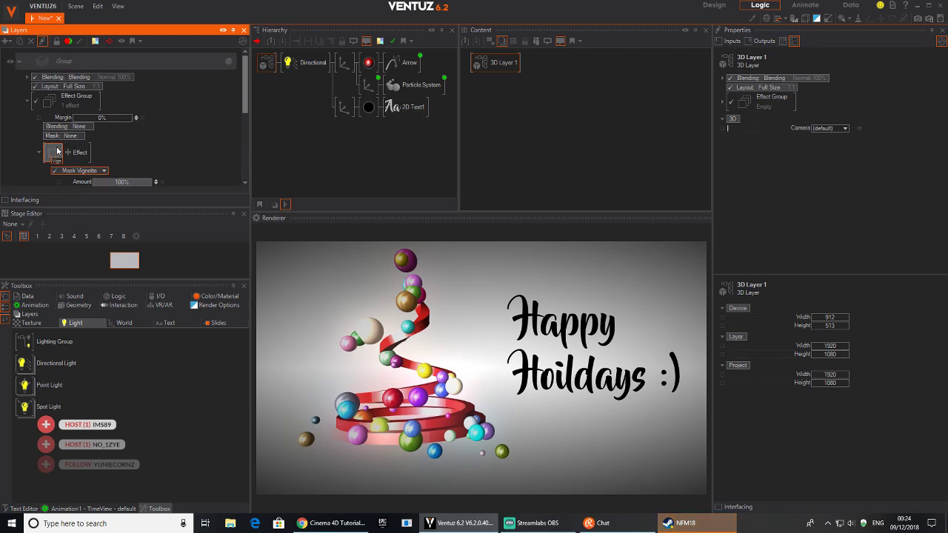
{"action": "scroll", "coordinate": [122, 148], "scroll_direction": "down", "scroll_amount": 2}
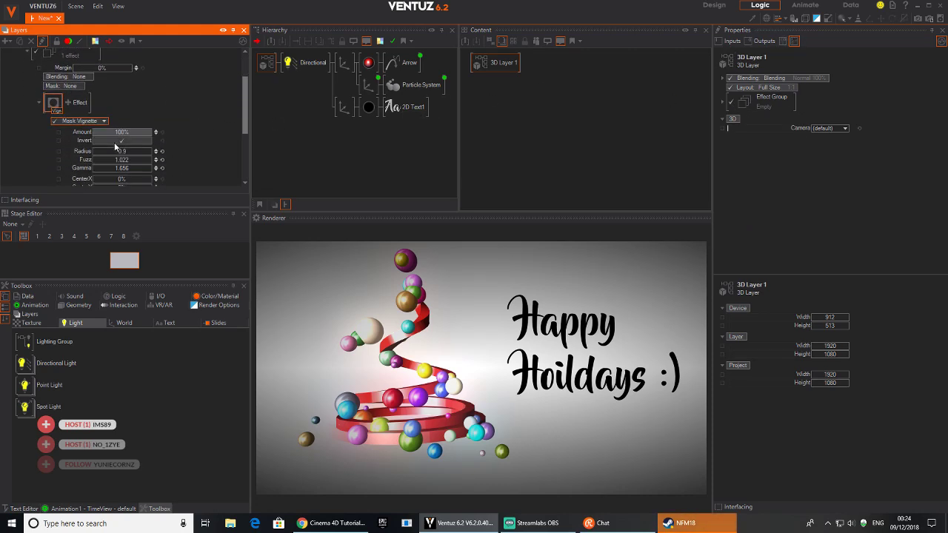
{"action": "left_click_drag", "start_coordinate": [147, 133], "coordinate": [126, 133]}
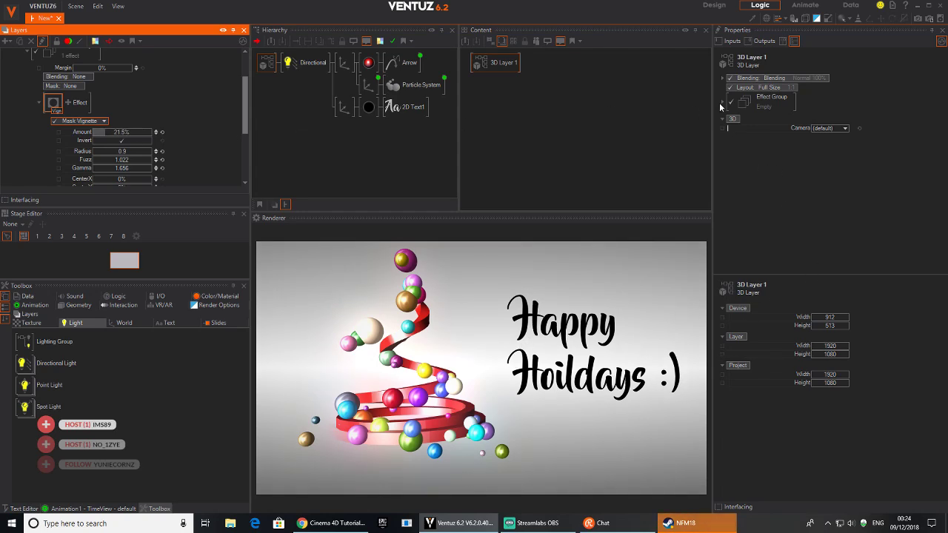
Step: Insert an Alpha text effect on the link between the greeting's text source and 2D Text1
{"action": "left_click", "coordinate": [417, 110]}
{"action": "left_click", "coordinate": [509, 67]}
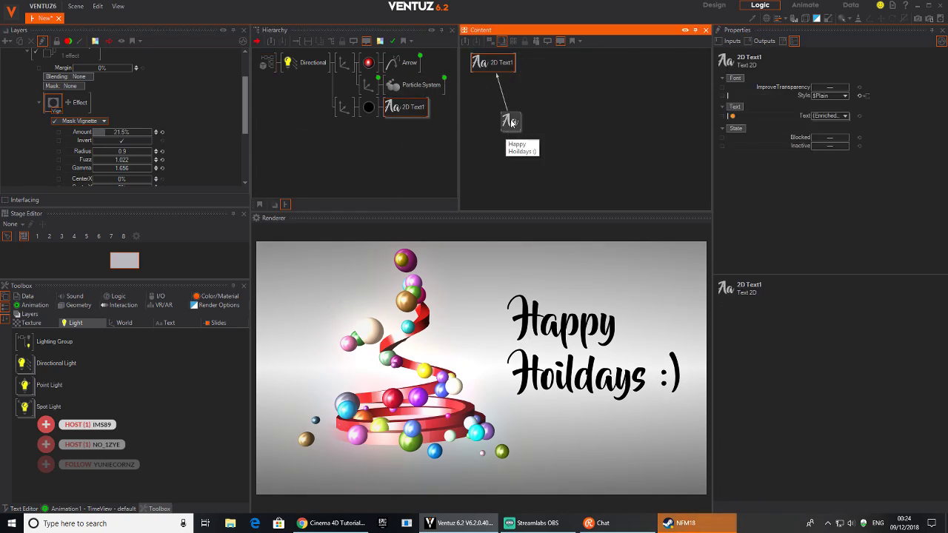
{"action": "left_click_drag", "start_coordinate": [511, 123], "coordinate": [495, 146]}
{"action": "double_click", "coordinate": [516, 113]}
{"action": "type", "text": "text"}
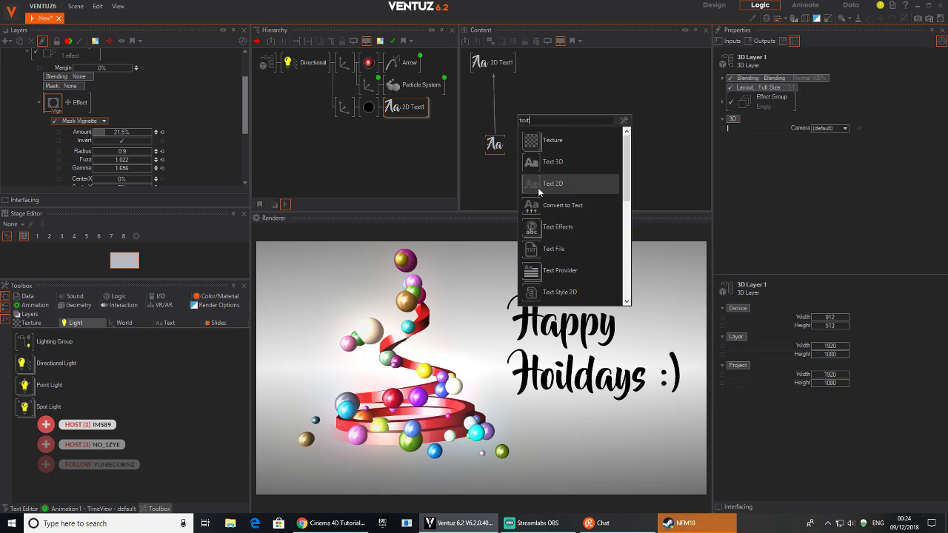
{"action": "left_click_drag", "start_coordinate": [533, 227], "coordinate": [493, 105]}
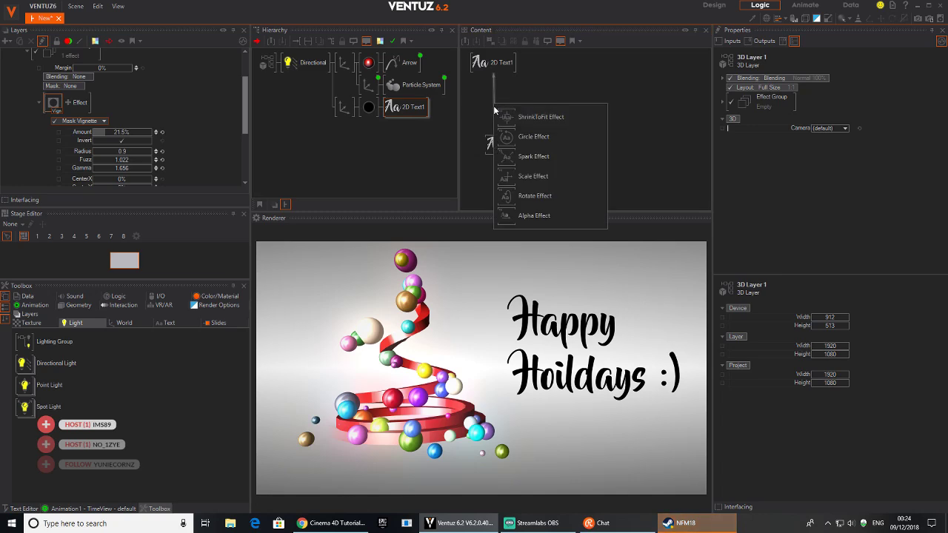
{"action": "left_click", "coordinate": [521, 215]}
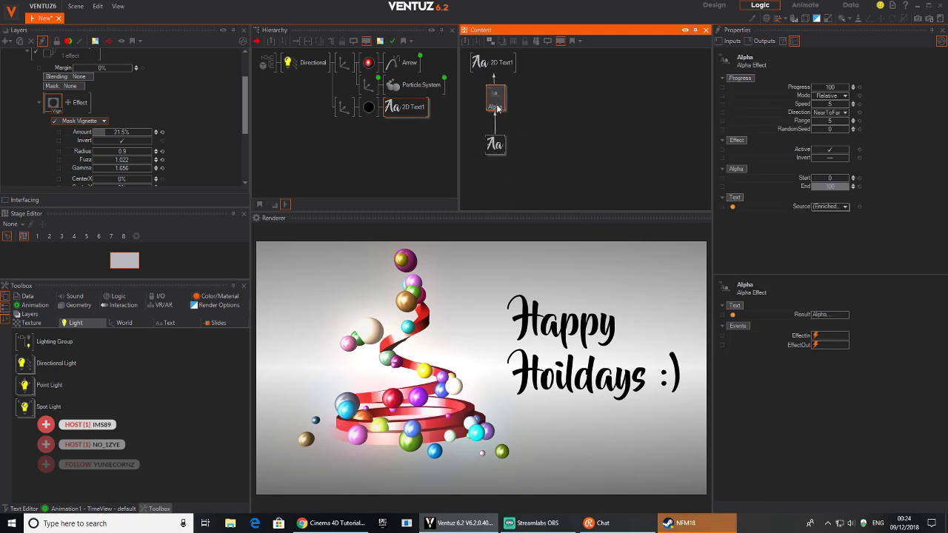
Step: Bind the Alpha effect's Progress property to Animation1 and open Animation1's timeline
{"action": "left_click", "coordinate": [417, 90]}
{"action": "left_click", "coordinate": [495, 98]}
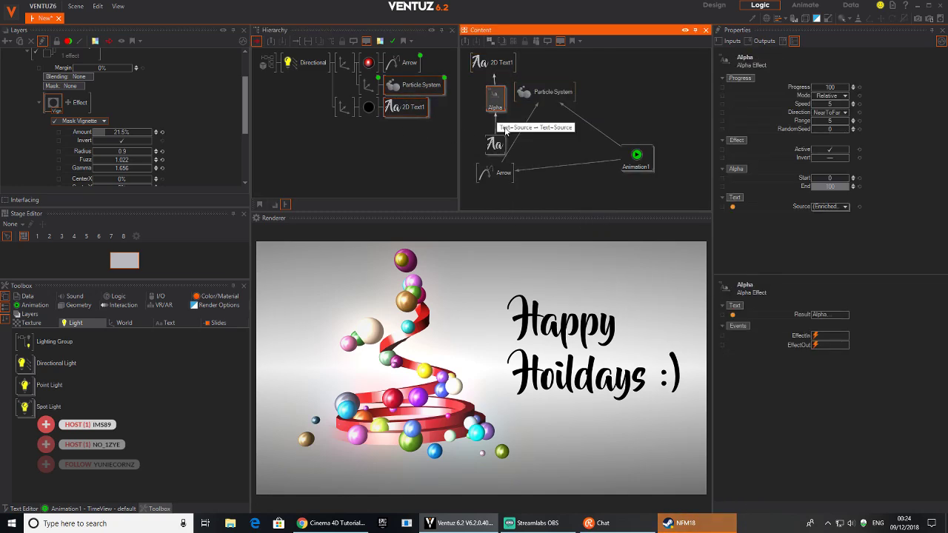
{"action": "left_click", "coordinate": [634, 167]}
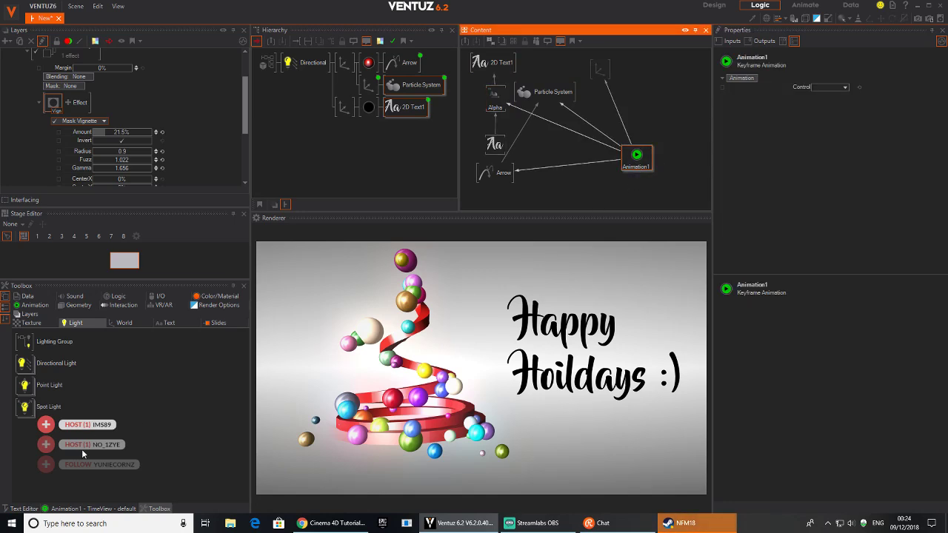
{"action": "left_click", "coordinate": [91, 509]}
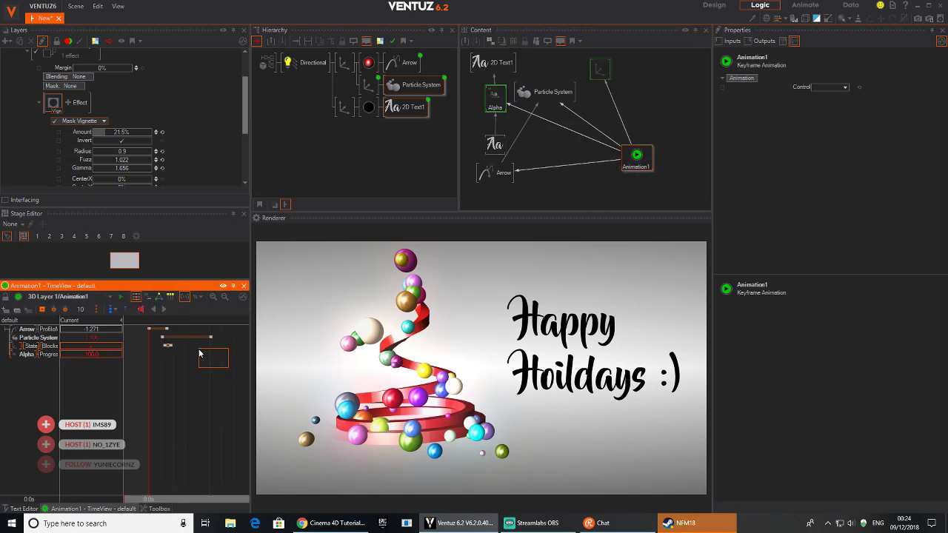
Step: Keyframe the Alpha effect's Progress at 100 at 6.8 s and at 0 at 4.5 s, and play the animation from the start
{"action": "left_click", "coordinate": [205, 408]}
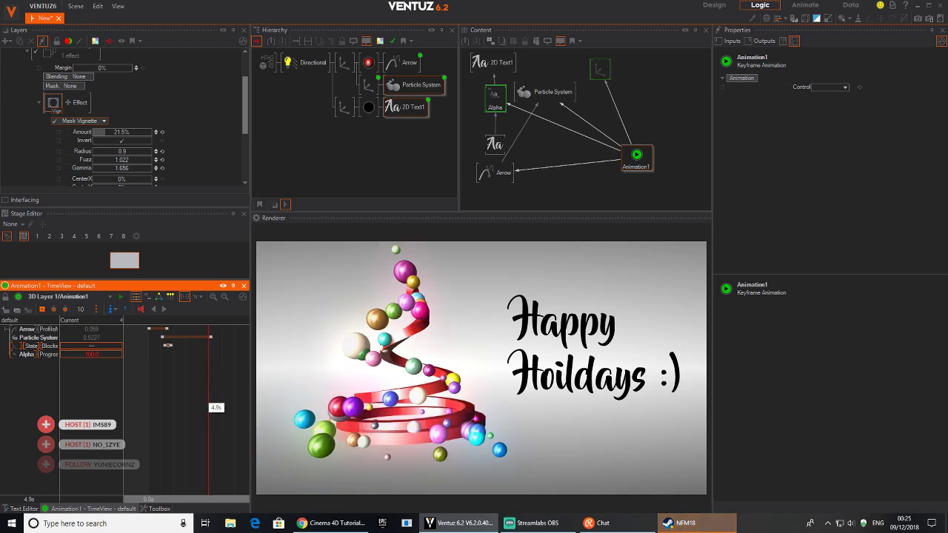
{"action": "left_click_drag", "start_coordinate": [205, 408], "coordinate": [231, 408]}
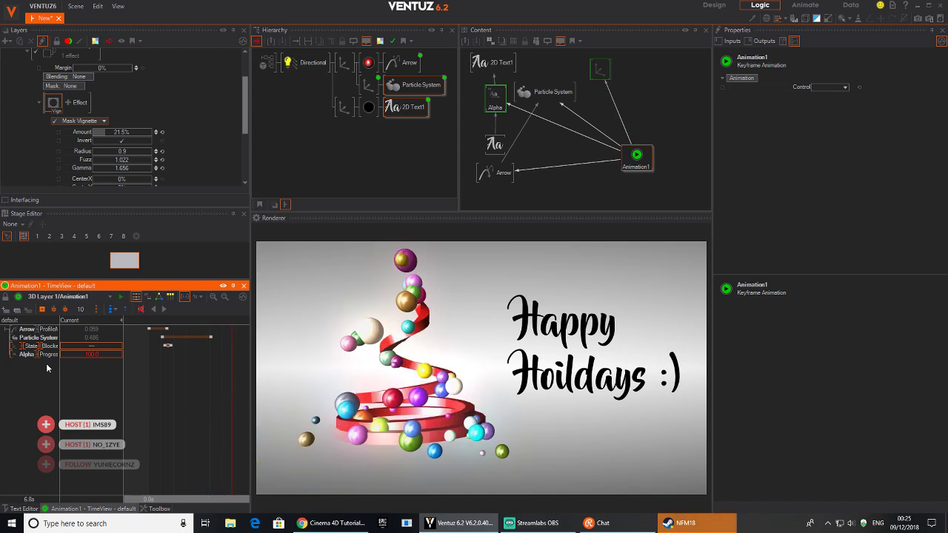
{"action": "left_click", "coordinate": [204, 414]}
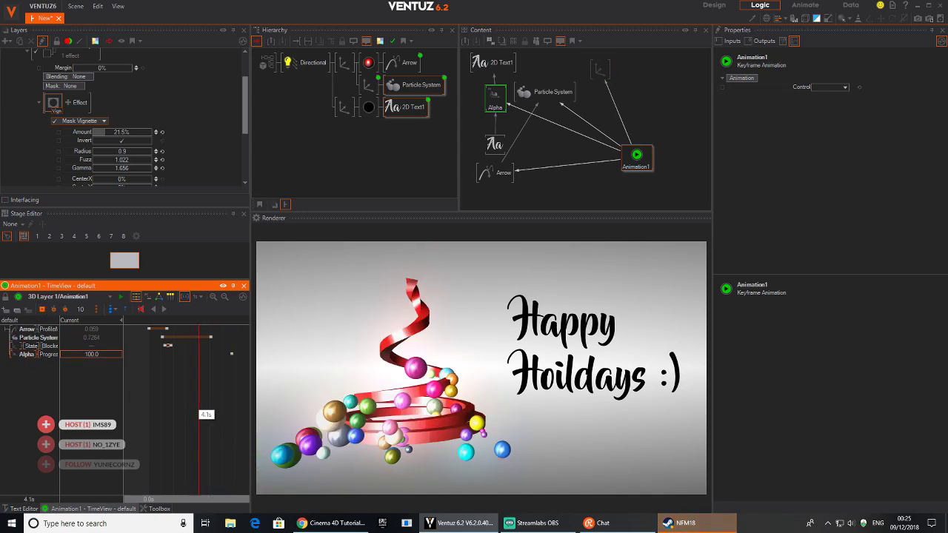
{"action": "double_click", "coordinate": [85, 354]}
{"action": "type", "text": "0"}
{"action": "key", "text": "Return"}
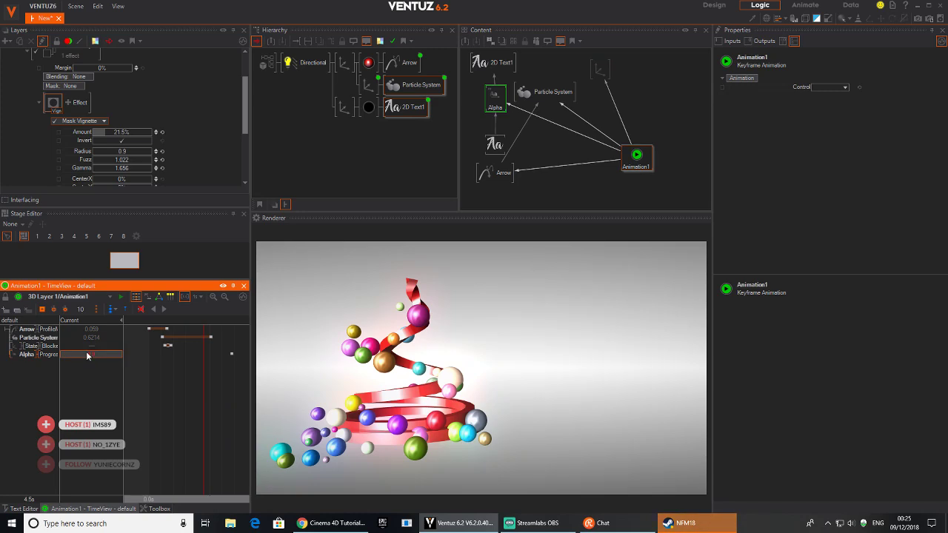
{"action": "left_click_drag", "start_coordinate": [219, 408], "coordinate": [137, 393]}
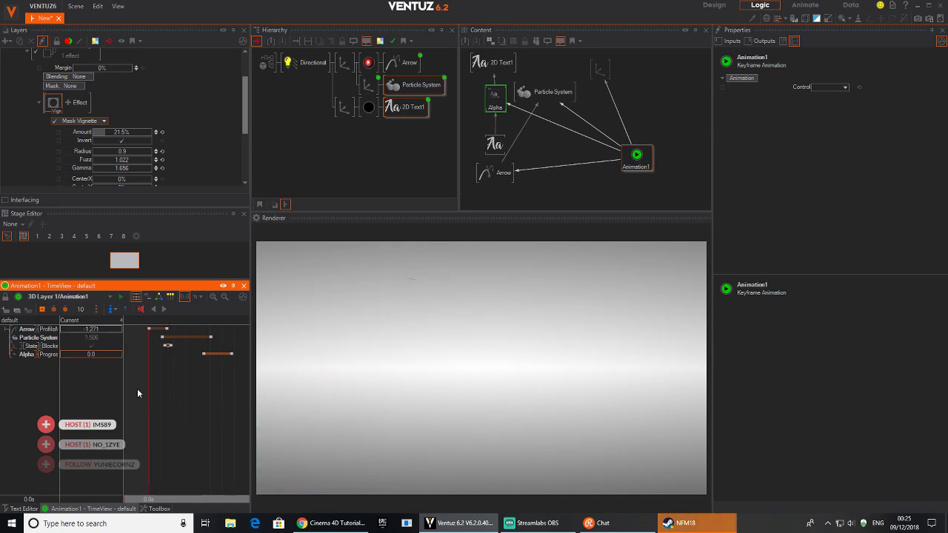
{"action": "left_click", "coordinate": [166, 310]}
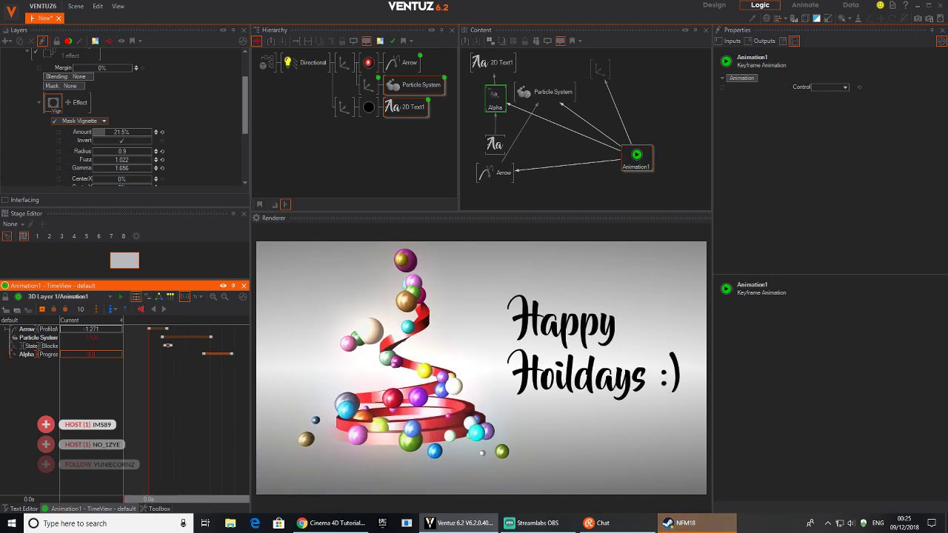
Step: Set the Alpha effect's Direction to Random and its RandomSeed to 7, and replay the animation from the start
{"action": "left_click_drag", "start_coordinate": [223, 437], "coordinate": [218, 406]}
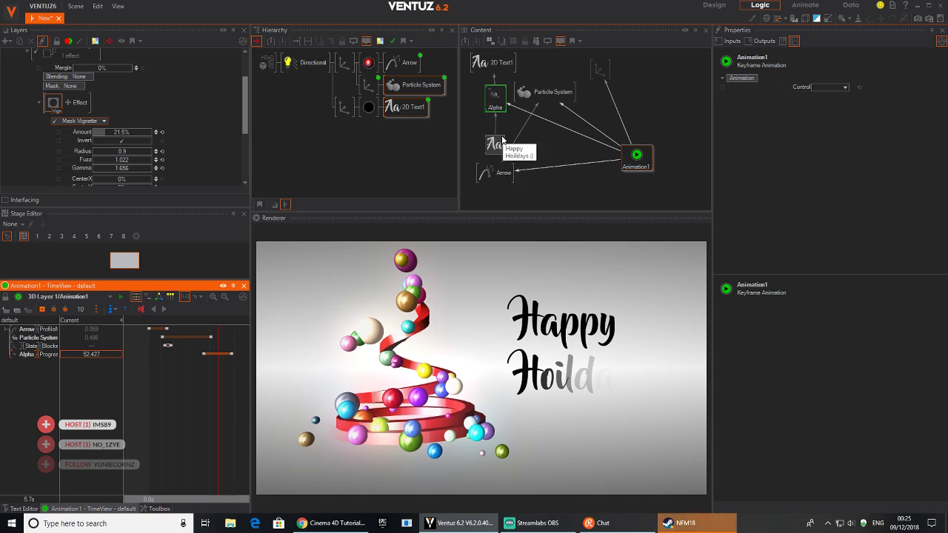
{"action": "left_click", "coordinate": [495, 98]}
{"action": "left_click", "coordinate": [829, 112]}
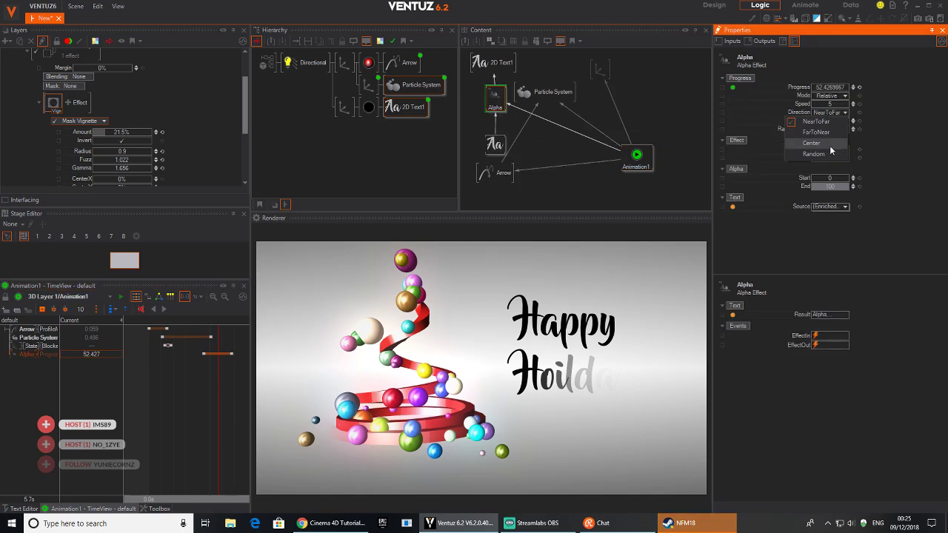
{"action": "left_click", "coordinate": [824, 152]}
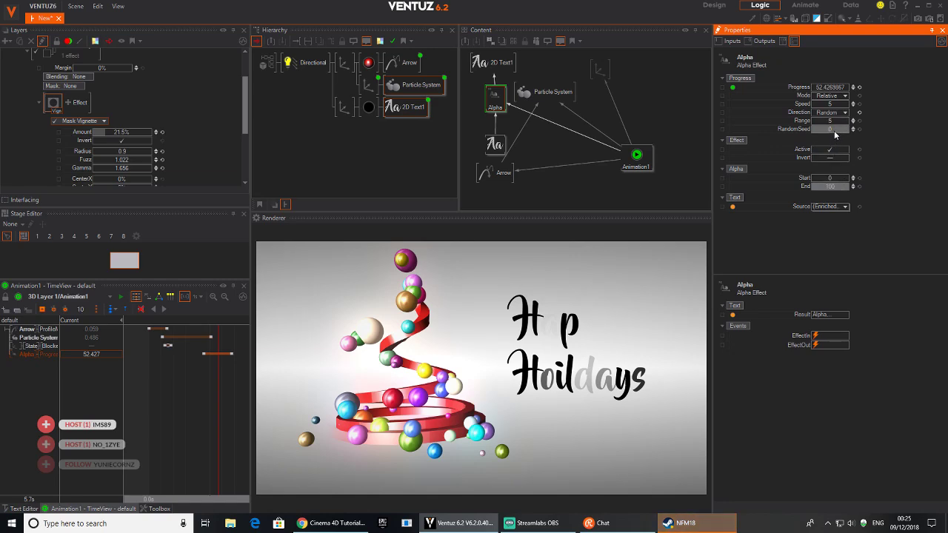
{"action": "mouse_move", "coordinate": [834, 129]}
{"action": "left_mouse_down"}
{"action": "mouse_move", "coordinate": [845, 129]}
{"action": "mouse_move", "coordinate": [835, 130]}
{"action": "left_mouse_up"}
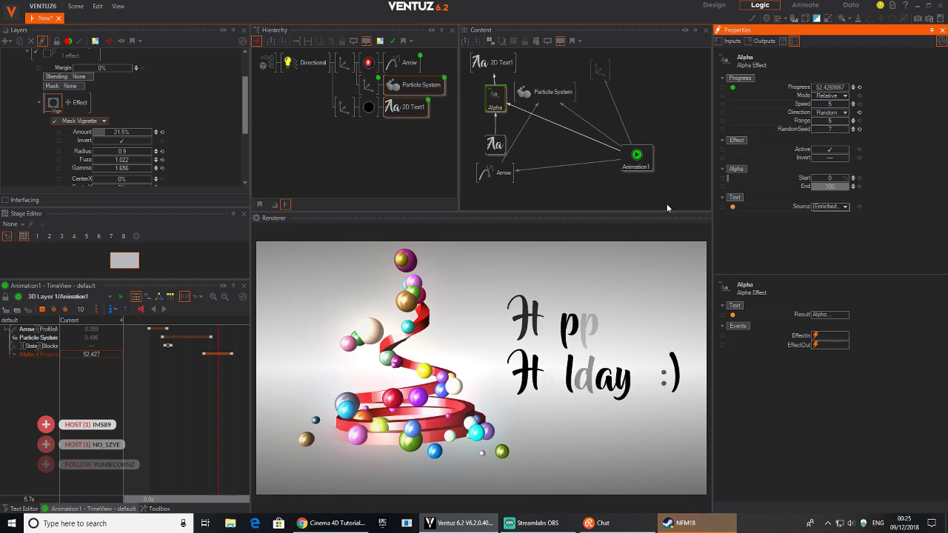
{"action": "left_click", "coordinate": [150, 409]}
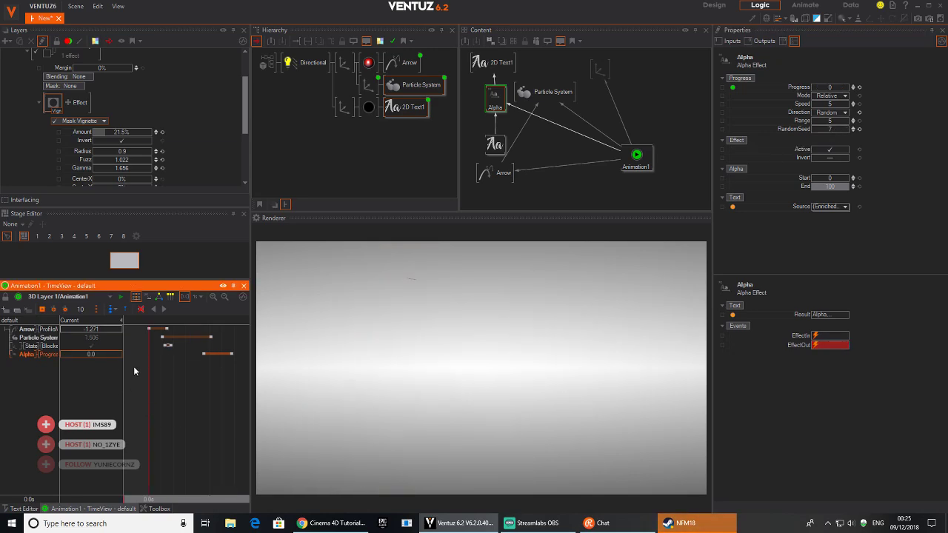
{"action": "left_click", "coordinate": [164, 309]}
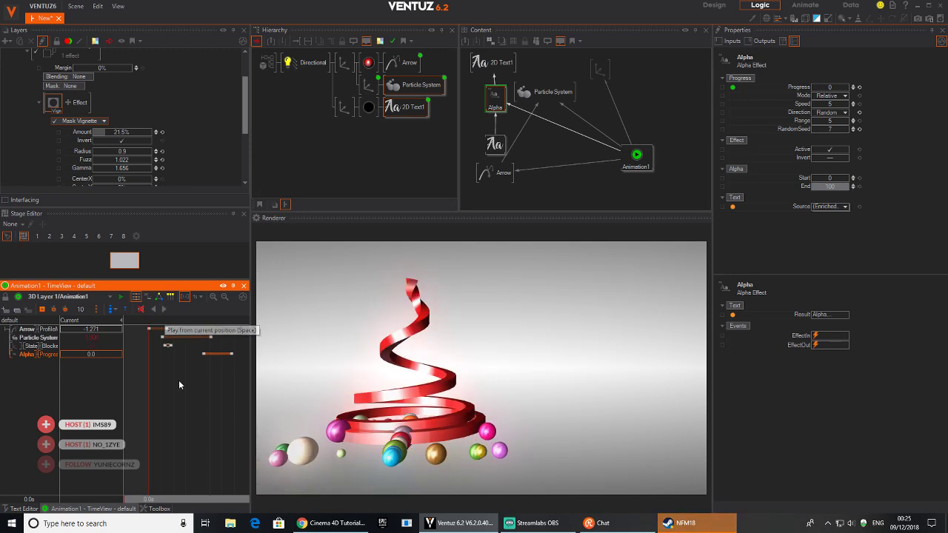
Step: Move the Particle System's last keyframe to position 42, shift both Alpha Progress keyframes earlier, and replay the animation
{"action": "left_click", "coordinate": [201, 338]}
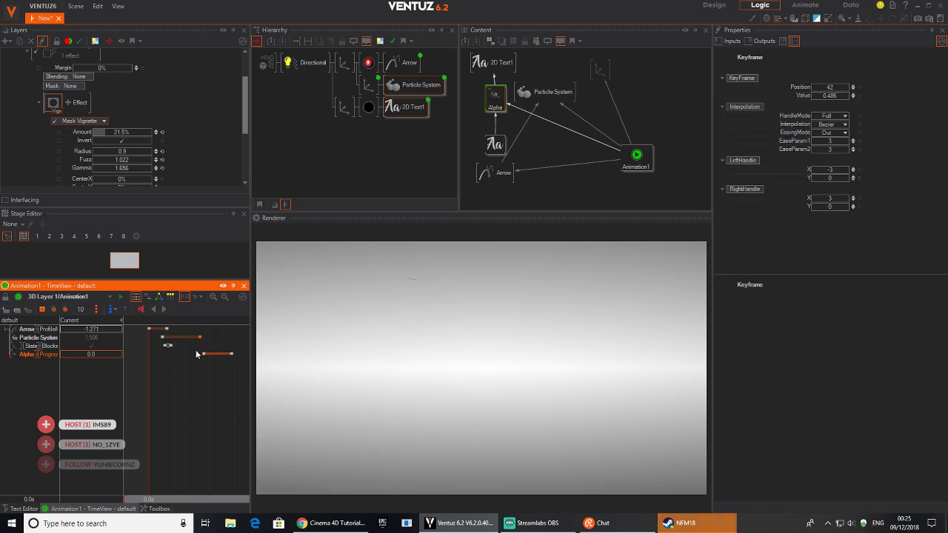
{"action": "left_click_drag", "start_coordinate": [199, 360], "coordinate": [217, 364]}
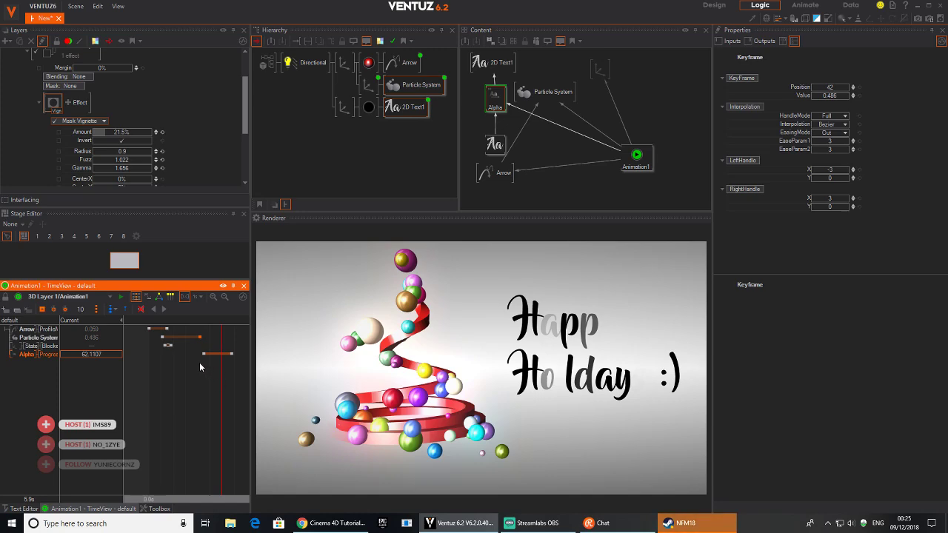
{"action": "left_click_drag", "start_coordinate": [231, 353], "coordinate": [217, 355]}
{"action": "mouse_move", "coordinate": [149, 377]}
{"action": "left_mouse_down"}
{"action": "mouse_move", "coordinate": [218, 386]}
{"action": "mouse_move", "coordinate": [147, 387]}
{"action": "left_mouse_up"}
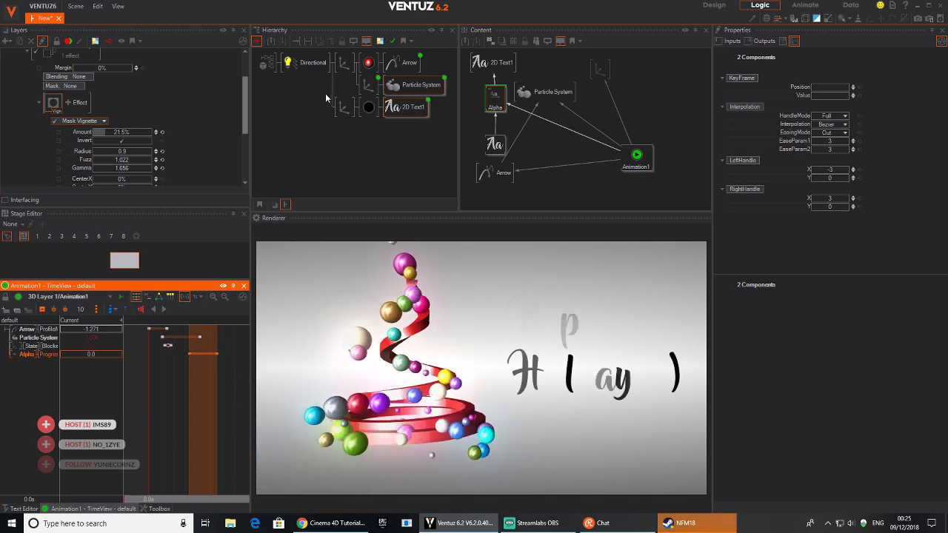
Step: Try a Shadow Map on the Directional light and restore its Shadow setting to None
{"action": "left_click", "coordinate": [310, 63]}
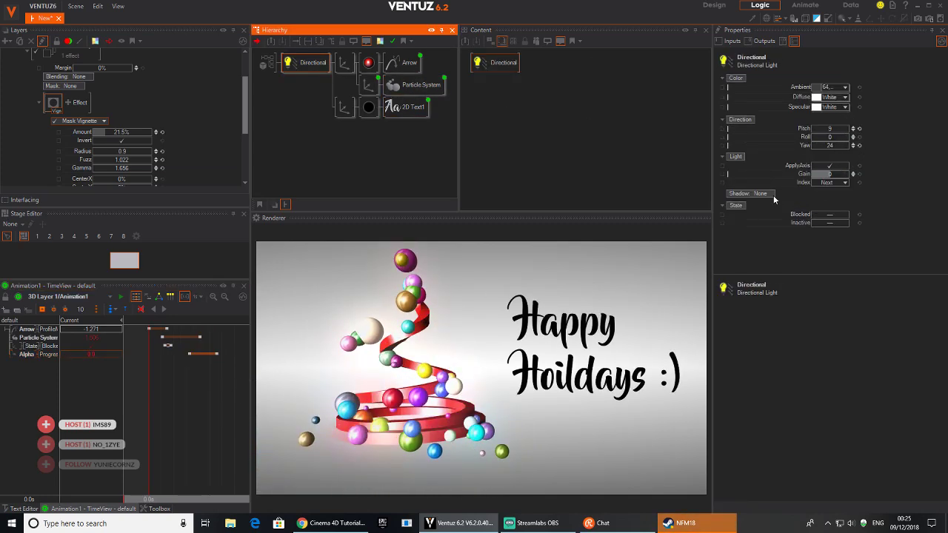
{"action": "left_click", "coordinate": [759, 195]}
{"action": "left_click", "coordinate": [754, 214]}
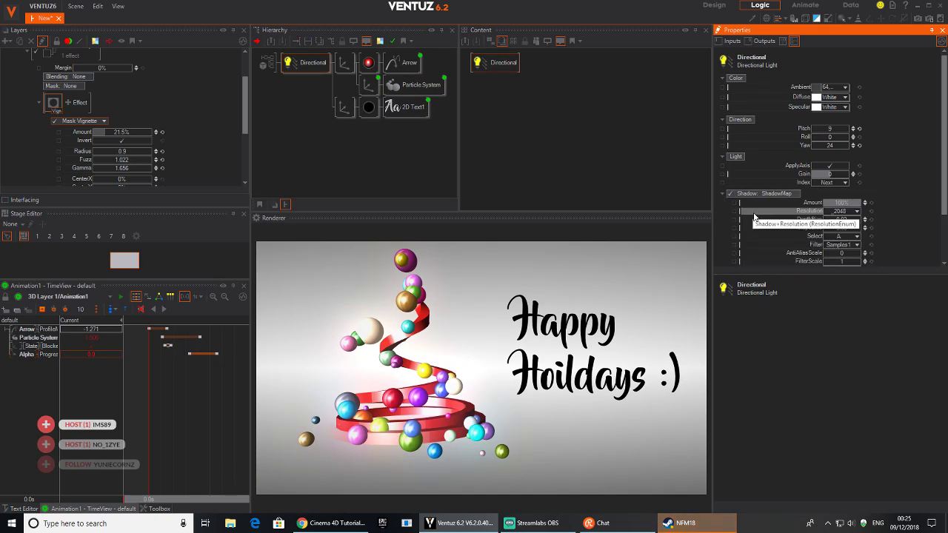
{"action": "scroll", "coordinate": [856, 209], "scroll_direction": "down", "scroll_amount": 2}
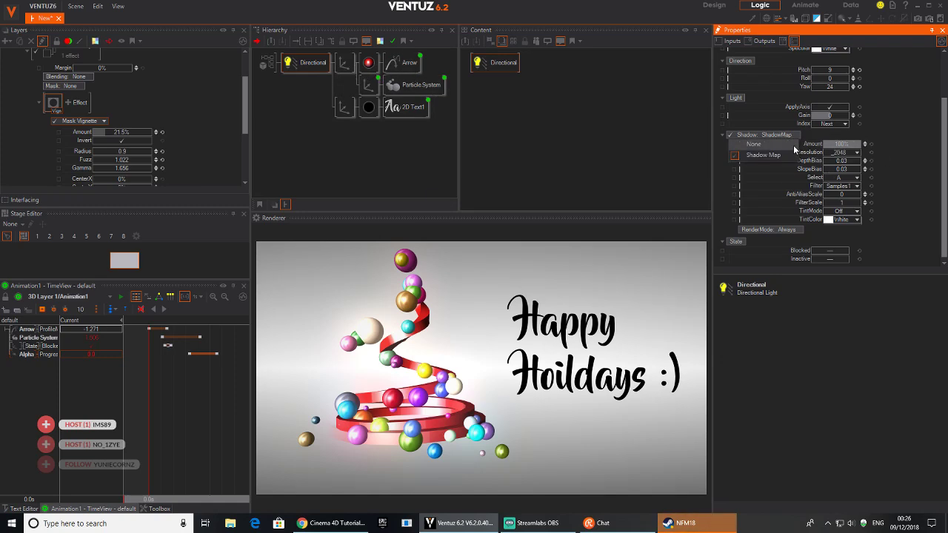
{"action": "left_click", "coordinate": [787, 145]}
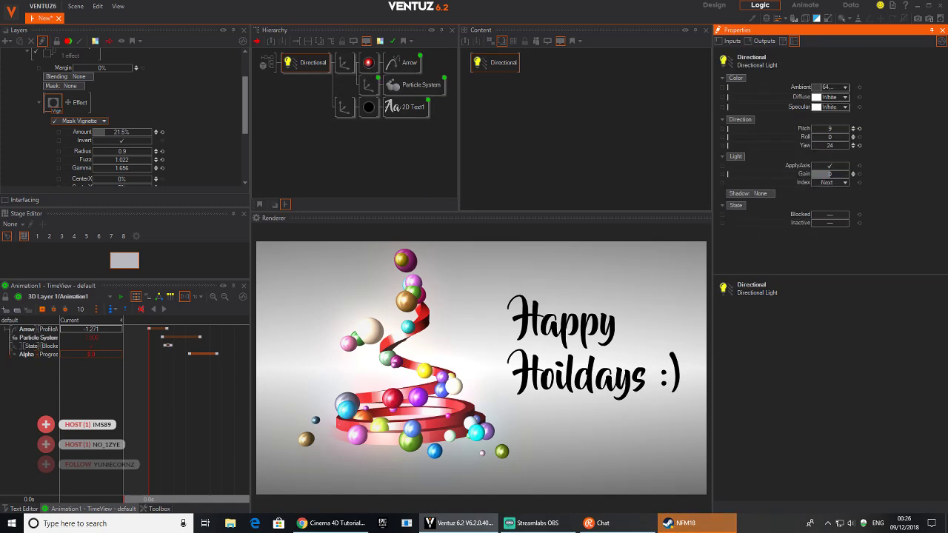